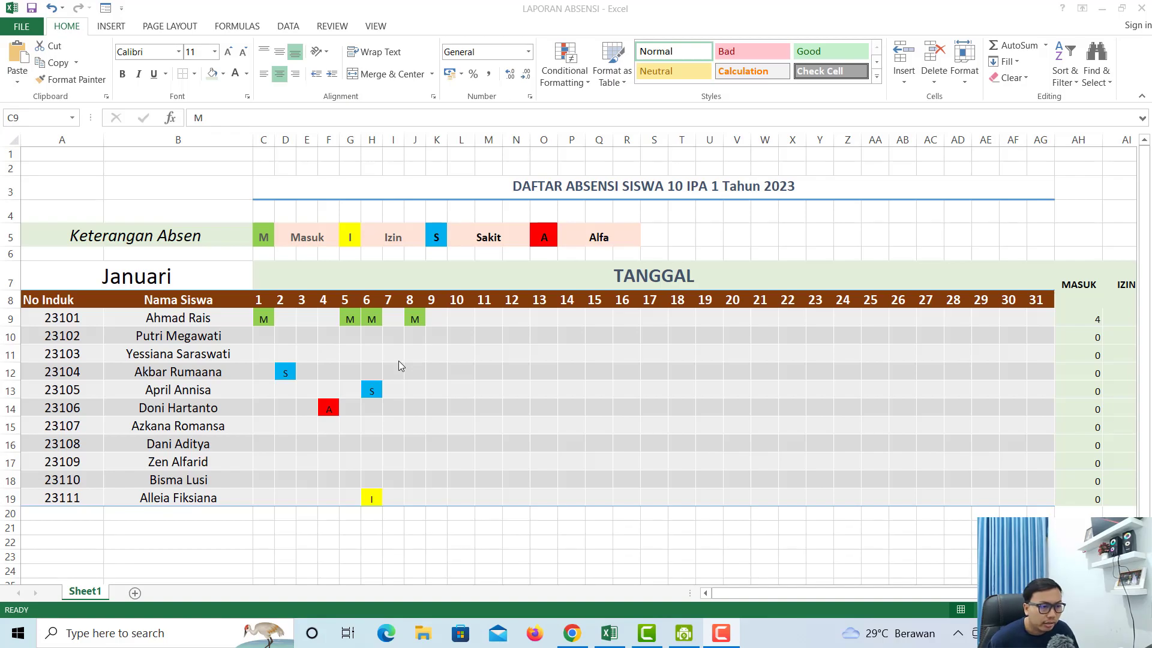
- Examine the first student's attendance marks in row 9 and the Keterangan Absen legend codes for Masuk, Izin, Sakit and Alfa
{"action": "left_click", "coordinate": [398, 336]}
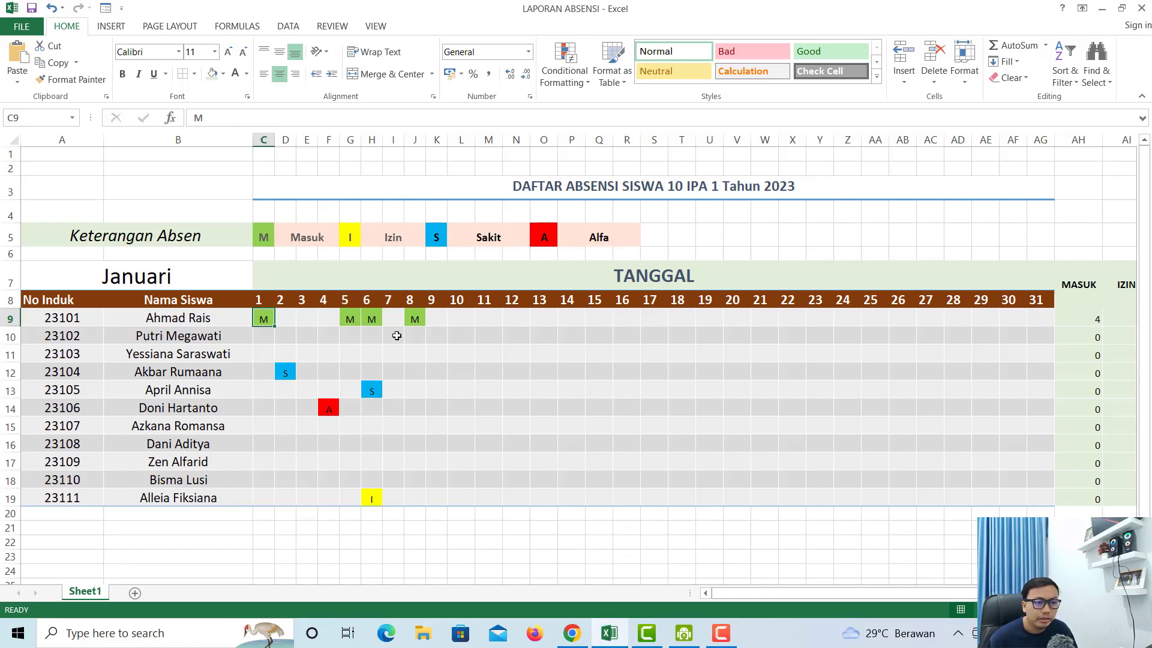
{"action": "left_click", "coordinate": [304, 322]}
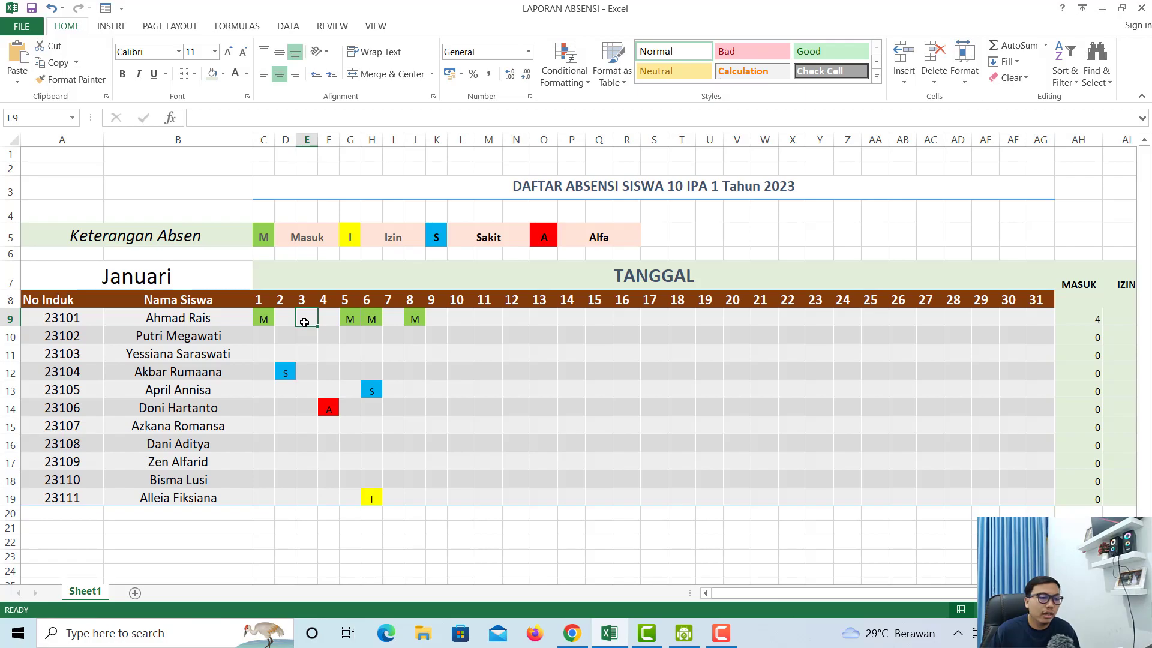
{"action": "left_click", "coordinate": [223, 319]}
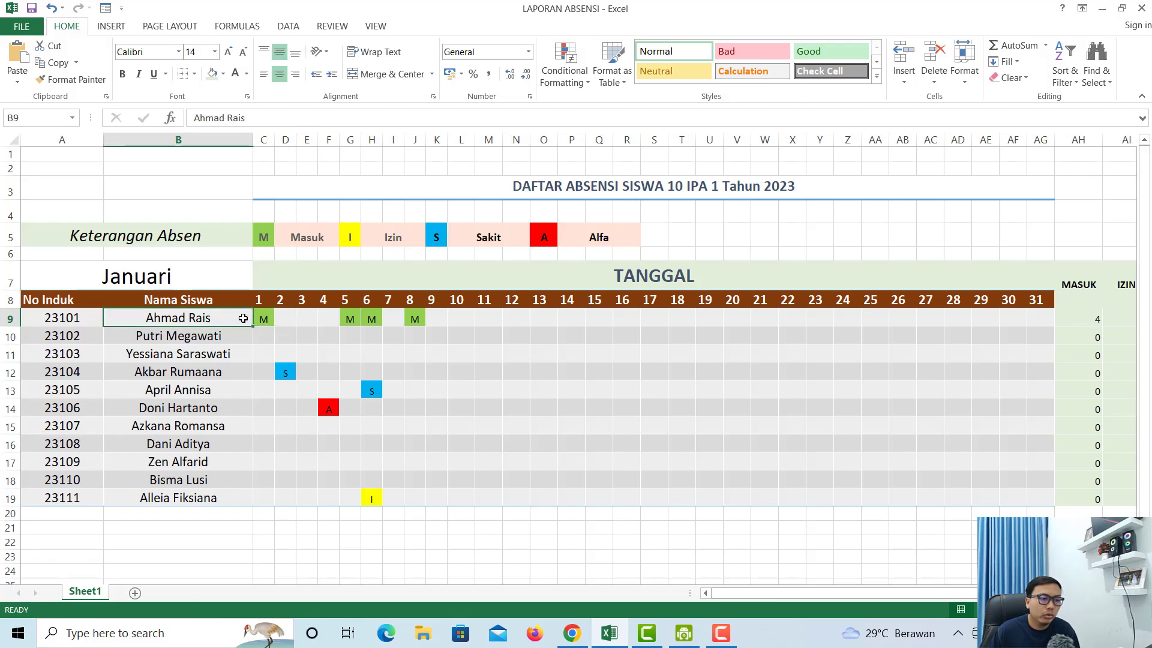
{"action": "left_click", "coordinate": [303, 320]}
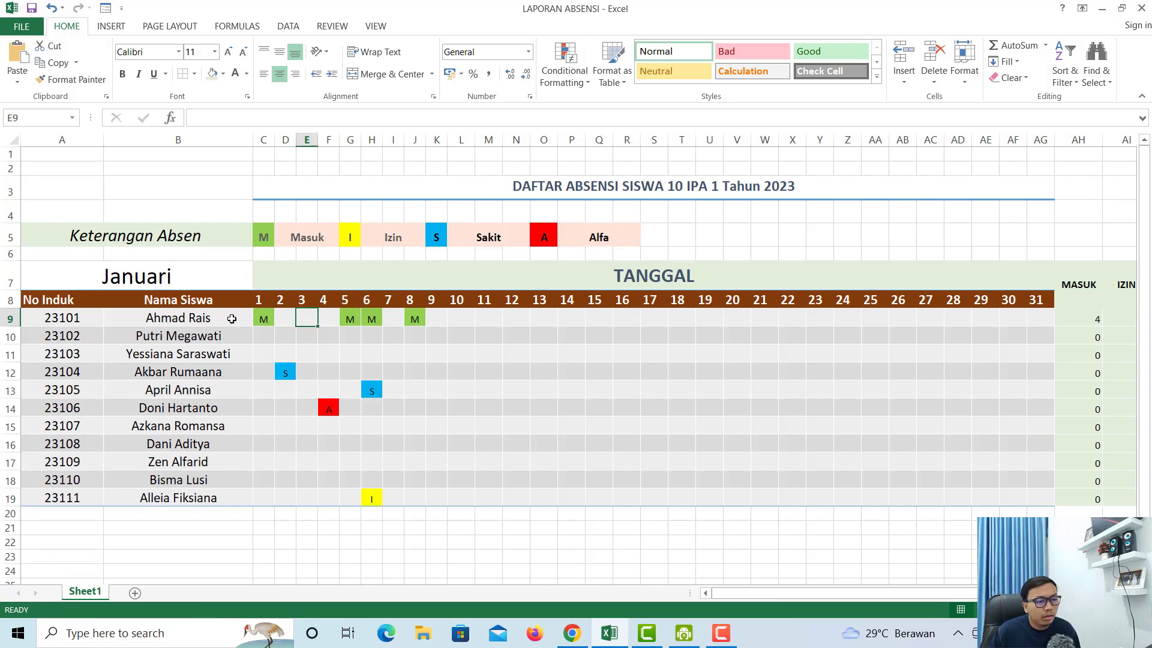
{"action": "left_click", "coordinate": [219, 318]}
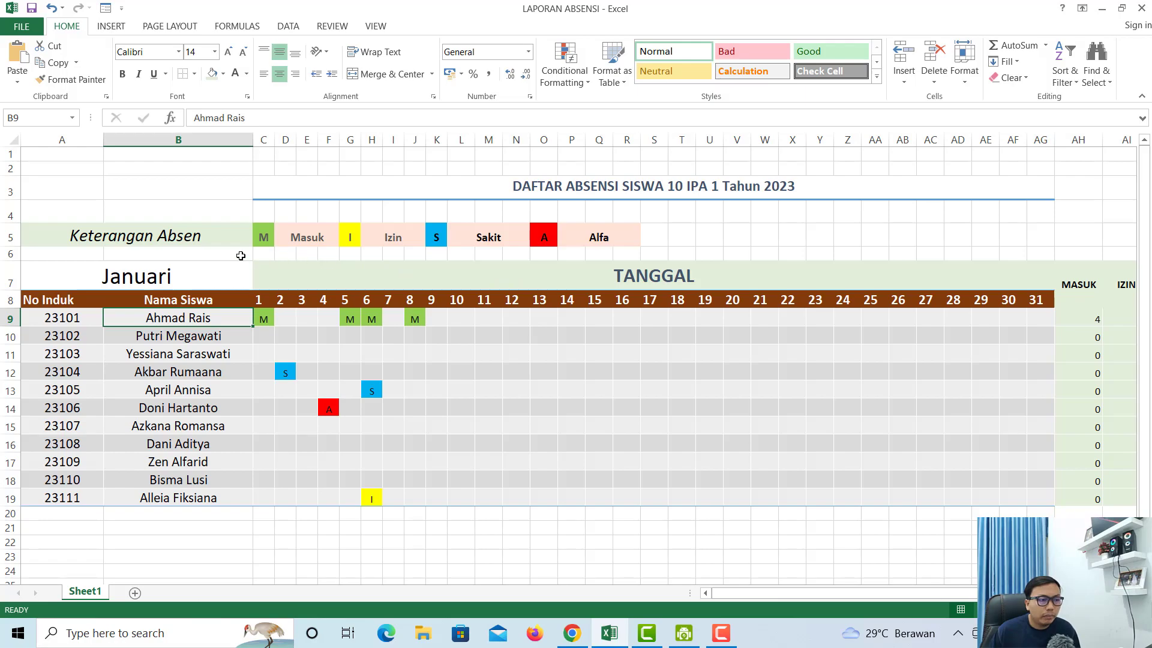
{"action": "left_click", "coordinate": [204, 238]}
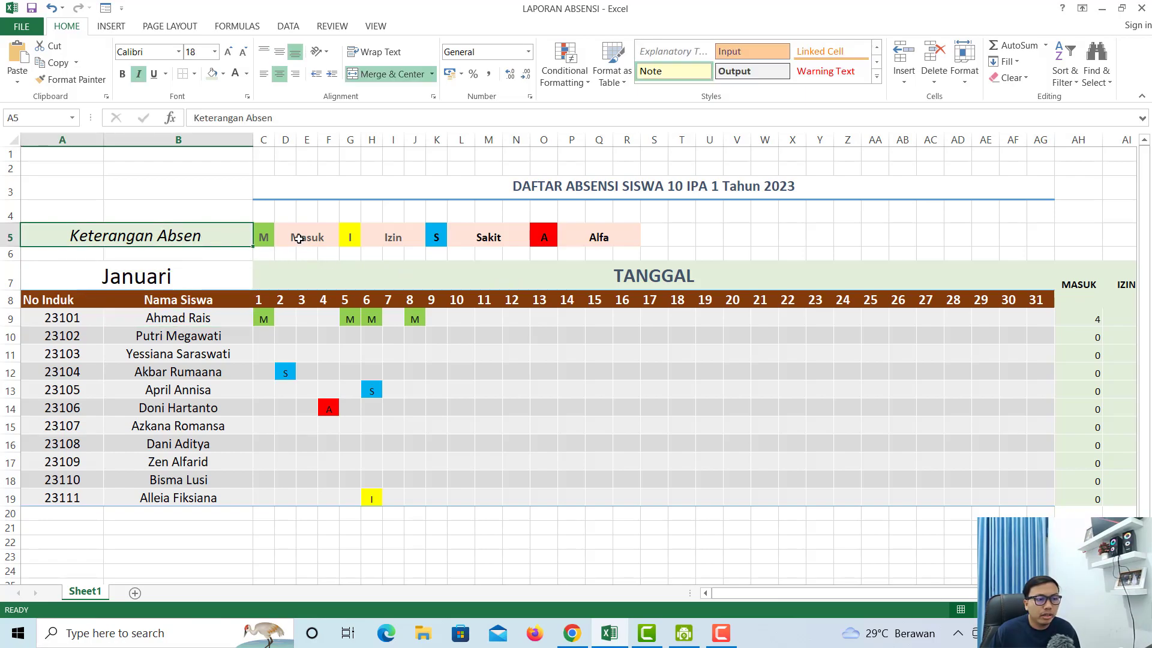
{"action": "left_click", "coordinate": [300, 238]}
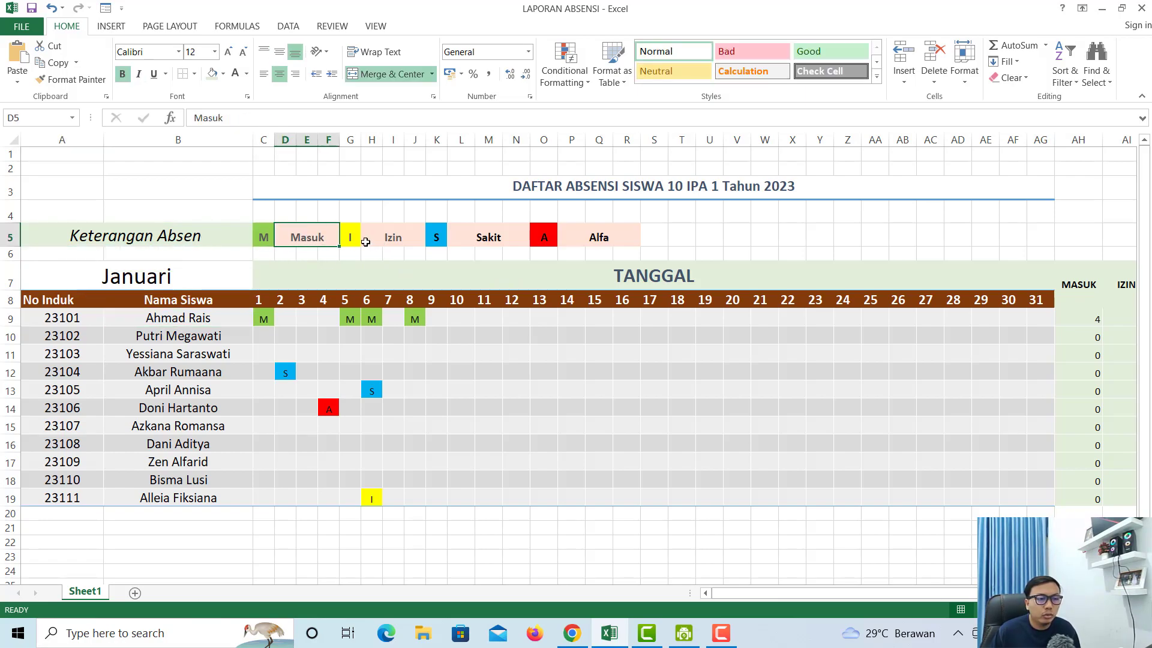
{"action": "left_click", "coordinate": [385, 234]}
{"action": "left_click", "coordinate": [486, 231]}
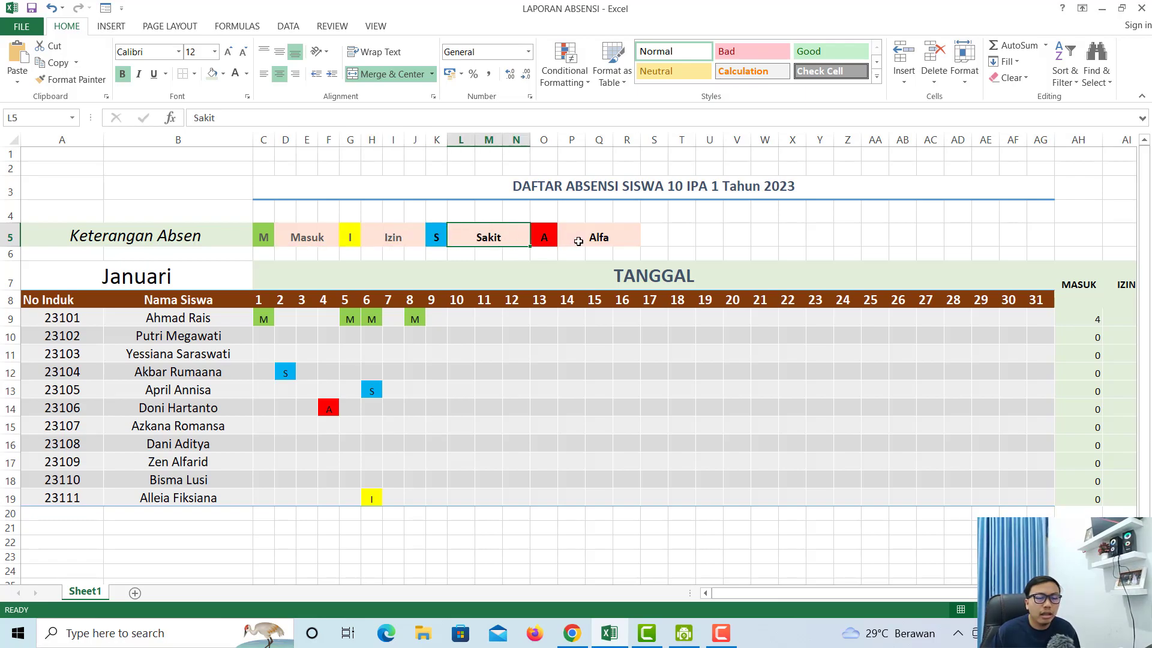
{"action": "left_click", "coordinate": [579, 237]}
{"action": "left_click", "coordinate": [296, 227]}
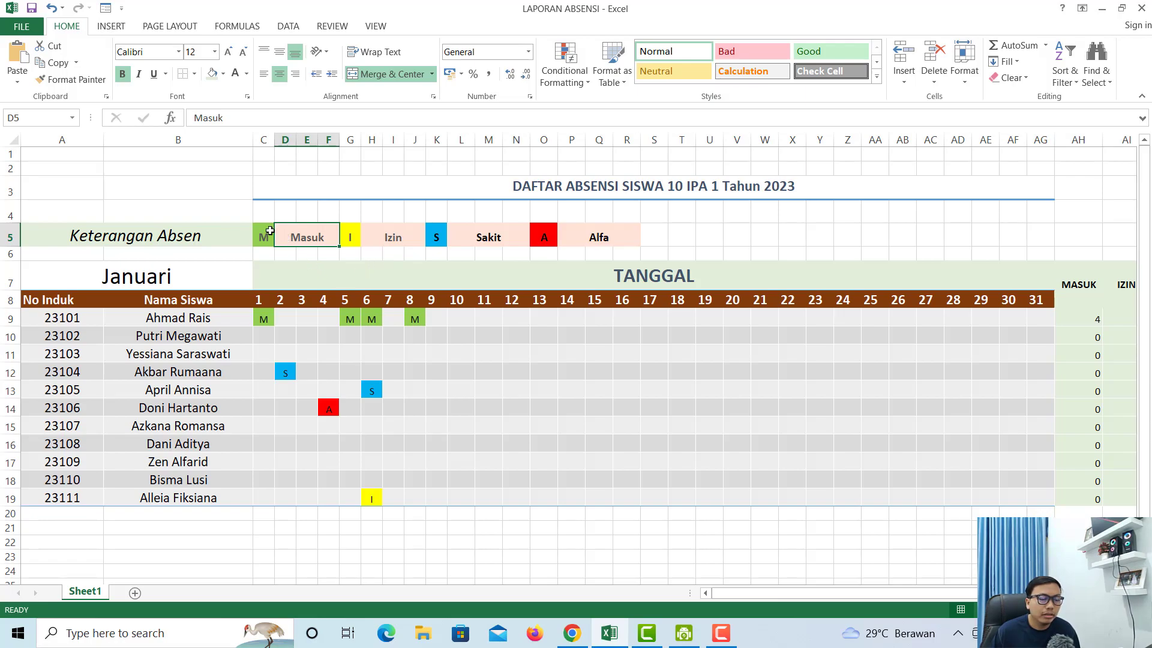
{"action": "left_click", "coordinate": [270, 231]}
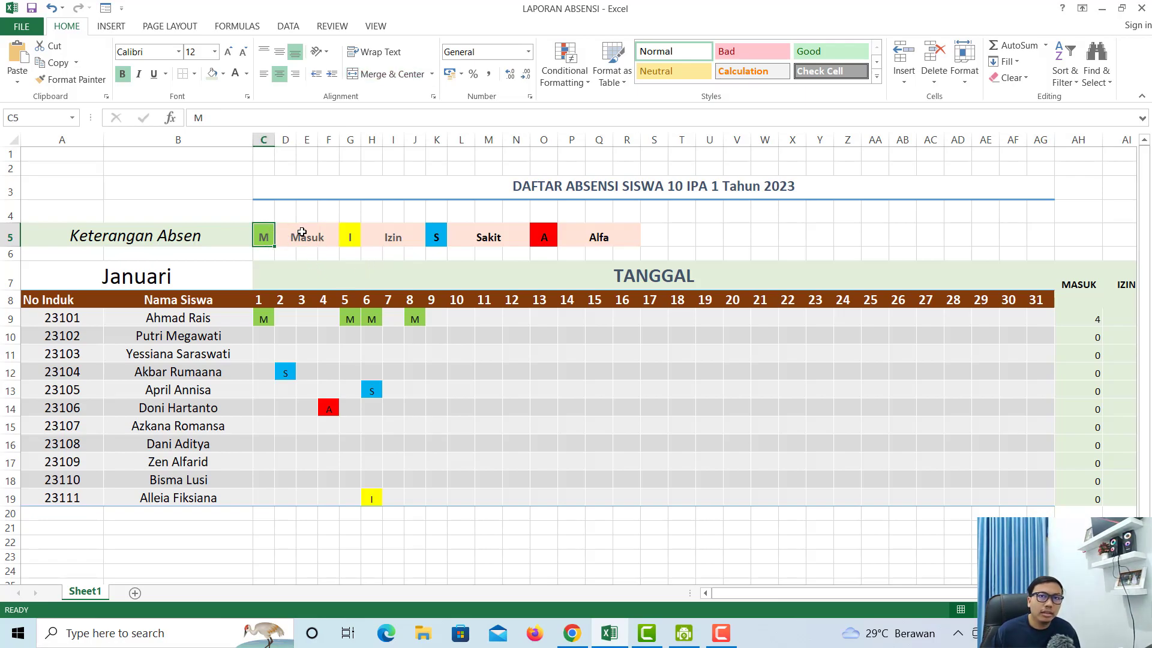
{"action": "left_click", "coordinate": [302, 234]}
{"action": "left_click", "coordinate": [270, 236]}
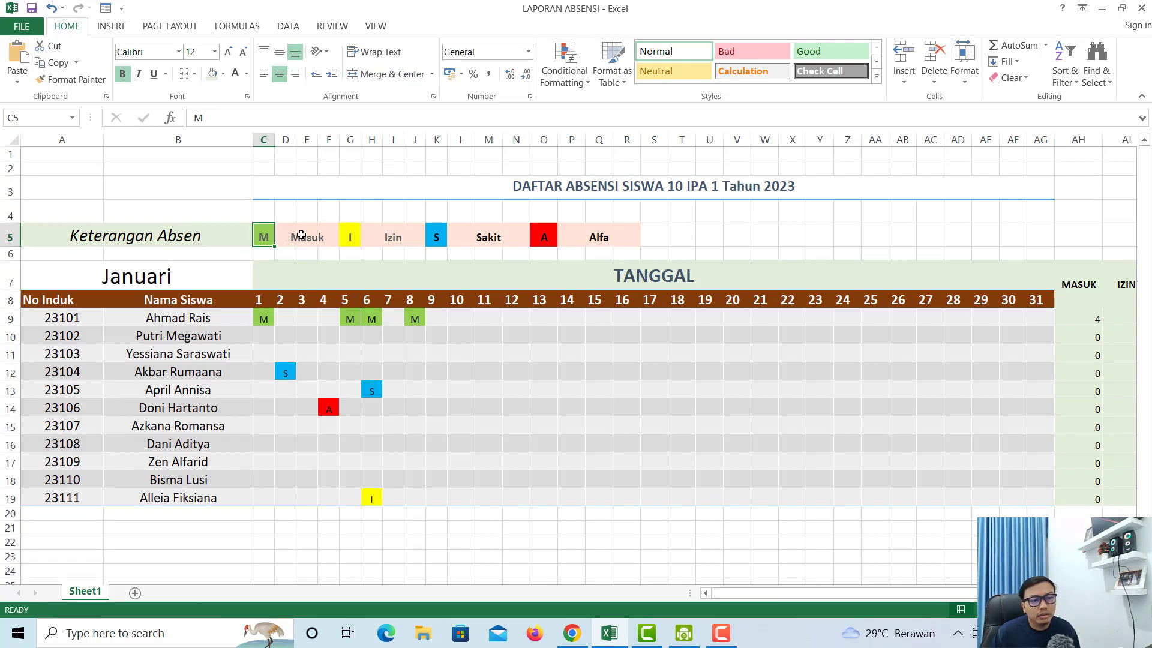
{"action": "left_click_drag", "start_coordinate": [264, 234], "coordinate": [590, 229]}
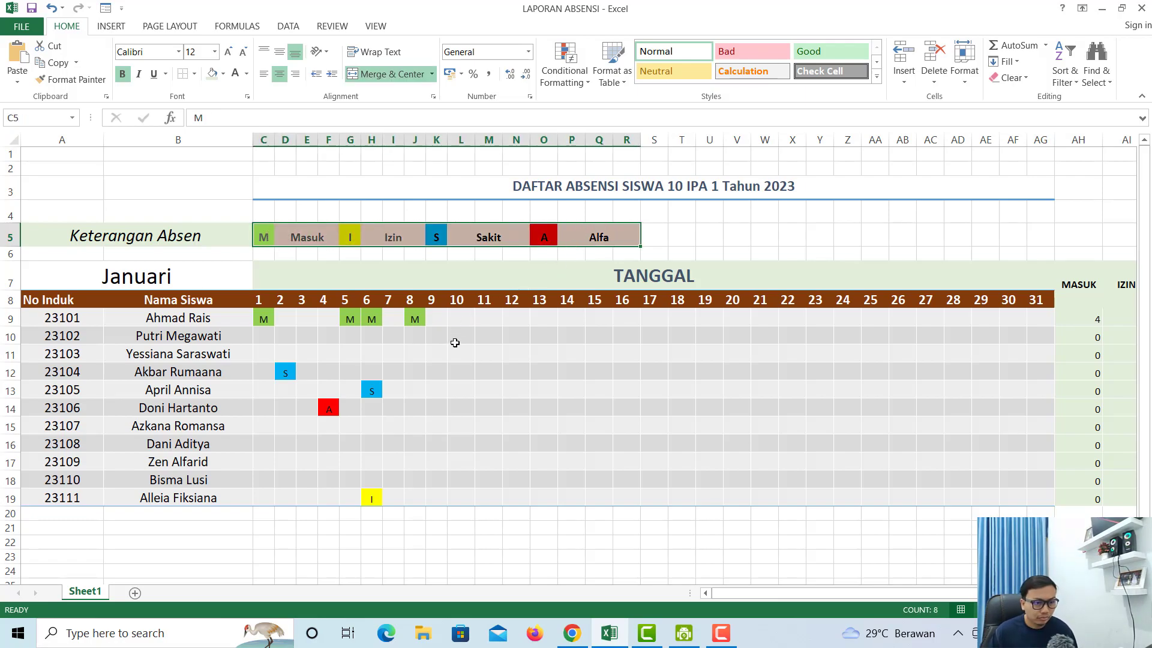
{"action": "left_click", "coordinate": [442, 338]}
{"action": "left_click", "coordinate": [486, 341]}
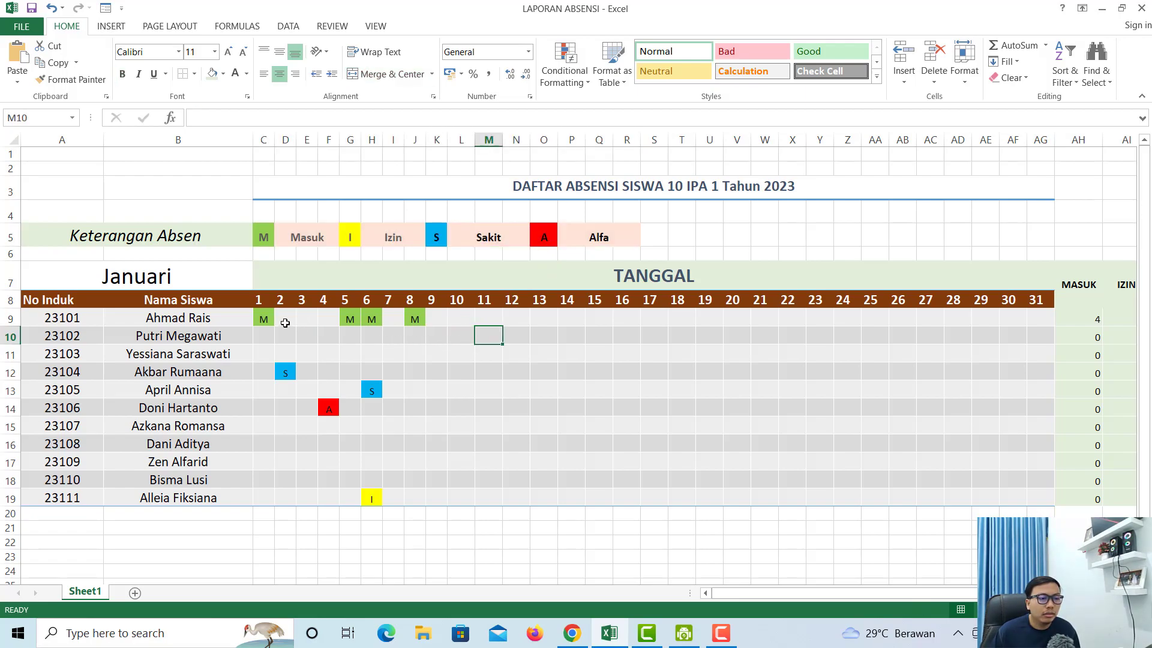
{"action": "left_click", "coordinate": [286, 324]}
{"action": "key", "text": "Left"}
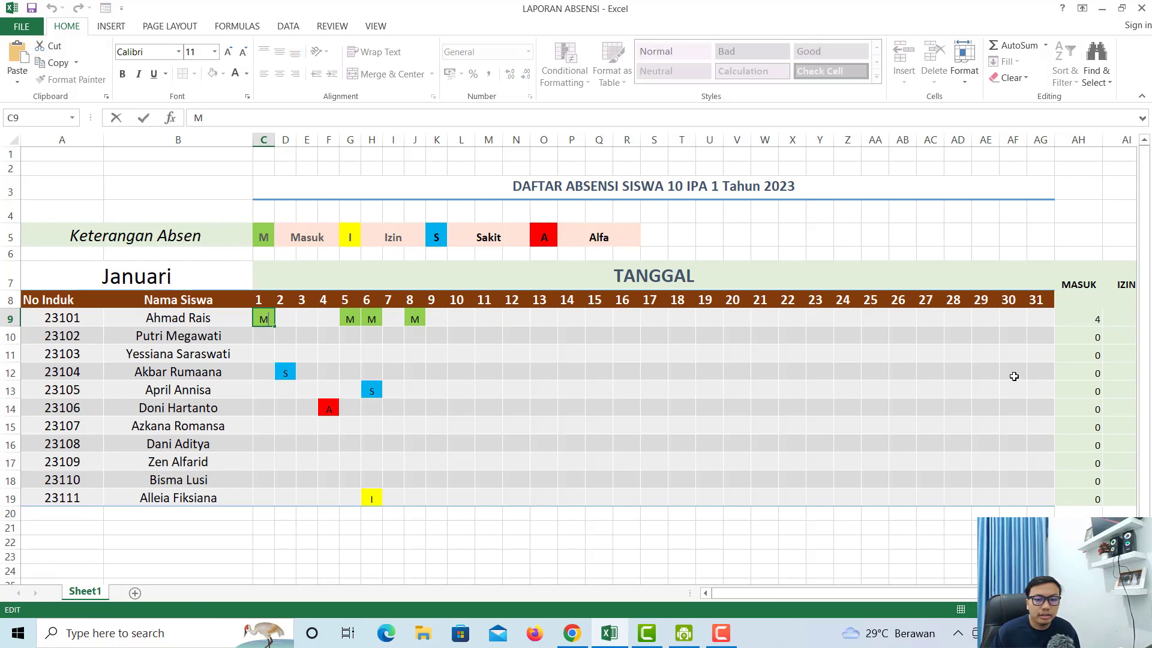
{"action": "left_click", "coordinate": [1014, 376]}
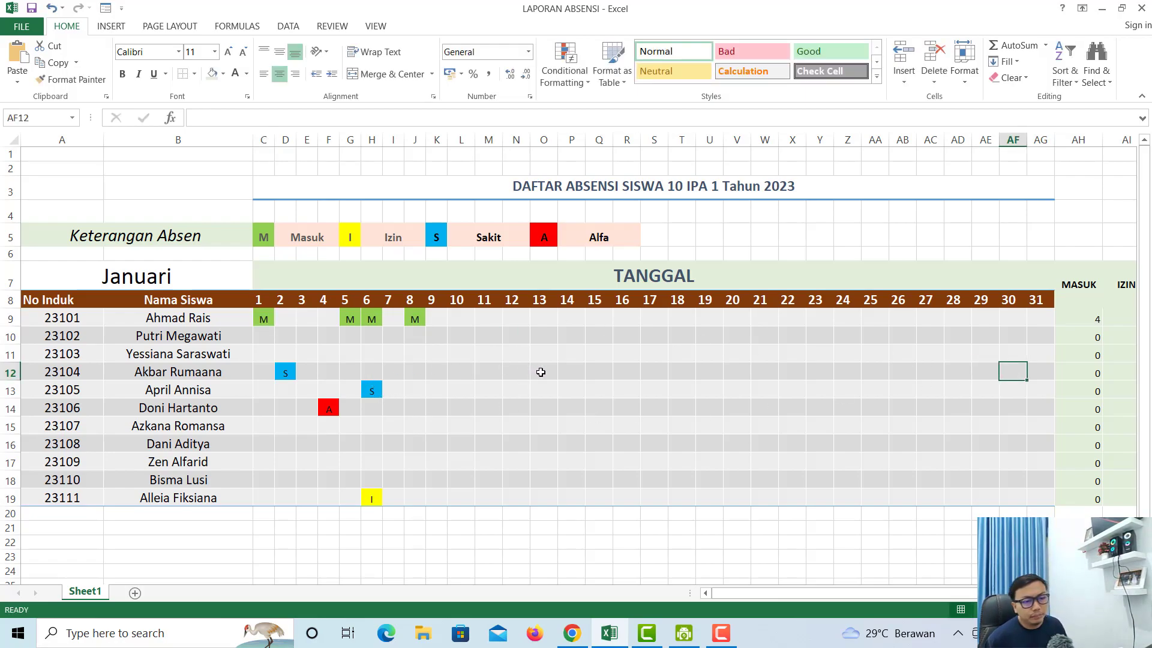
- Record S for the student in row 12 under date 13
{"action": "left_click", "coordinate": [544, 372]}
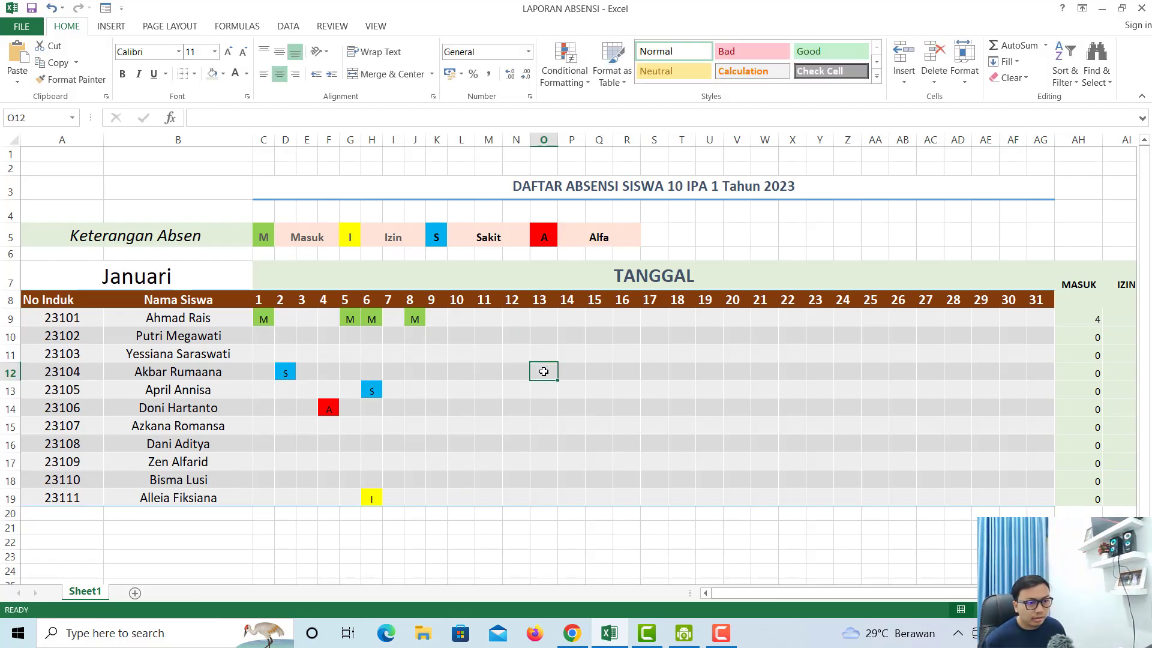
{"action": "left_click", "coordinate": [207, 378]}
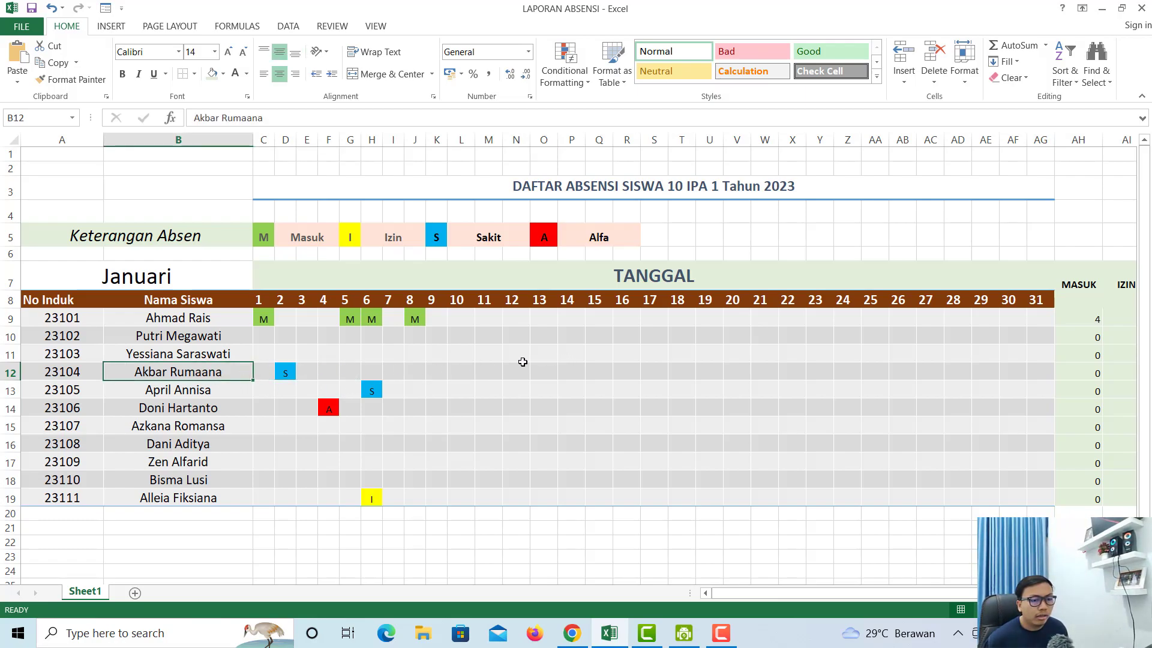
{"action": "left_click", "coordinate": [545, 373]}
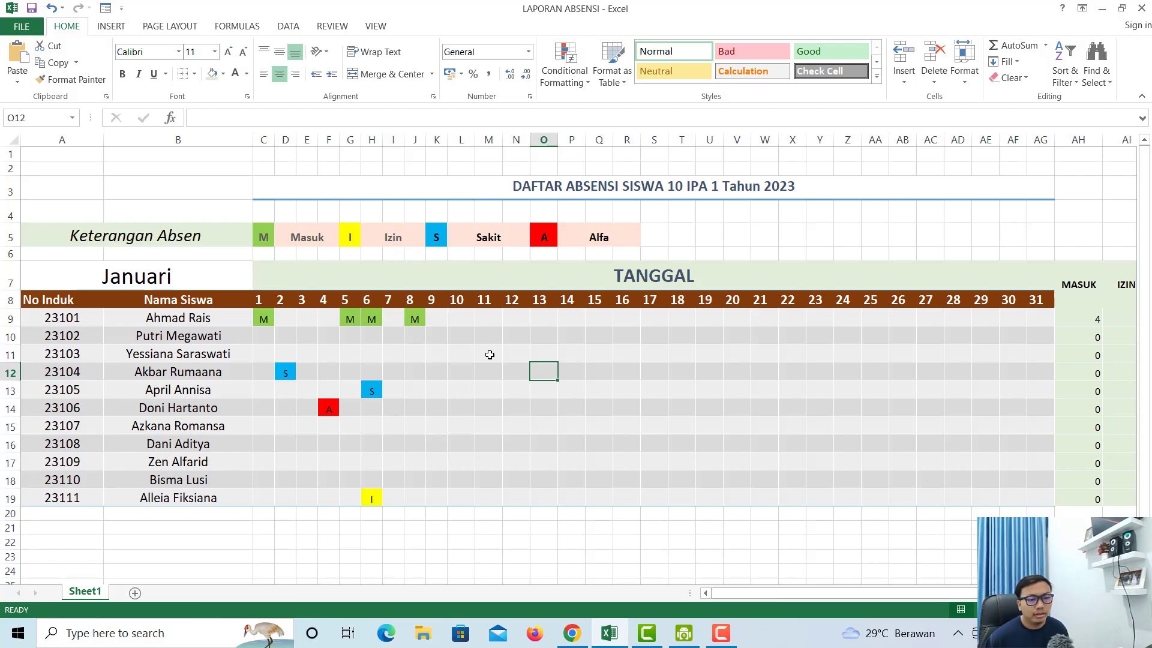
{"action": "type", "text": "S"}
{"action": "key", "text": "Return"}
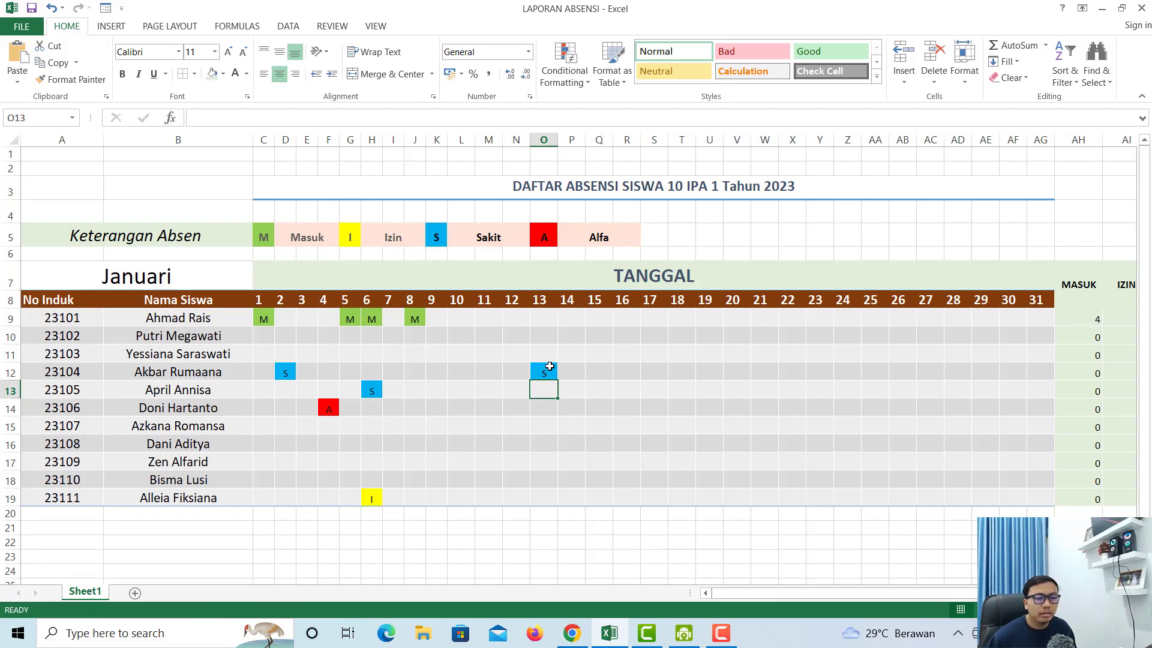
- Review the legend and the MASUK, IZIN, SAKIT and ALFA totals, comparing the first student's marks in row 9 with the MASUK total
{"action": "left_click", "coordinate": [549, 368]}
{"action": "left_click_drag", "start_coordinate": [311, 242], "coordinate": [582, 244]}
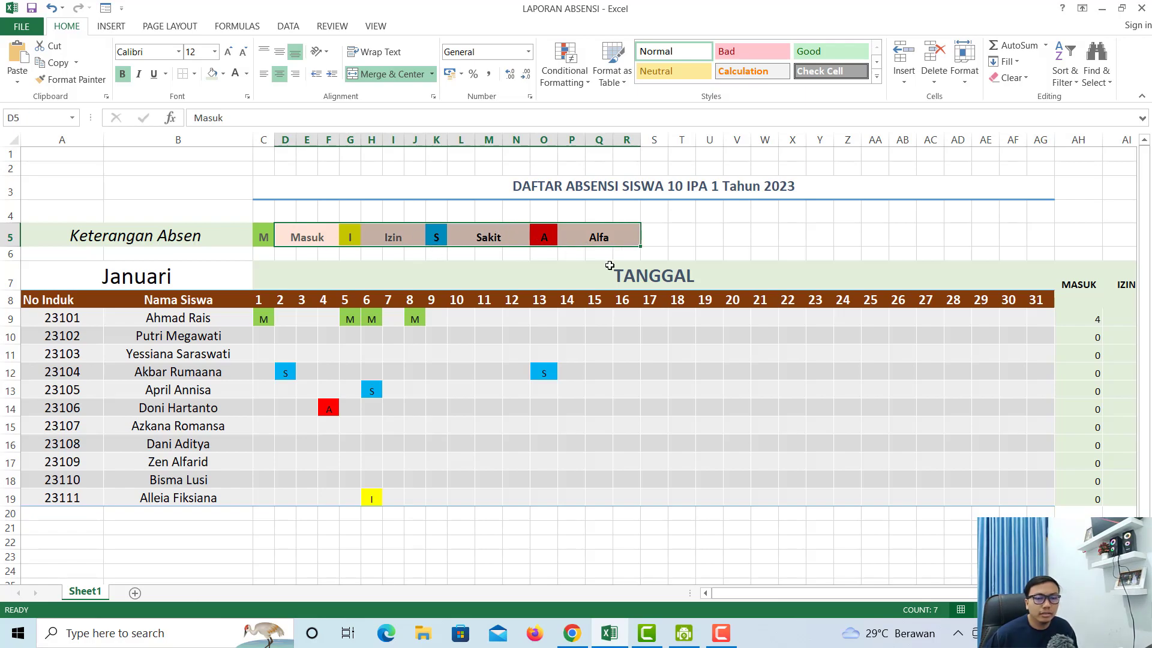
{"action": "left_click_drag", "start_coordinate": [838, 594], "coordinate": [861, 594]}
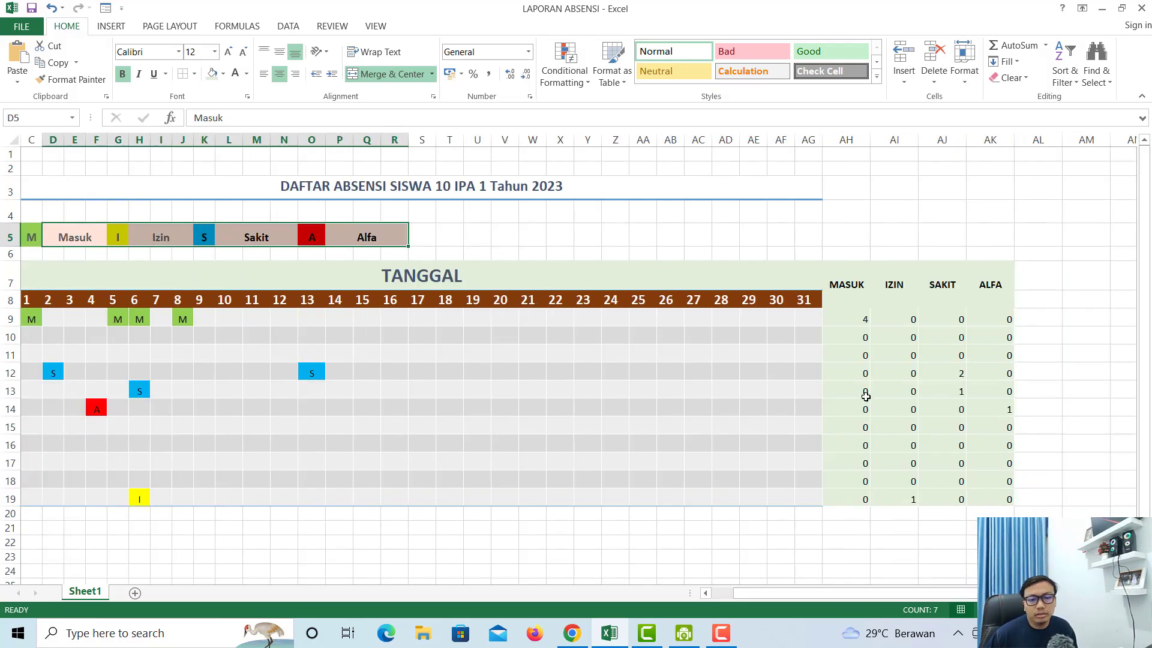
{"action": "left_click_drag", "start_coordinate": [847, 319], "coordinate": [993, 501]}
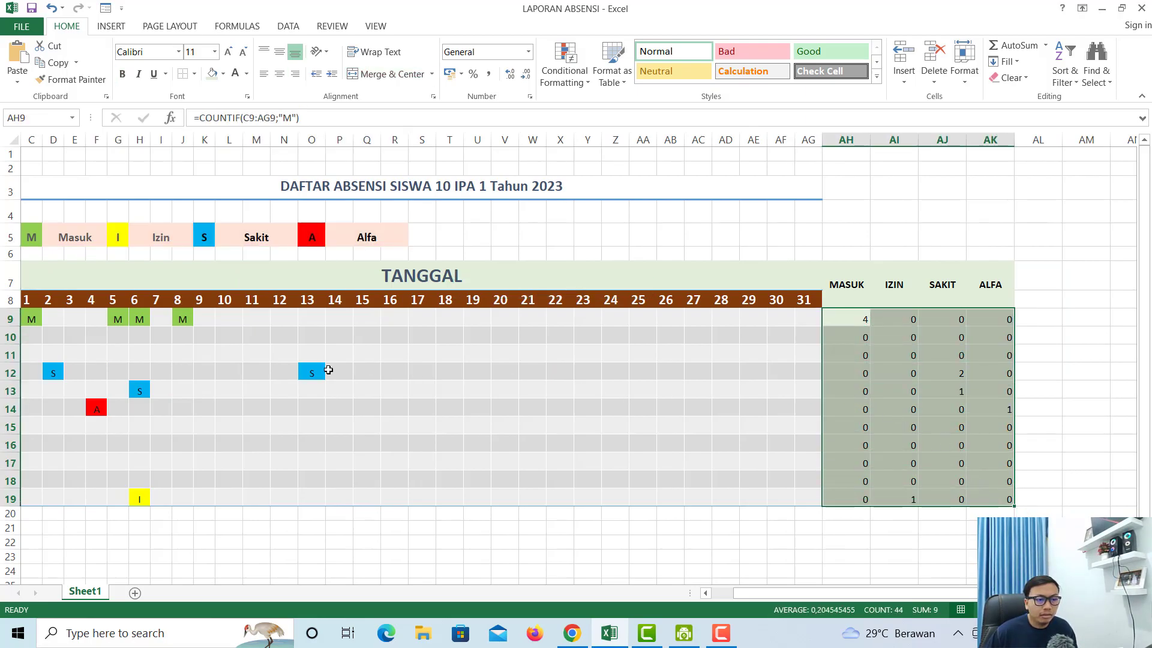
{"action": "left_click", "coordinate": [674, 371]}
{"action": "left_click_drag", "start_coordinate": [848, 319], "coordinate": [998, 498]}
{"action": "left_click_drag", "start_coordinate": [936, 593], "coordinate": [679, 497]}
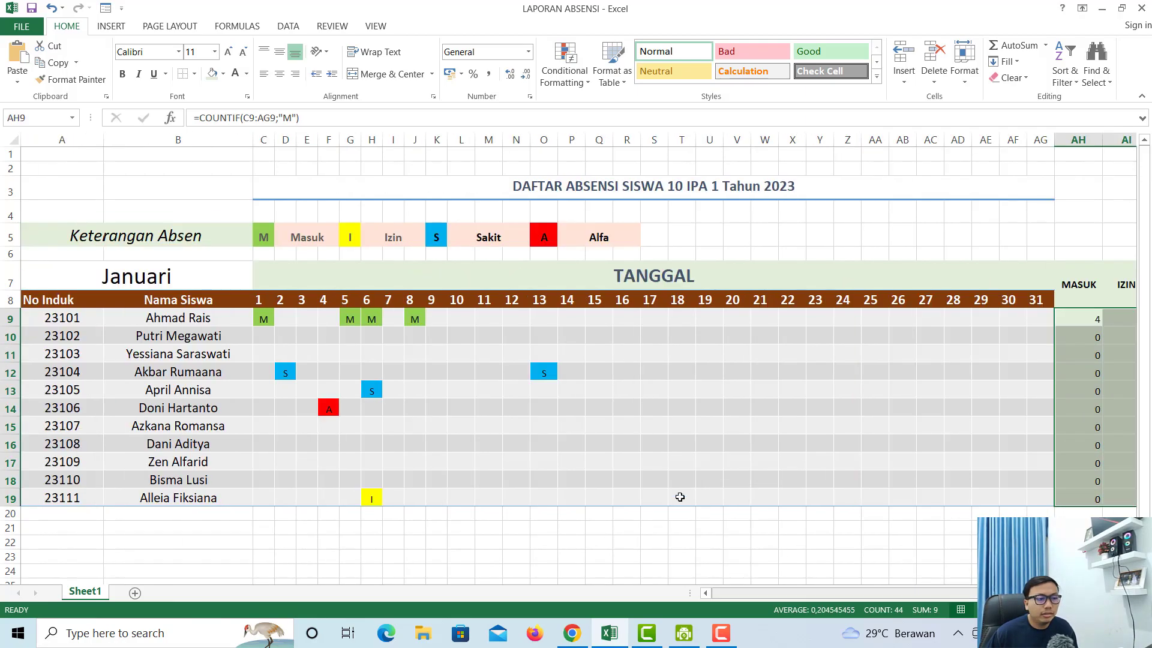
{"action": "left_click", "coordinate": [162, 319]}
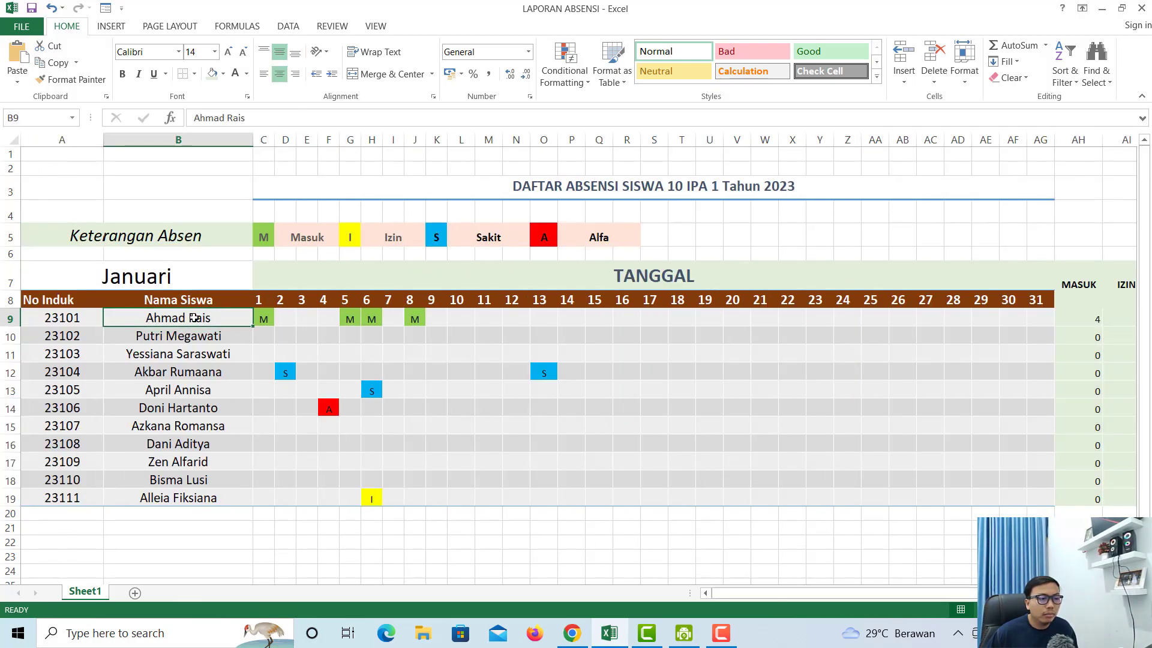
{"action": "left_click_drag", "start_coordinate": [262, 316], "coordinate": [420, 319]}
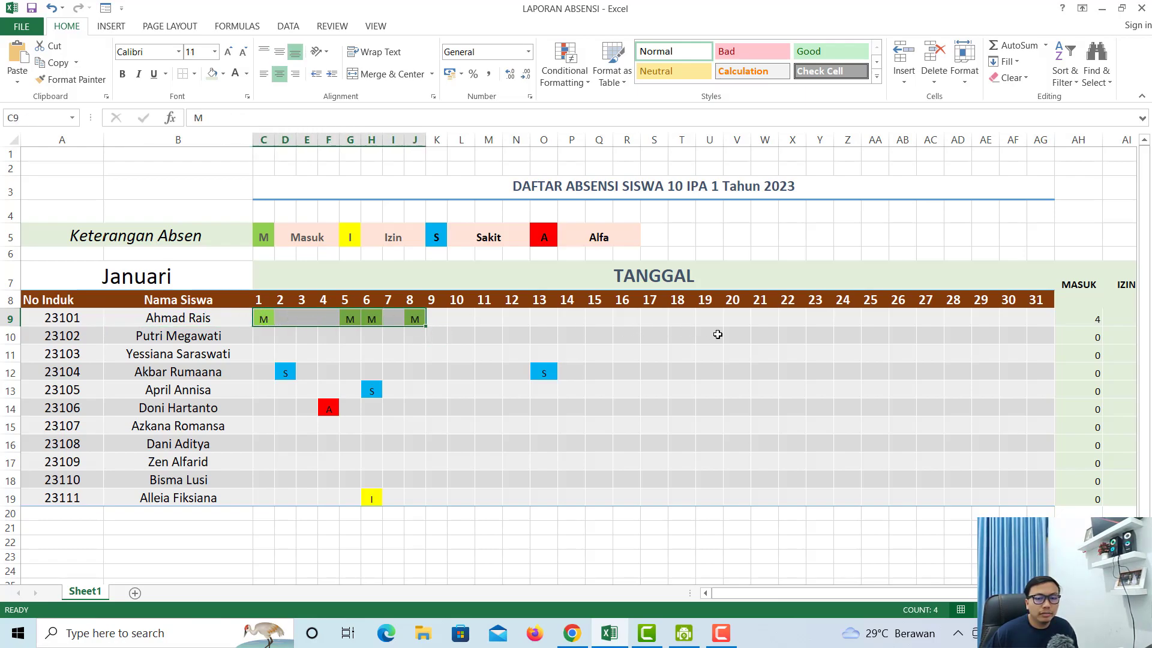
{"action": "left_click_drag", "start_coordinate": [771, 593], "coordinate": [792, 592]}
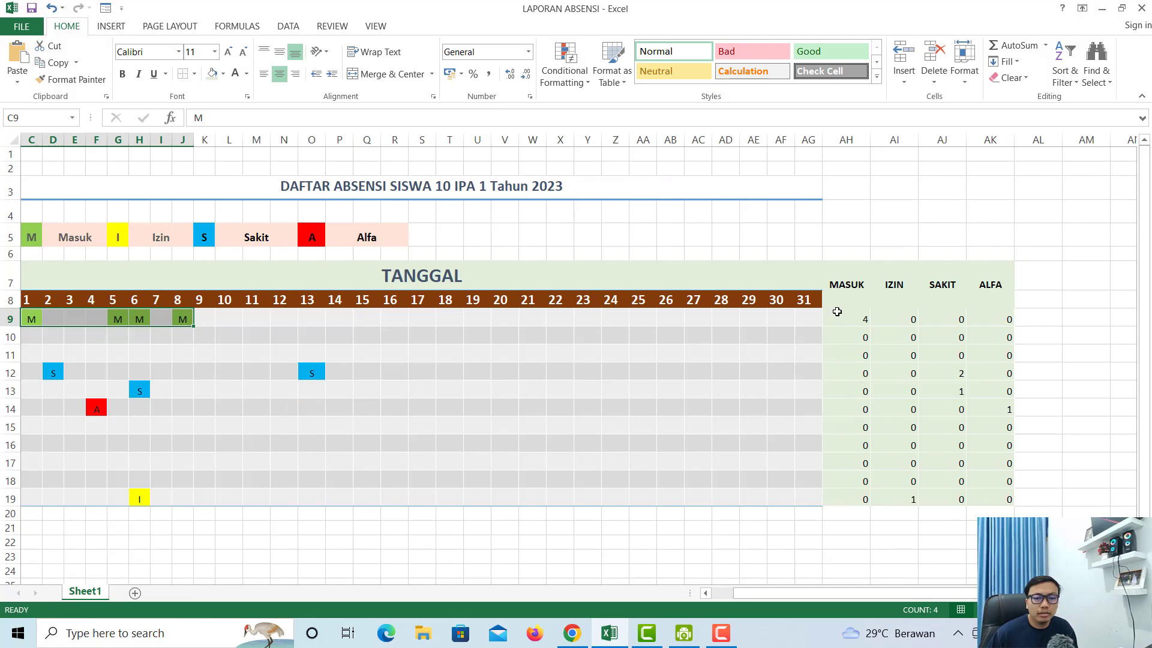
{"action": "left_click", "coordinate": [848, 314]}
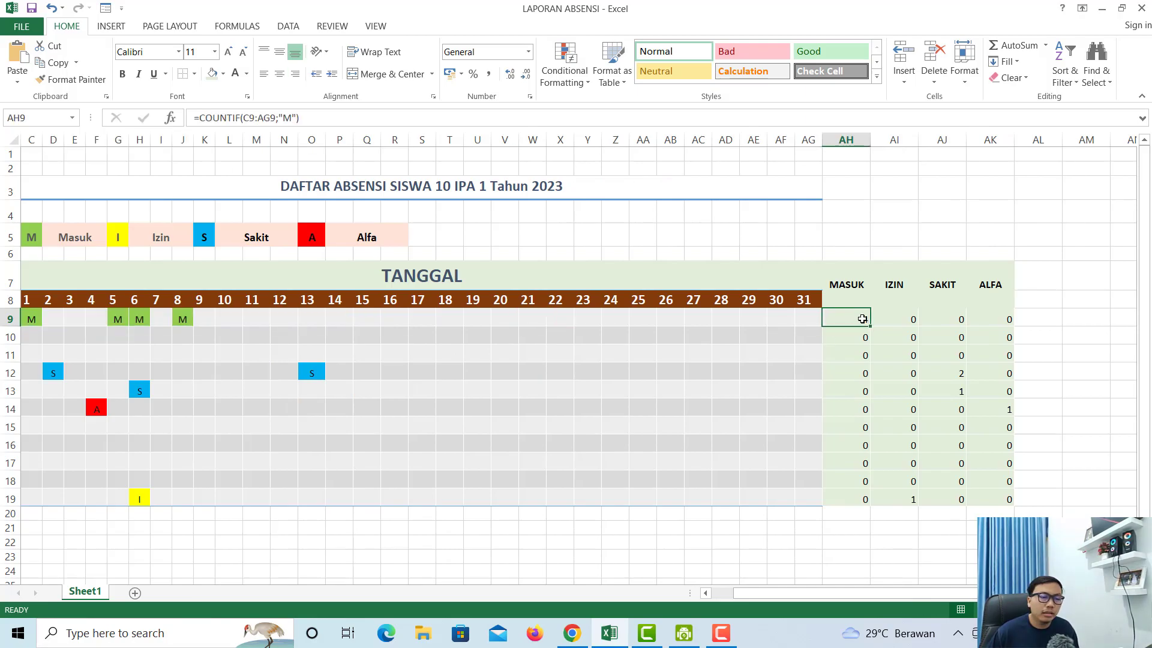
- Record M for the first student in row 9 under date 12 and check that student's MASUK total
{"action": "left_click", "coordinate": [290, 321]}
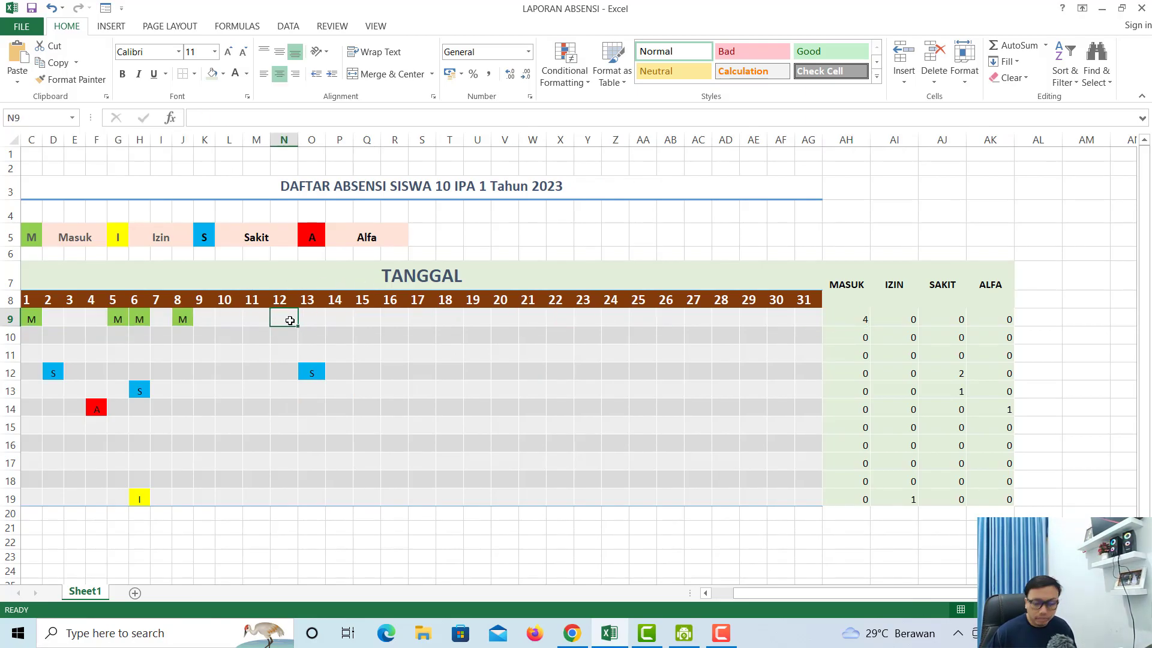
{"action": "type", "text": "M"}
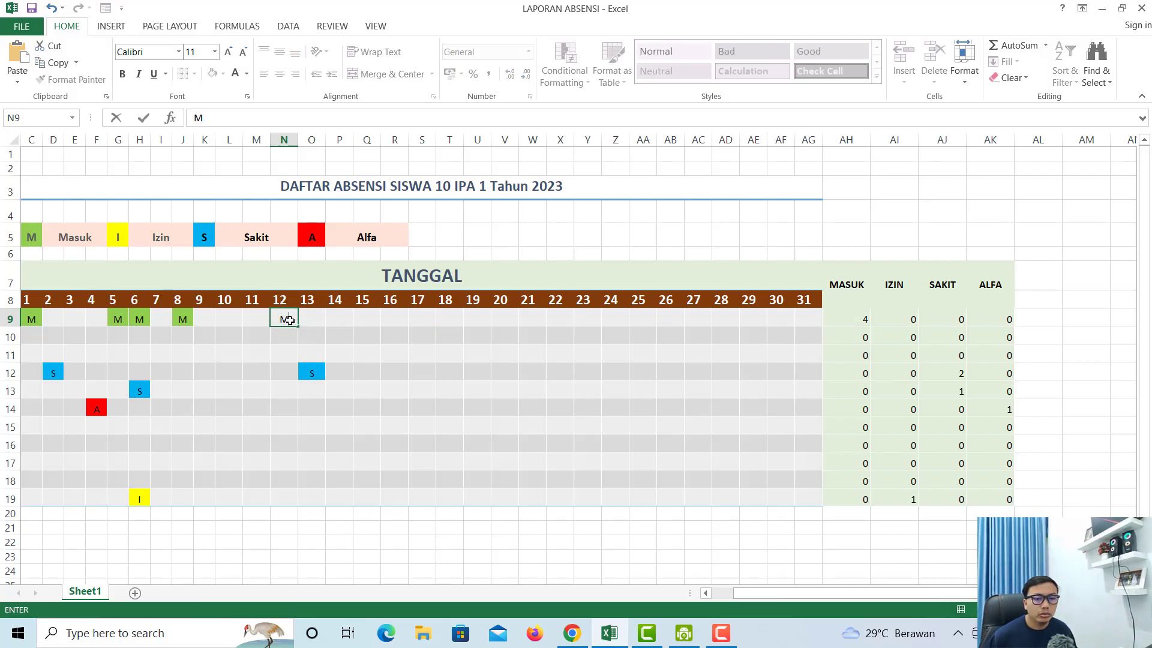
{"action": "key", "text": "Return"}
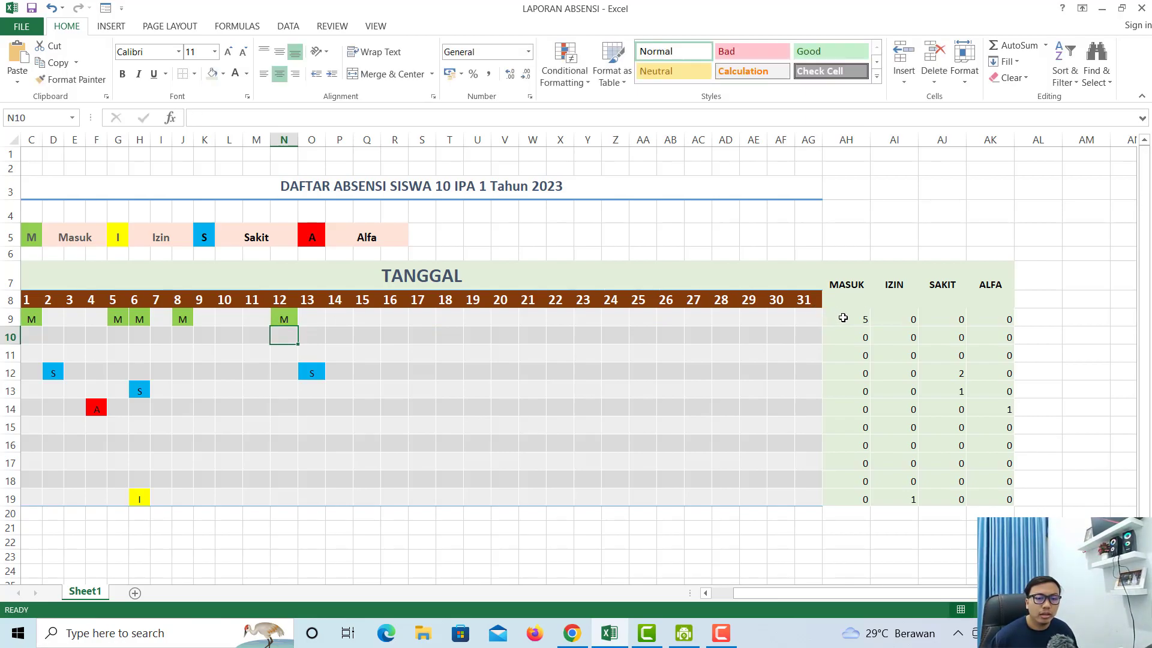
{"action": "left_click", "coordinate": [841, 319]}
- Record I under date 19 and S under date 21 for the first student in row 9
{"action": "left_click", "coordinate": [480, 324]}
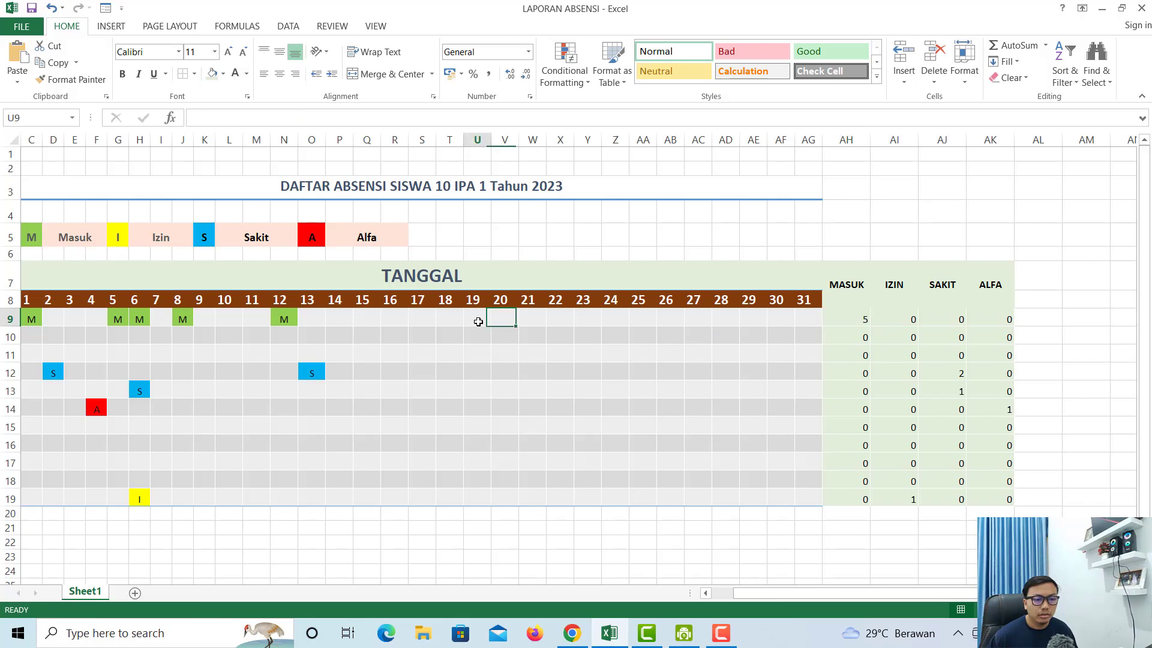
{"action": "type", "text": "I"}
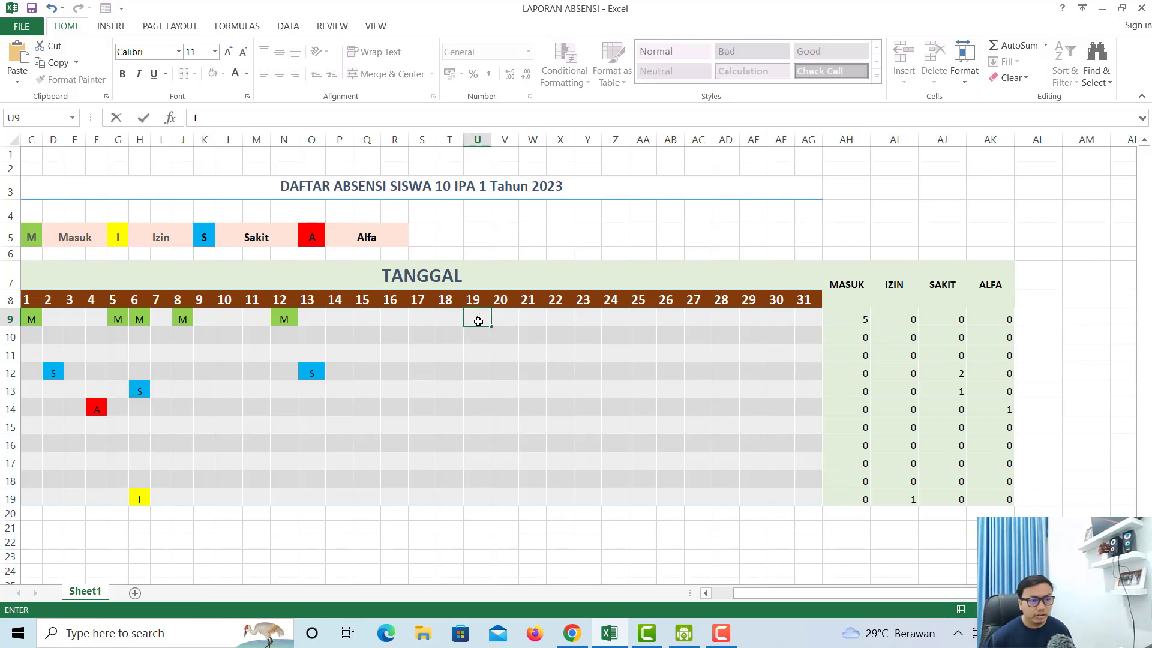
{"action": "key", "text": "Return"}
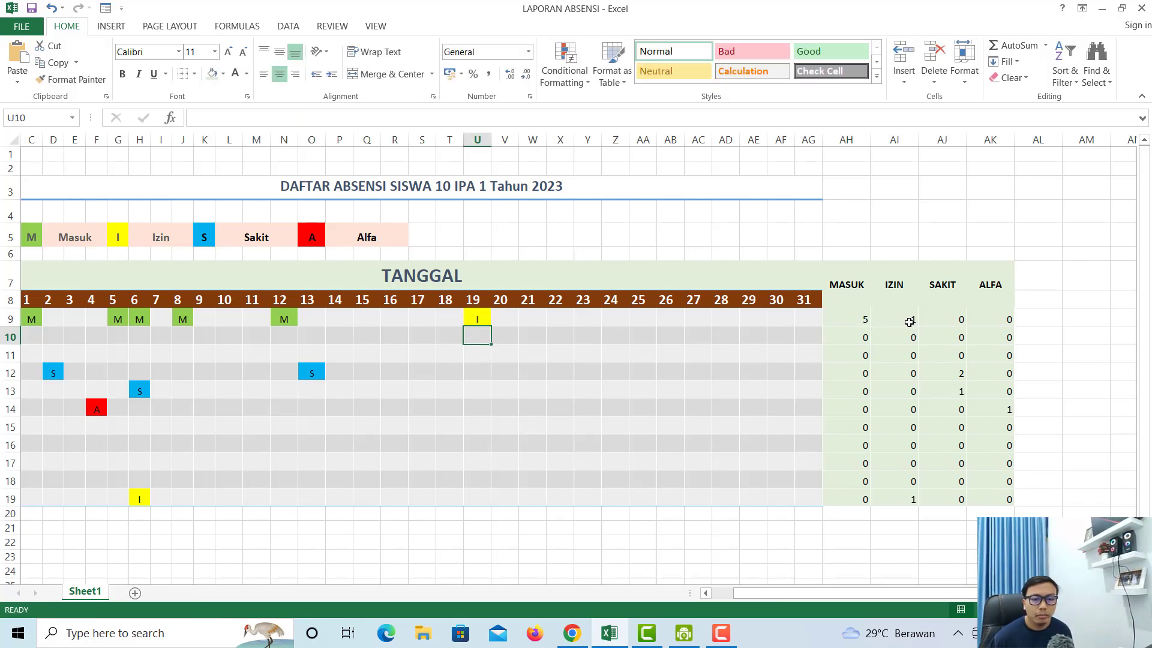
{"action": "left_click", "coordinate": [909, 321]}
{"action": "left_click", "coordinate": [543, 316]}
{"action": "type", "text": "S"}
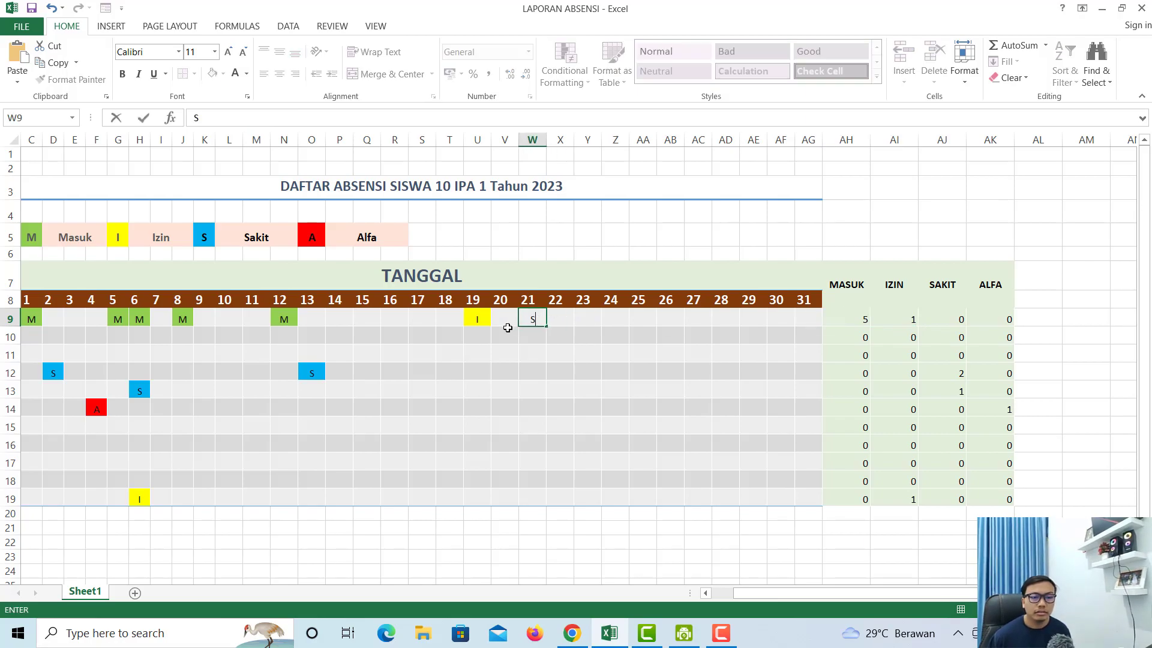
{"action": "key", "text": "Return"}
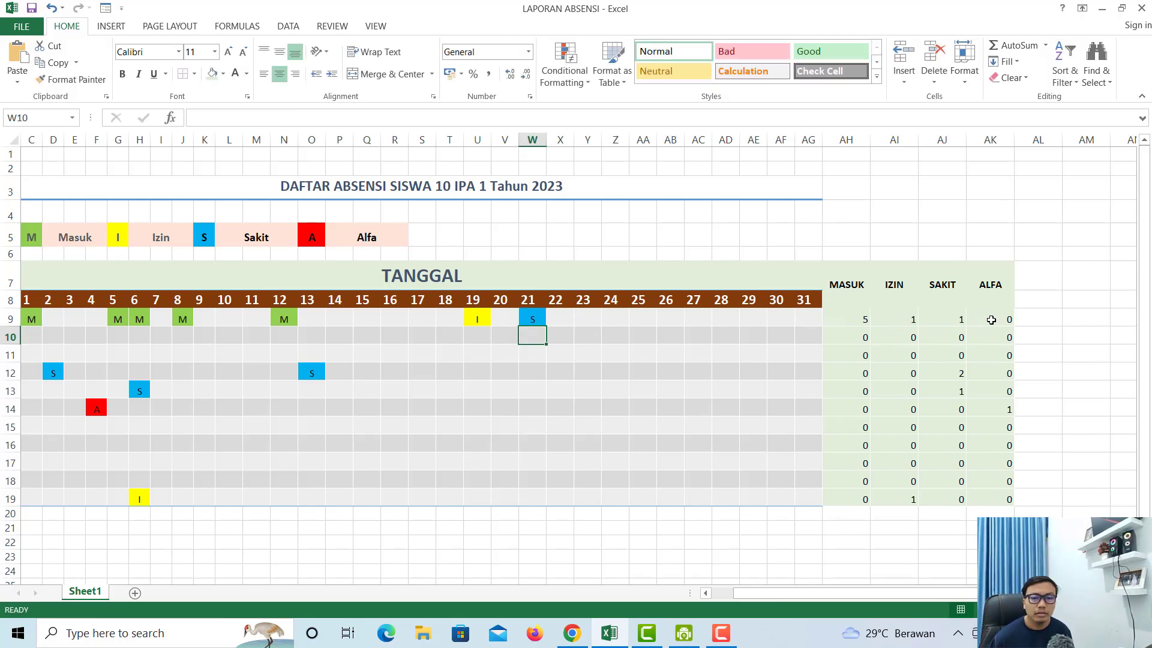
- Record A for the first student in row 9 under date 23 and check that student's ALFA and MASUK totals
{"action": "left_click", "coordinate": [991, 320]}
{"action": "left_click", "coordinate": [579, 319]}
{"action": "type", "text": "A"}
{"action": "key", "text": "Return"}
{"action": "left_click", "coordinate": [1008, 320]}
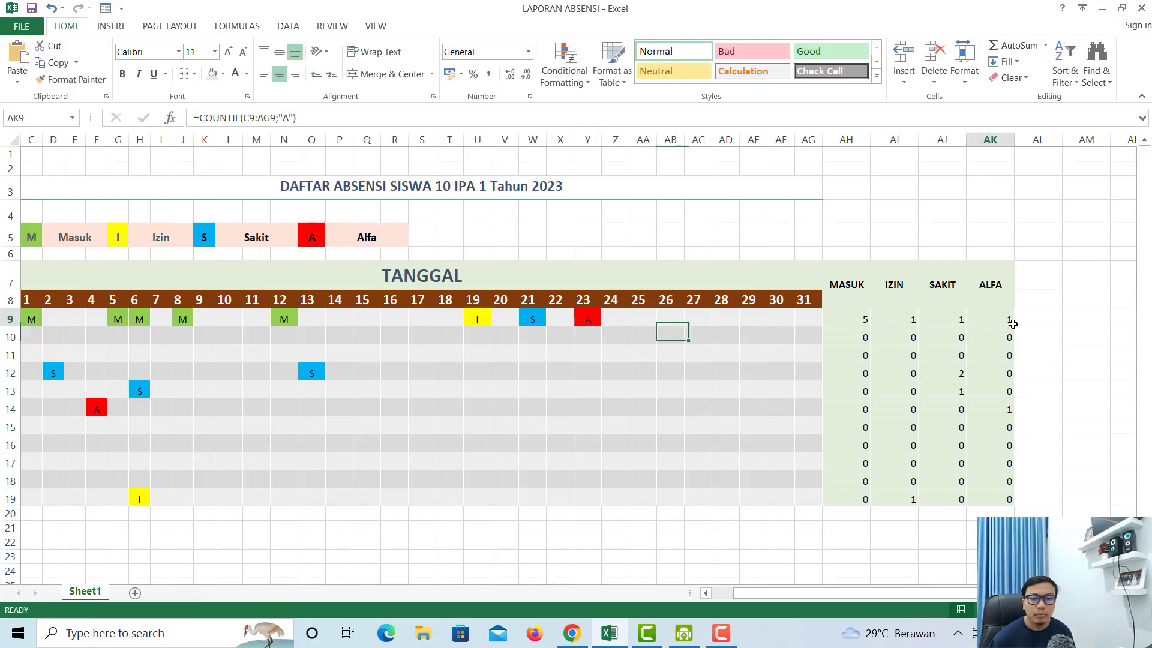
{"action": "left_click_drag", "start_coordinate": [854, 316], "coordinate": [992, 498]}
{"action": "left_click", "coordinate": [847, 317]}
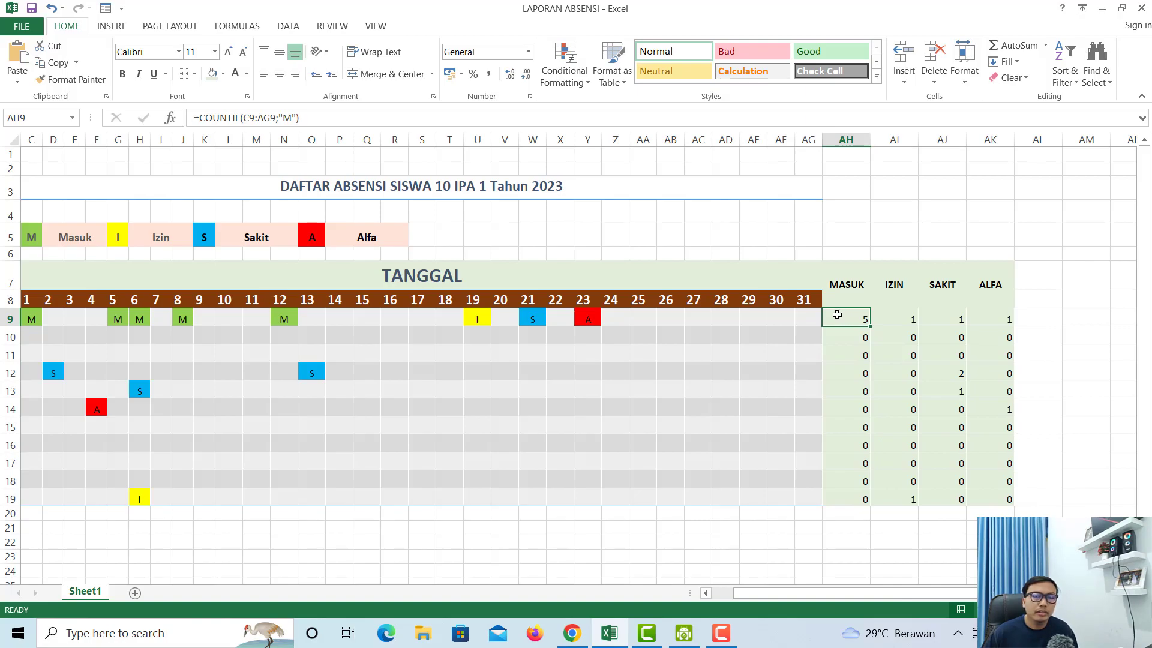
- Add a new blank worksheet to the workbook for building the report from scratch
{"action": "left_click_drag", "start_coordinate": [922, 594], "coordinate": [797, 577]}
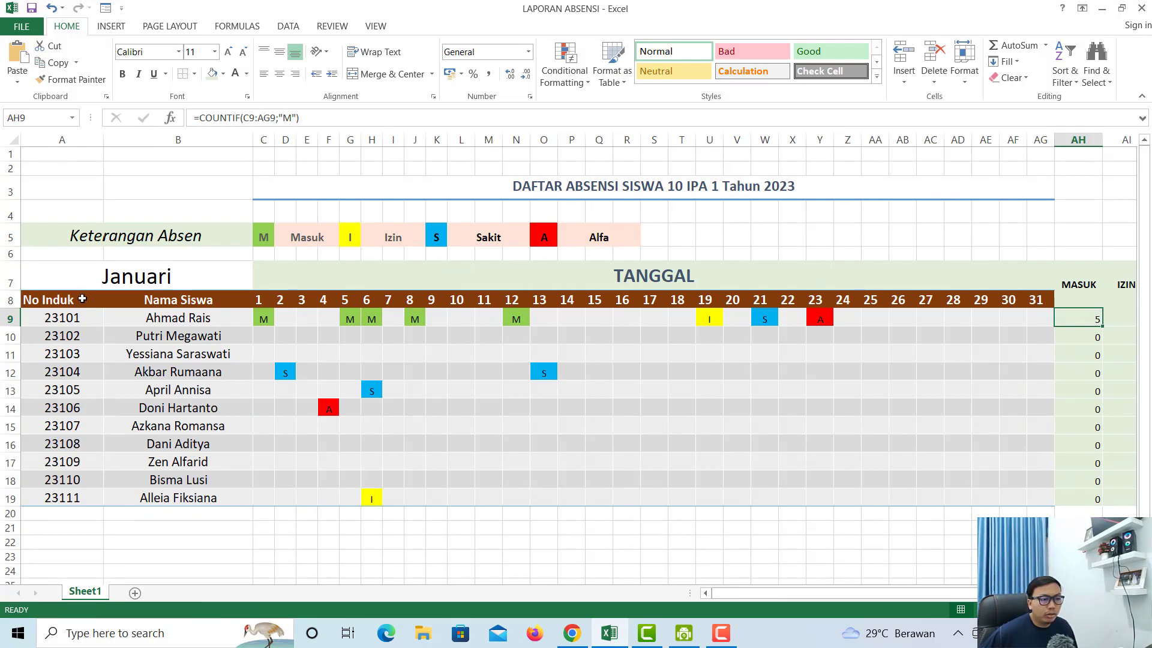
{"action": "left_click", "coordinate": [82, 298]}
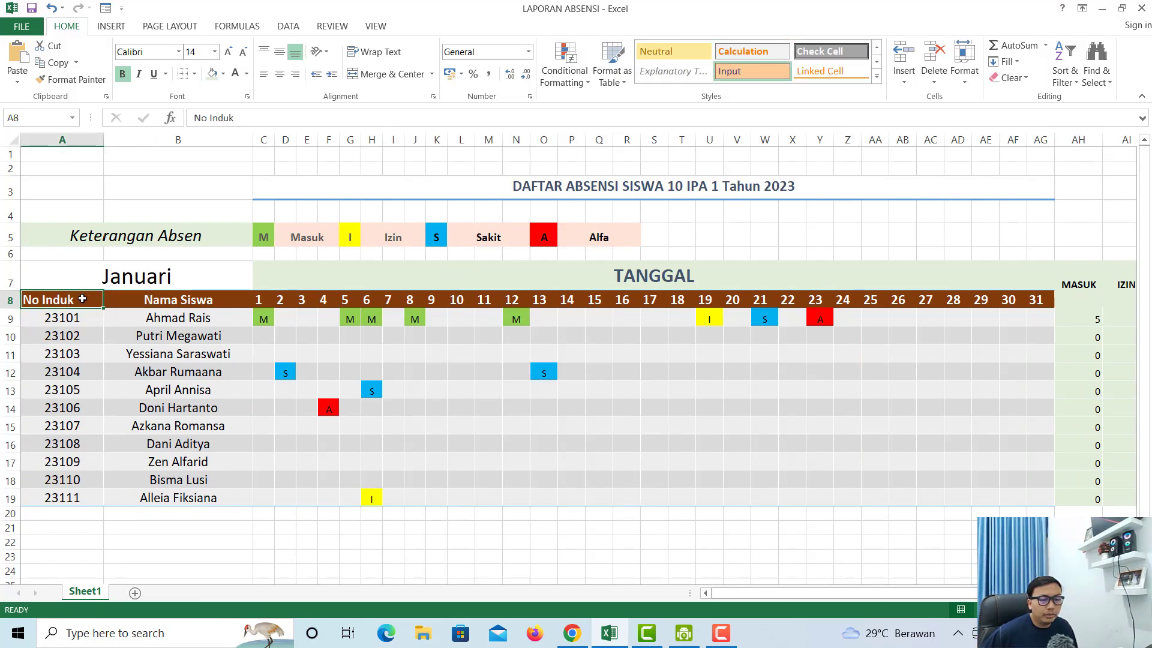
{"action": "left_click", "coordinate": [135, 594]}
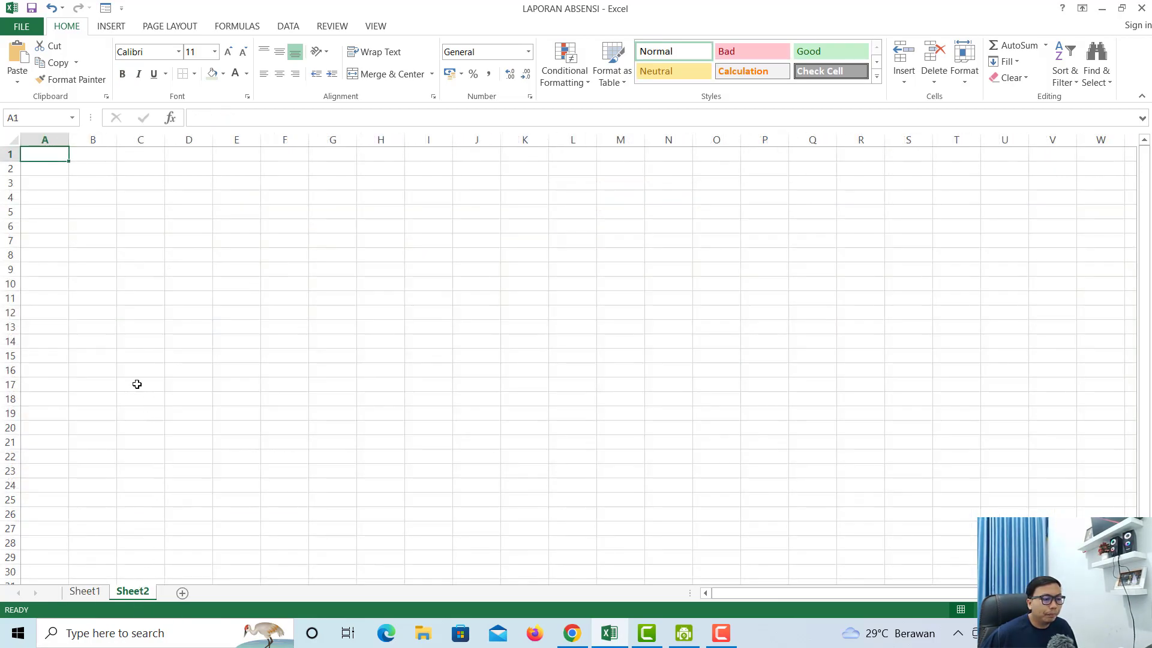
- Examine the finished report on Sheet1 as a model for Sheet2: the No Induk and Nama Siswa columns, title area and date grid
{"action": "left_click", "coordinate": [85, 592]}
{"action": "left_click", "coordinate": [391, 216]}
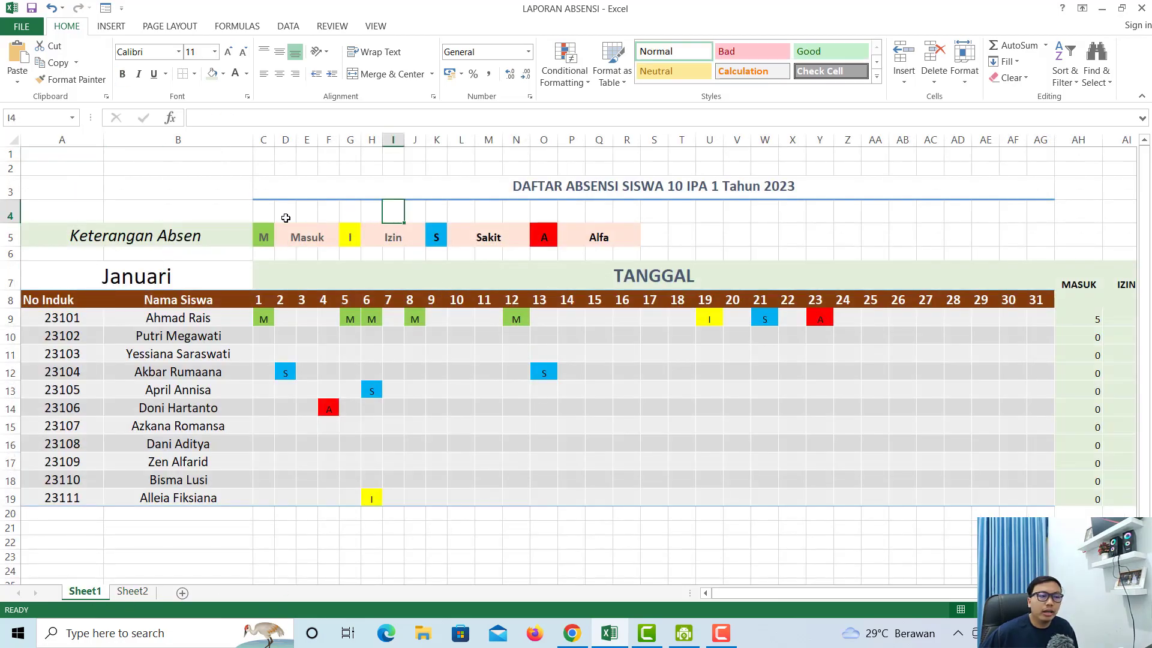
{"action": "left_click", "coordinate": [160, 184]}
{"action": "left_click", "coordinate": [132, 592]}
{"action": "left_click", "coordinate": [96, 589]}
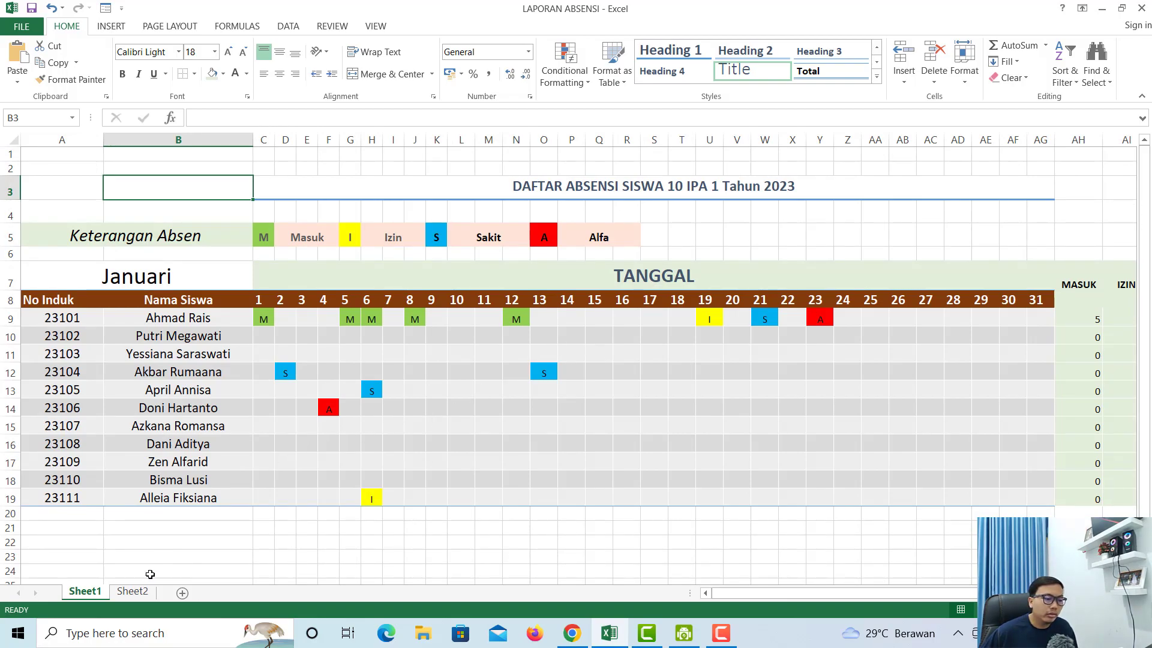
{"action": "left_click", "coordinate": [132, 592]}
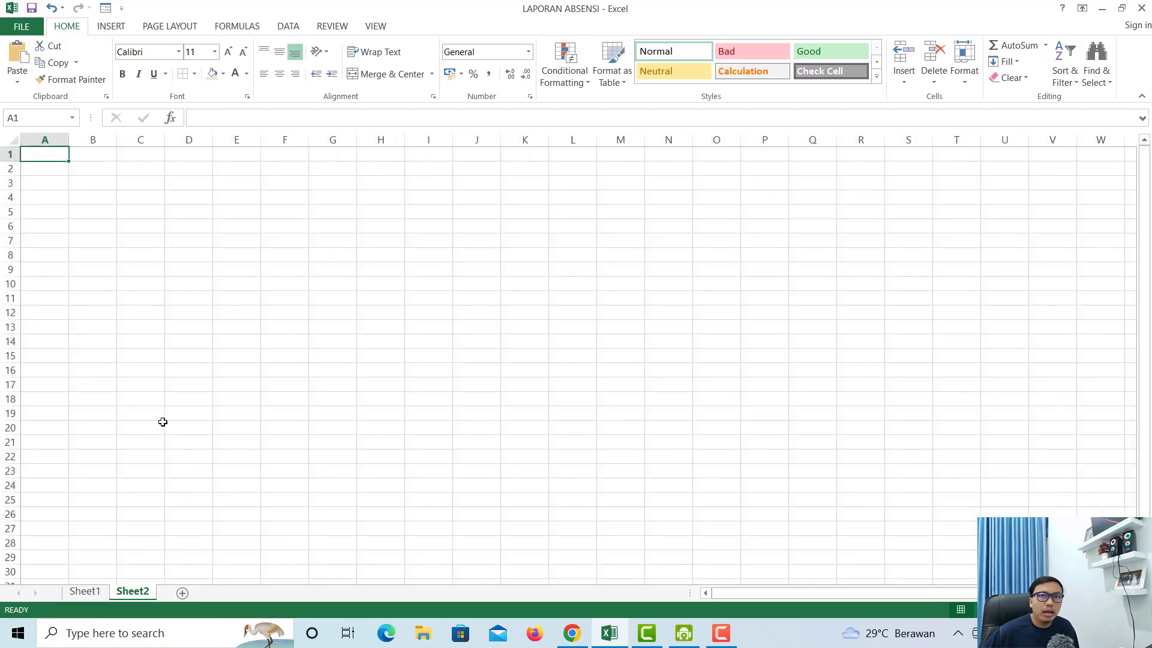
{"action": "left_click", "coordinate": [85, 591]}
{"action": "left_click", "coordinate": [144, 318]}
{"action": "left_click_drag", "start_coordinate": [167, 186], "coordinate": [1047, 282]}
{"action": "left_click", "coordinate": [172, 319]}
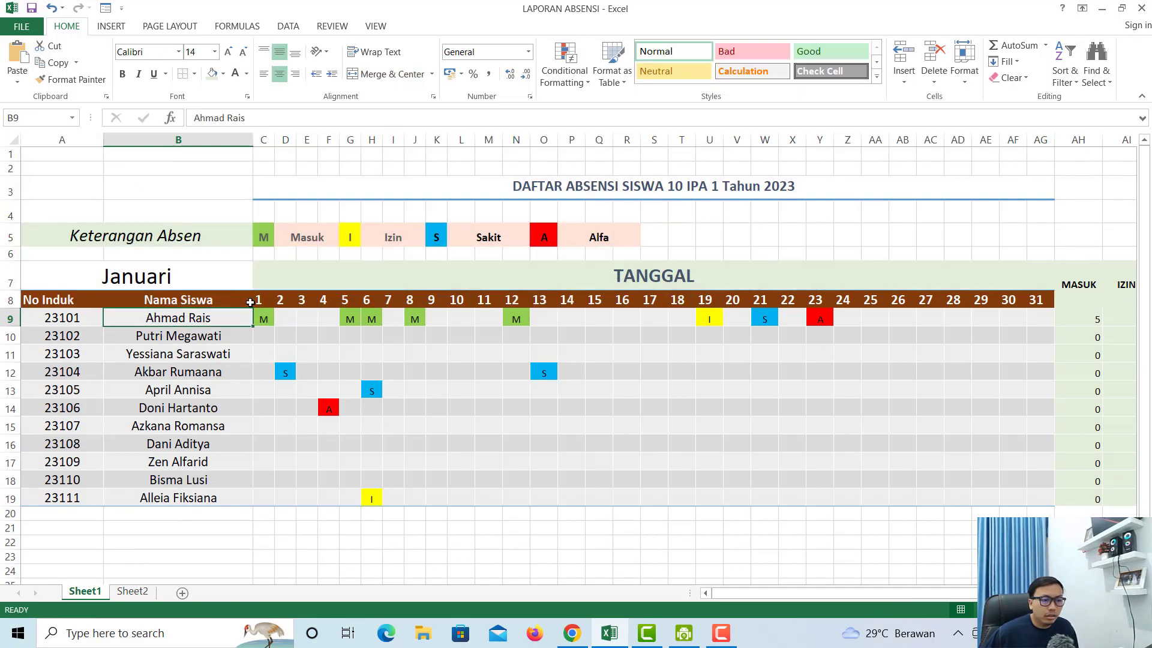
{"action": "left_click_drag", "start_coordinate": [259, 301], "coordinate": [1041, 500]}
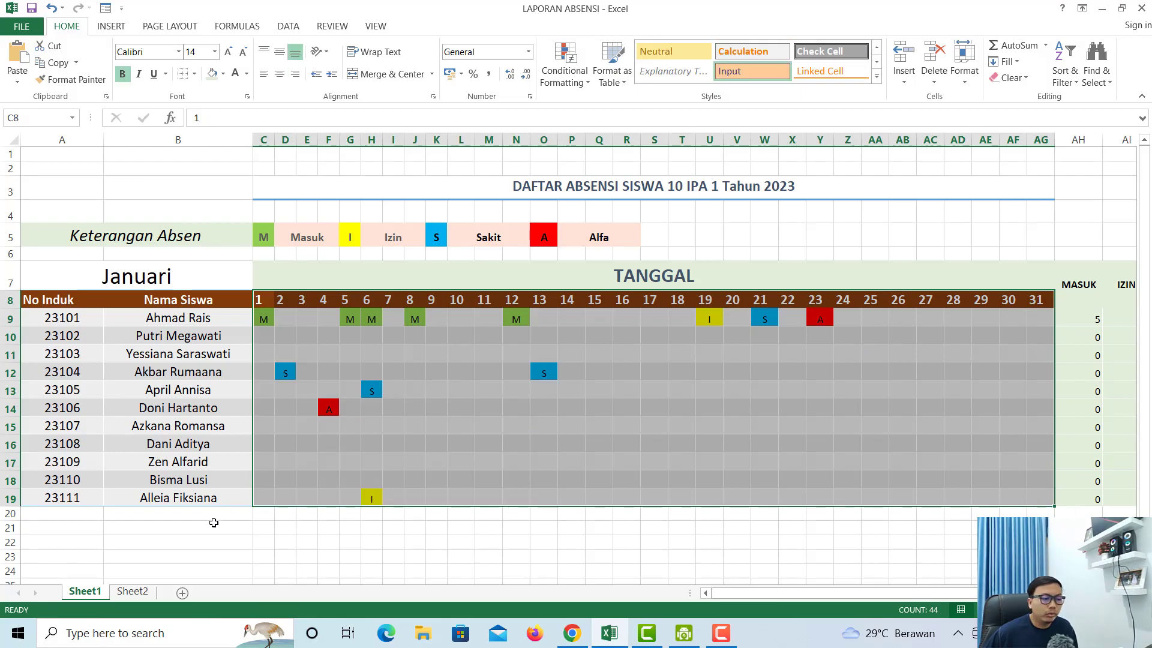
{"action": "left_click", "coordinate": [133, 592]}
{"action": "left_click", "coordinate": [62, 226]}
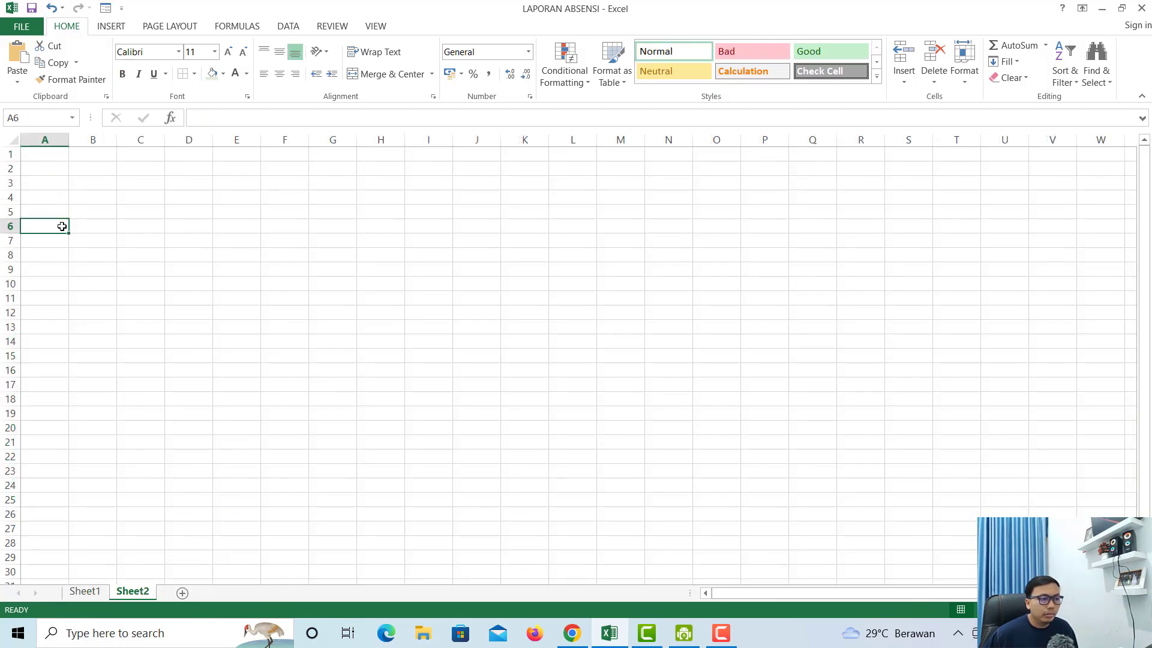
{"action": "left_click", "coordinate": [84, 592]}
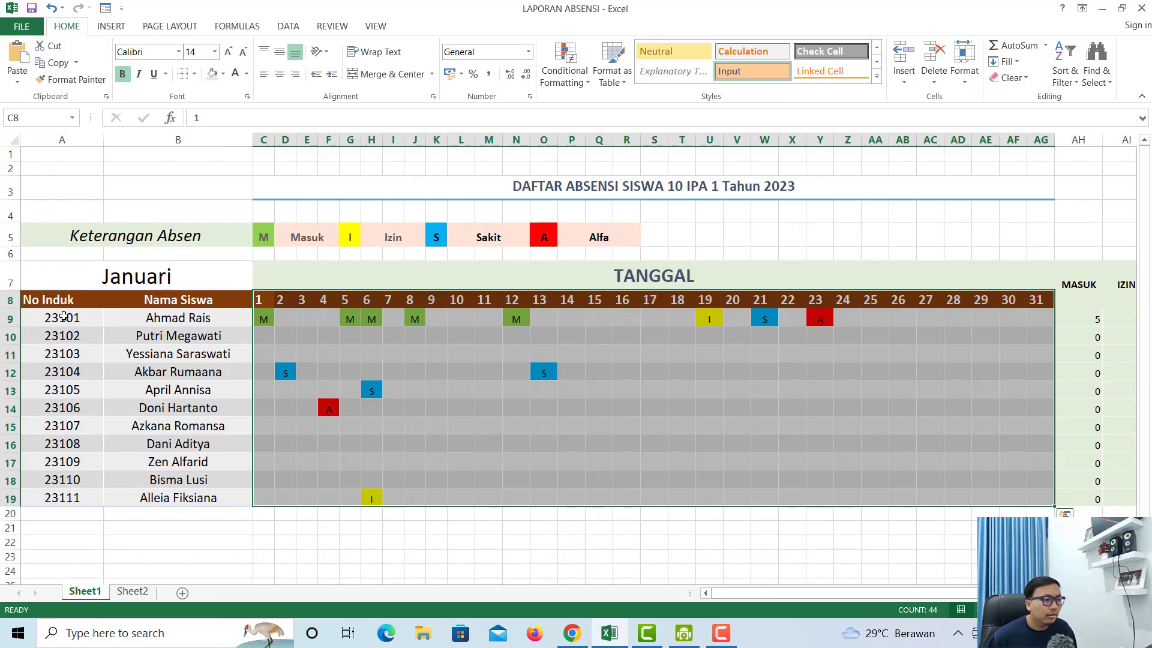
{"action": "left_click", "coordinate": [53, 297]}
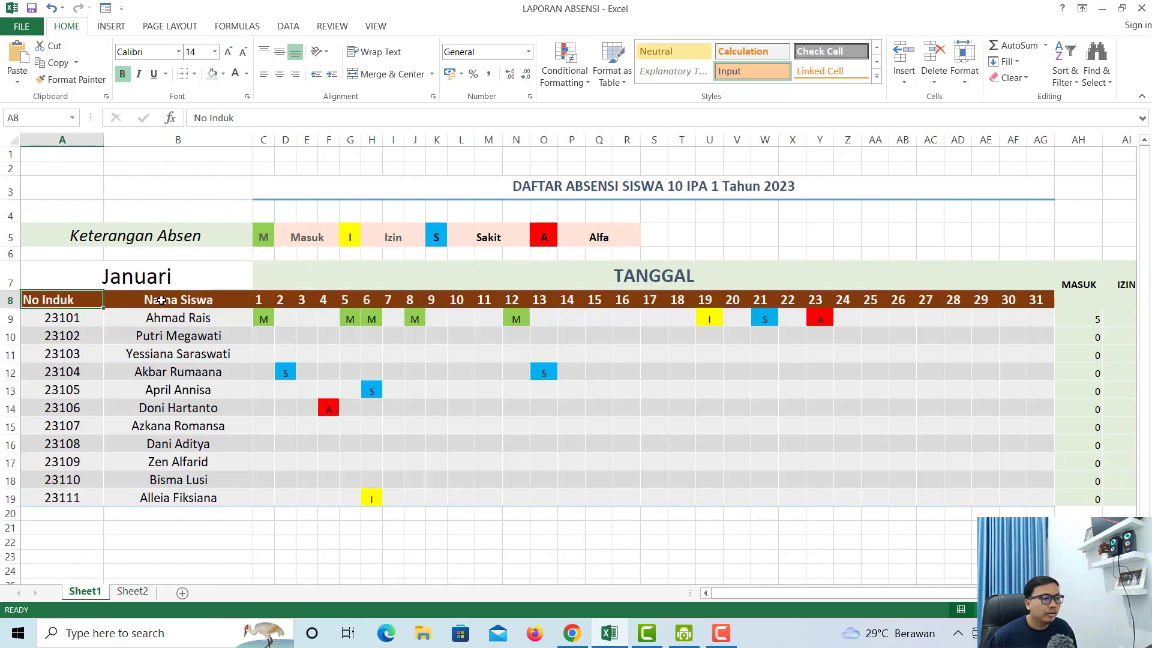
- On Sheet2, enter the headings Nomor Induk in A7 and Nama Siswa in B7
{"action": "left_click", "coordinate": [132, 592]}
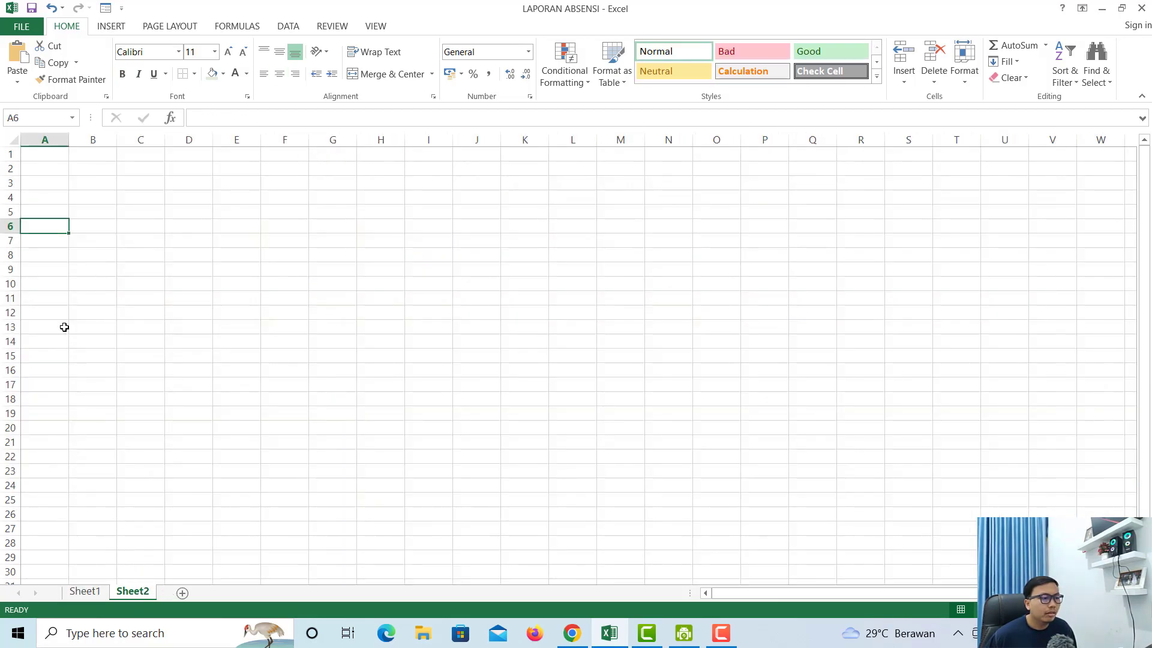
{"action": "left_click", "coordinate": [45, 240]}
{"action": "type", "text": "nO"}
{"action": "key", "text": "BackSpace"}
{"action": "key", "text": "BackSpace"}
{"action": "type", "text": "Nomor Induk"}
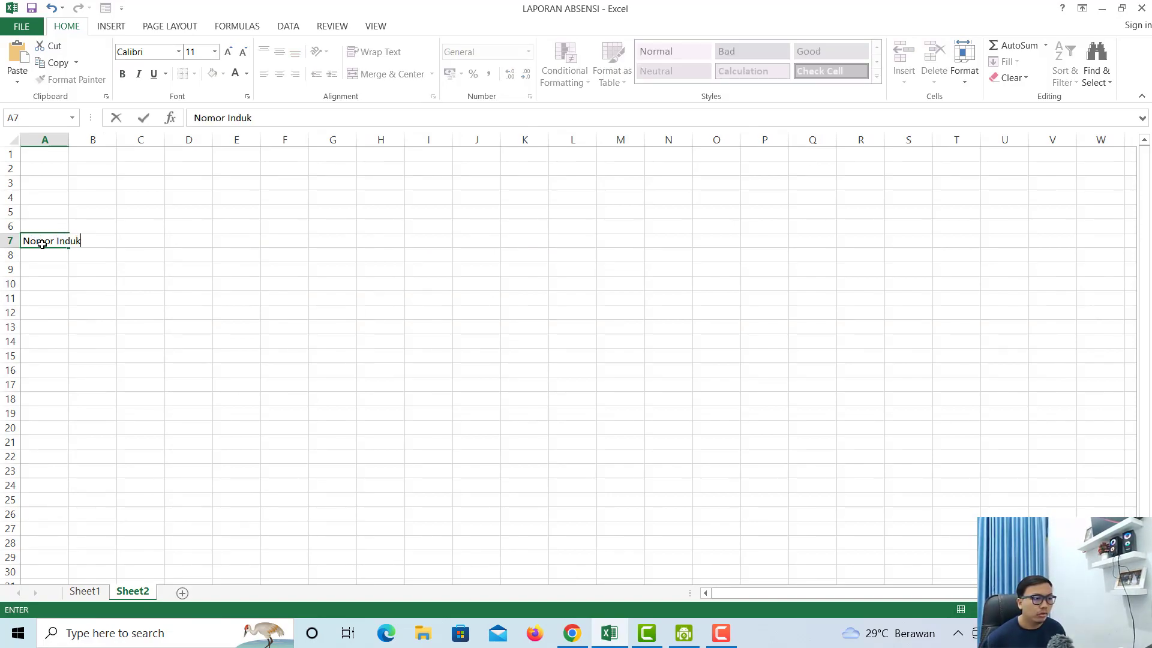
{"action": "key", "text": "Return"}
{"action": "key", "text": "Up"}
{"action": "key", "text": "Right"}
{"action": "type", "text": "Nama S"}
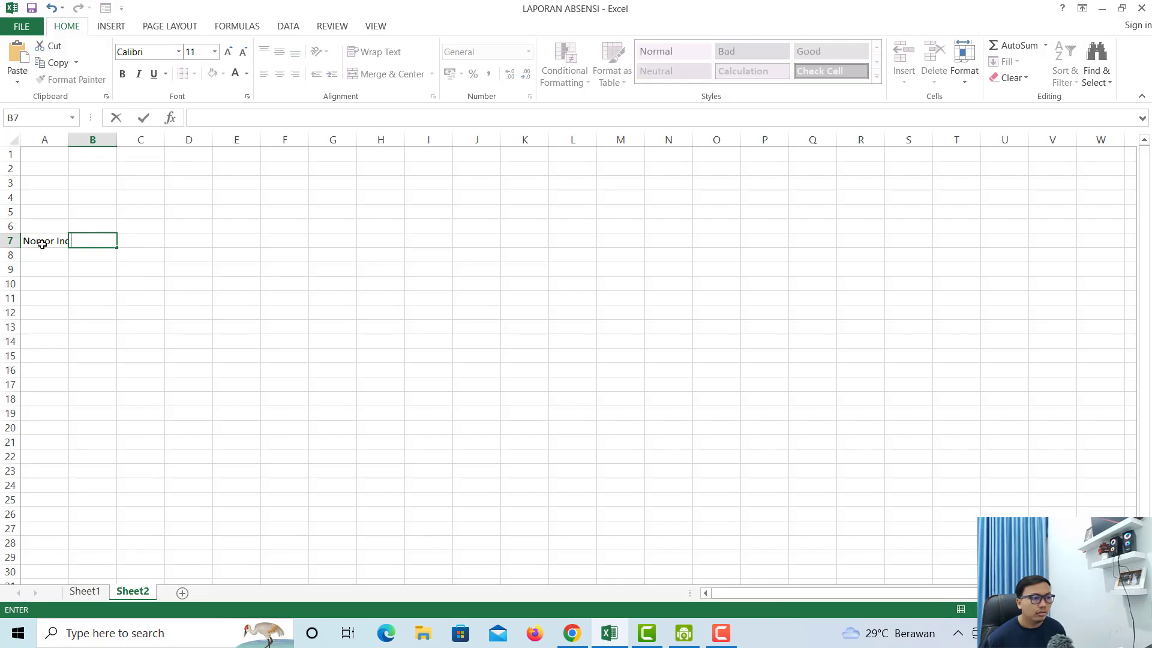
{"action": "type", "text": "iswa"}
{"action": "key", "text": "Return"}
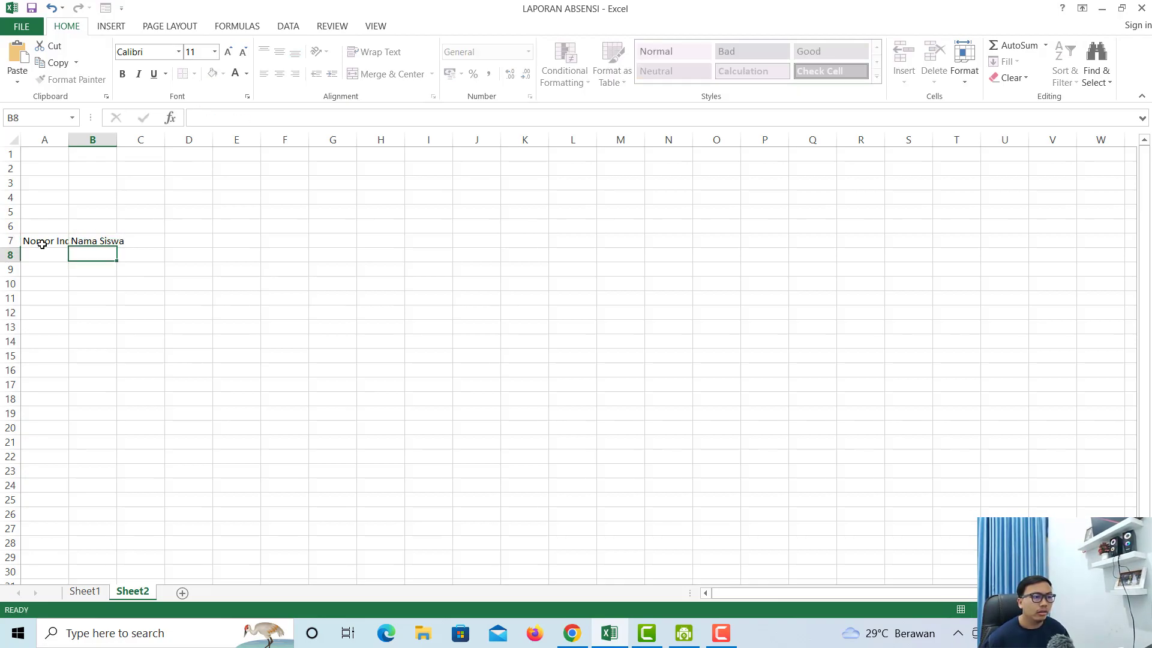
- Fit the widths of columns A and B to their heading text
{"action": "double_click", "coordinate": [69, 148]}
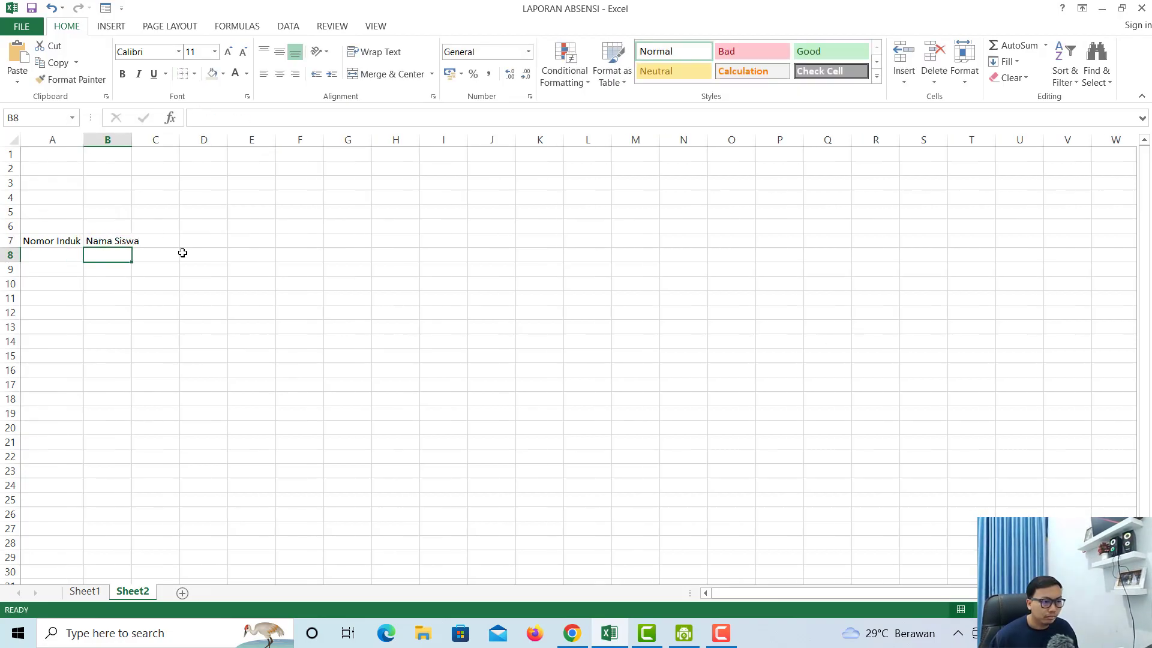
{"action": "left_click", "coordinate": [169, 241]}
{"action": "double_click", "coordinate": [132, 139]}
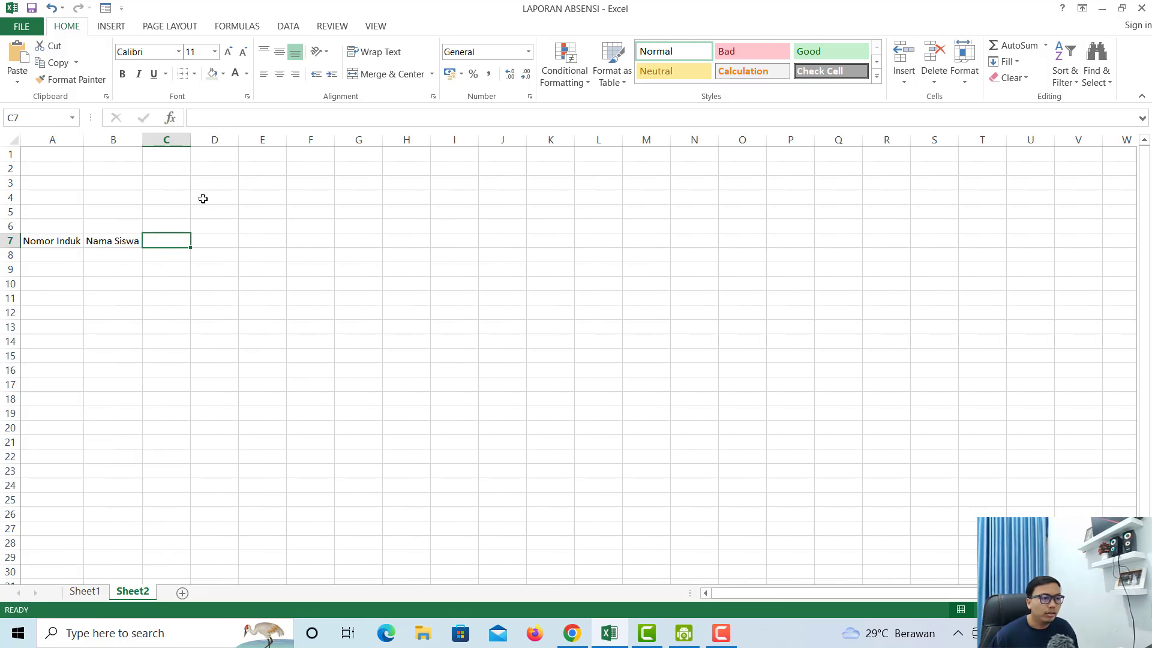
- Enter 1 in C7 on Sheet2 and fill the date series across row 7 up to 31 in AG7, as in Sheet1's date header
{"action": "left_click", "coordinate": [83, 592]}
{"action": "mouse_move", "coordinate": [262, 308]}
{"action": "left_mouse_down"}
{"action": "mouse_move", "coordinate": [957, 452]}
{"action": "mouse_move", "coordinate": [1044, 515]}
{"action": "left_mouse_up"}
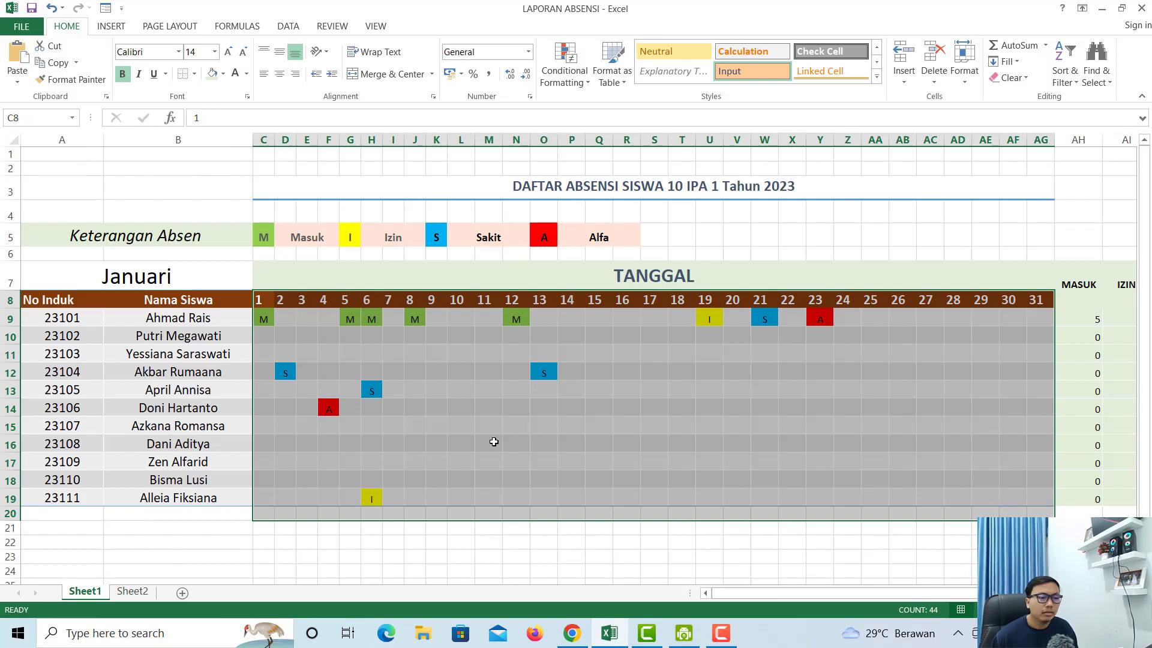
{"action": "key", "text": "ctrl+Page_Down"}
{"action": "mouse_move", "coordinate": [173, 242]}
{"action": "left_mouse_down"}
{"action": "mouse_move", "coordinate": [219, 236]}
{"action": "mouse_move", "coordinate": [172, 238]}
{"action": "left_mouse_up"}
{"action": "type", "text": "1"}
{"action": "key", "text": "Return"}
{"action": "left_click", "coordinate": [170, 239]}
{"action": "left_click_drag", "start_coordinate": [192, 249], "coordinate": [1105, 240]}
{"action": "left_click", "coordinate": [1110, 256]}
{"action": "left_click", "coordinate": [1060, 291]}
{"action": "left_click_drag", "start_coordinate": [950, 595], "coordinate": [950, 596]}
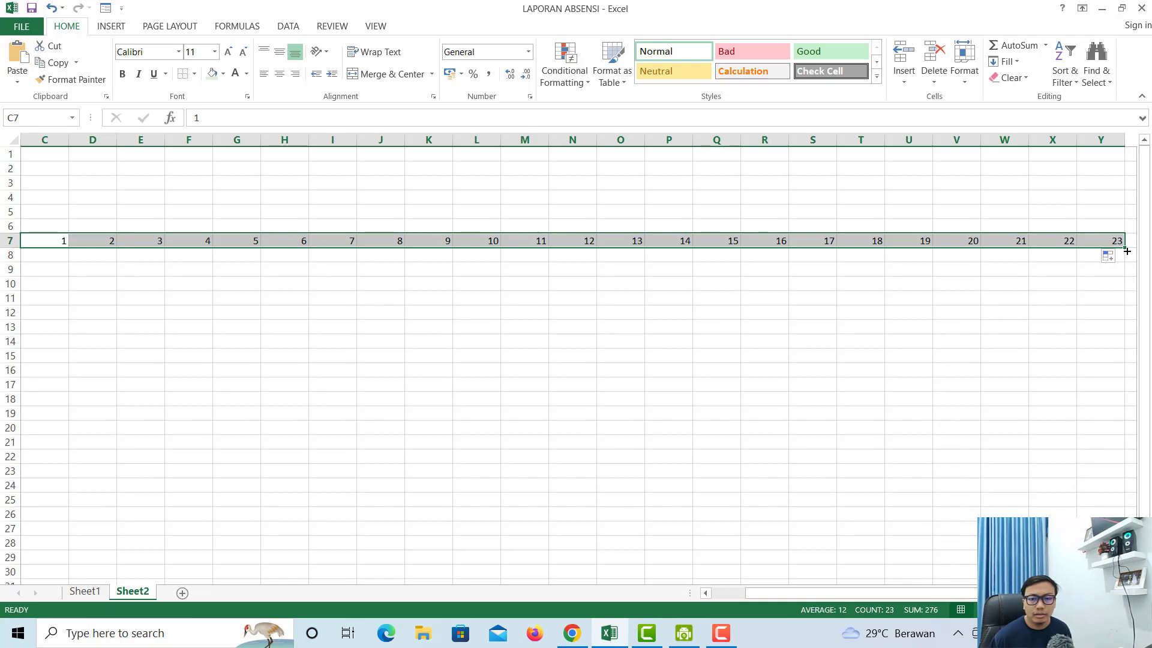
{"action": "left_click_drag", "start_coordinate": [1126, 249], "coordinate": [886, 245]}
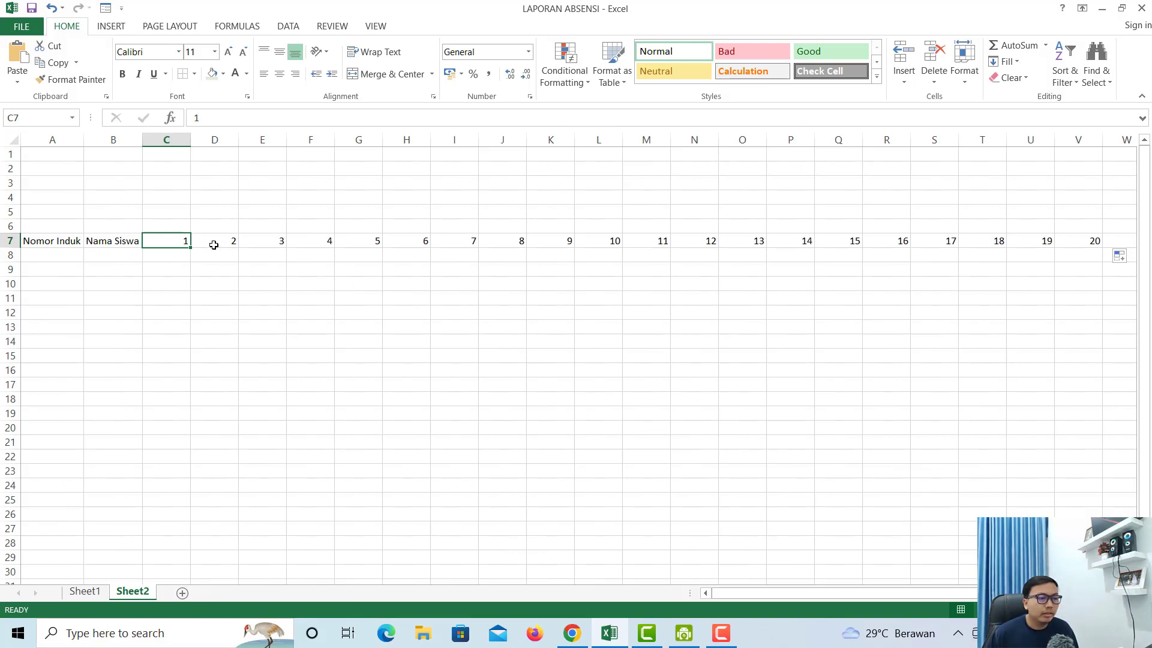
- Compare the width of Sheet2's date columns with the narrow date columns on Sheet1, then return to Sheet2
{"action": "left_click", "coordinate": [214, 245]}
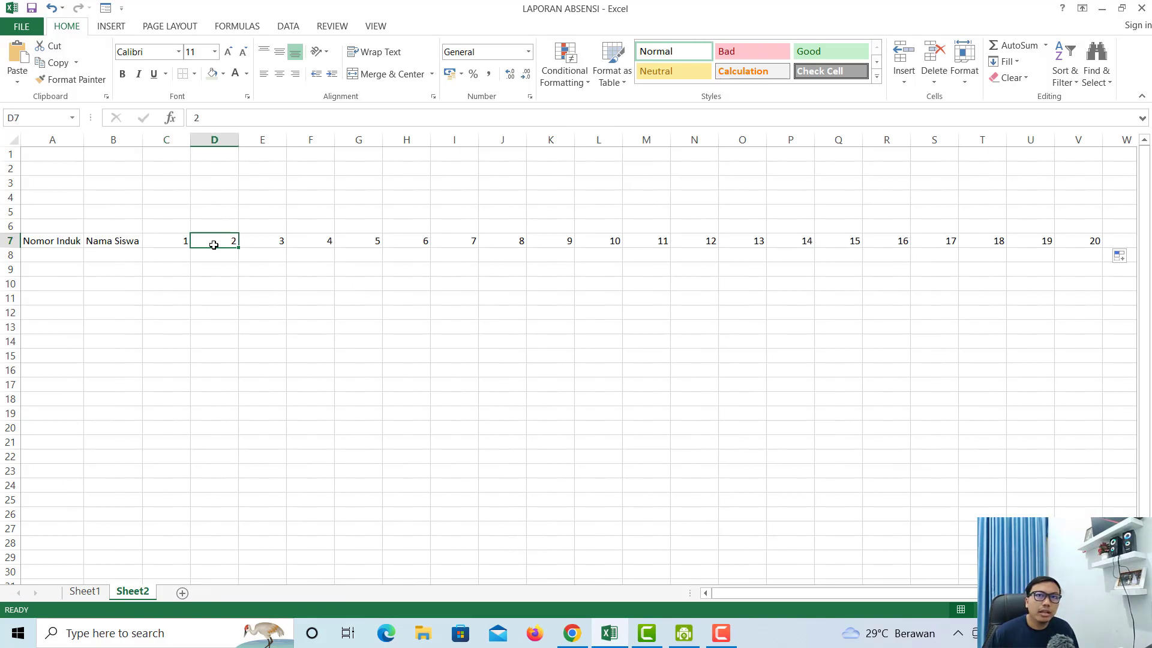
{"action": "left_click", "coordinate": [166, 243]}
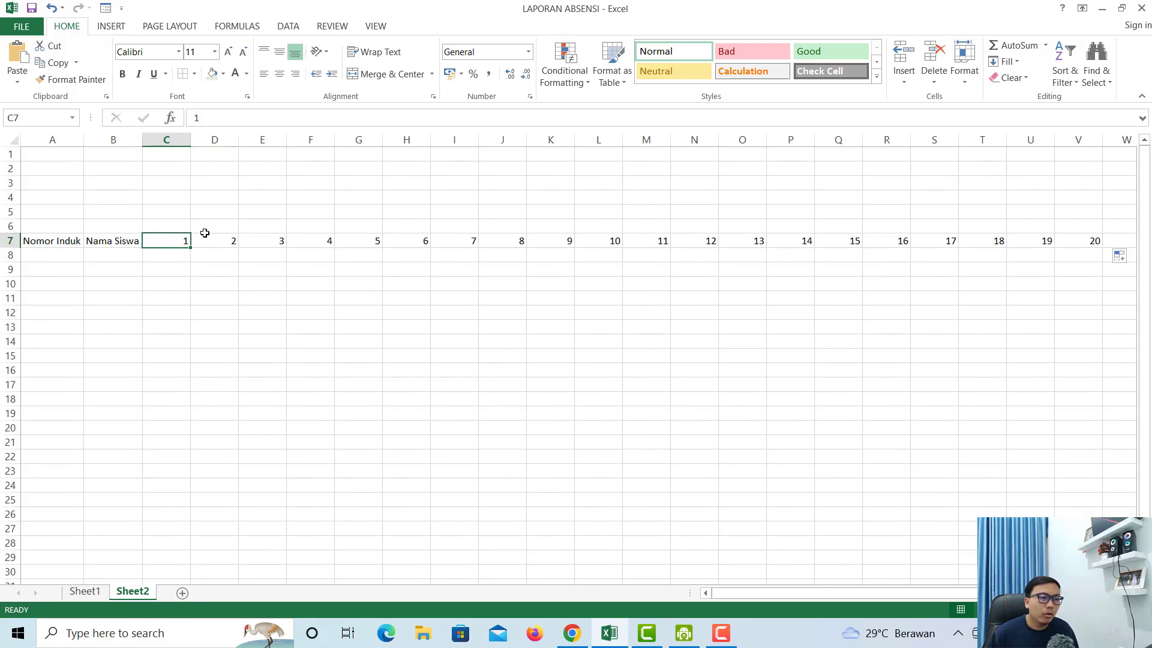
{"action": "left_click_drag", "start_coordinate": [176, 243], "coordinate": [463, 243]}
{"action": "left_click", "coordinate": [85, 591]}
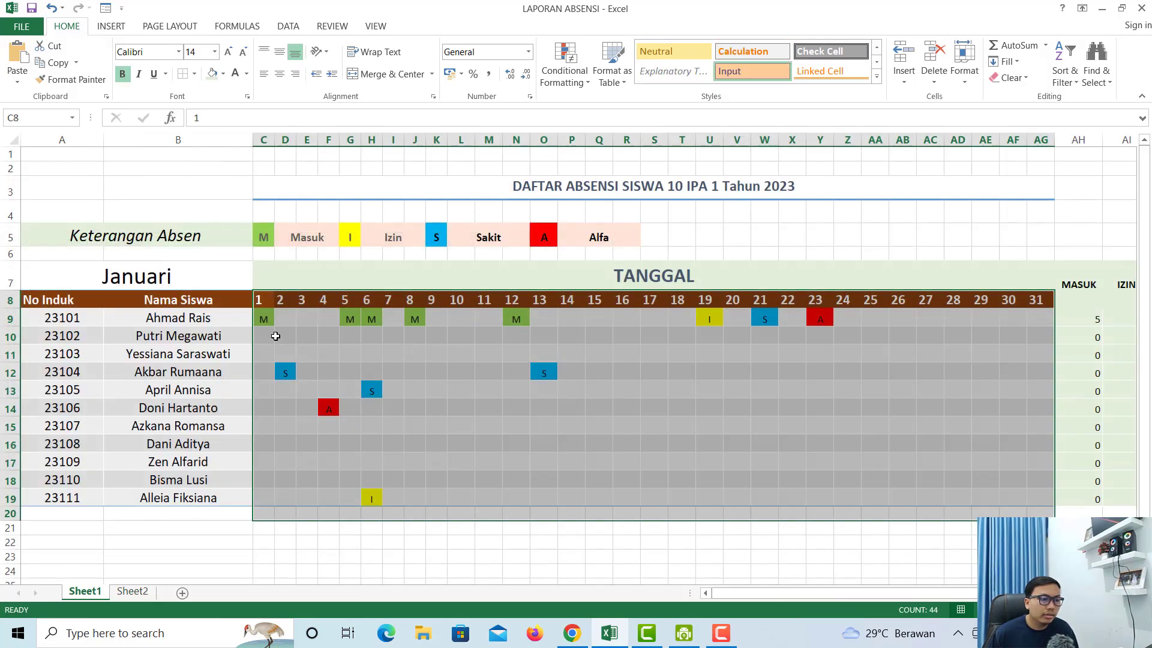
{"action": "left_click", "coordinate": [260, 300]}
{"action": "left_click", "coordinate": [262, 319]}
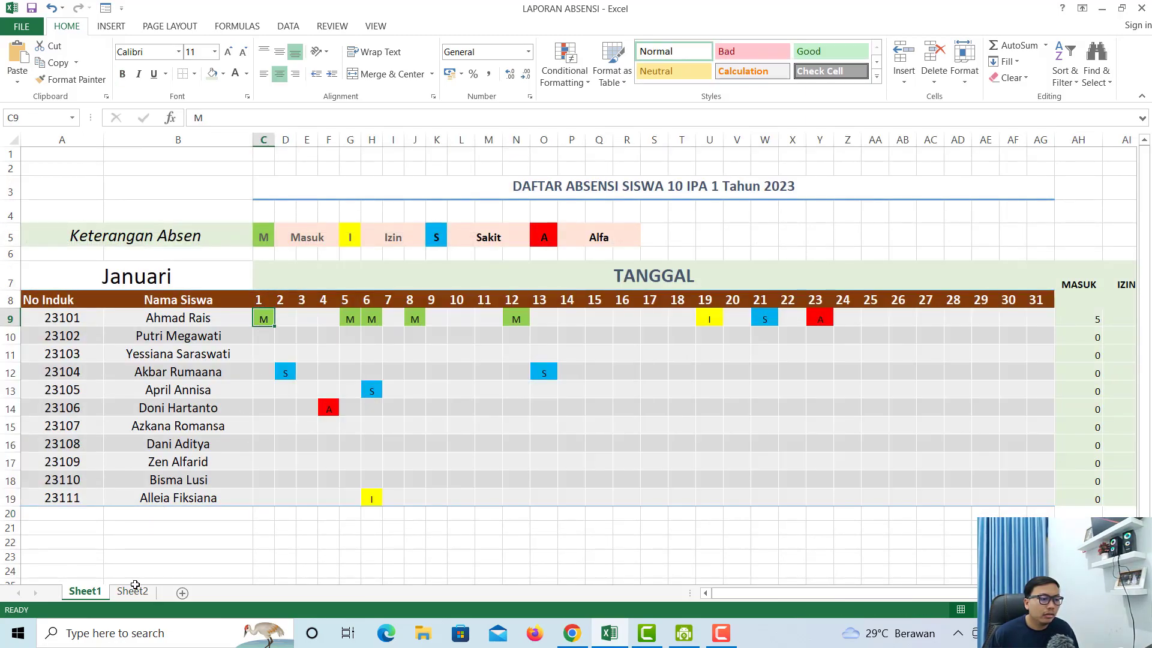
{"action": "left_click", "coordinate": [134, 588]}
- Set the width of date columns C to AG on Sheet2 to 3
{"action": "left_click_drag", "start_coordinate": [171, 140], "coordinate": [1018, 180]}
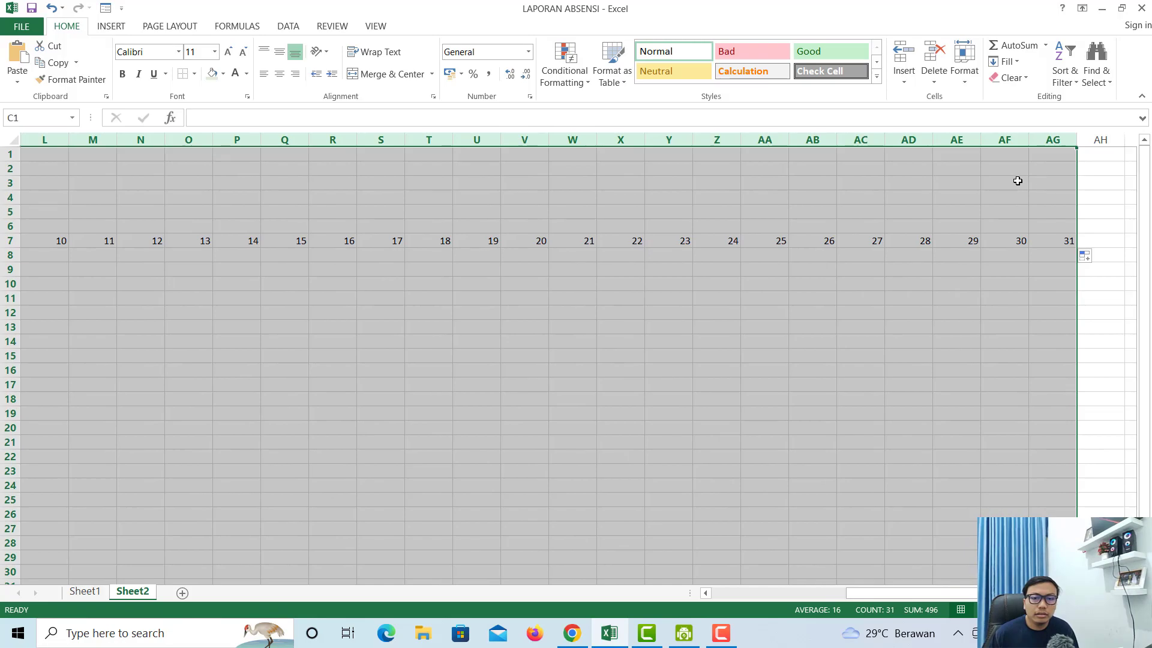
{"action": "right_click", "coordinate": [477, 140]}
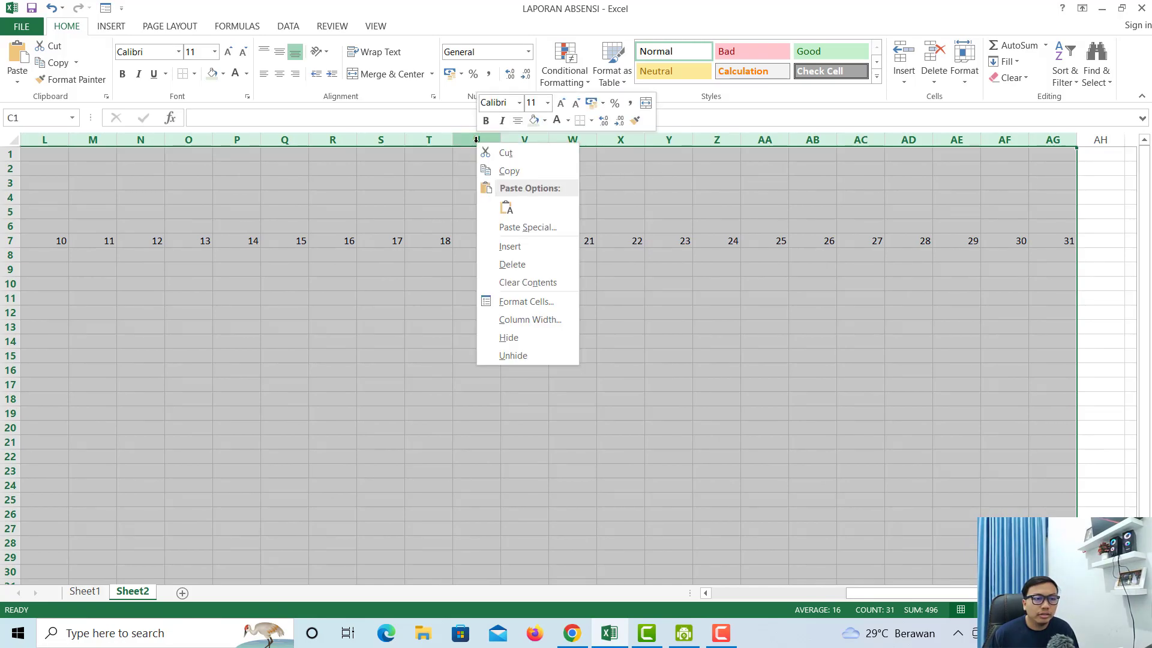
{"action": "left_click", "coordinate": [515, 322]}
{"action": "left_click", "coordinate": [527, 308]}
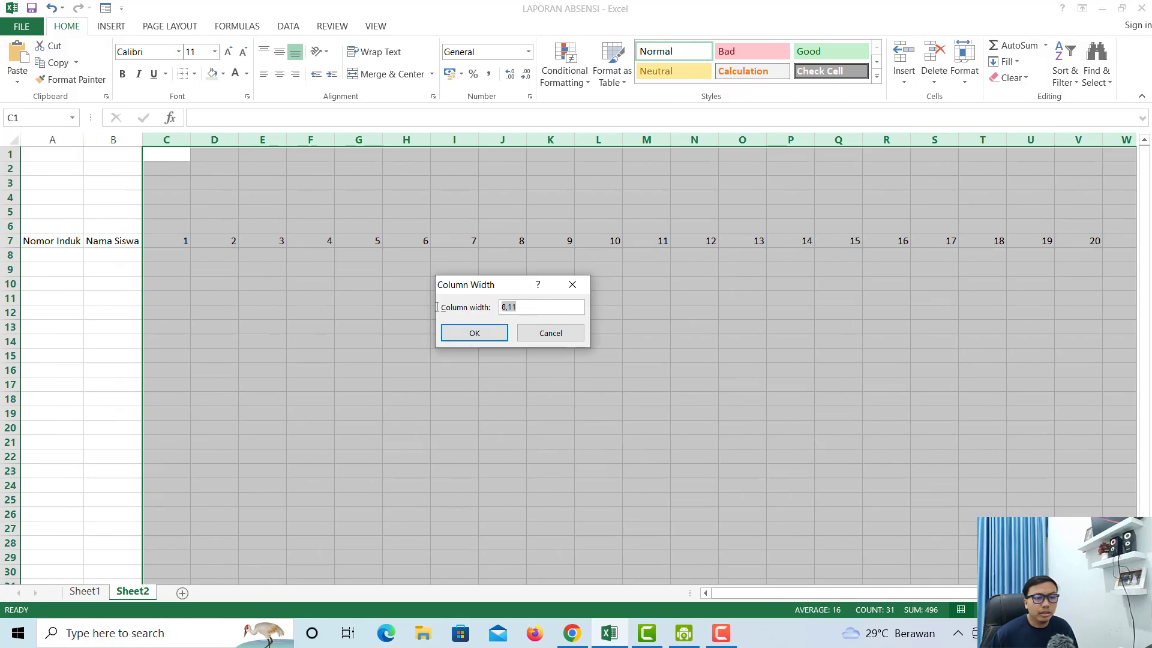
{"action": "type", "text": "3"}
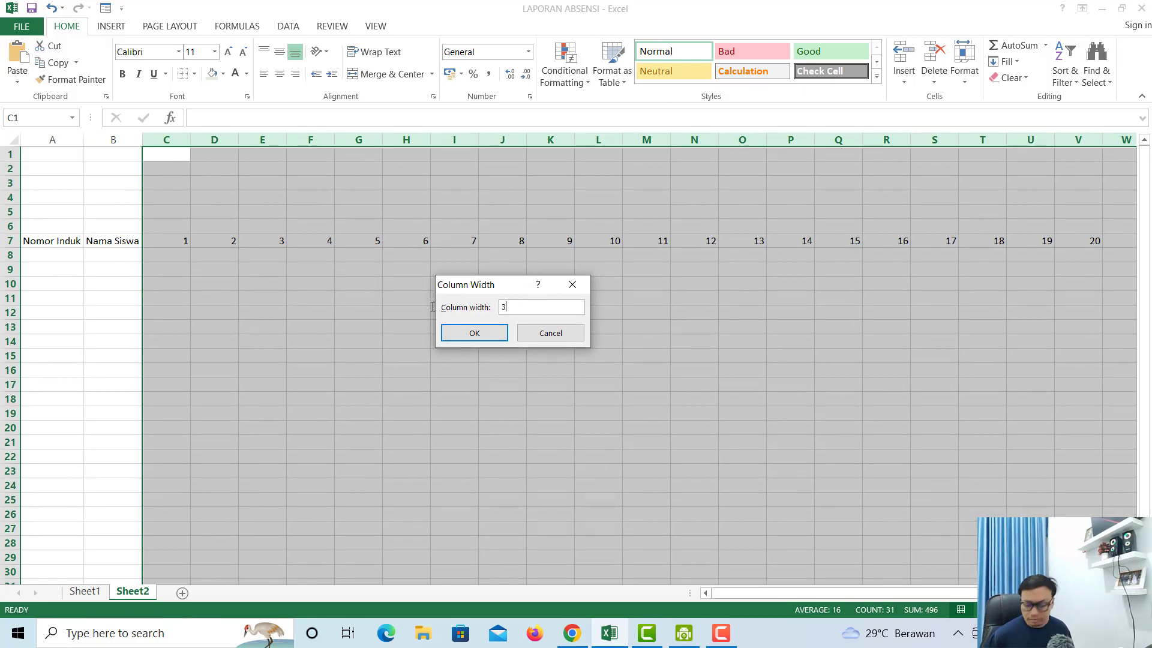
{"action": "key", "text": "Return"}
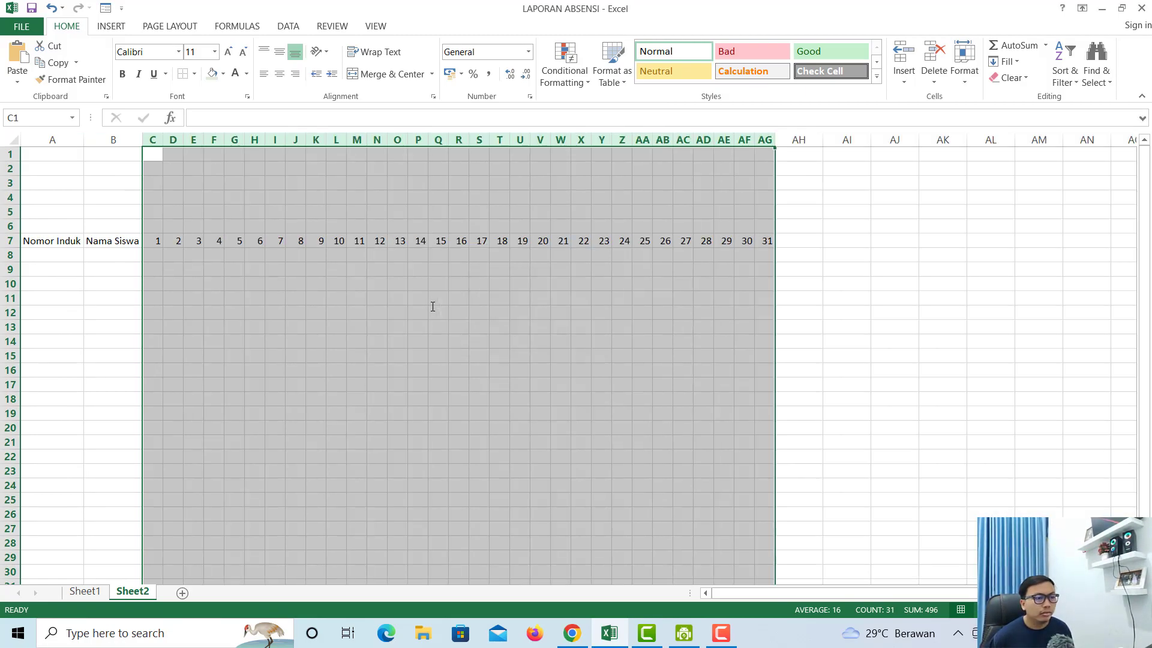
- Check the date cells in row 7 and set the width of columns C to AG to 4
{"action": "left_click", "coordinate": [151, 240]}
{"action": "left_click", "coordinate": [172, 240]}
{"action": "left_click", "coordinate": [157, 240]}
{"action": "left_click", "coordinate": [175, 242]}
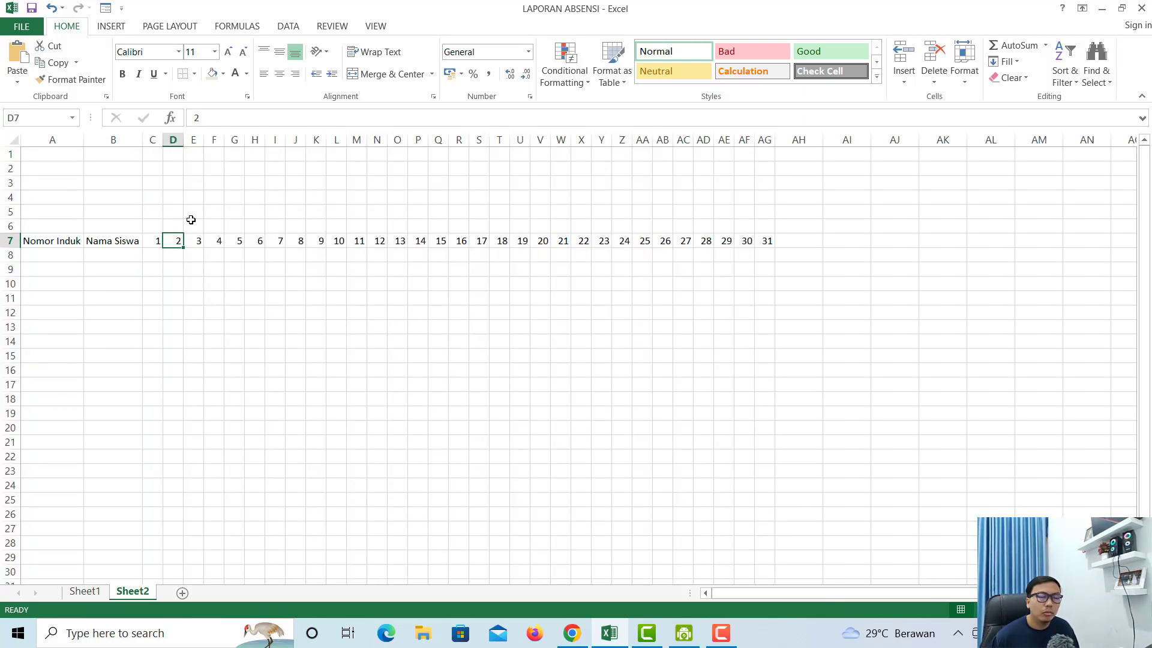
{"action": "left_click_drag", "start_coordinate": [154, 140], "coordinate": [760, 178]}
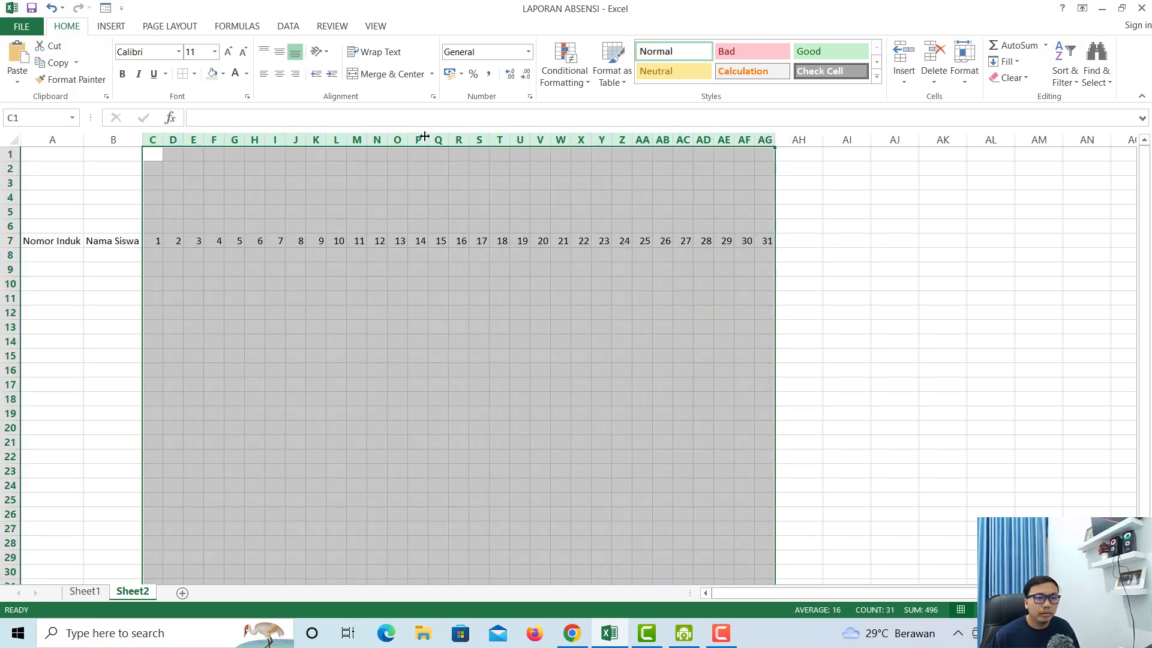
{"action": "right_click", "coordinate": [400, 140]}
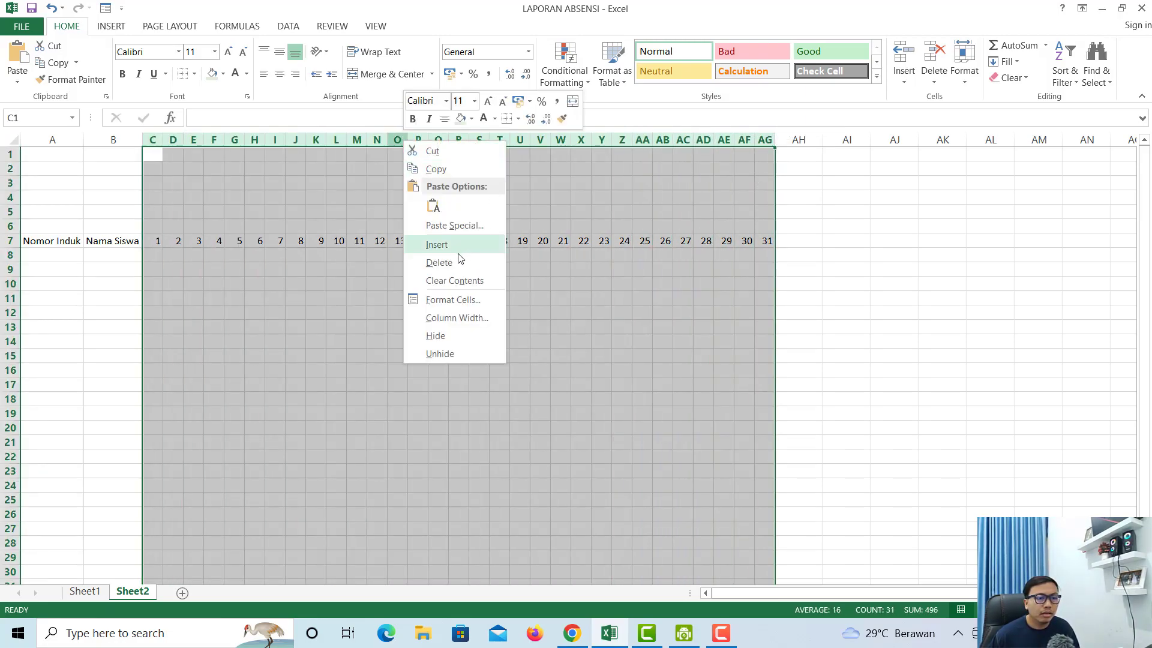
{"action": "left_click", "coordinate": [452, 325]}
{"action": "type", "text": ",4"}
{"action": "key", "text": "BackSpace"}
{"action": "type", "text": "4"}
{"action": "left_click", "coordinate": [410, 332]}
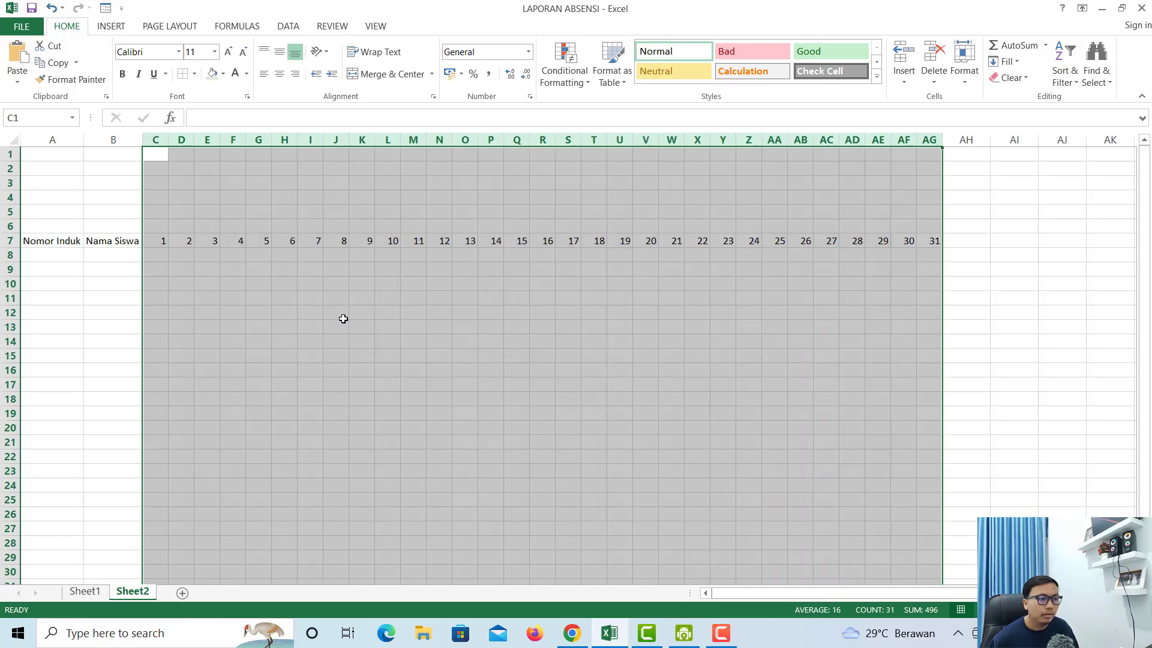
- Review the heading and date row on Sheet2, then examine the student number and name rows of the attendance list on Sheet1
{"action": "left_click", "coordinate": [205, 271]}
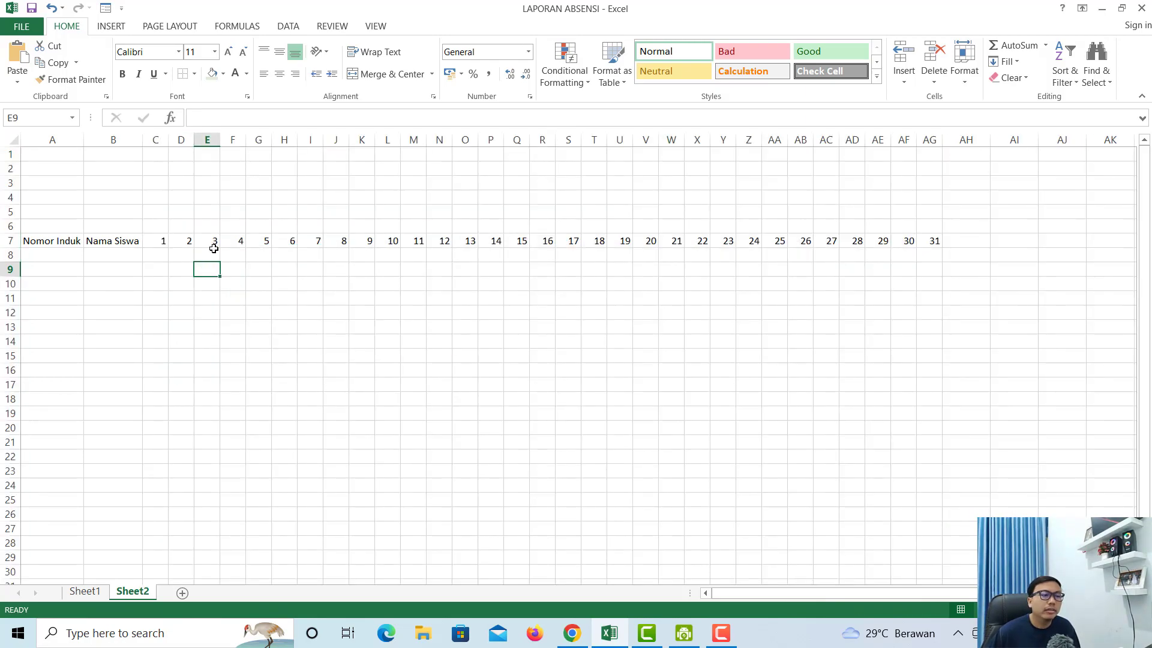
{"action": "left_click", "coordinate": [127, 242]}
{"action": "left_click", "coordinate": [160, 258]}
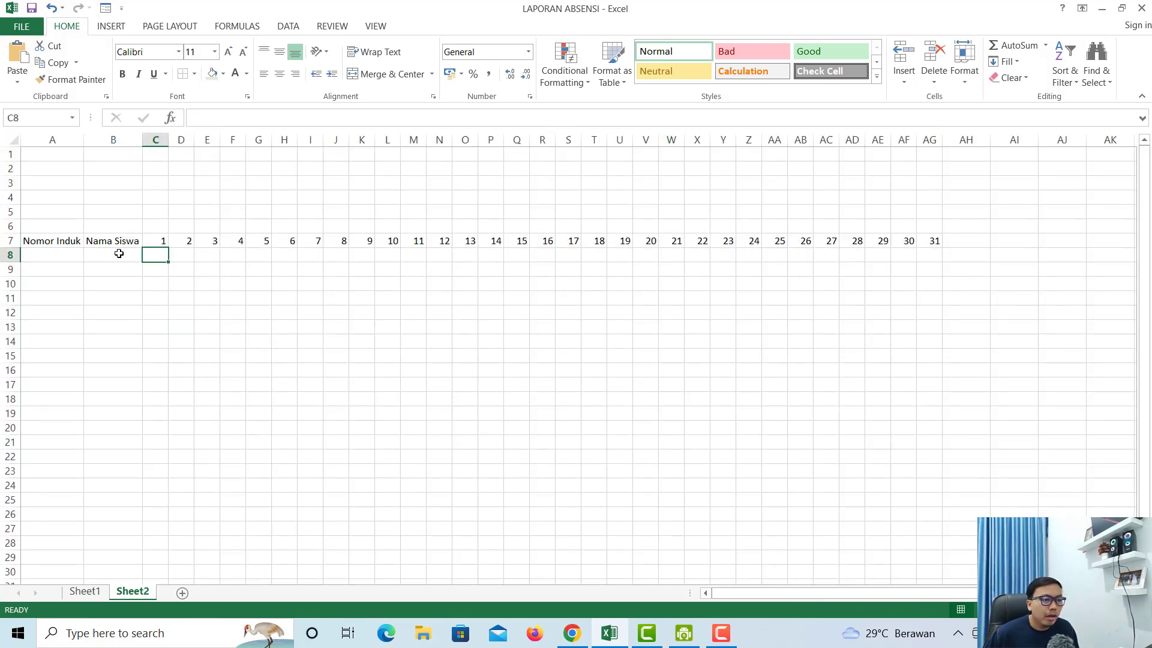
{"action": "left_click", "coordinate": [62, 240]}
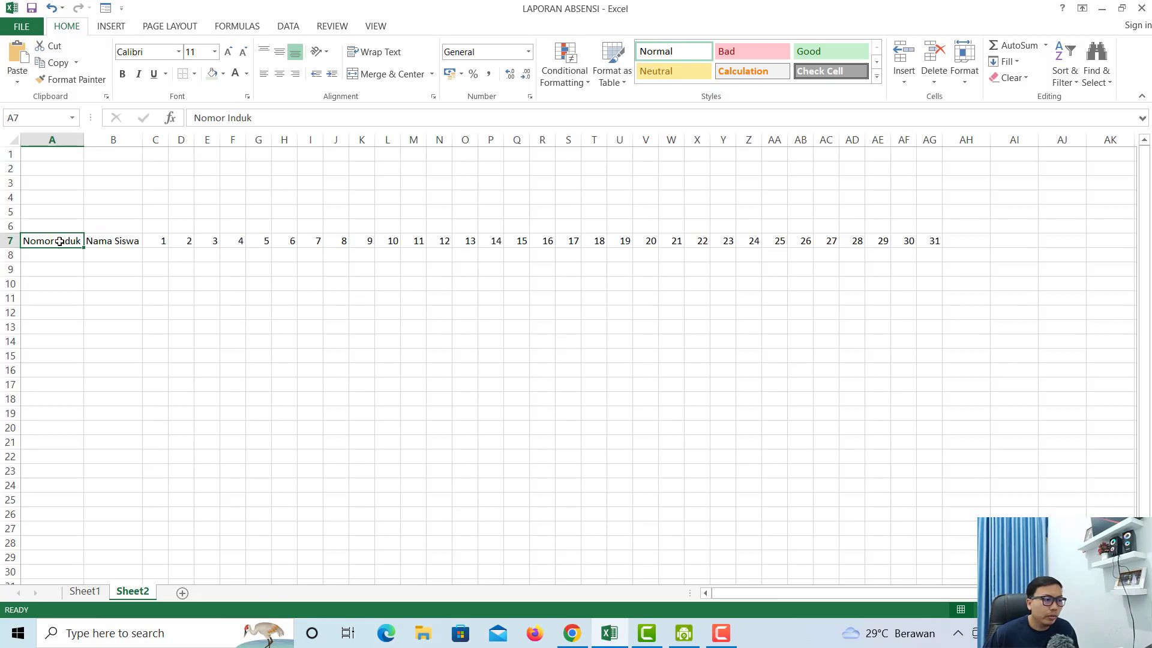
{"action": "left_click", "coordinate": [11, 240]}
{"action": "left_click_drag", "start_coordinate": [13, 246], "coordinate": [13, 398]}
{"action": "left_click", "coordinate": [84, 591]}
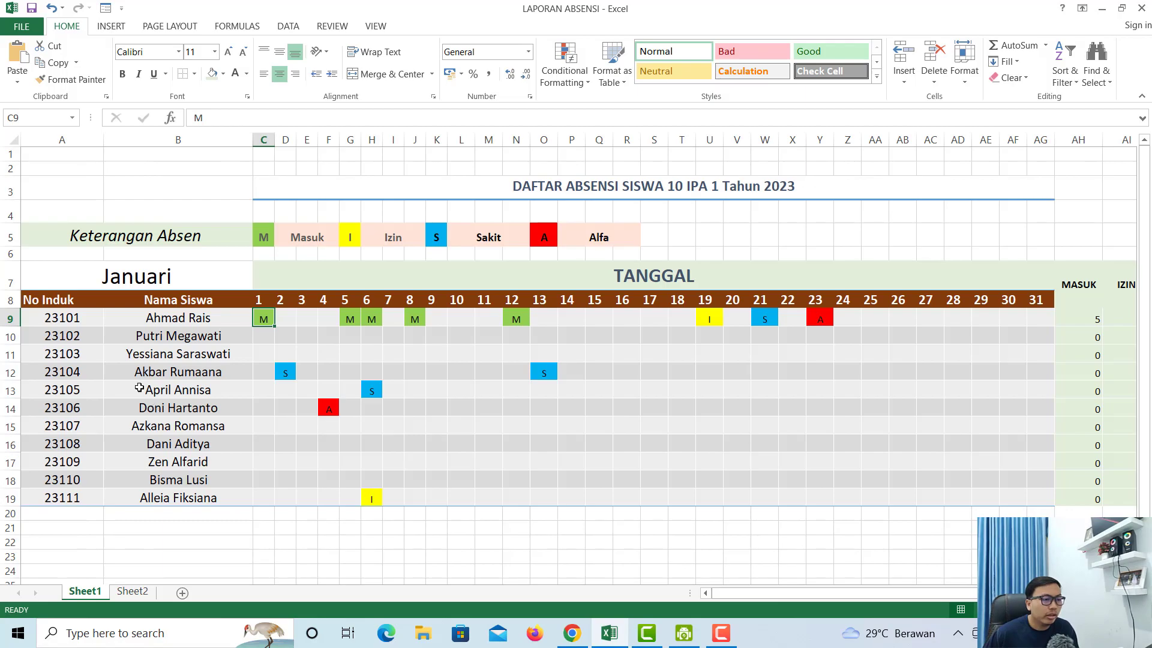
{"action": "left_click_drag", "start_coordinate": [64, 318], "coordinate": [213, 487]}
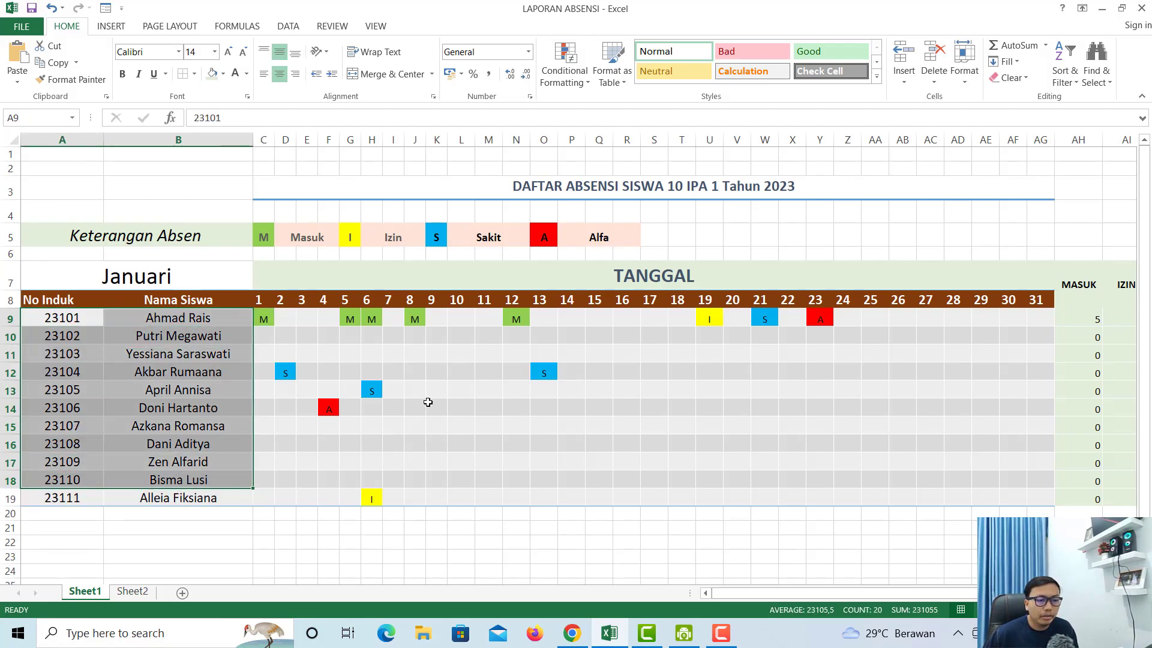
{"action": "left_click", "coordinate": [786, 368]}
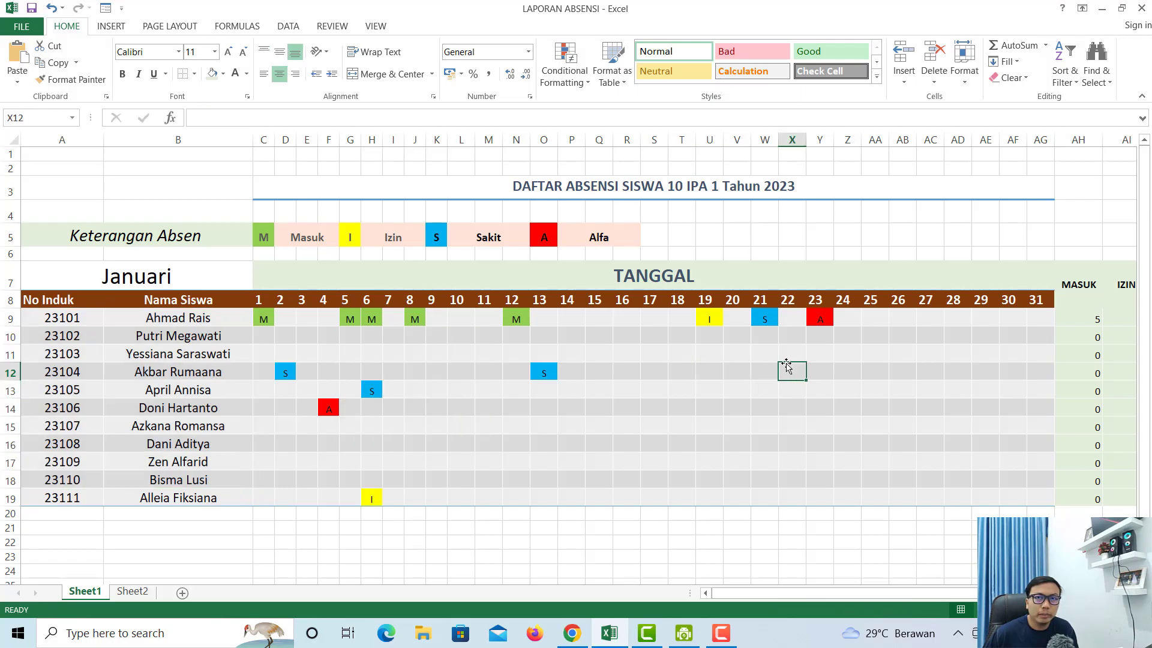
{"action": "scroll", "coordinate": [202, 380], "scroll_direction": "down", "scroll_amount": 2}
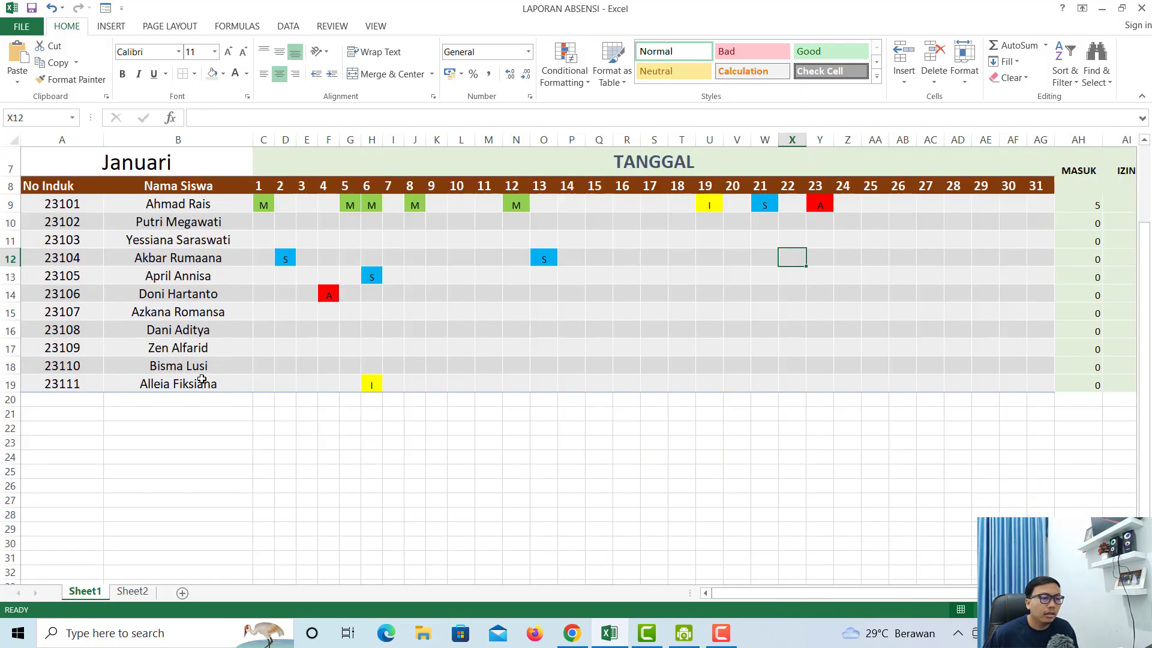
{"action": "left_click", "coordinate": [93, 207]}
{"action": "left_click", "coordinate": [192, 208]}
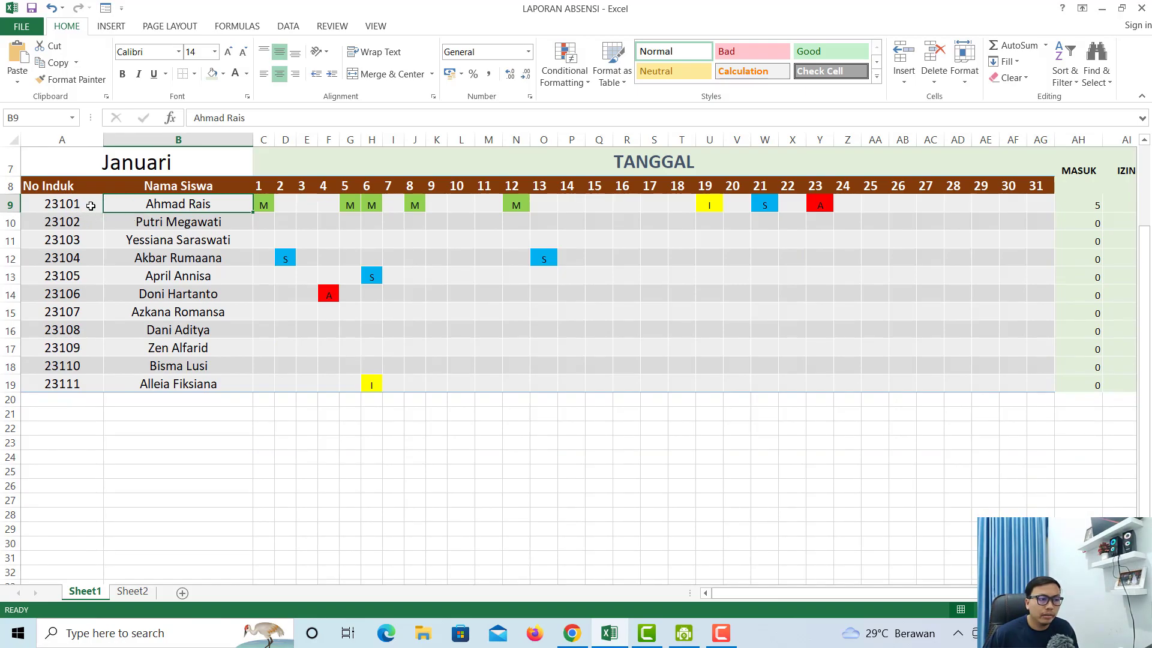
{"action": "left_click", "coordinate": [63, 203]}
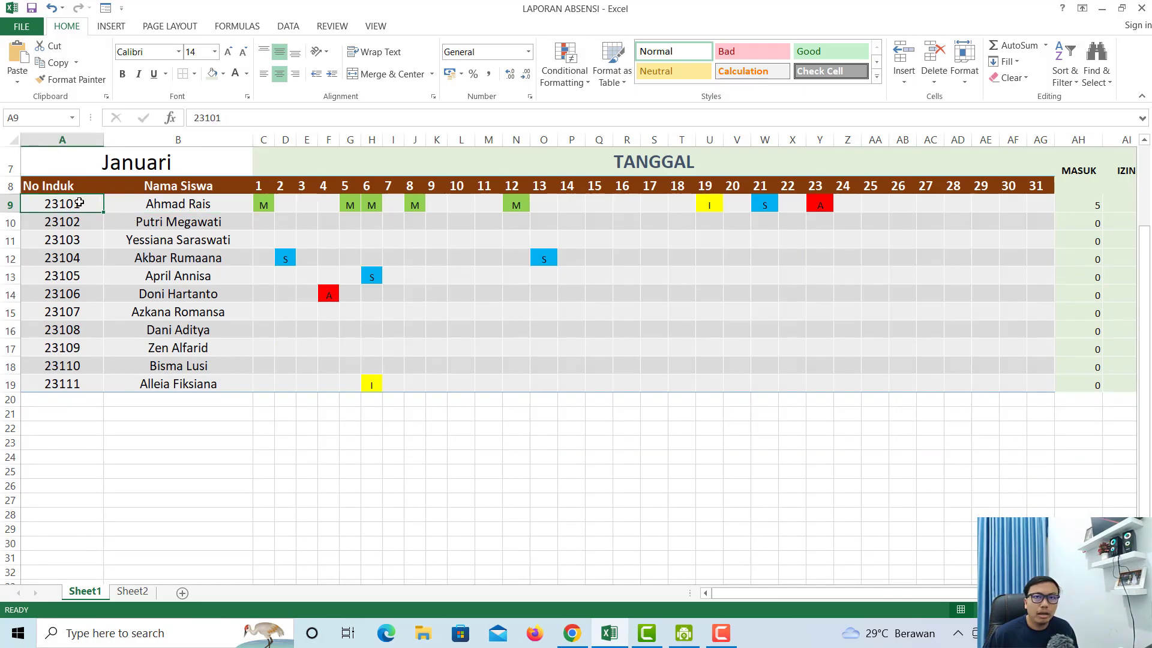
- Set the height of rows 7 to 18 on Sheet2 to 20
{"action": "left_click", "coordinate": [133, 591]}
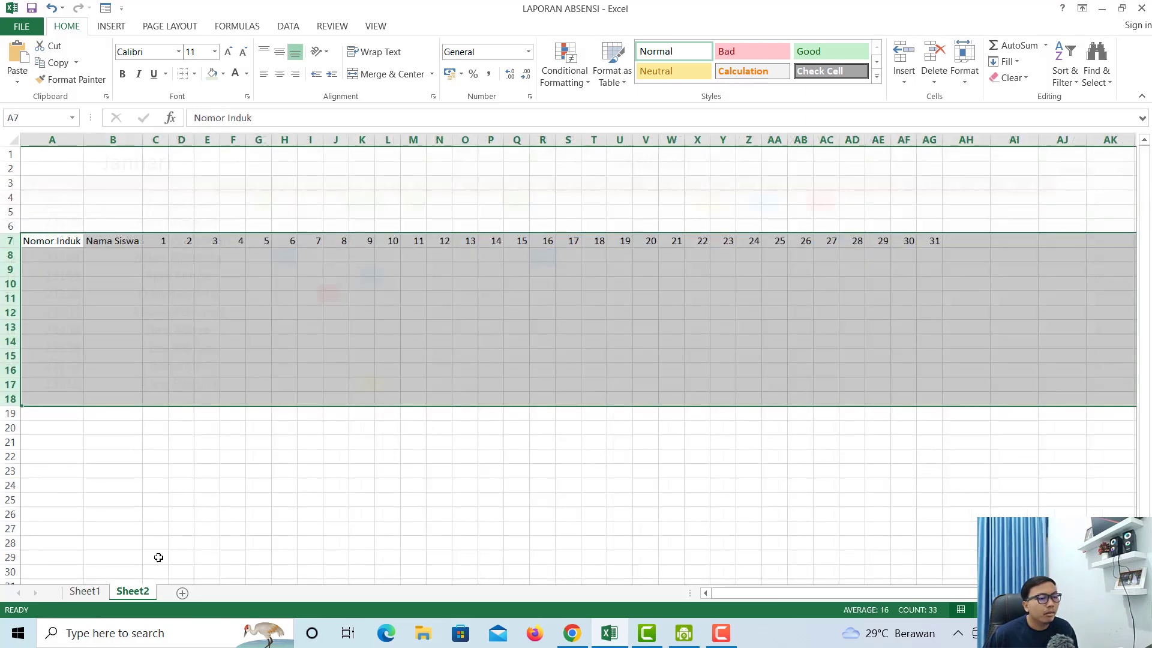
{"action": "left_click", "coordinate": [46, 258]}
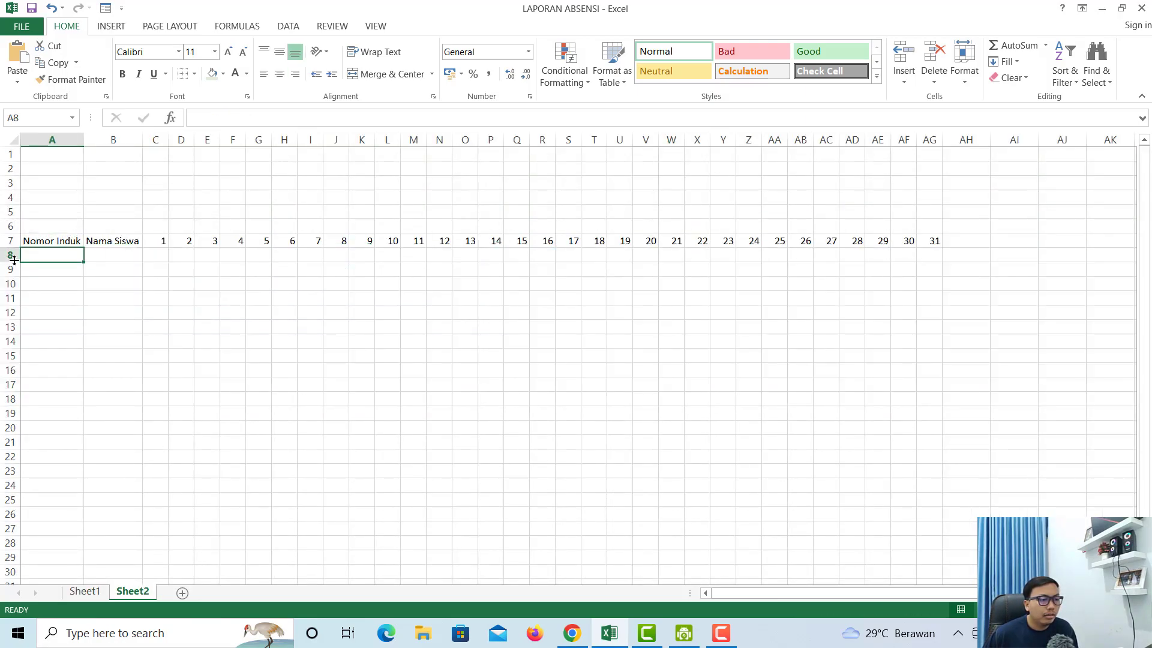
{"action": "left_click_drag", "start_coordinate": [11, 241], "coordinate": [26, 398]}
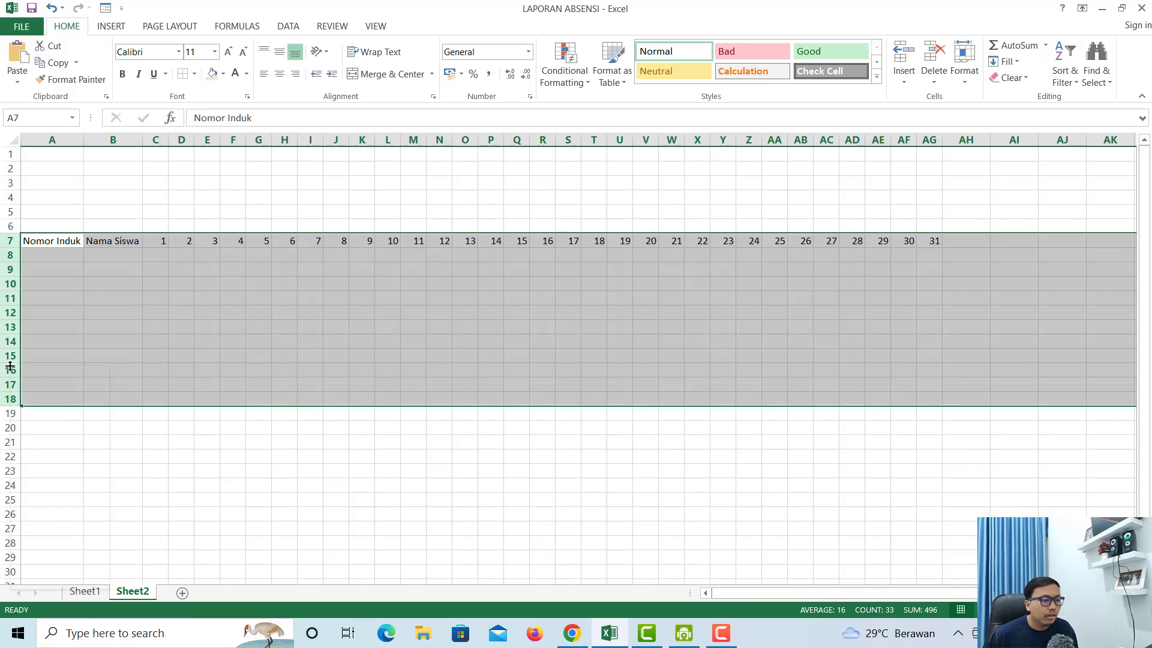
{"action": "left_click", "coordinate": [70, 548]}
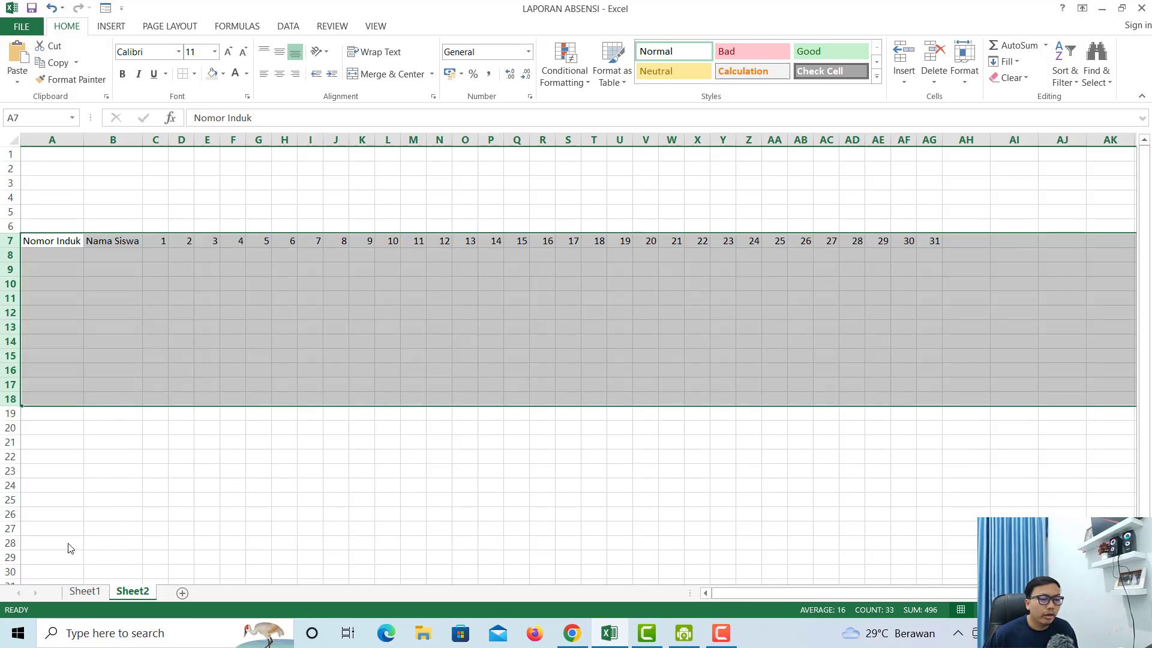
{"action": "left_click_drag", "start_coordinate": [62, 506], "coordinate": [438, 353]}
{"action": "left_click", "coordinate": [464, 378]}
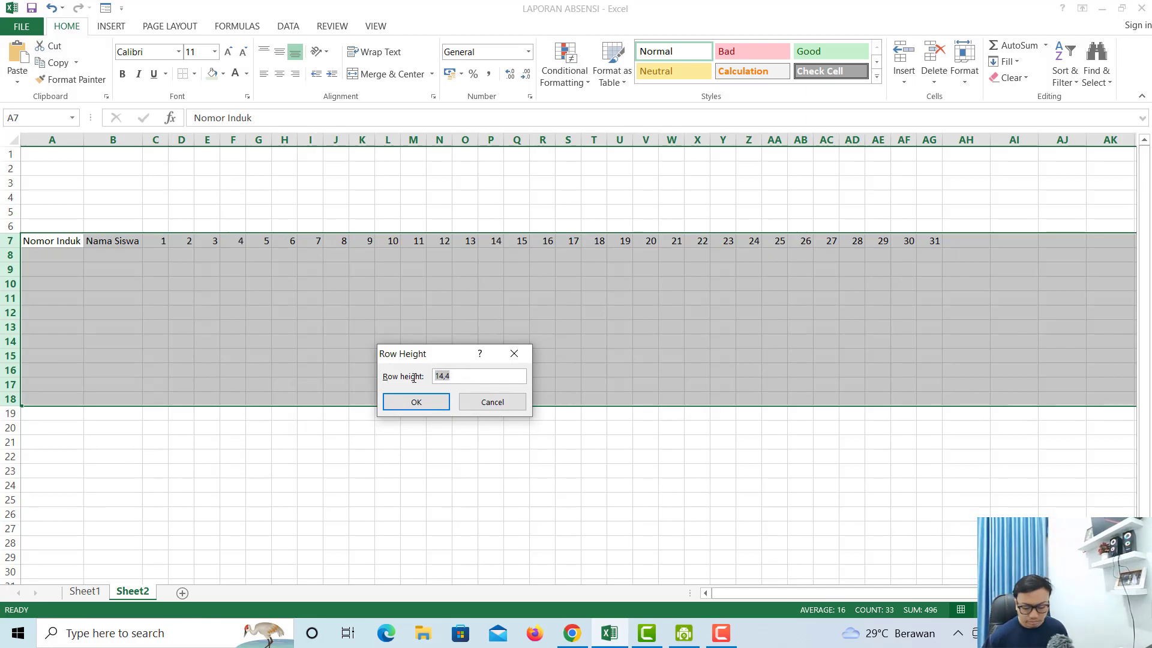
{"action": "type", "text": "20"}
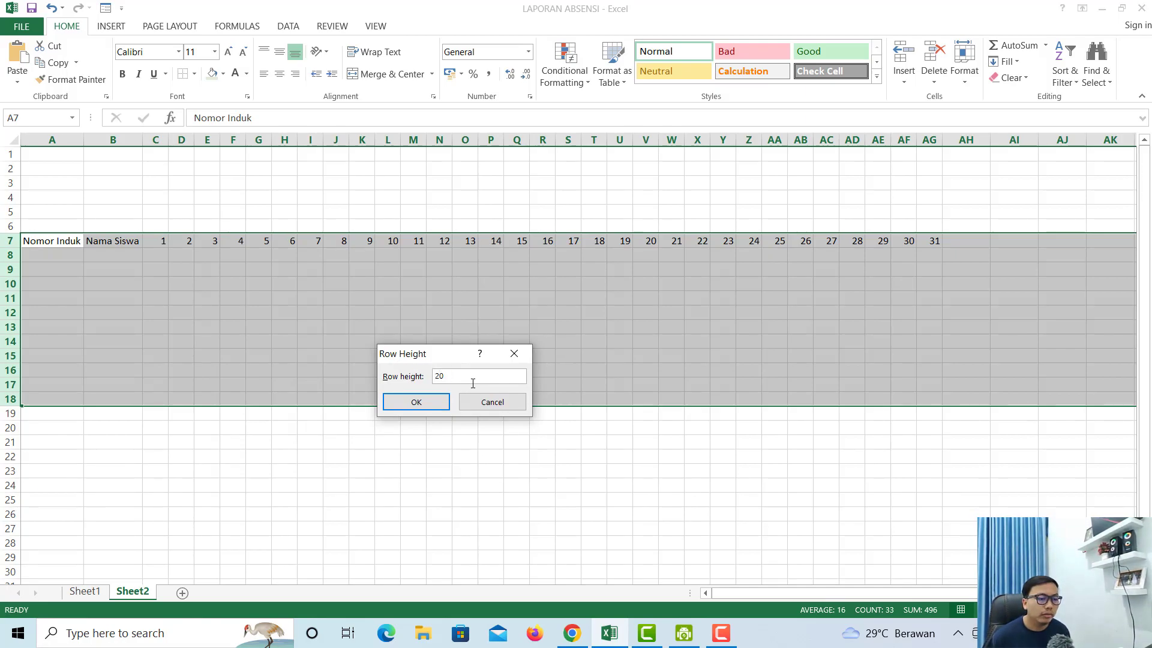
{"action": "left_click", "coordinate": [422, 403]}
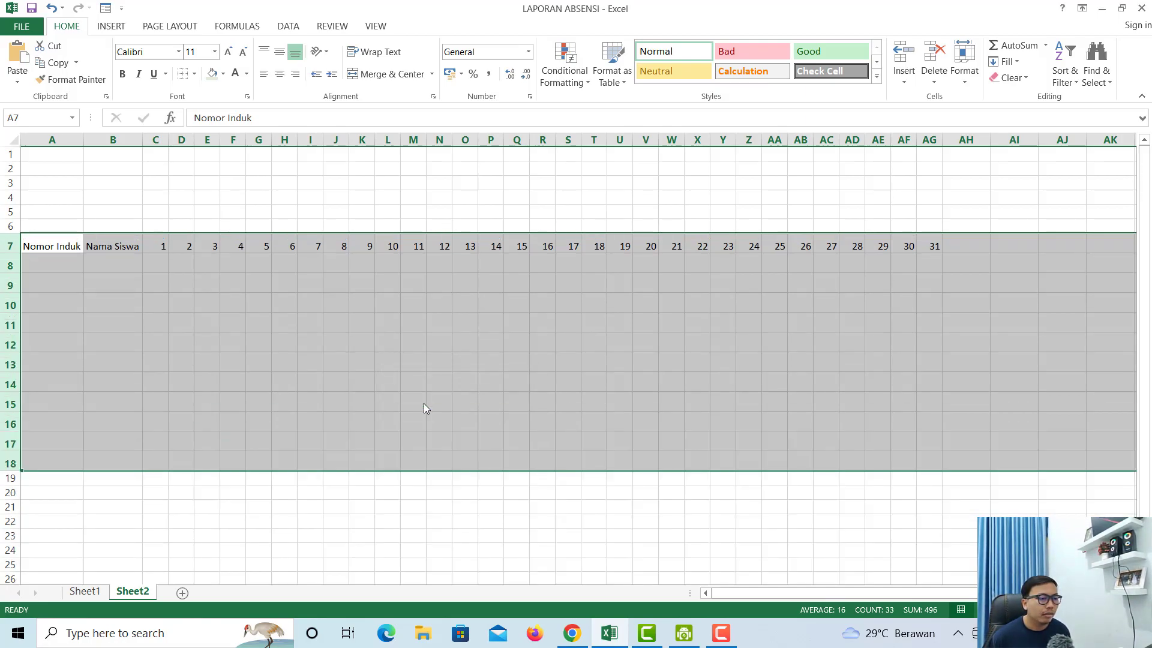
{"action": "left_click", "coordinate": [108, 265]}
{"action": "left_click", "coordinate": [60, 264]}
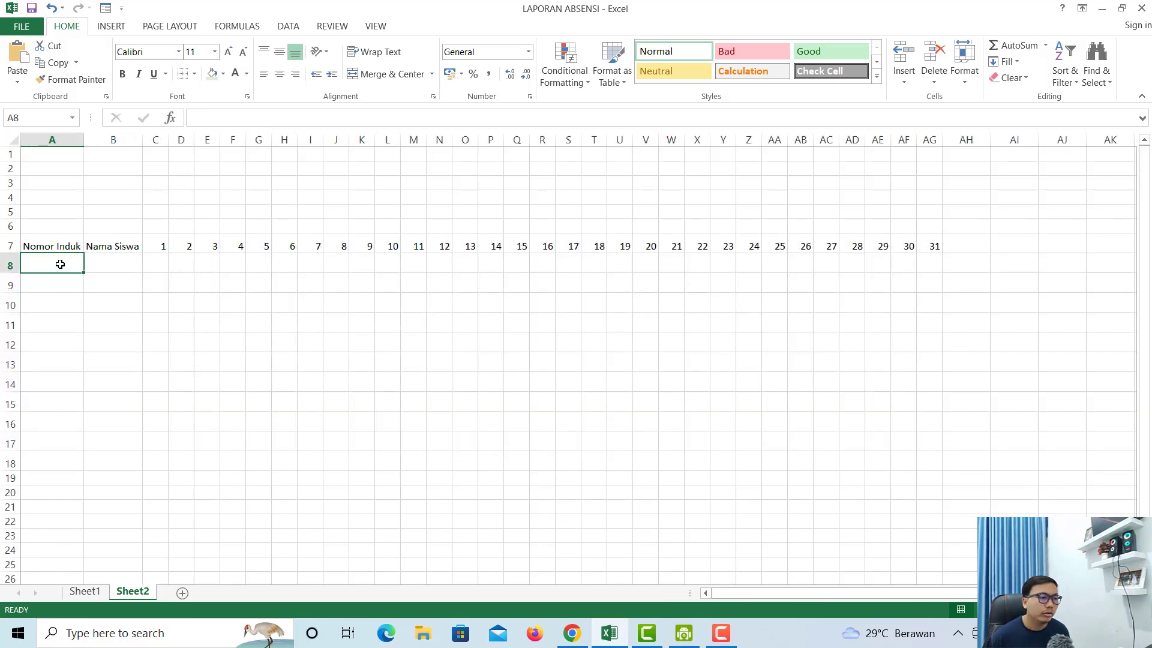
{"action": "left_click", "coordinate": [95, 262]}
{"action": "left_click", "coordinate": [162, 259]}
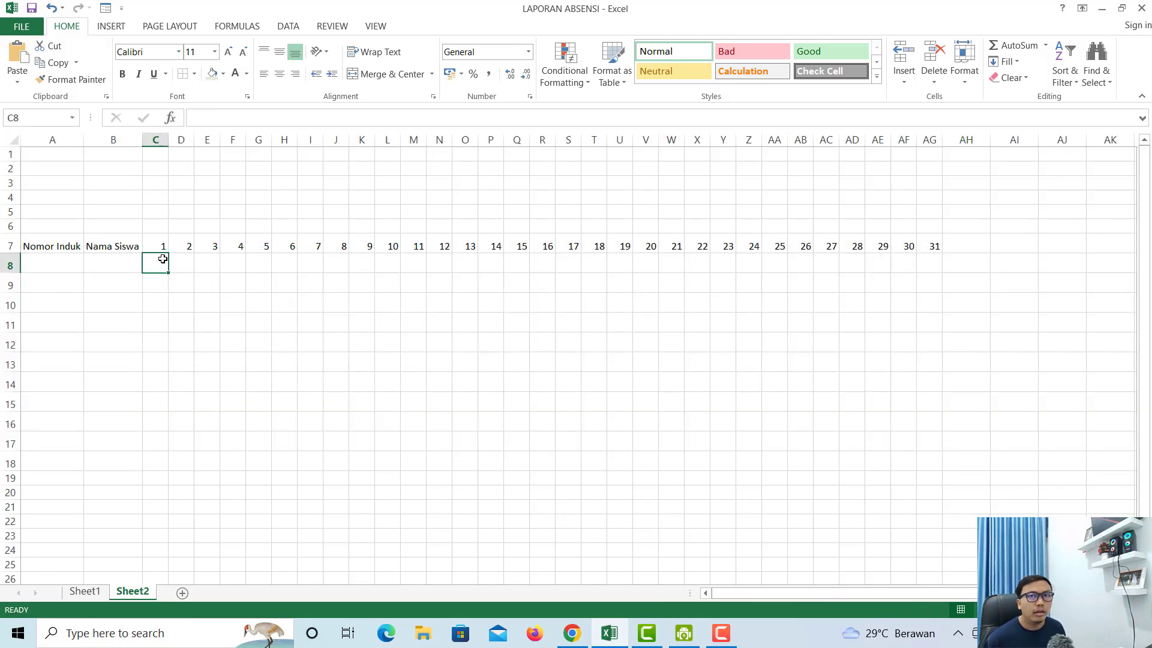
{"action": "left_click", "coordinate": [172, 265]}
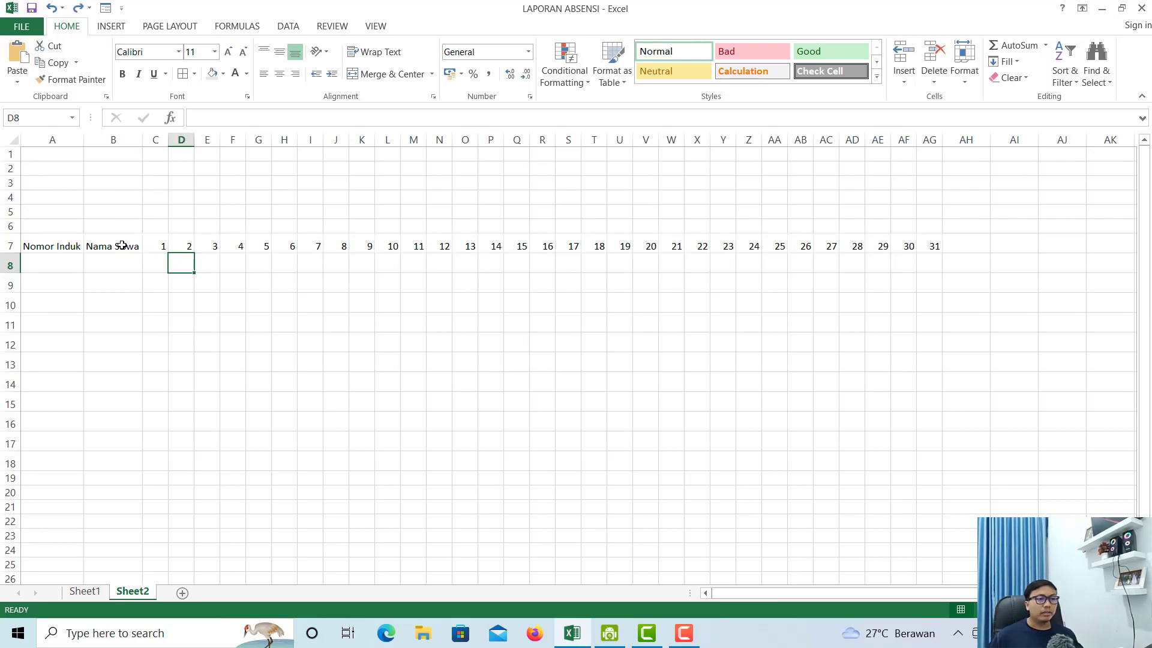
{"action": "left_click", "coordinate": [121, 246]}
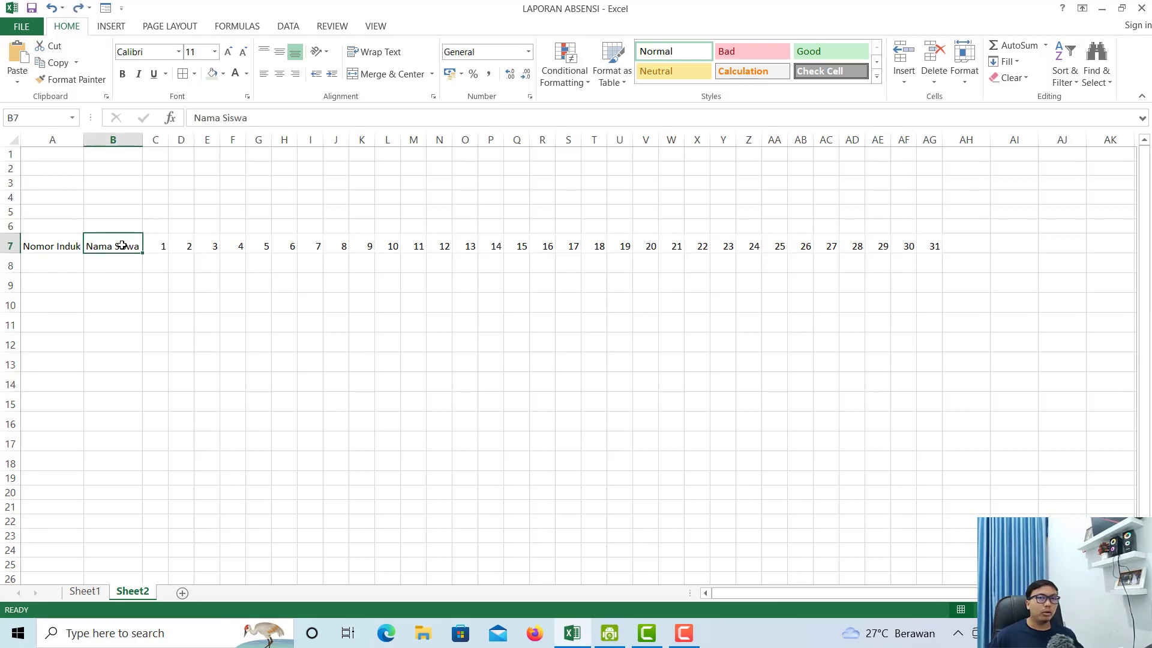
{"action": "key", "text": "Left"}
{"action": "left_click", "coordinate": [195, 288]}
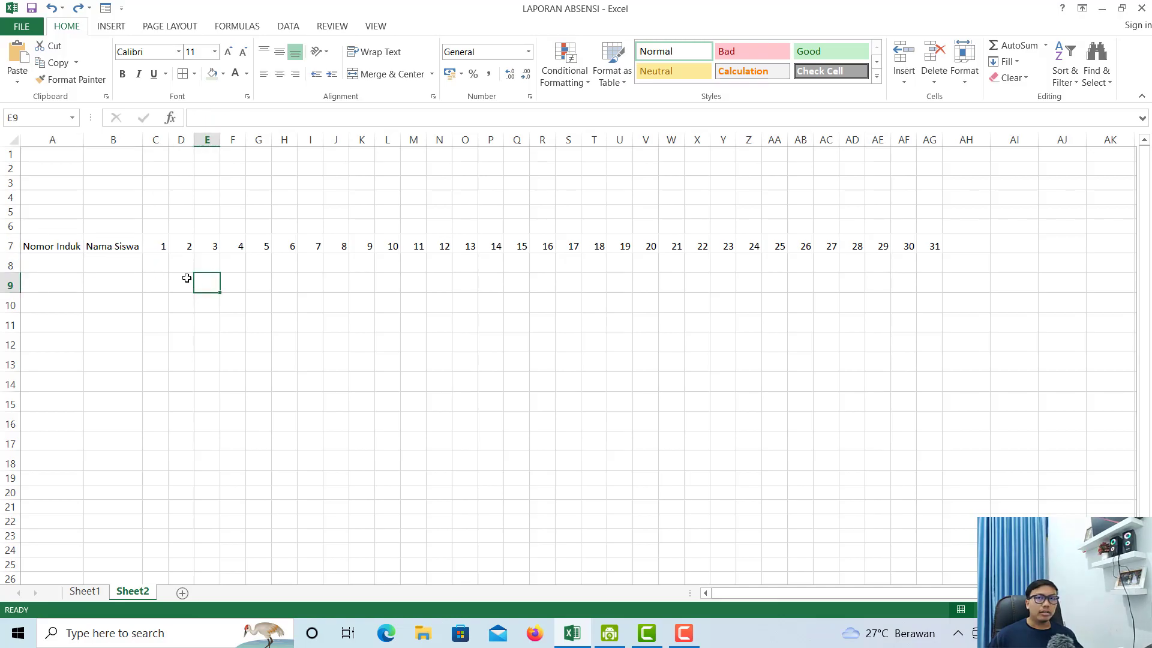
- Look over the Format as Table styles available for the attendance rows on Sheet1, without applying one
{"action": "left_click", "coordinate": [85, 592]}
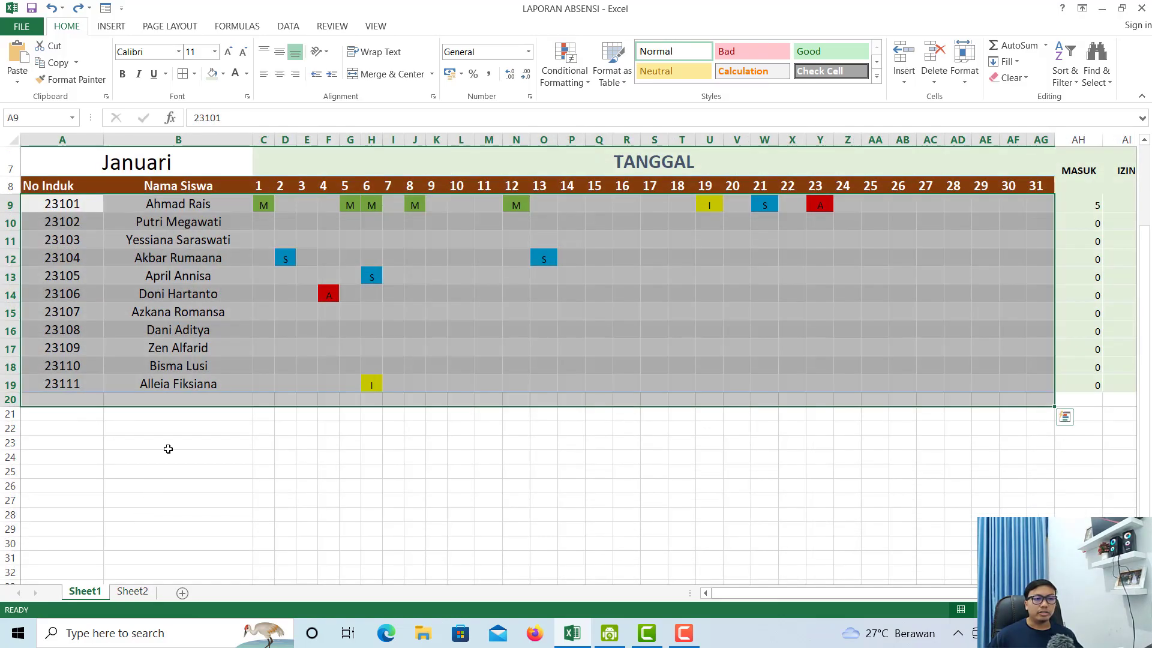
{"action": "left_click", "coordinate": [623, 78]}
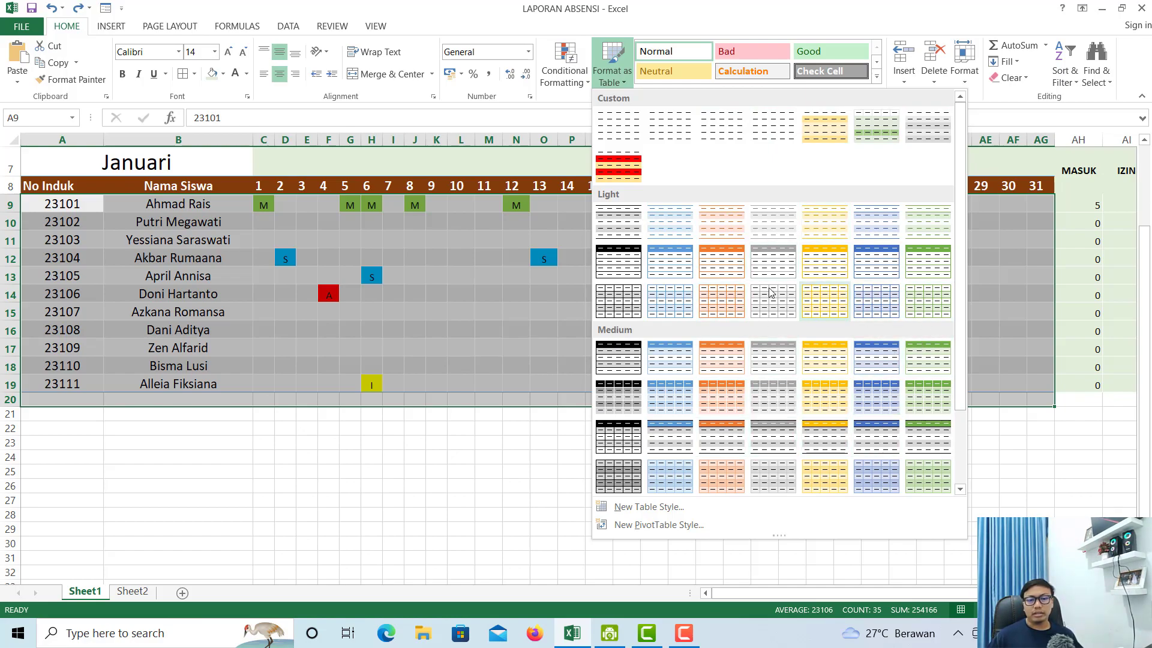
{"action": "left_click", "coordinate": [244, 406]}
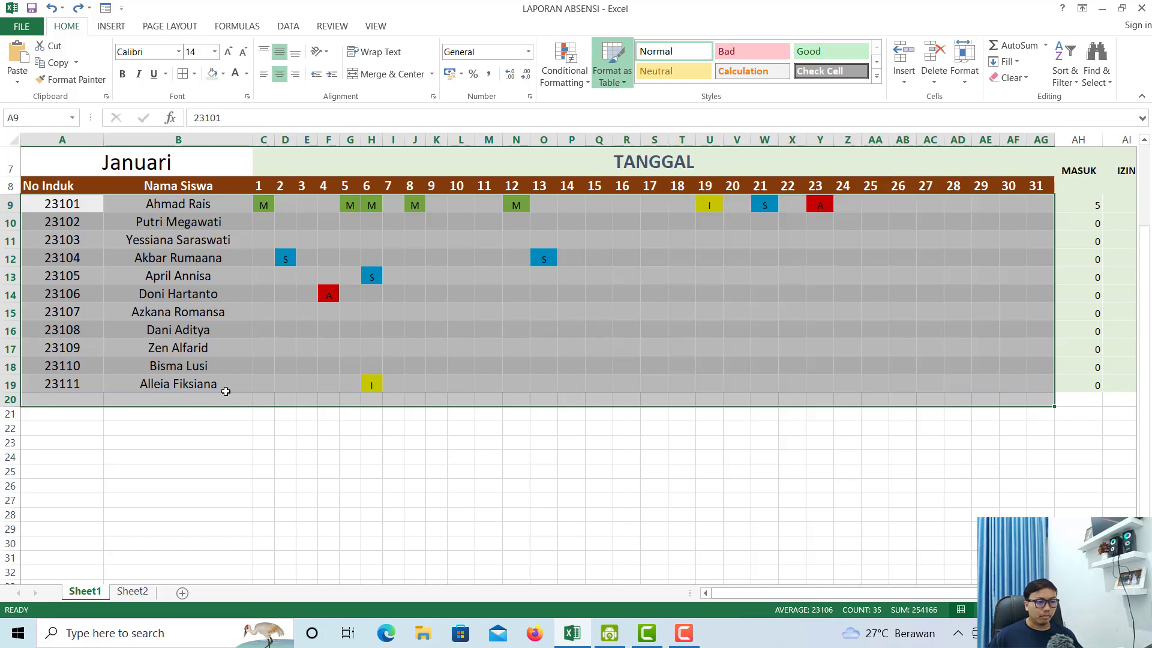
- Format A7:AG18 on Sheet2 as a table with headers, using the dark blue banded style from the Medium group
{"action": "left_click", "coordinate": [132, 593]}
{"action": "left_click_drag", "start_coordinate": [42, 247], "coordinate": [909, 464]}
{"action": "left_click_drag", "start_coordinate": [70, 246], "coordinate": [941, 465]}
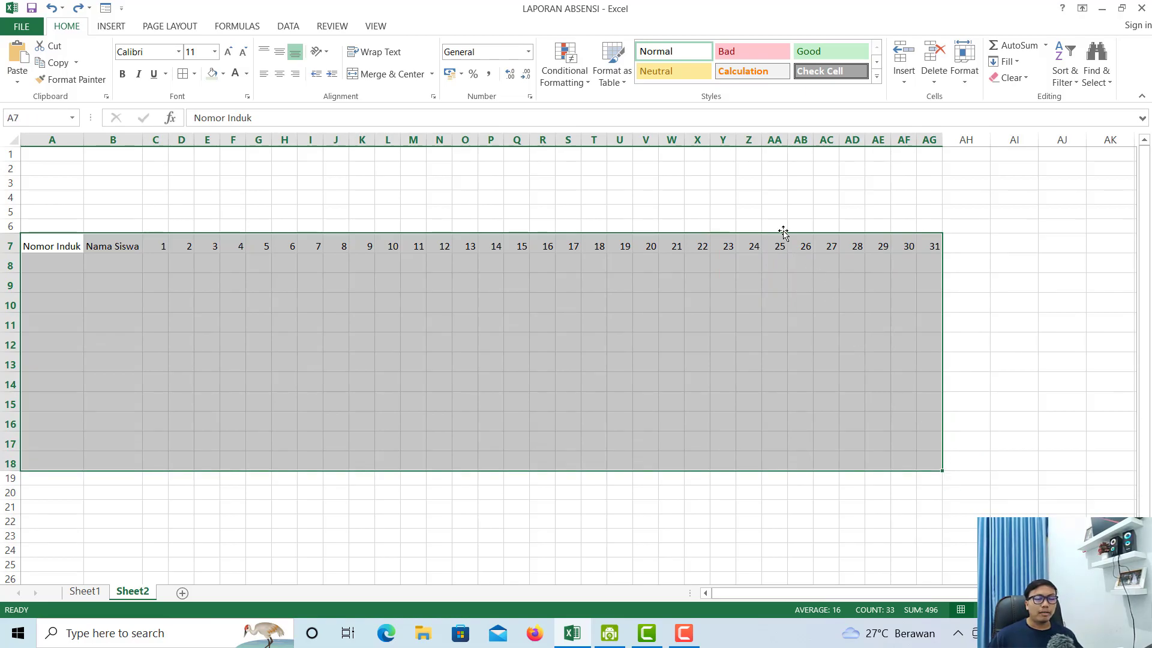
{"action": "left_click", "coordinate": [618, 77]}
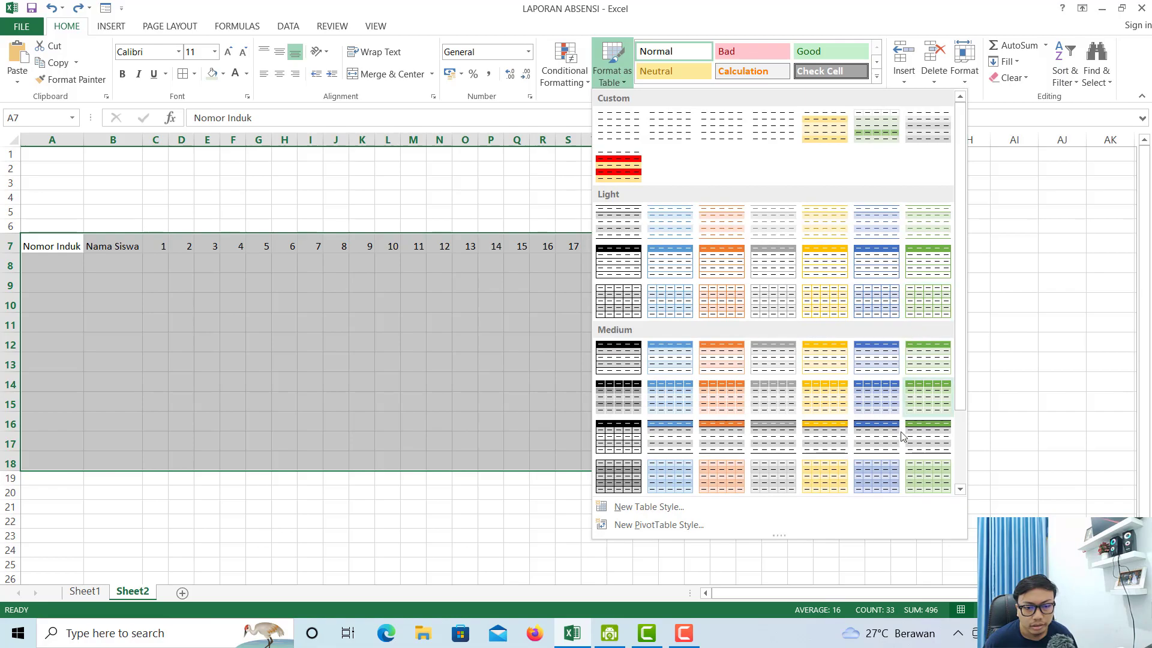
{"action": "left_click", "coordinate": [873, 400]}
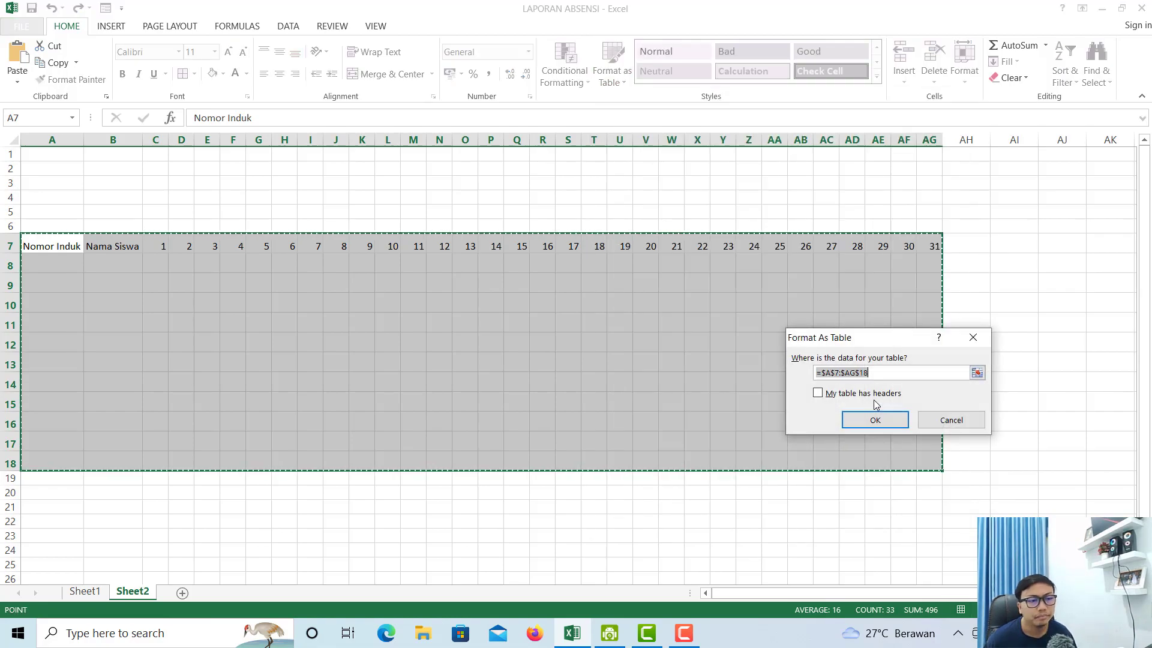
{"action": "left_click", "coordinate": [866, 392]}
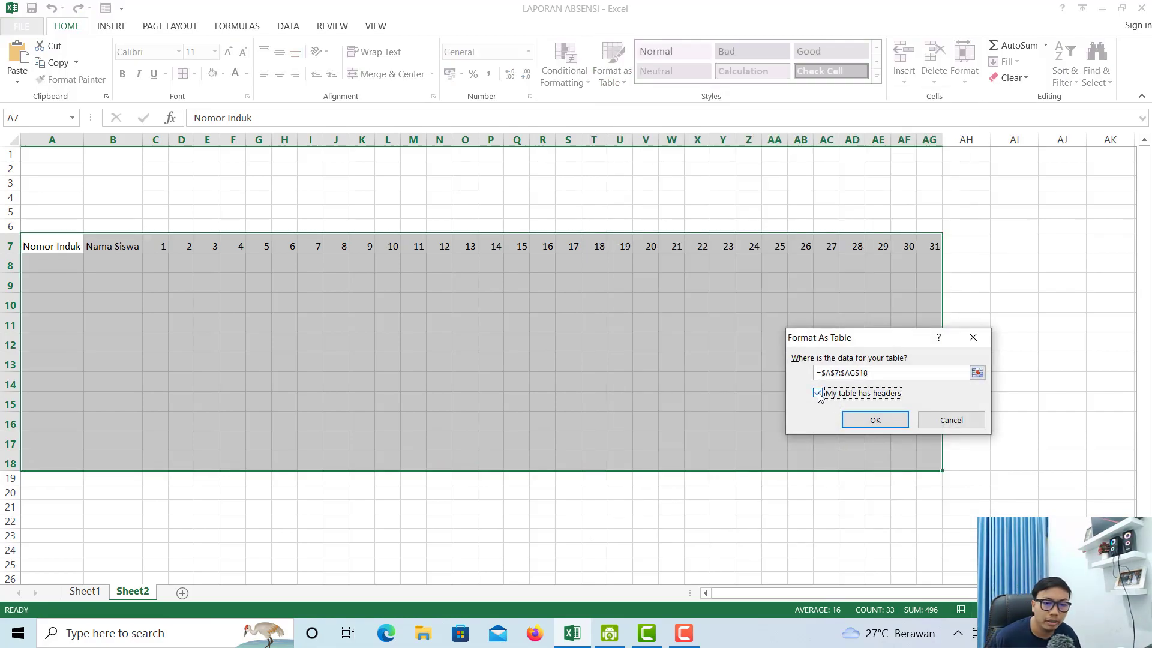
{"action": "left_click", "coordinate": [882, 418]}
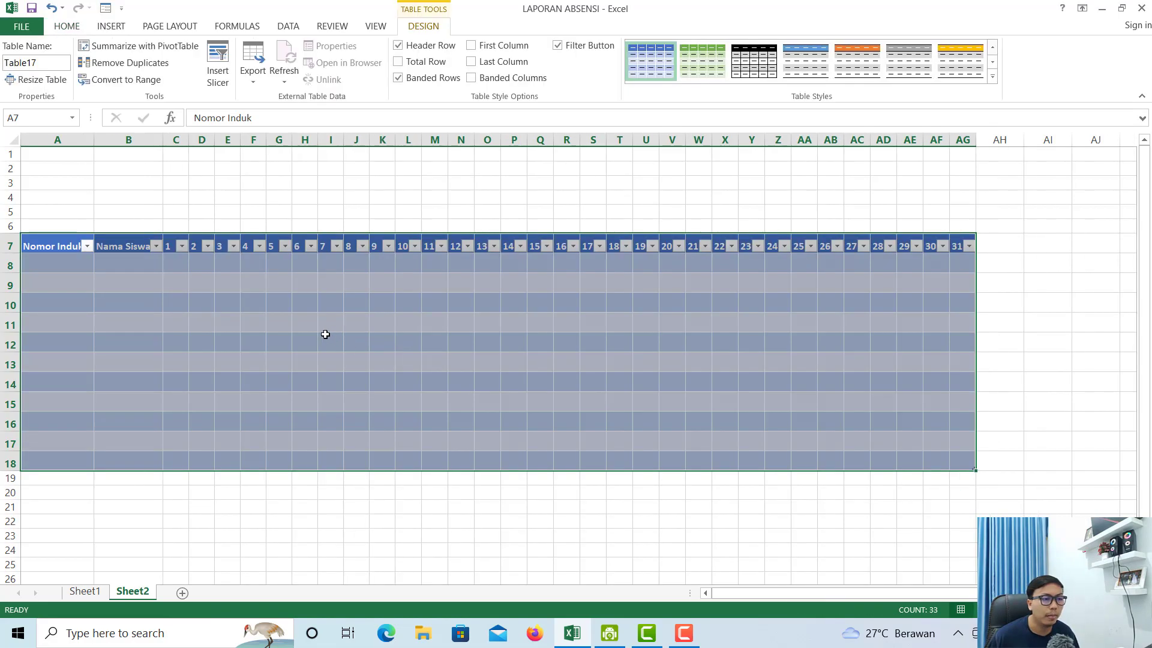
- Turn off the filter buttons in the header row of the new table on Sheet2
{"action": "left_click", "coordinate": [156, 292]}
{"action": "left_click", "coordinate": [193, 246]}
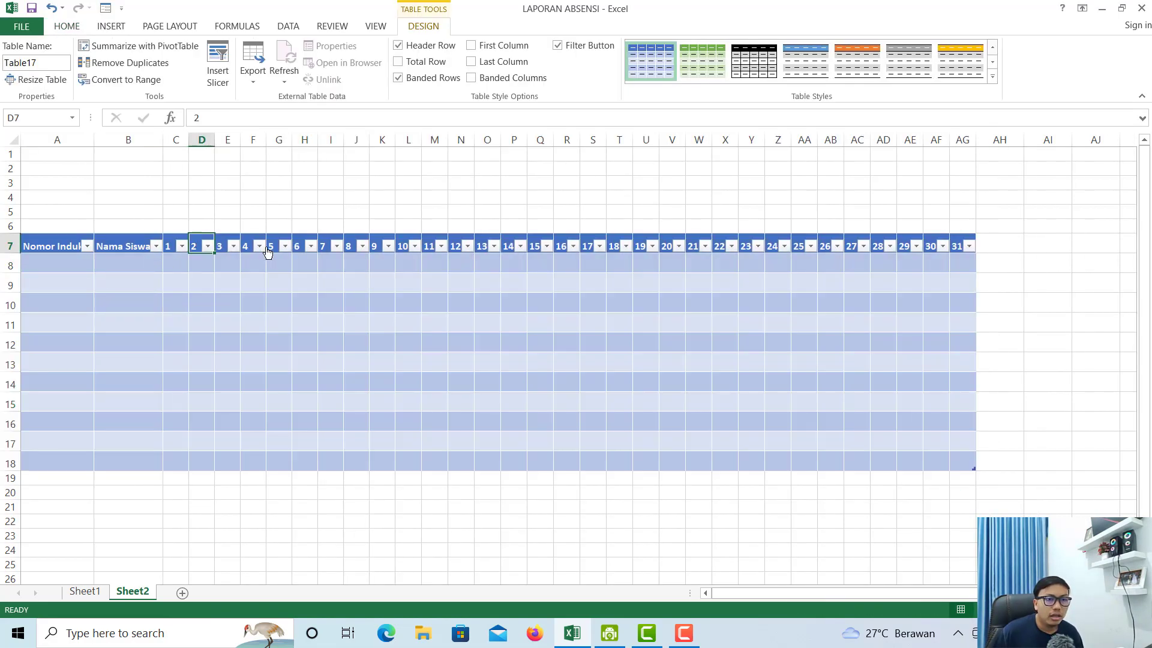
{"action": "left_click_drag", "start_coordinate": [86, 247], "coordinate": [966, 465]}
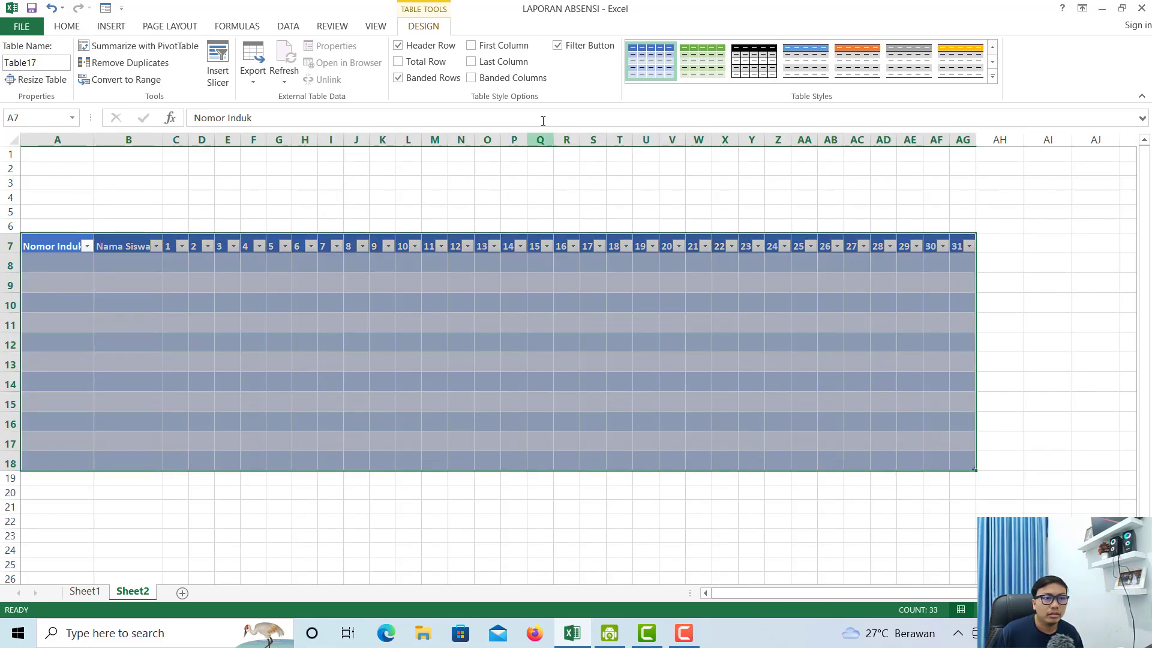
{"action": "left_click", "coordinate": [558, 46]}
{"action": "left_click", "coordinate": [175, 246]}
{"action": "left_click", "coordinate": [78, 246]}
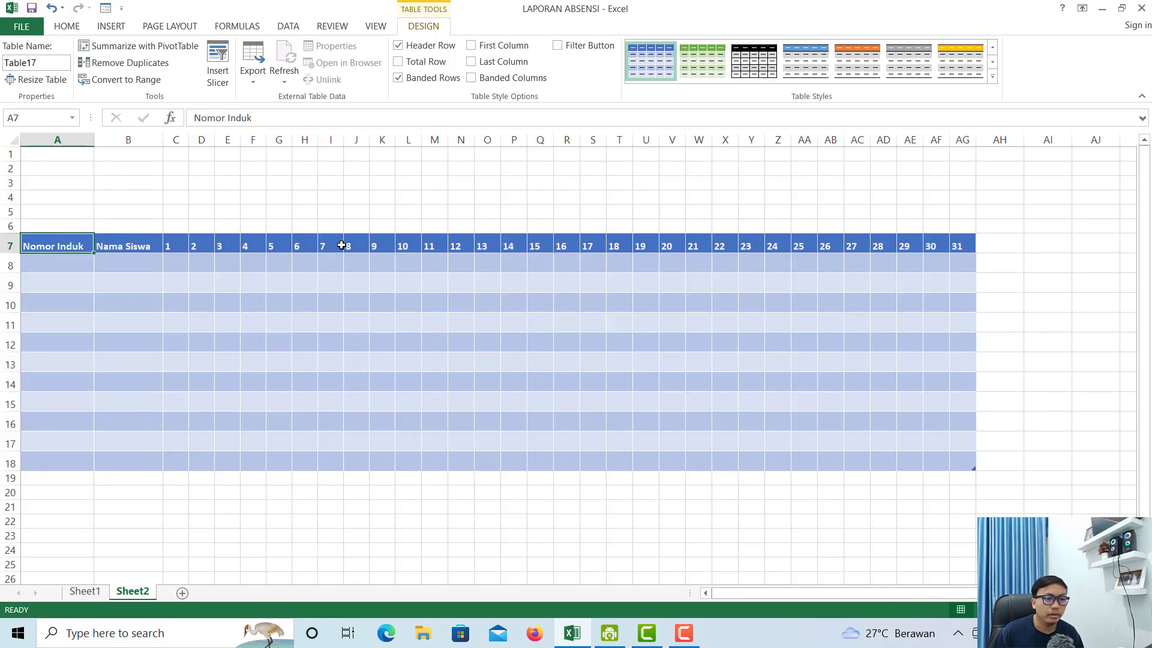
{"action": "left_click", "coordinate": [256, 248]}
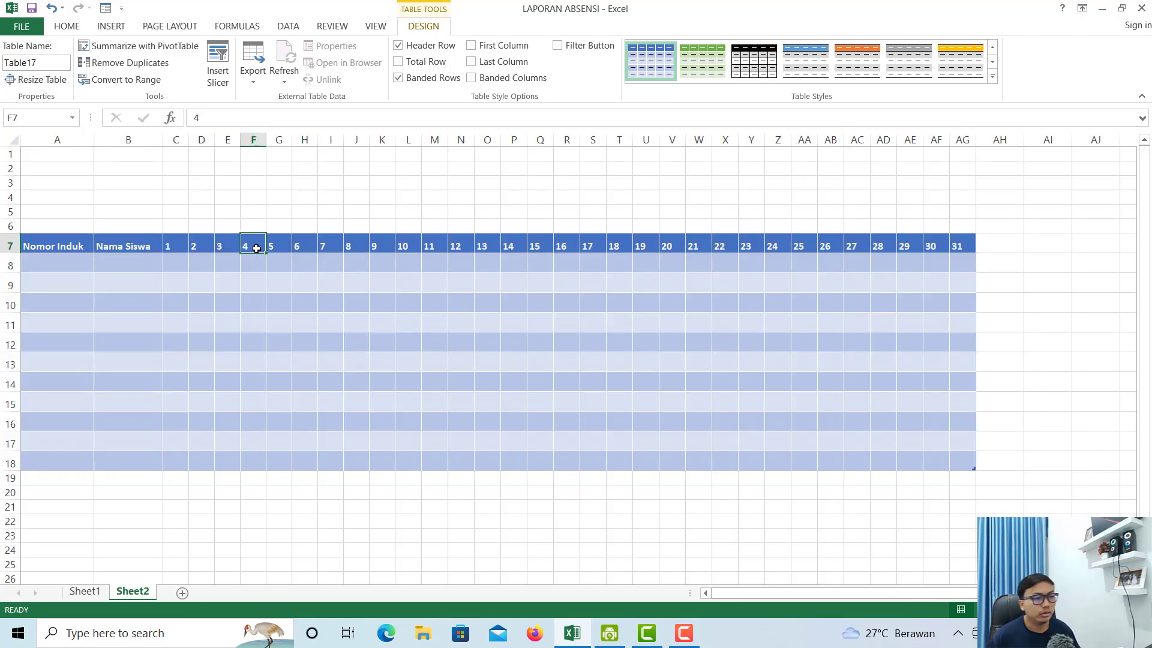
- Following the month heading on Sheet1, merge and centre A5:B5 on Sheet2 and enter JANUARI
{"action": "left_click", "coordinate": [154, 267]}
{"action": "left_click", "coordinate": [84, 592]}
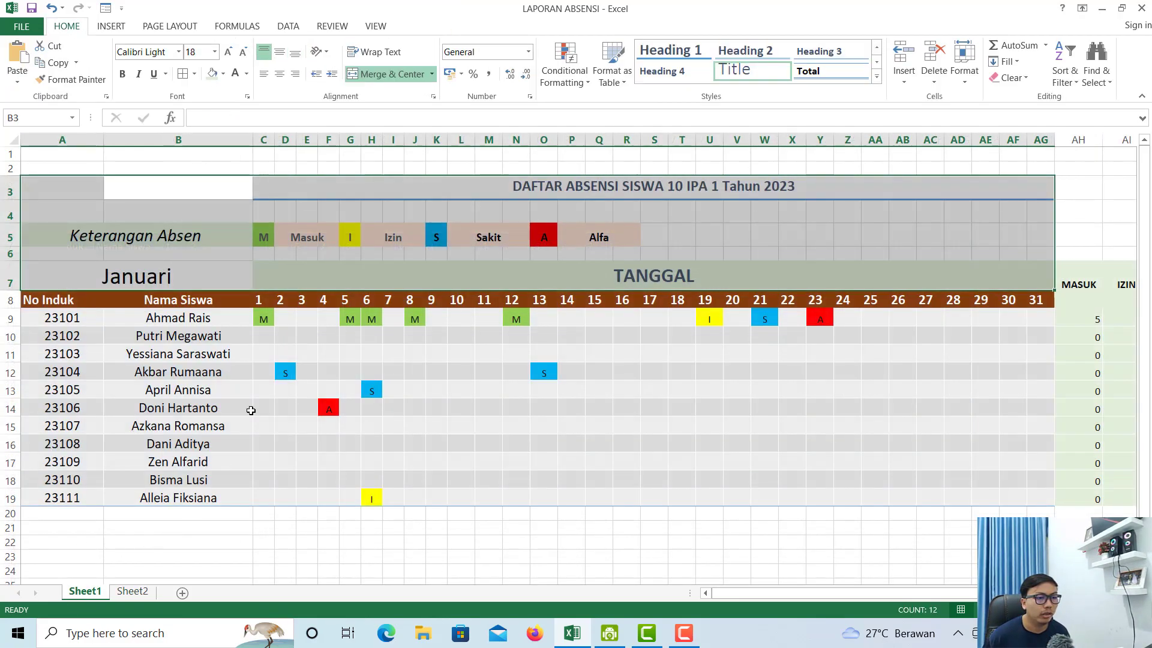
{"action": "left_click_drag", "start_coordinate": [203, 190], "coordinate": [738, 276]}
{"action": "left_click", "coordinate": [114, 275]}
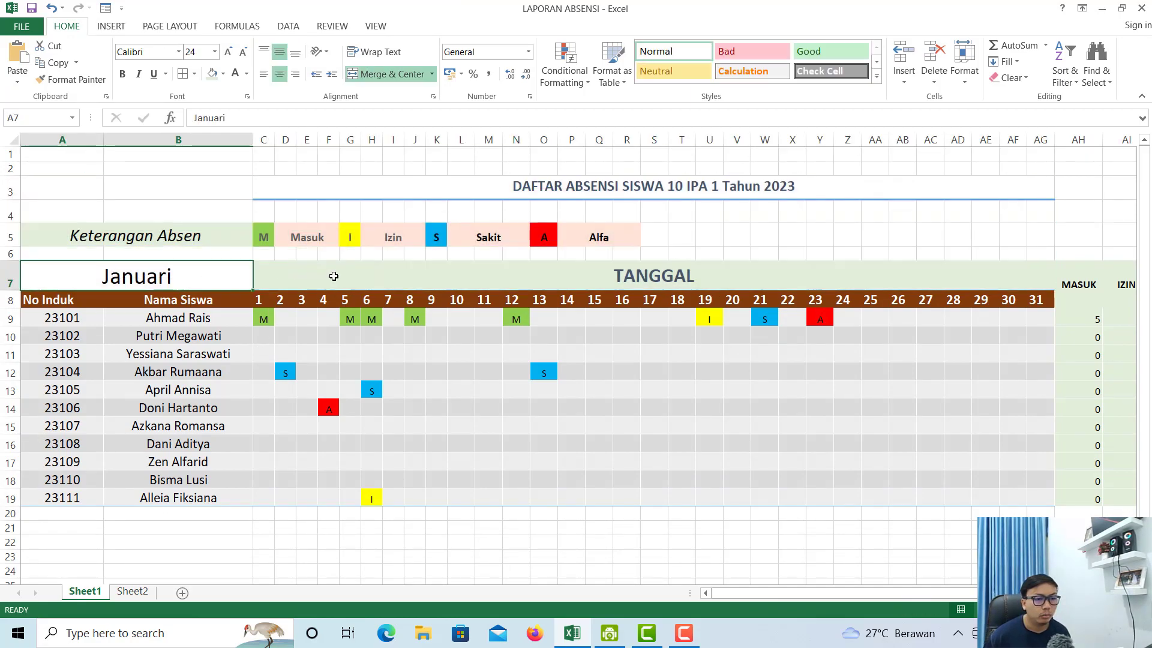
{"action": "left_click", "coordinate": [535, 269]}
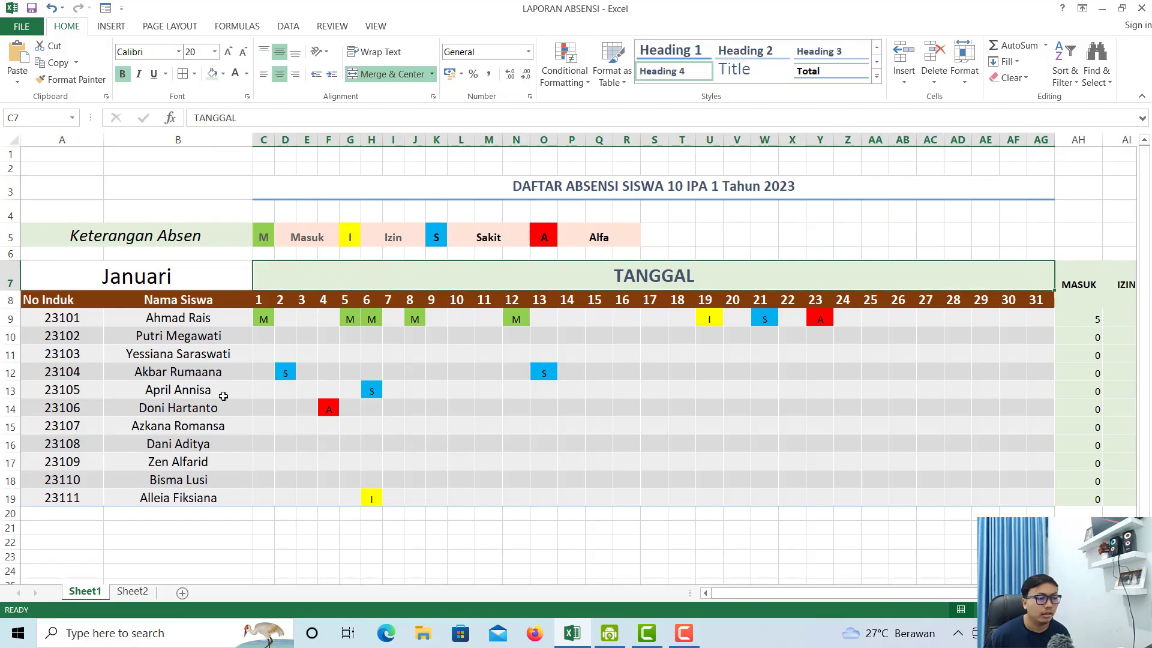
{"action": "left_click", "coordinate": [132, 591]}
{"action": "left_click_drag", "start_coordinate": [64, 216], "coordinate": [103, 211]}
{"action": "left_click", "coordinate": [389, 76]}
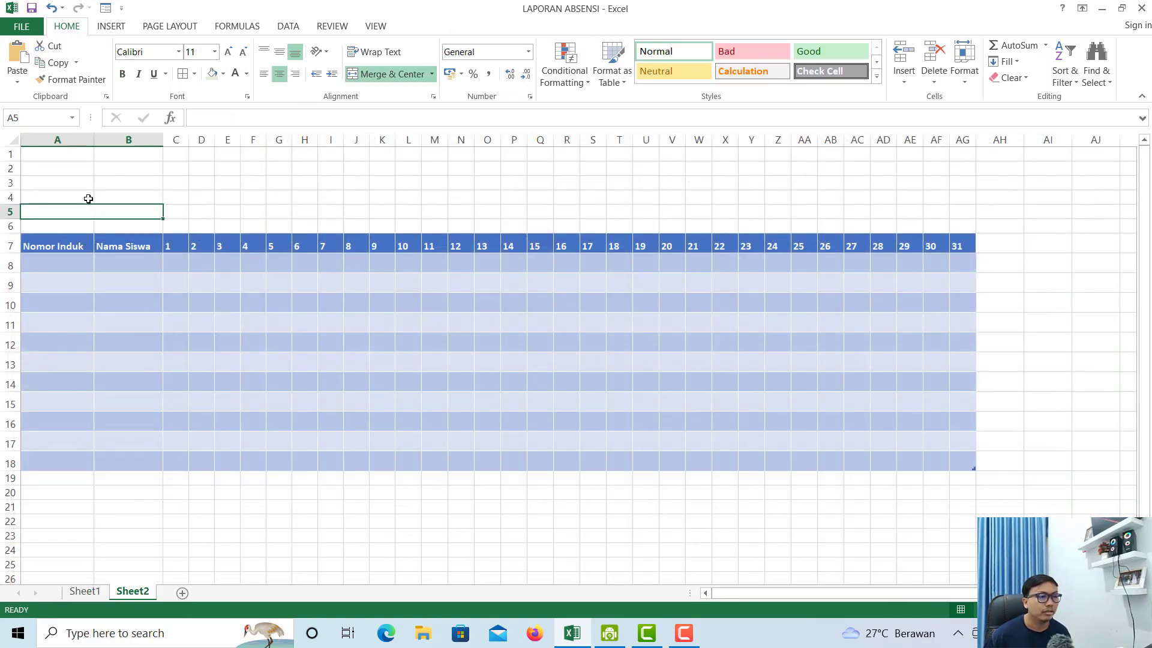
{"action": "type", "text": "Bul"}
{"action": "key", "text": "BackSpace"}
{"action": "key", "text": "BackSpace"}
{"action": "key", "text": "BackSpace"}
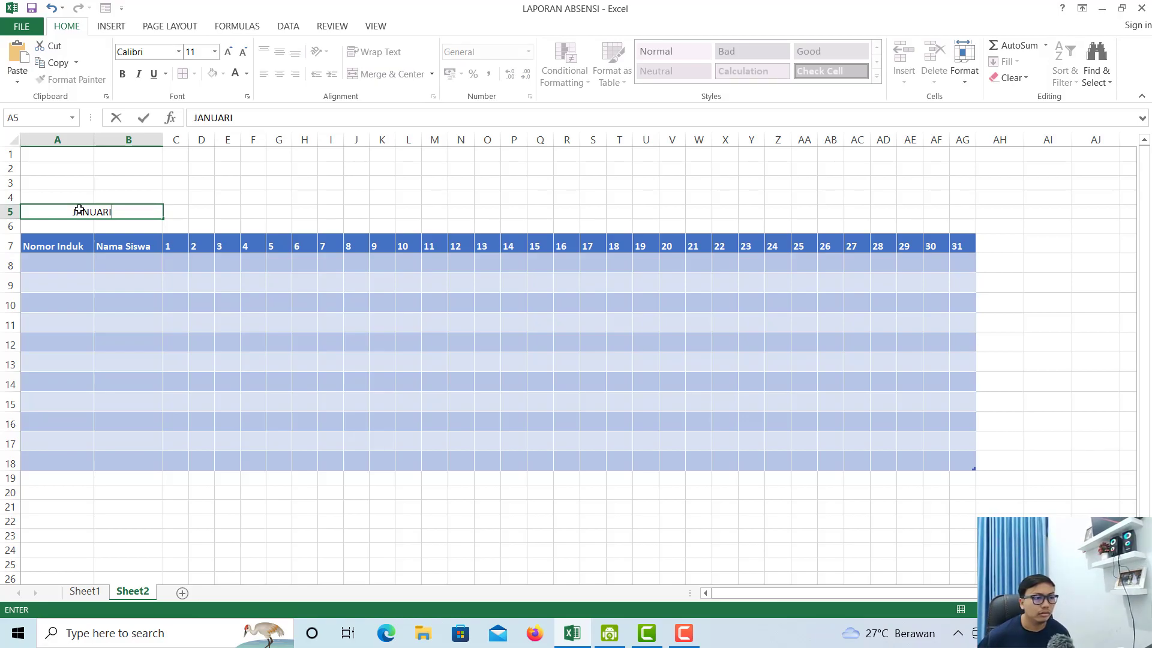
{"action": "key", "text": "Tab"}
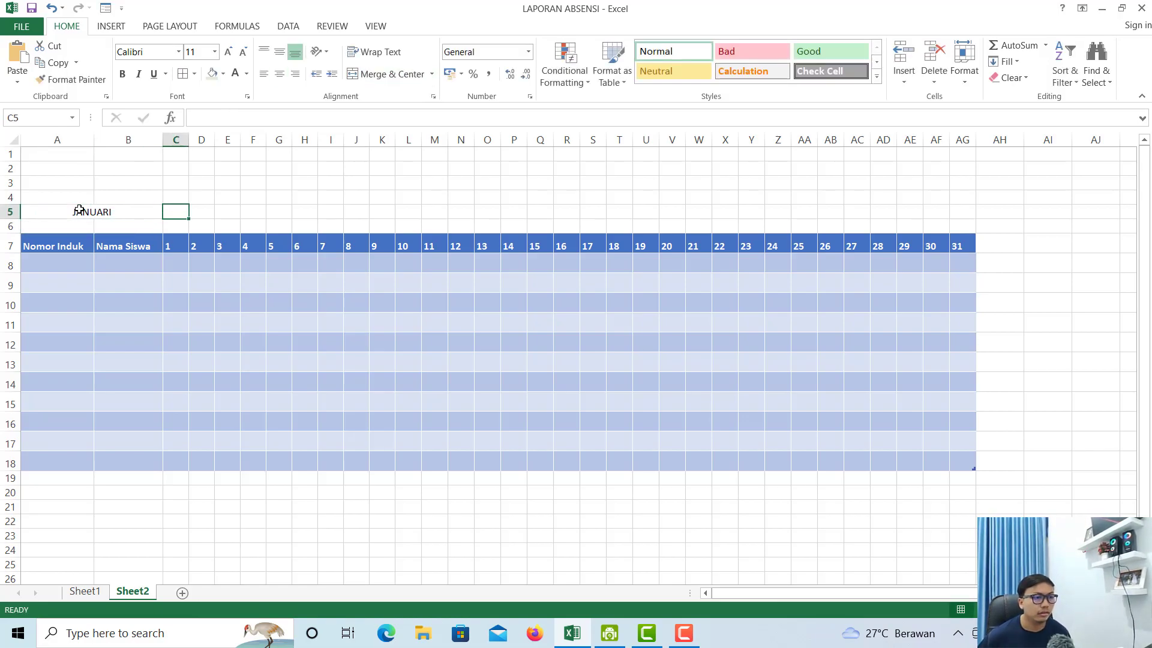
- Merge and centre C5:AG5 with the text TANGGAL, and set the row 5 headings to font size 22
{"action": "left_click_drag", "start_coordinate": [178, 219], "coordinate": [924, 210]}
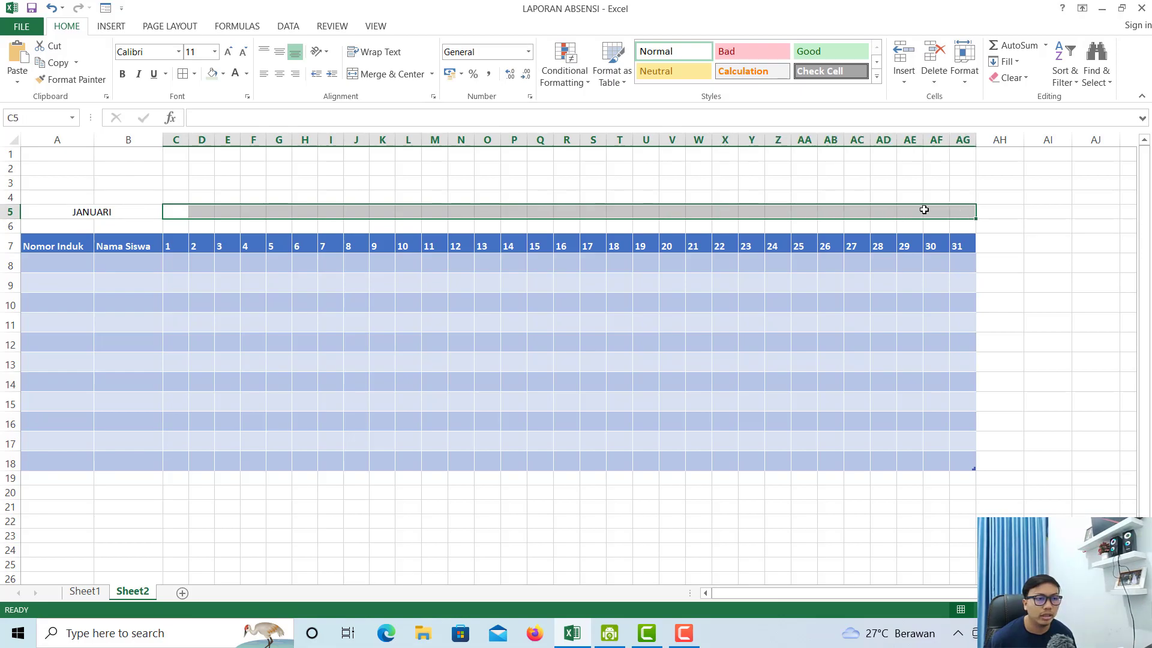
{"action": "left_click", "coordinate": [346, 74]}
{"action": "type", "text": "TANGGAL"}
{"action": "key", "text": "Return"}
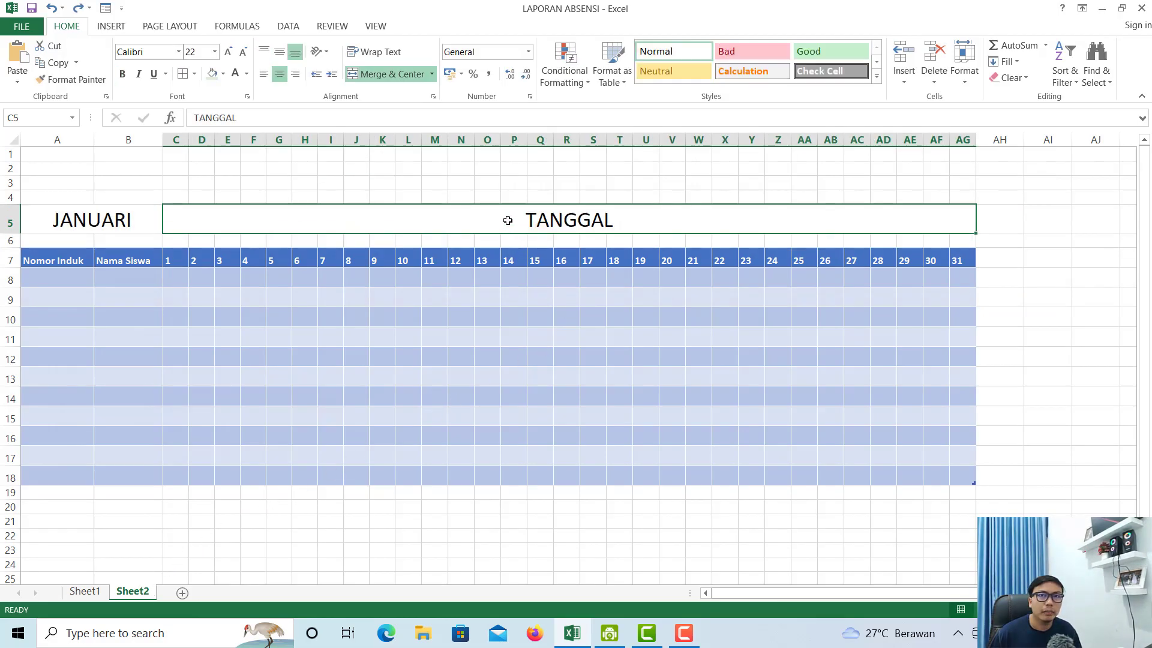
- Using Sheet1's title as the model, merge and centre C1:AG2 on Sheet2 and enter DAFTAR ABSEN KELAS 10 IPA 1
{"action": "left_click", "coordinate": [84, 592]}
{"action": "left_click", "coordinate": [396, 210]}
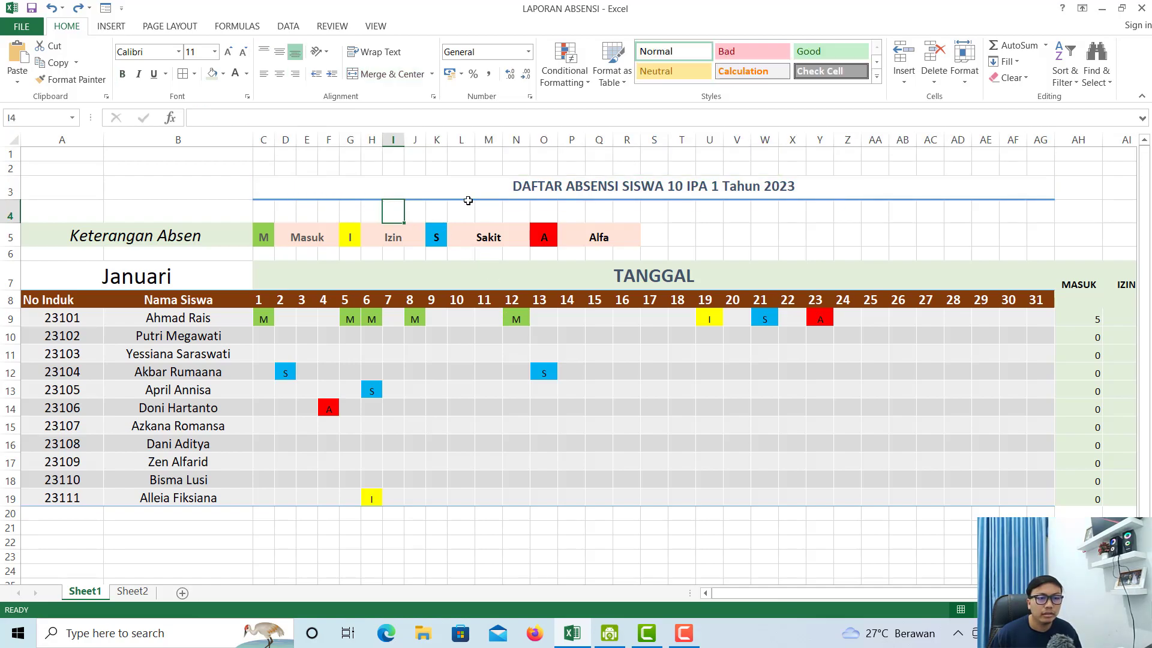
{"action": "left_click", "coordinate": [467, 187]}
{"action": "left_click", "coordinate": [153, 231]}
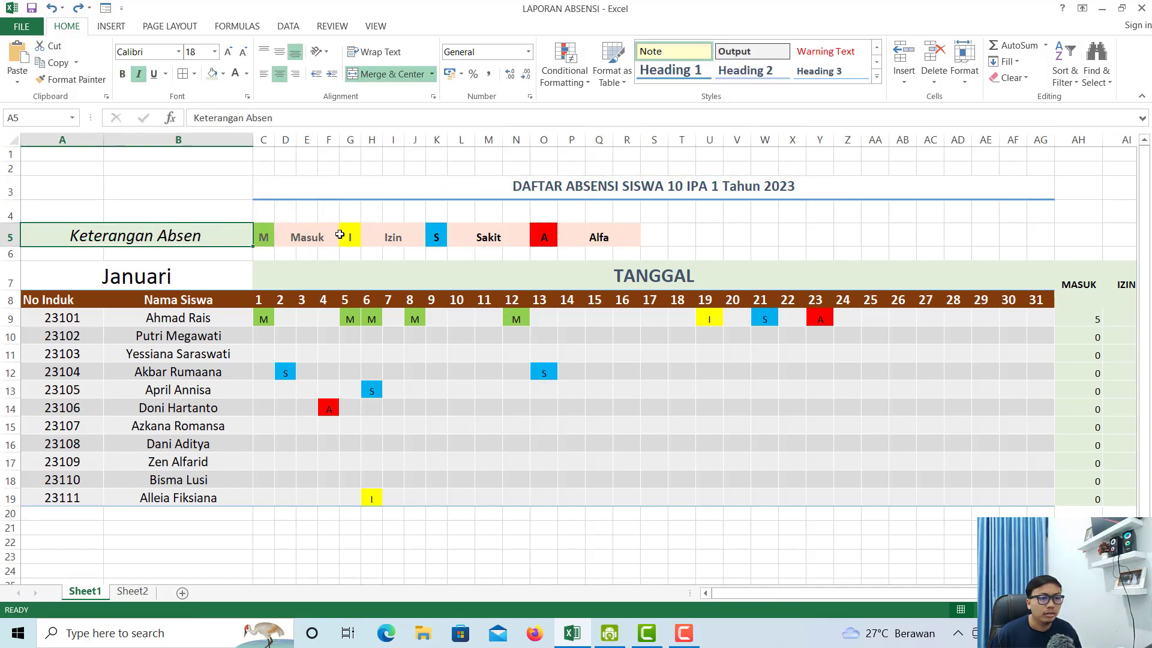
{"action": "left_click", "coordinate": [132, 592]}
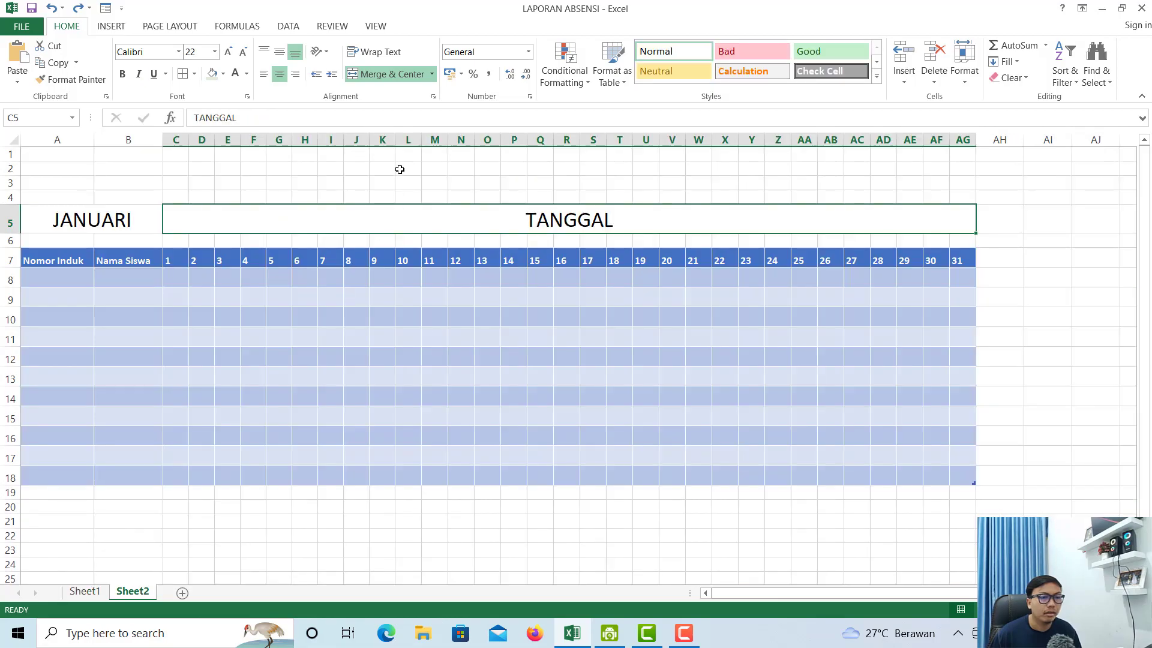
{"action": "left_click", "coordinate": [356, 169]}
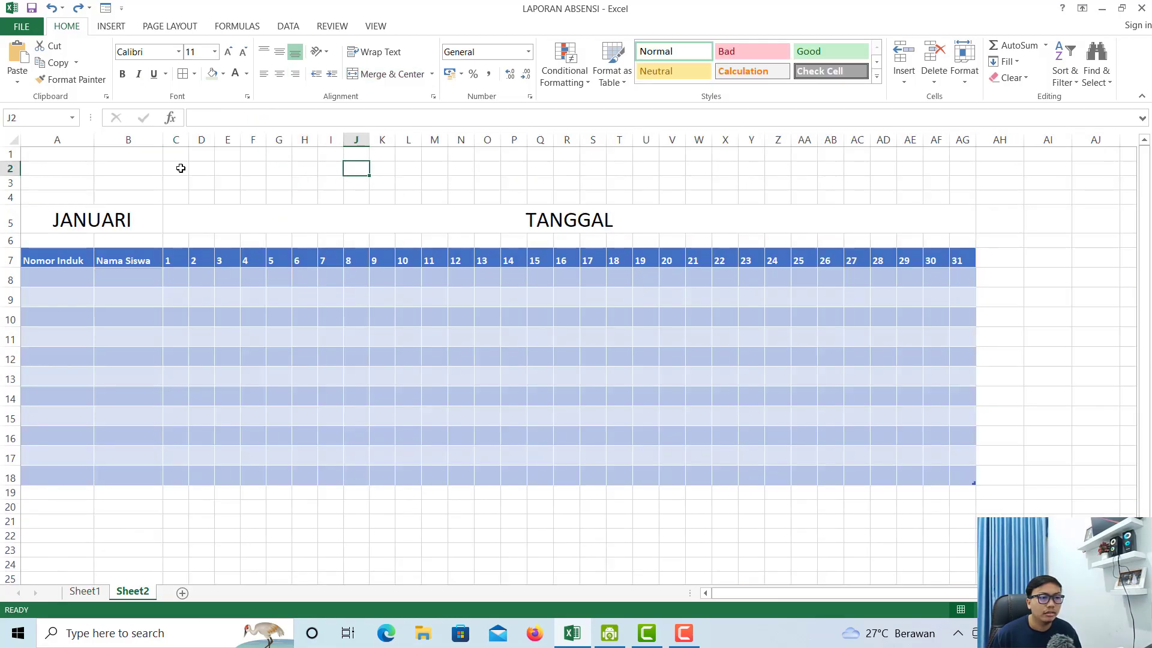
{"action": "left_click_drag", "start_coordinate": [185, 155], "coordinate": [966, 170]}
{"action": "left_click", "coordinate": [387, 74]}
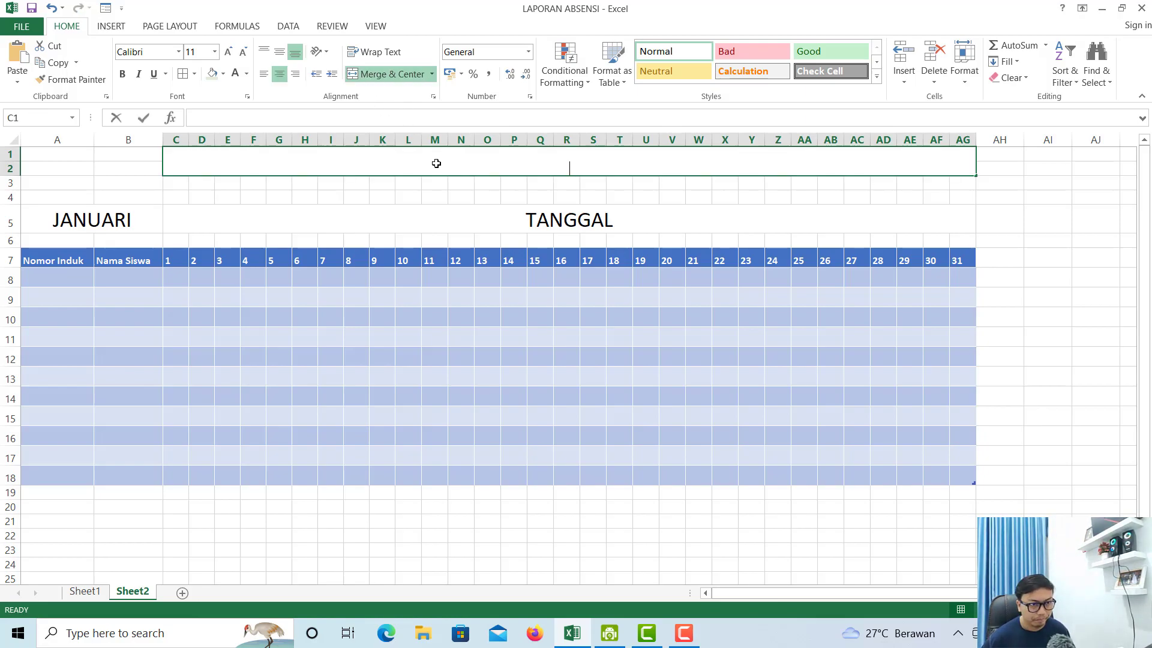
{"action": "type", "text": "DAFTAR ABSEN "}
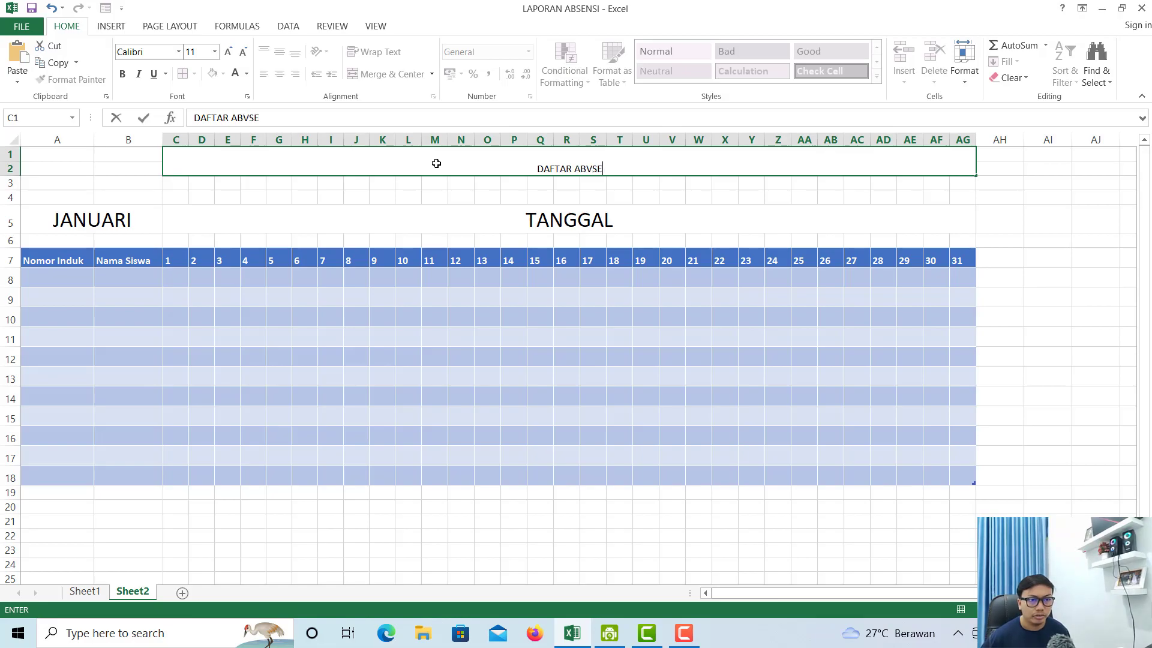
{"action": "type", "text": "KELAS 10 IPA 1"}
{"action": "key", "text": "Return"}
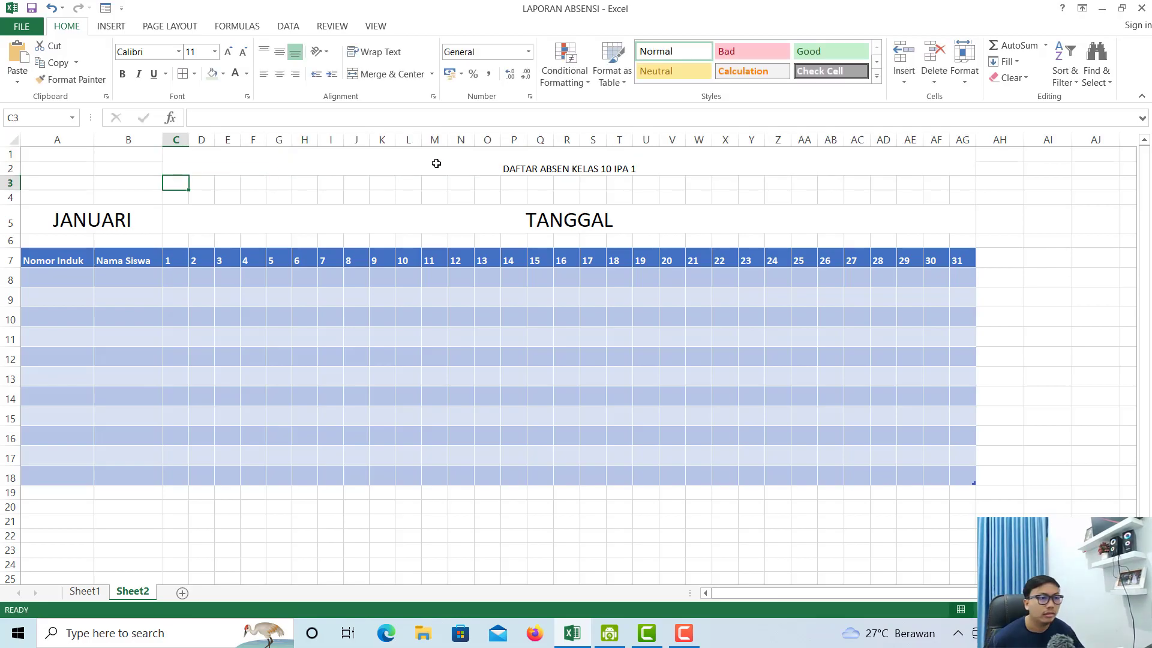
- Middle-align the merged title in C1:AG2 at font size 16 and apply the Heading 1 cell style
{"action": "left_click", "coordinate": [435, 164]}
{"action": "left_click", "coordinate": [280, 52]}
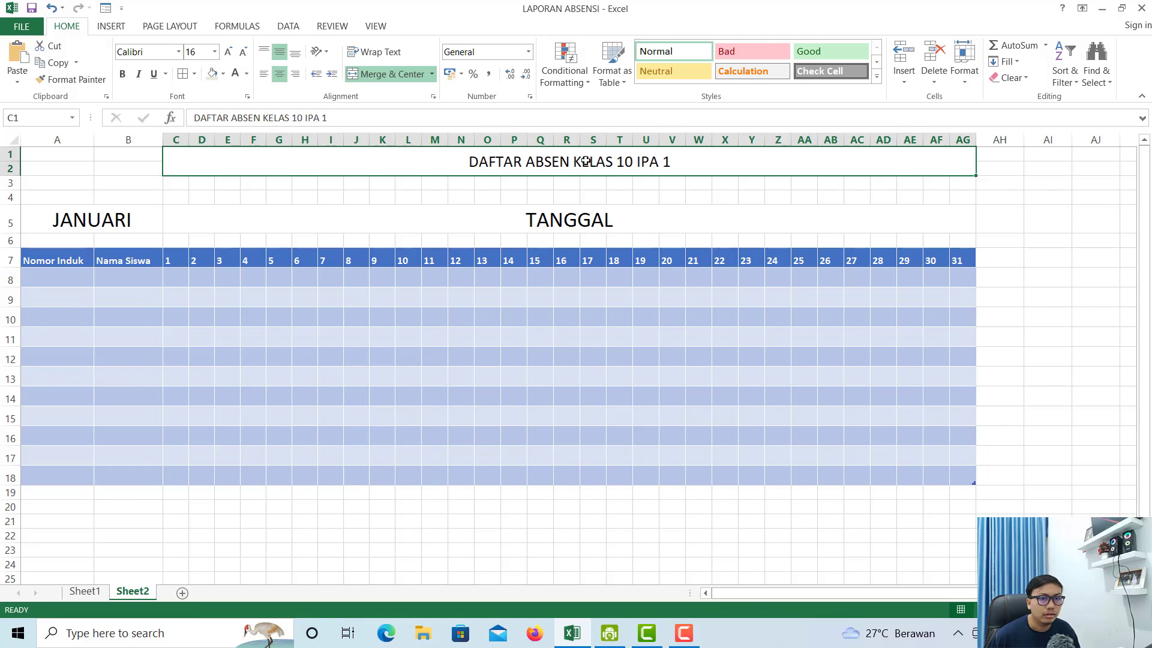
{"action": "left_click", "coordinate": [876, 62]}
{"action": "left_click", "coordinate": [877, 61]}
{"action": "left_click", "coordinate": [876, 61]}
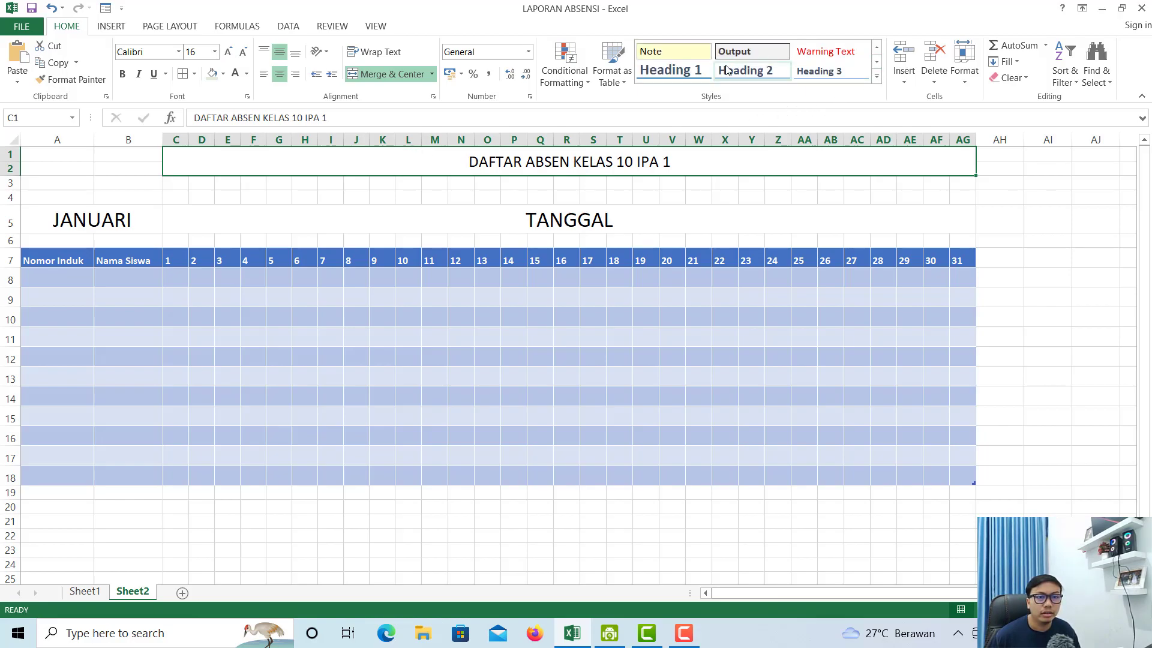
{"action": "left_click", "coordinate": [660, 70]}
{"action": "left_click", "coordinate": [434, 199]}
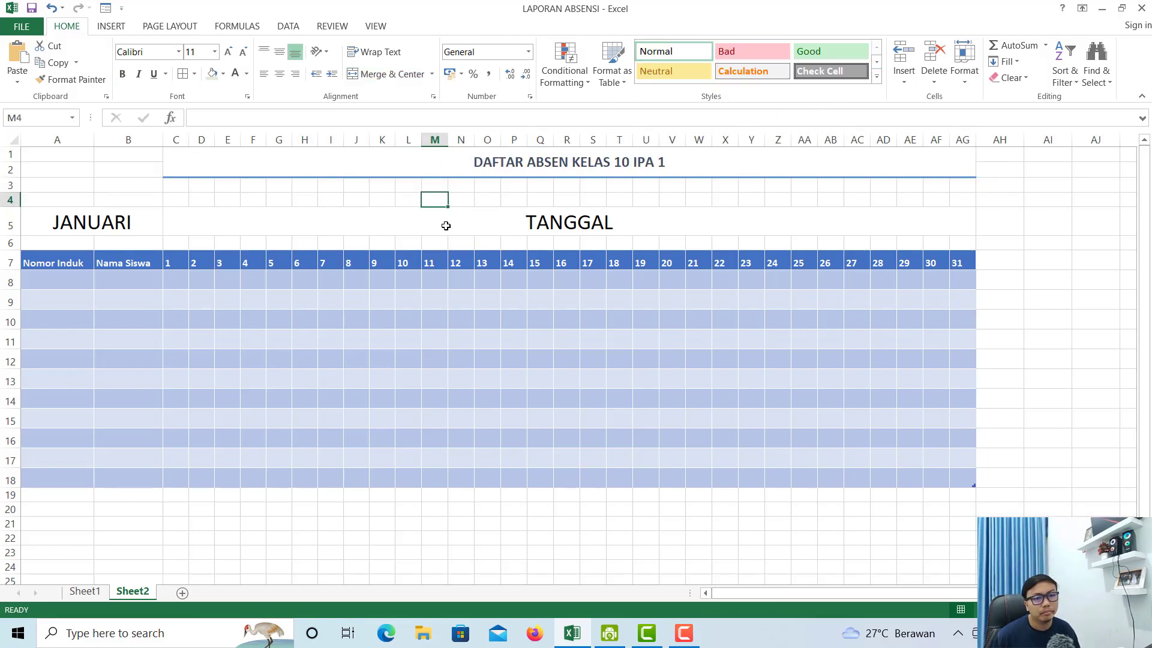
- Following the legend on Sheet1, enter the label KETERANGAN ABSEN in A4 on Sheet2
{"action": "left_click", "coordinate": [85, 591]}
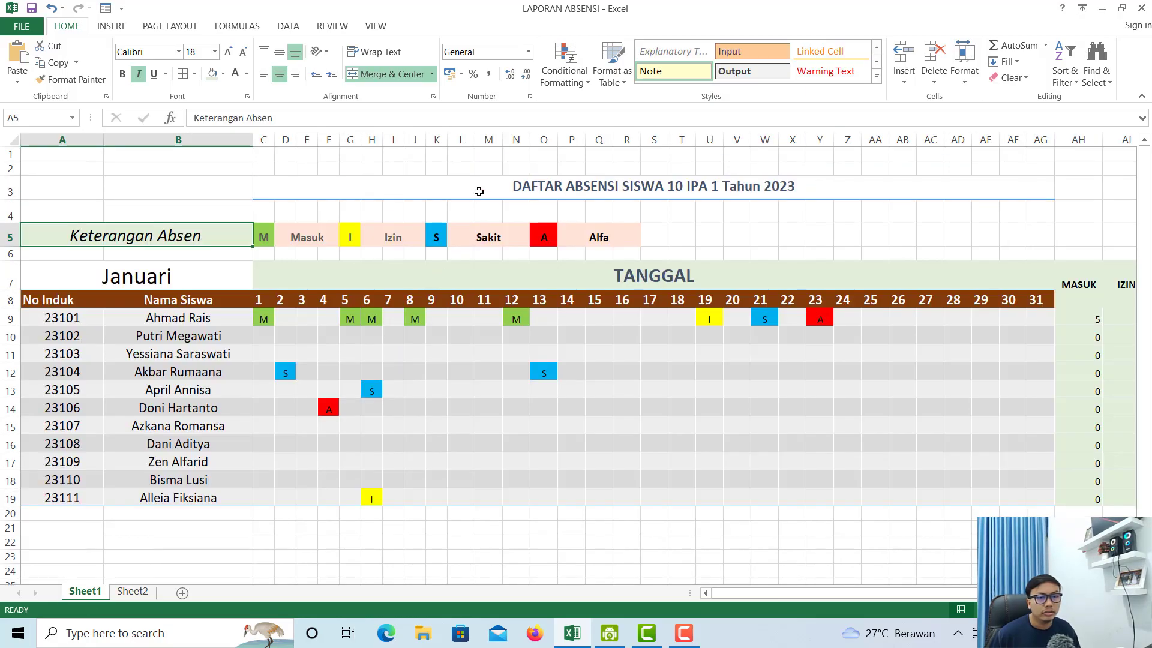
{"action": "left_click", "coordinate": [531, 200]}
{"action": "left_click", "coordinate": [146, 242]}
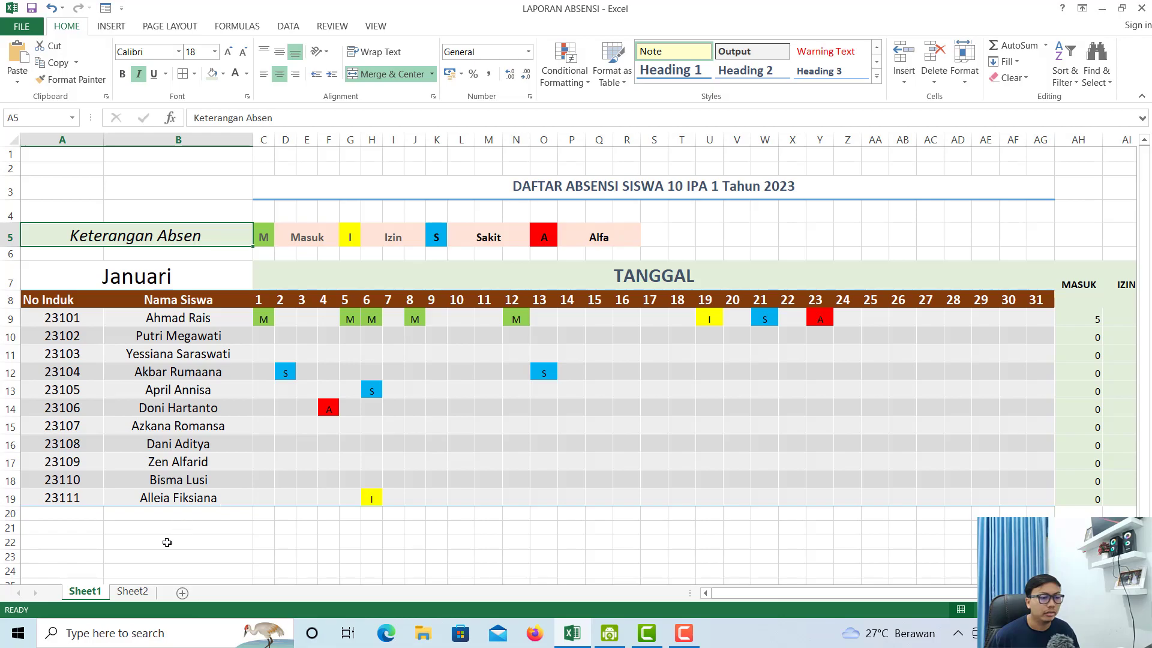
{"action": "left_click", "coordinate": [133, 592]}
{"action": "left_click", "coordinate": [63, 189]}
{"action": "left_click", "coordinate": [43, 198]}
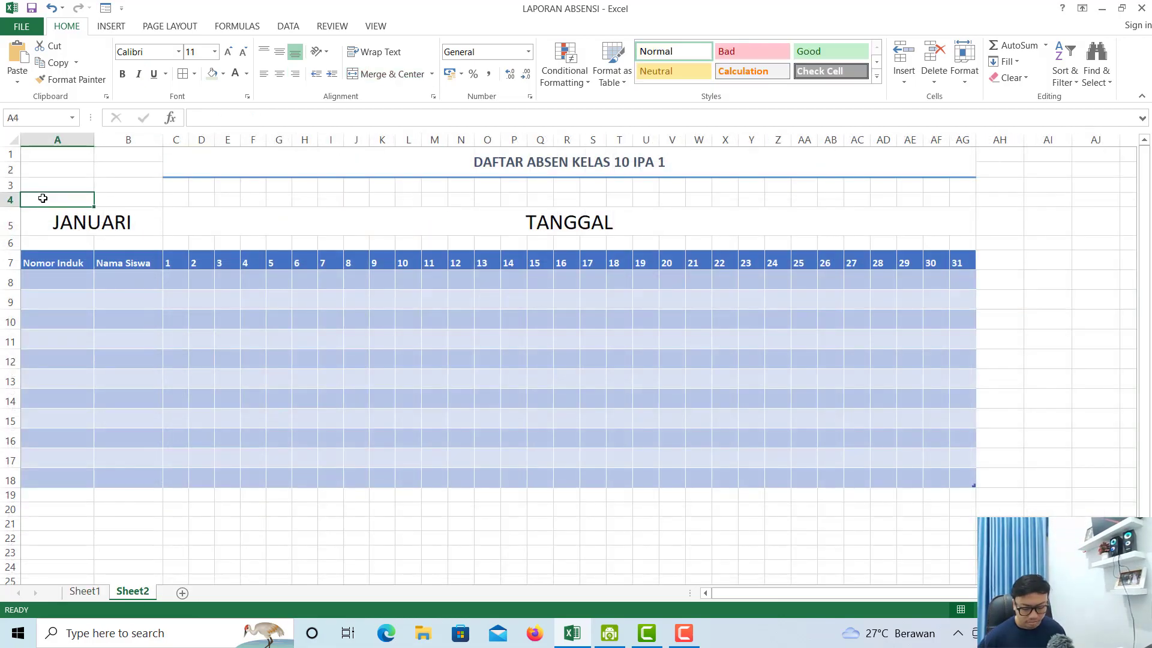
{"action": "type", "text": "KETERANGAN ABSEN"}
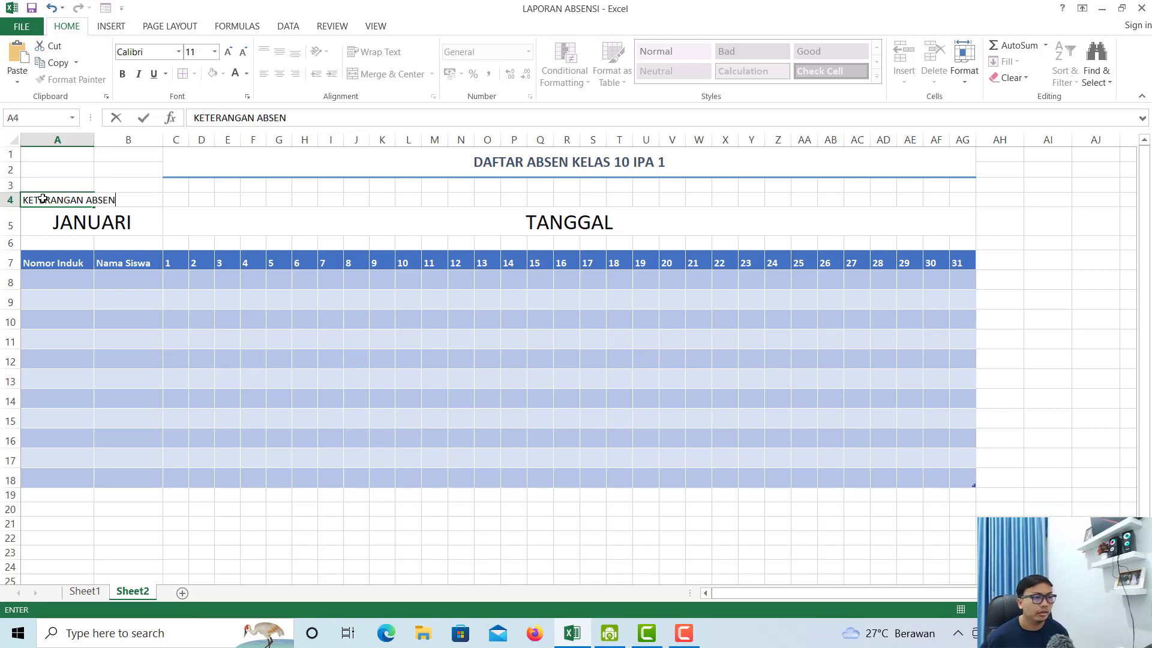
{"action": "key", "text": "Return"}
- Enter the attendance codes M, I, S and A in C4, G4, K4 and O4
{"action": "left_click", "coordinate": [172, 201]}
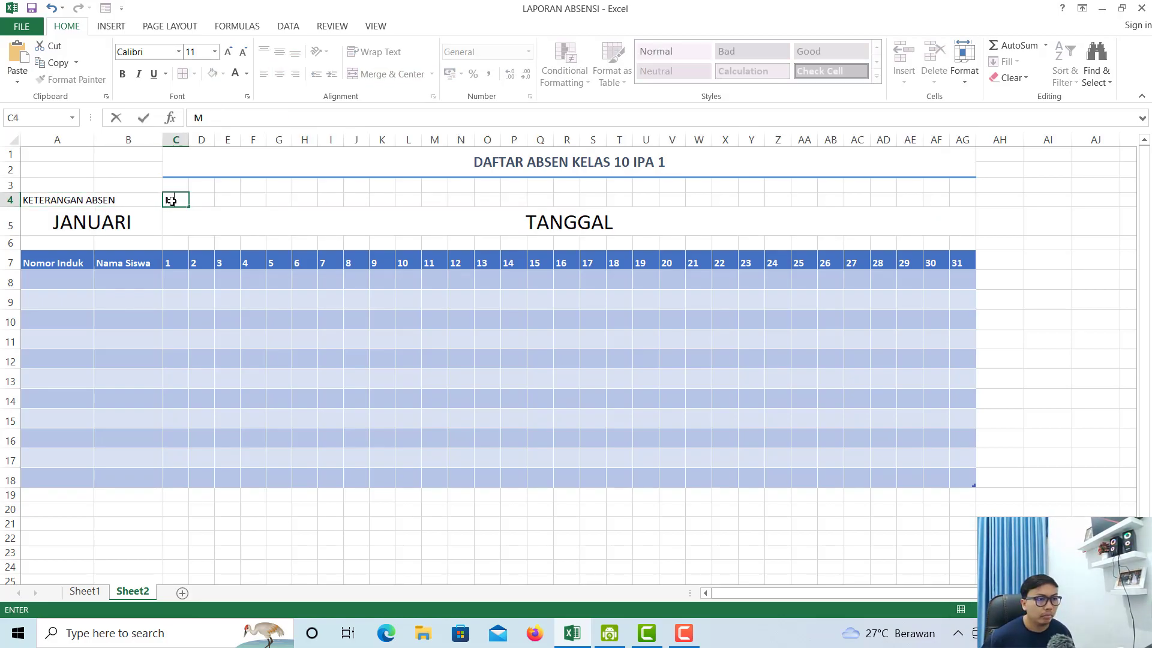
{"action": "key", "text": "Right"}
{"action": "key", "text": "Right"}
{"action": "key", "text": "Right"}
{"action": "key", "text": "Right"}
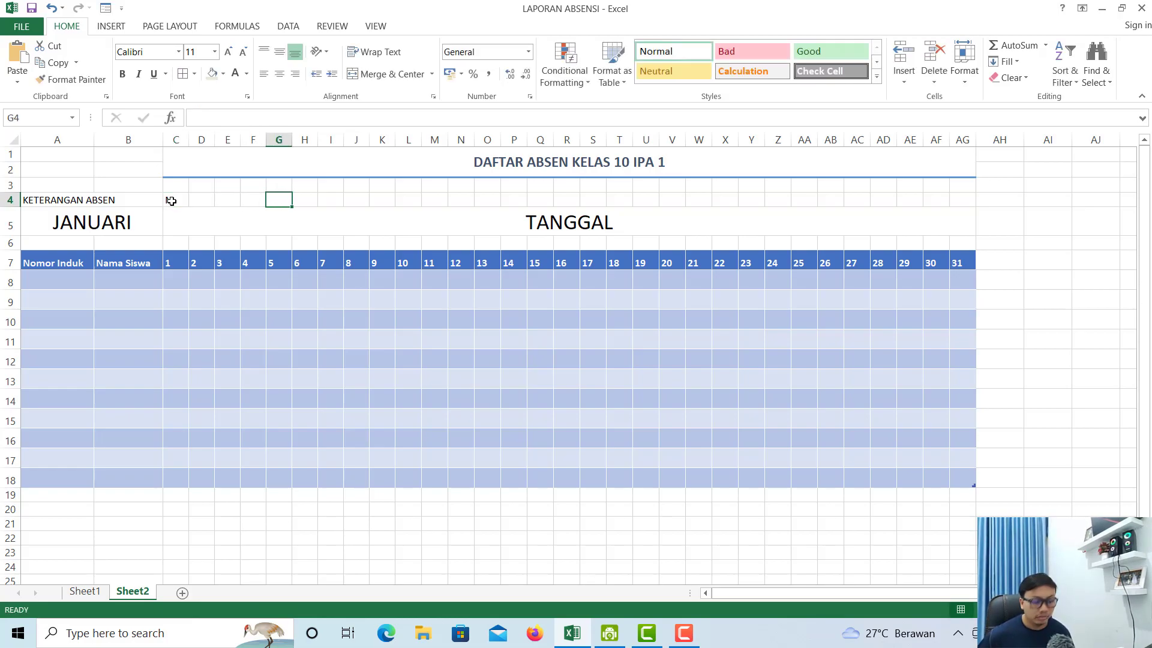
{"action": "type", "text": "I"}
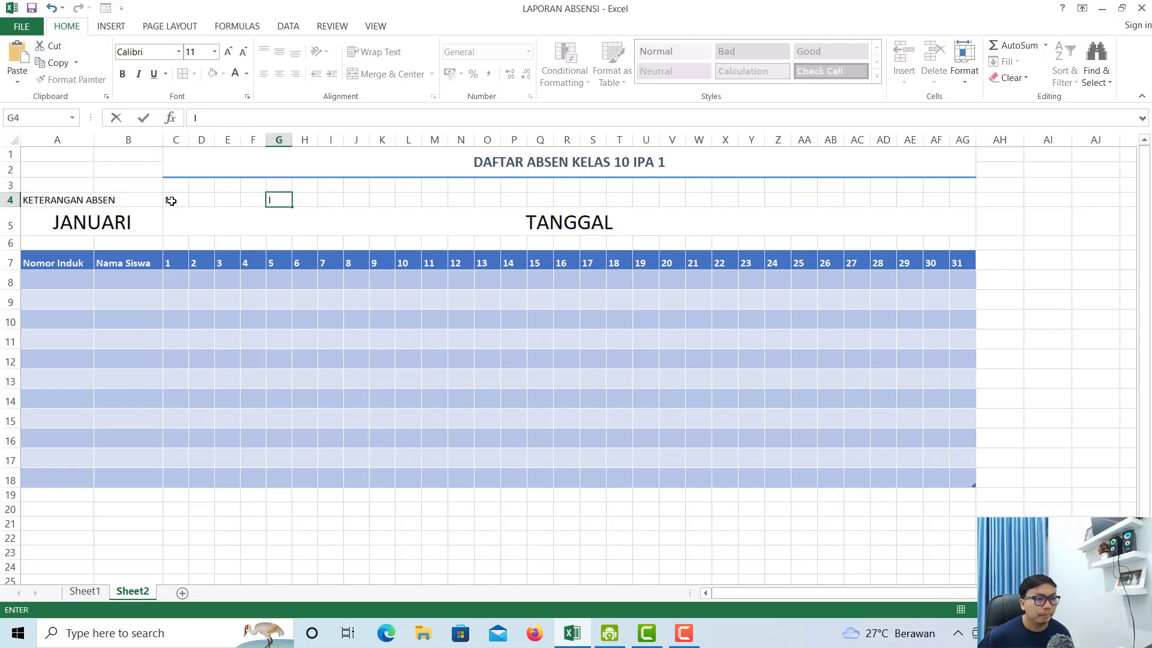
{"action": "key", "text": "Right"}
{"action": "key", "text": "Right"}
{"action": "key", "text": "Right"}
{"action": "key", "text": "Right"}
{"action": "type", "text": "S"}
{"action": "key", "text": "Right"}
{"action": "key", "text": "Right"}
{"action": "key", "text": "Right"}
{"action": "key", "text": "Right"}
{"action": "type", "text": "A"}
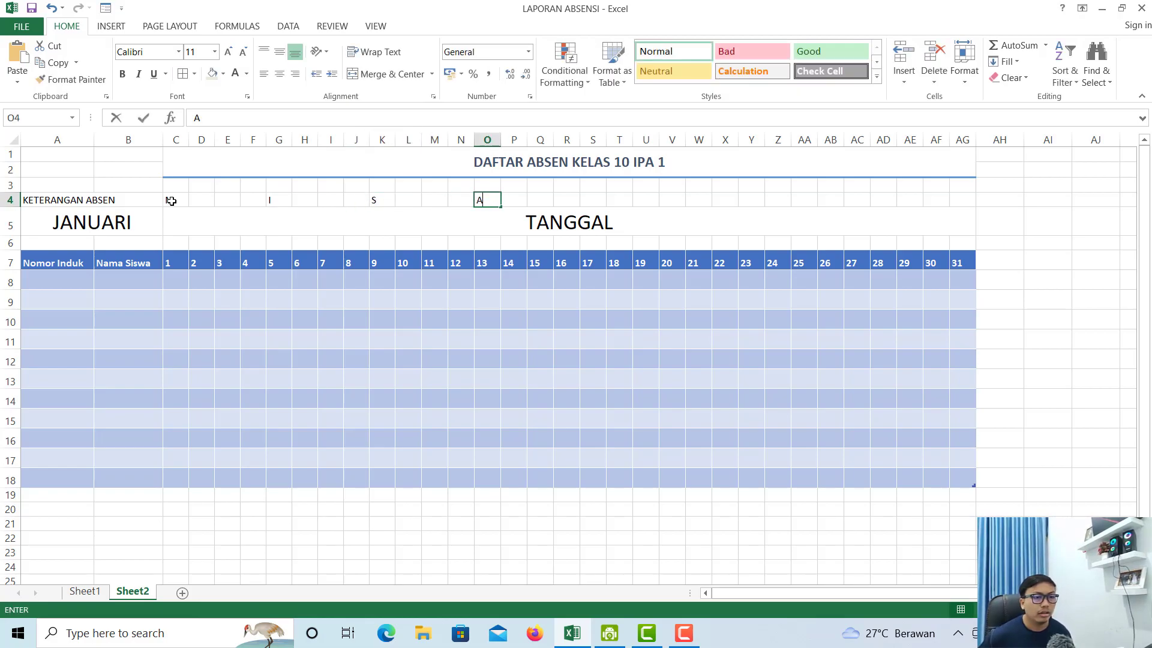
{"action": "key", "text": "Return"}
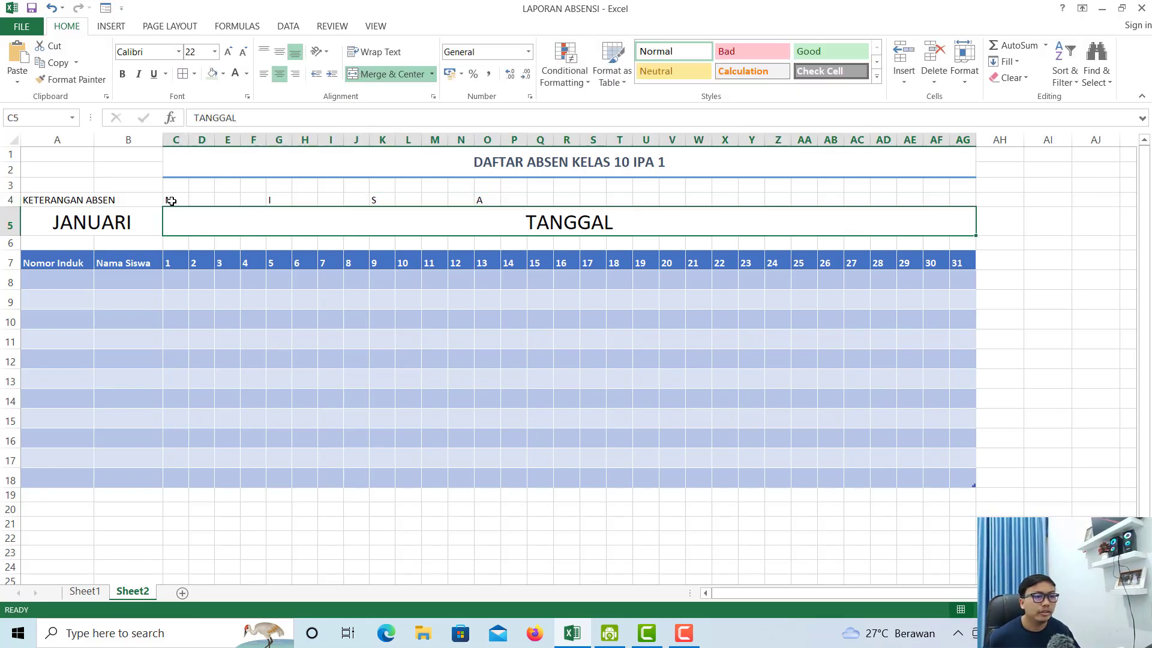
{"action": "left_click", "coordinate": [207, 196]}
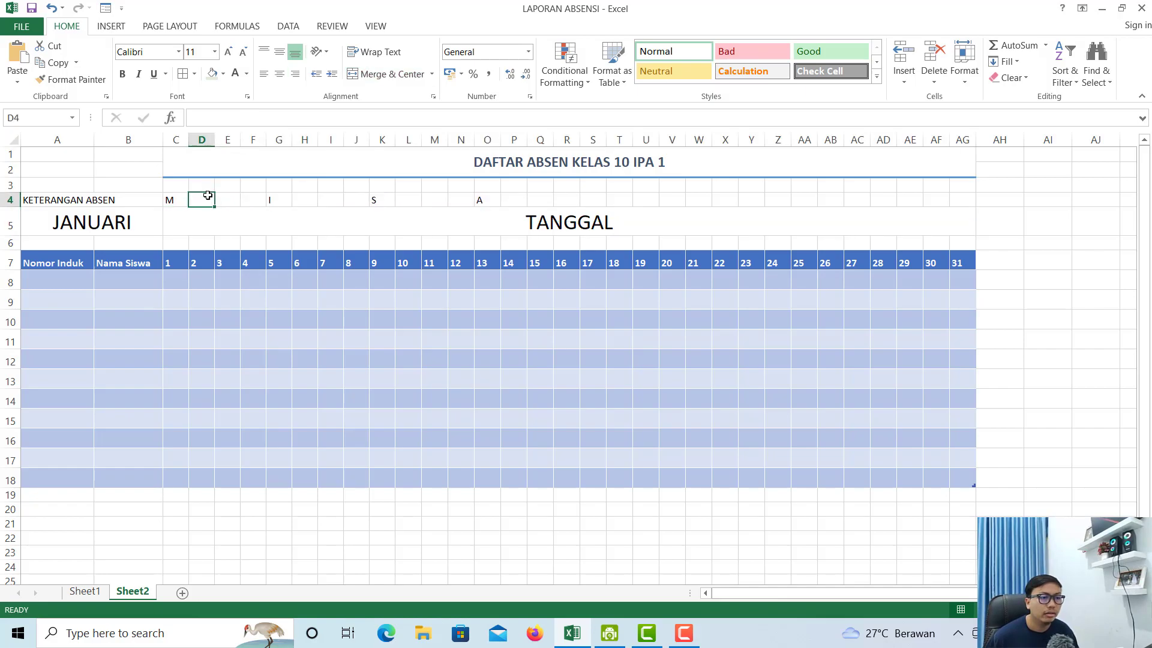
{"action": "left_click", "coordinate": [174, 202]}
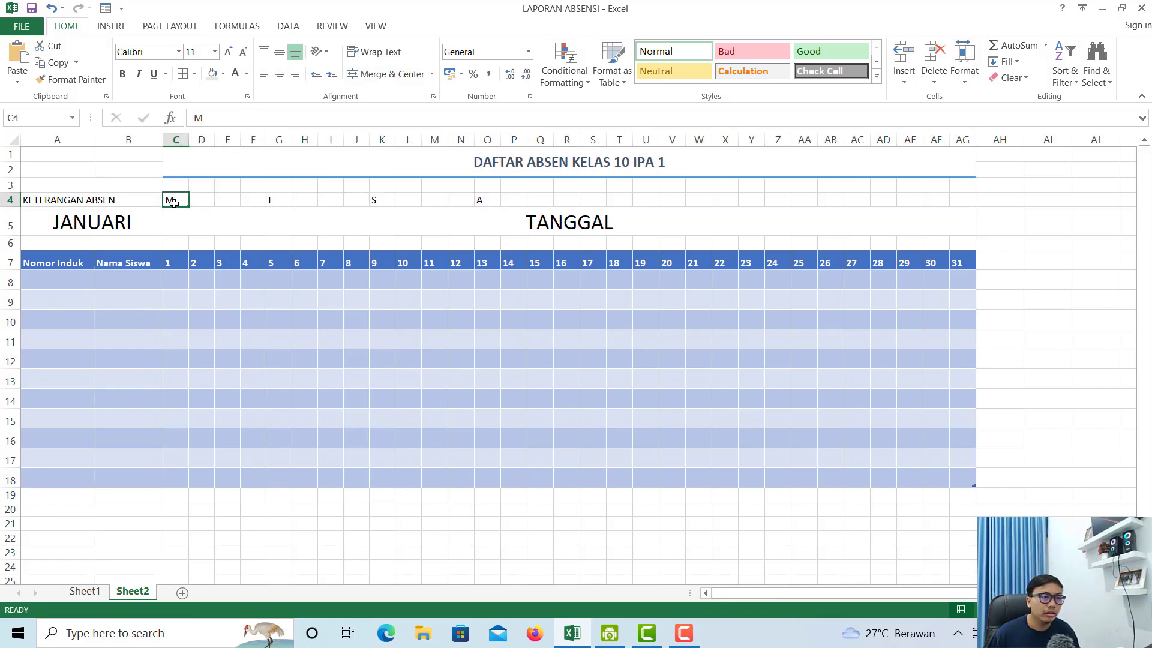
{"action": "left_click", "coordinate": [202, 202]}
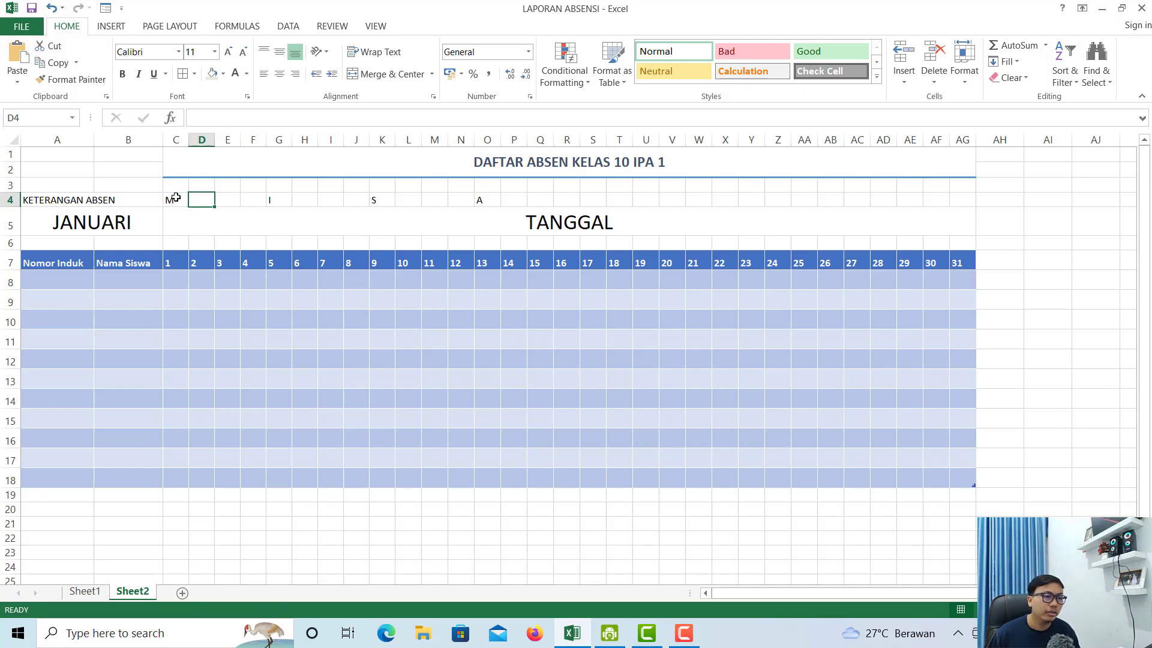
{"action": "left_click", "coordinate": [176, 198]}
- Merge and centre D4:F4 beside the M code and enter MASUK
{"action": "left_click", "coordinate": [206, 195]}
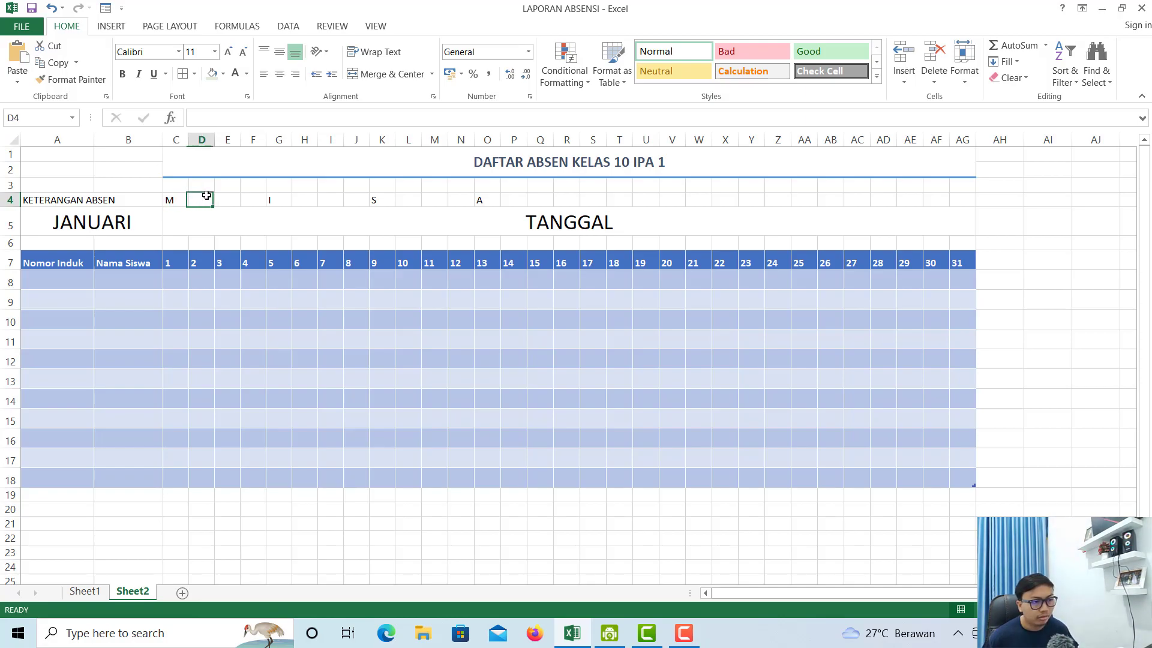
{"action": "left_click_drag", "start_coordinate": [207, 195], "coordinate": [257, 200]}
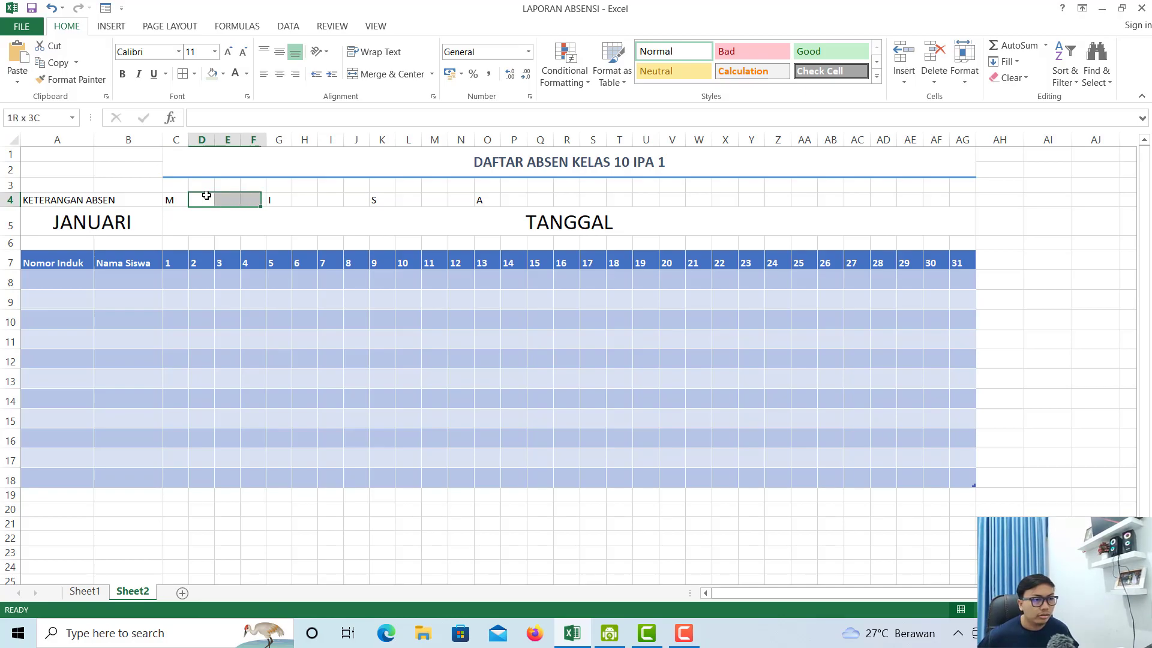
{"action": "left_click", "coordinate": [378, 75]}
{"action": "type", "text": "MASUK"}
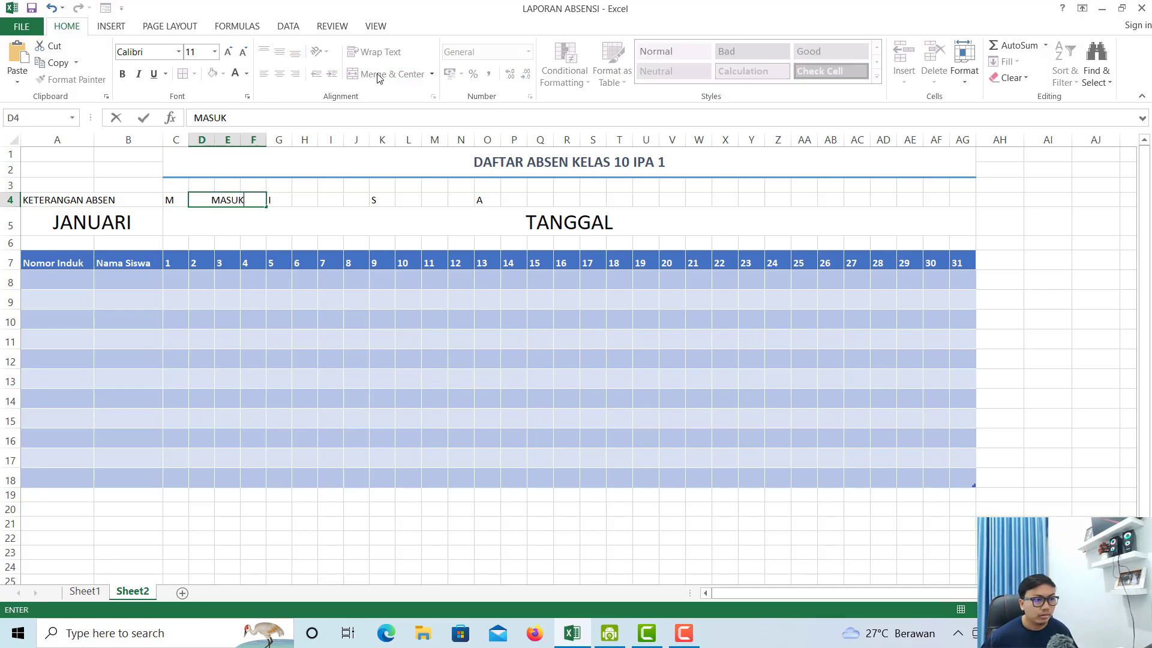
{"action": "key", "text": "Return"}
{"action": "key", "text": "Right"}
{"action": "key", "text": "Up"}
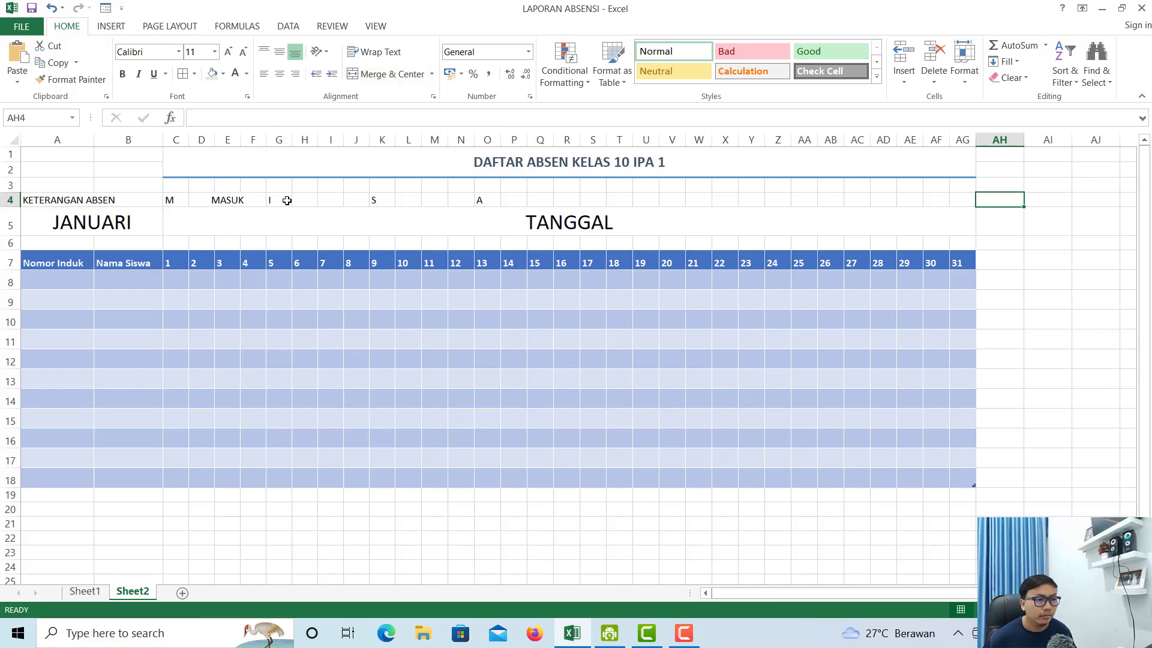
- Merge and centre H4:J4 beside the I code and enter IZIN
{"action": "left_click_drag", "start_coordinate": [309, 200], "coordinate": [360, 200]}
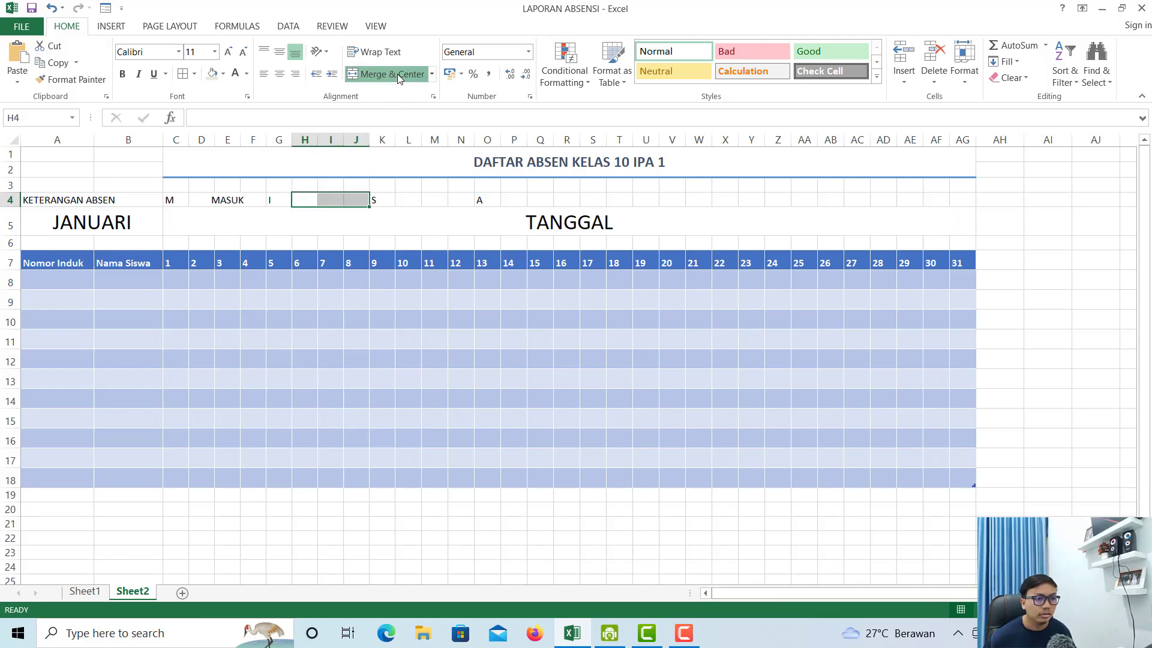
{"action": "left_click", "coordinate": [397, 73]}
{"action": "type", "text": "IZIN"}
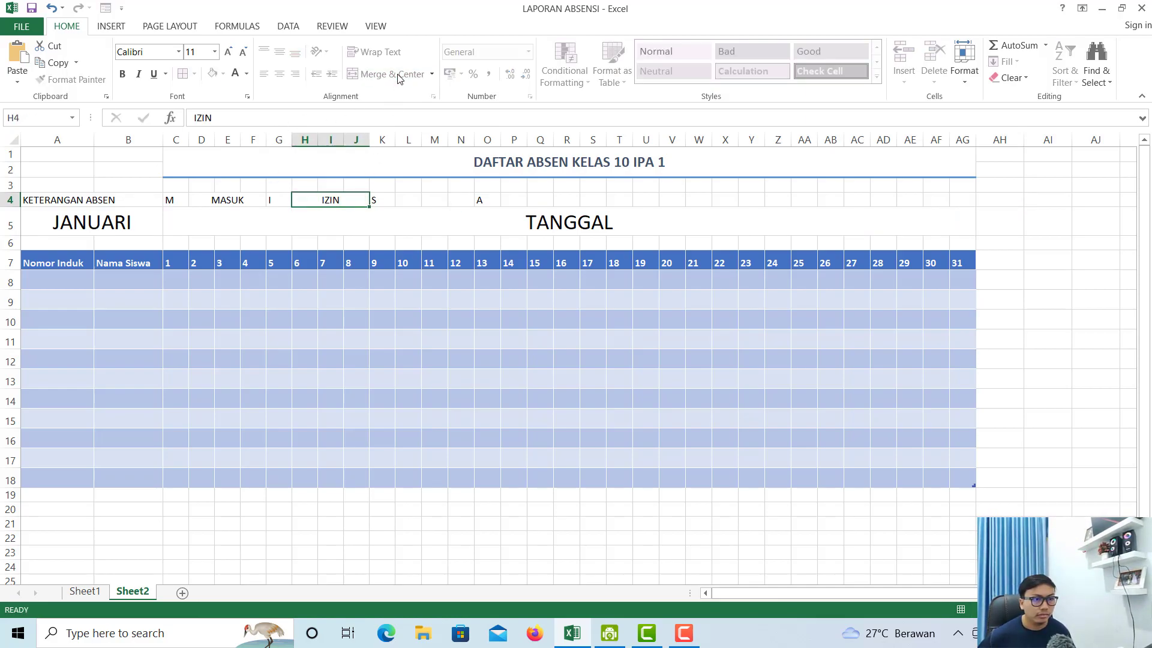
- Merge and centre L4:N4 beside the S code and enter SAKIT
{"action": "key", "text": "Right"}
{"action": "key", "text": "Right"}
{"action": "key", "text": "shift+Right"}
{"action": "key", "text": "shift+Right"}
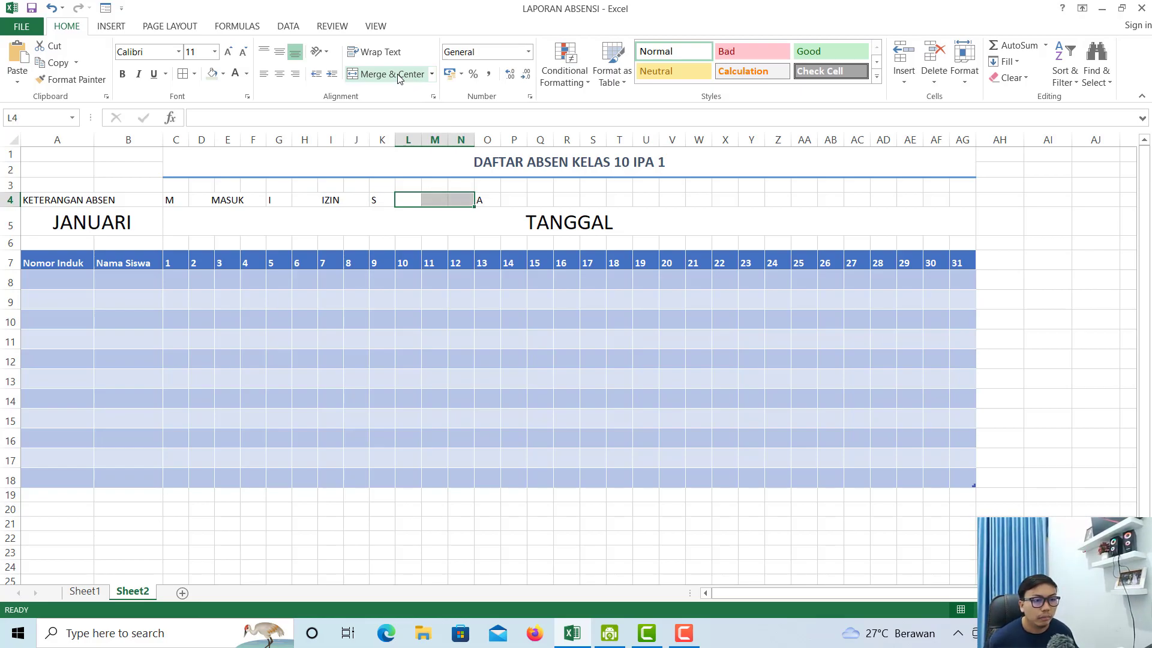
{"action": "left_click", "coordinate": [399, 78]}
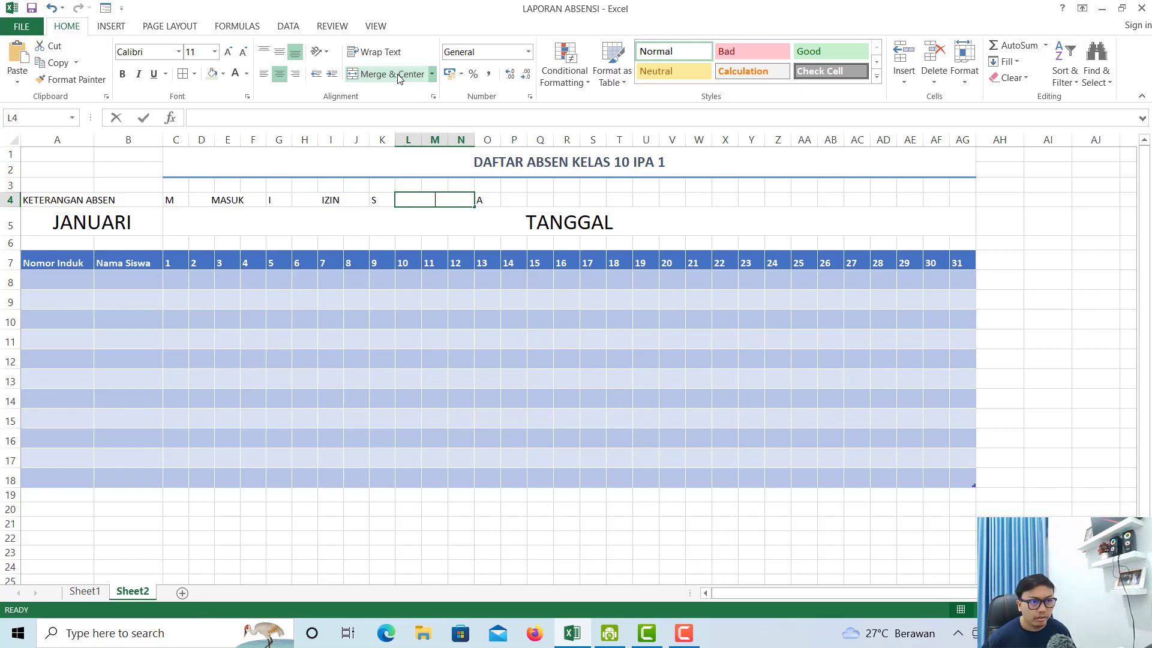
{"action": "type", "text": "SAKITY"}
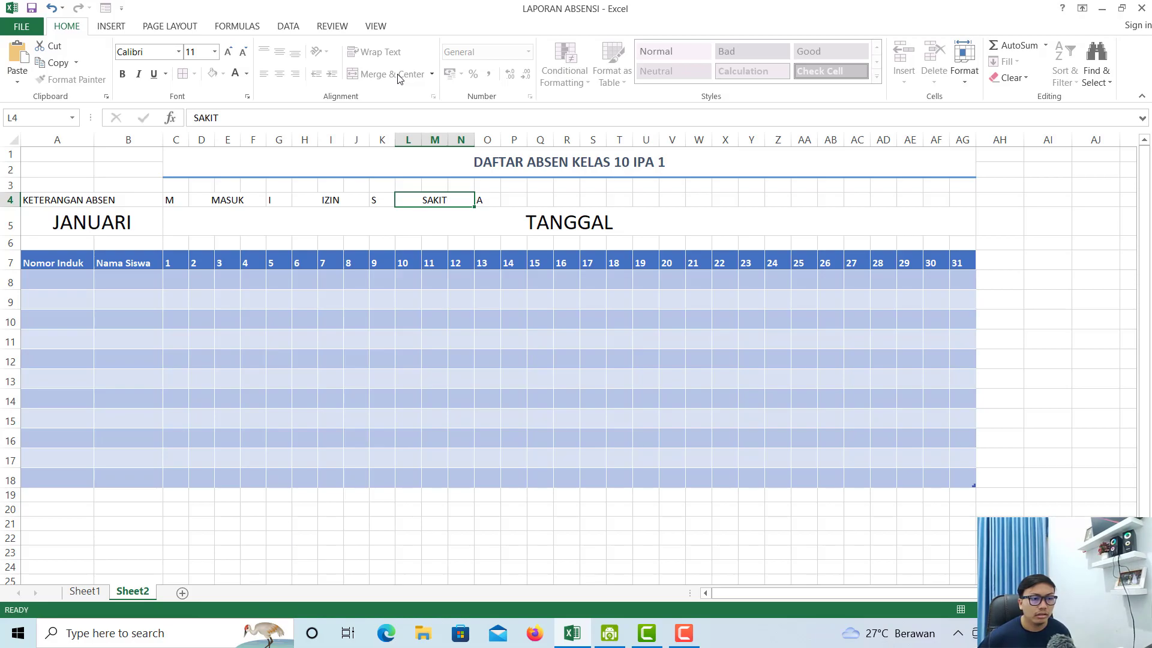
- Merge and centre P4:R4 beside the A code and enter ALFA
{"action": "key", "text": "Right"}
{"action": "key", "text": "Right"}
{"action": "key", "text": "shift+Right"}
{"action": "key", "text": "shift+Right"}
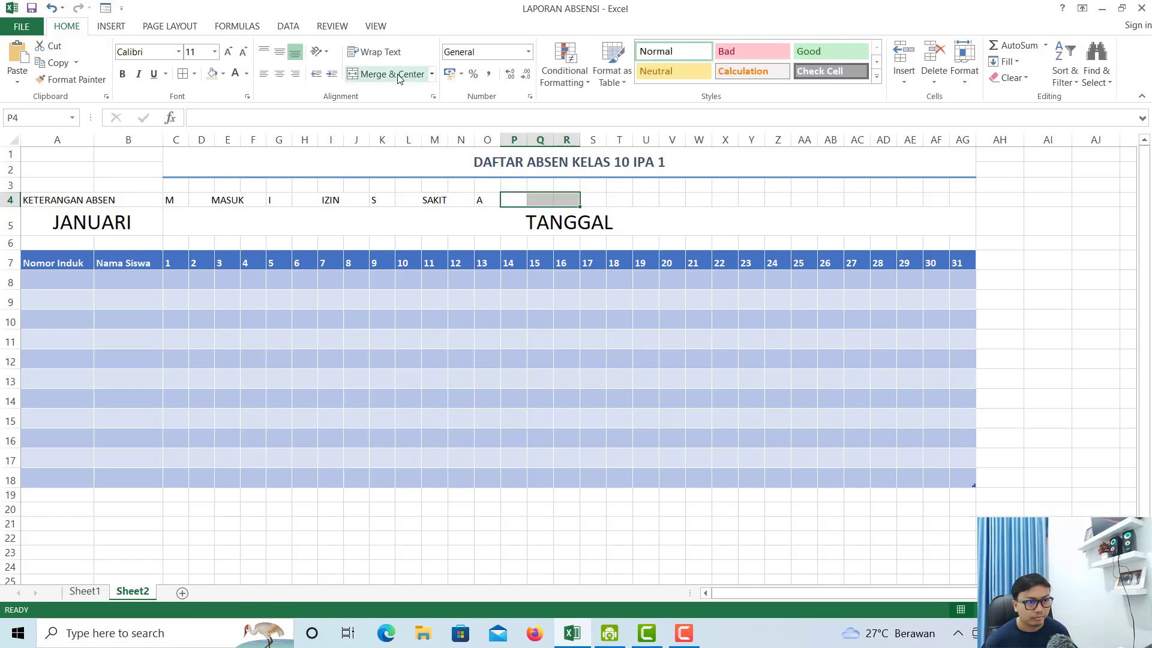
{"action": "left_click", "coordinate": [399, 78]}
{"action": "type", "text": "ALFA"}
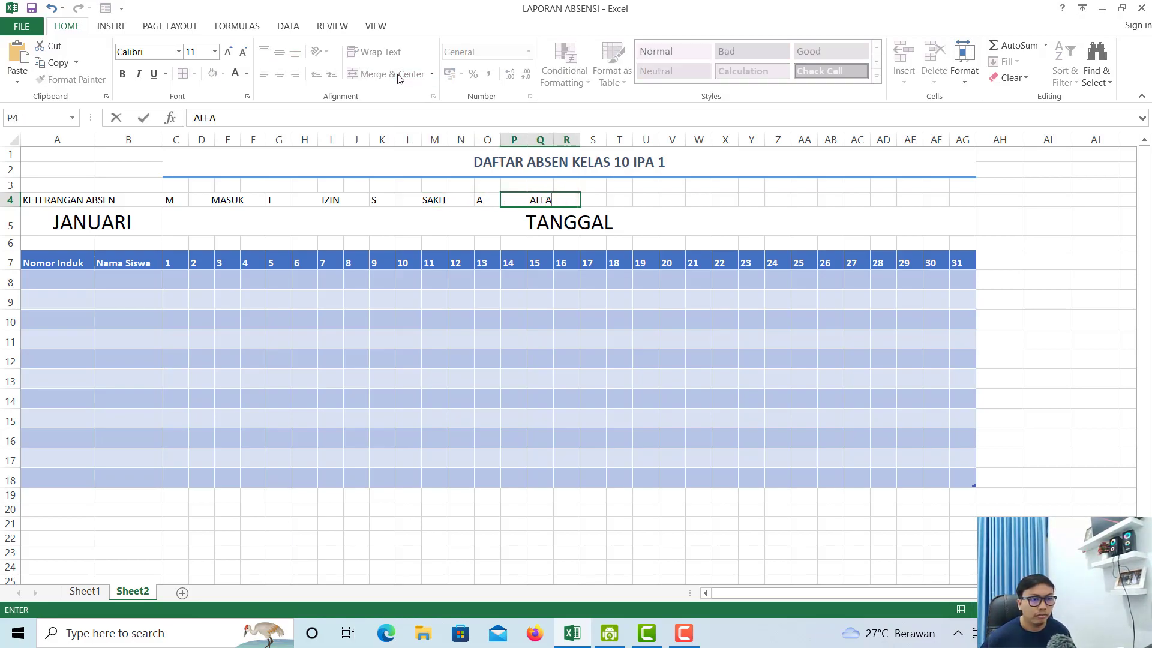
{"action": "key", "text": "Return"}
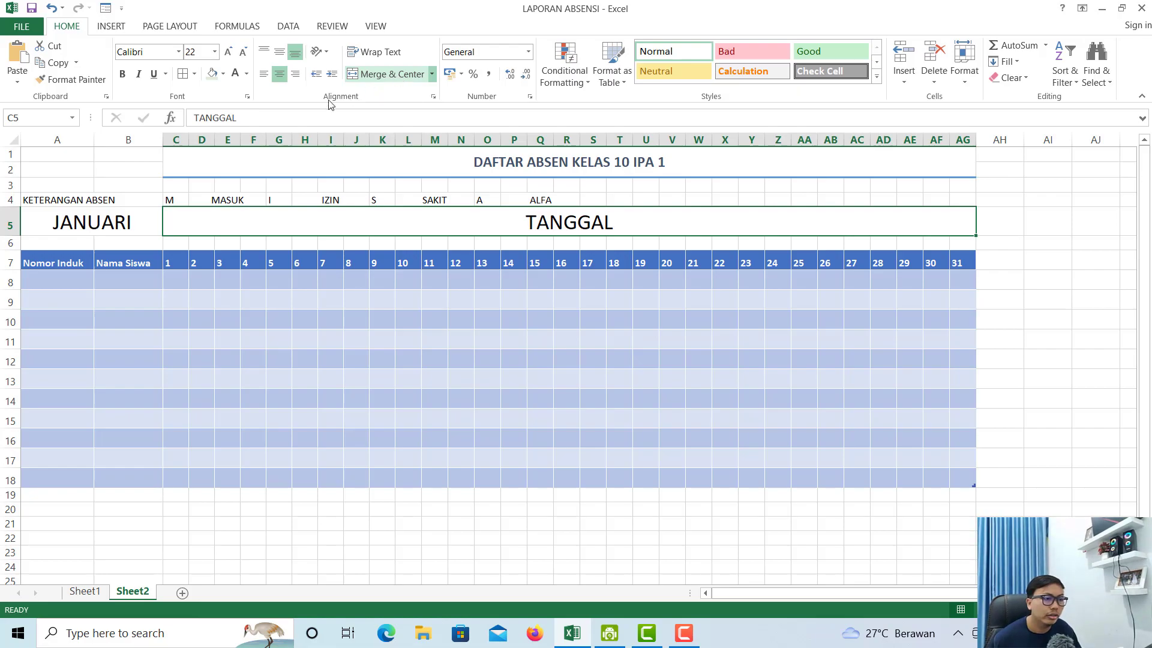
- Examine how the Masuk, Izin, Sakit and Alfa labels are formatted in the legend on Sheet1
{"action": "left_click", "coordinate": [172, 200]}
{"action": "left_click", "coordinate": [219, 203]}
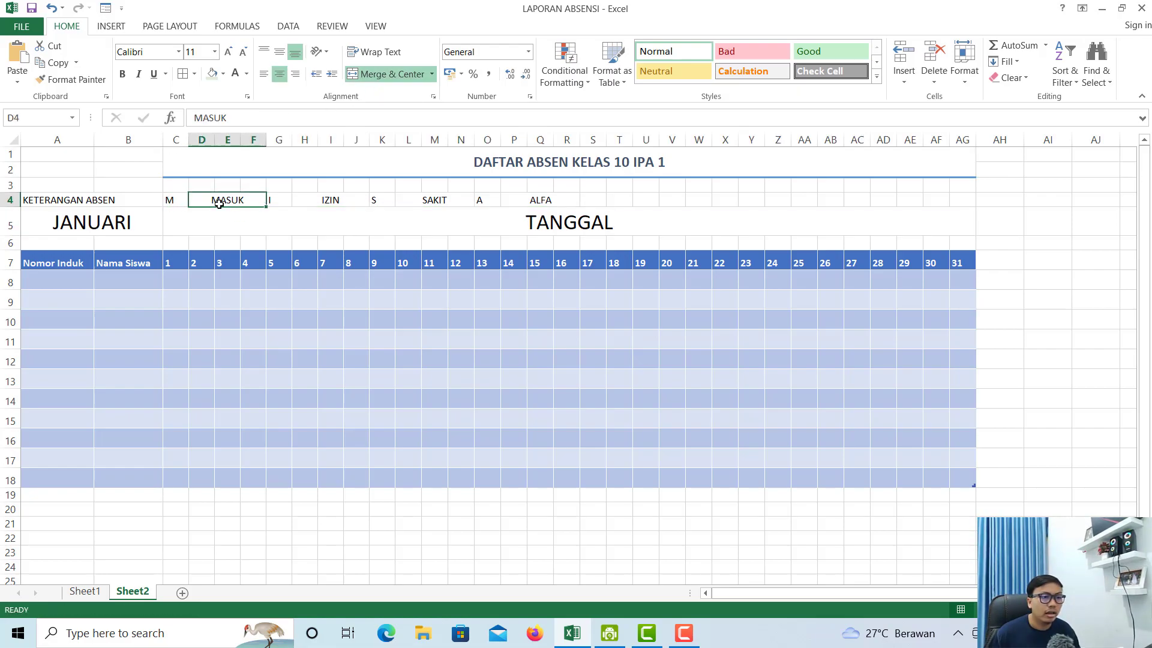
{"action": "left_click", "coordinate": [170, 200]}
{"action": "left_click", "coordinate": [216, 200]}
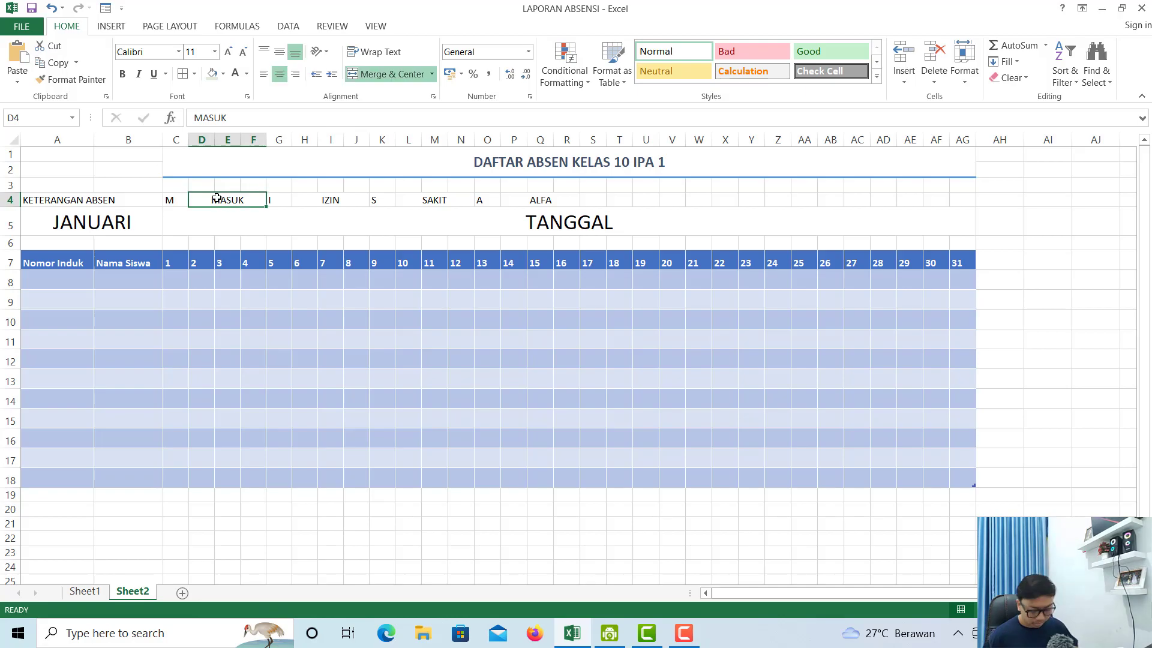
{"action": "left_click", "coordinate": [84, 590]}
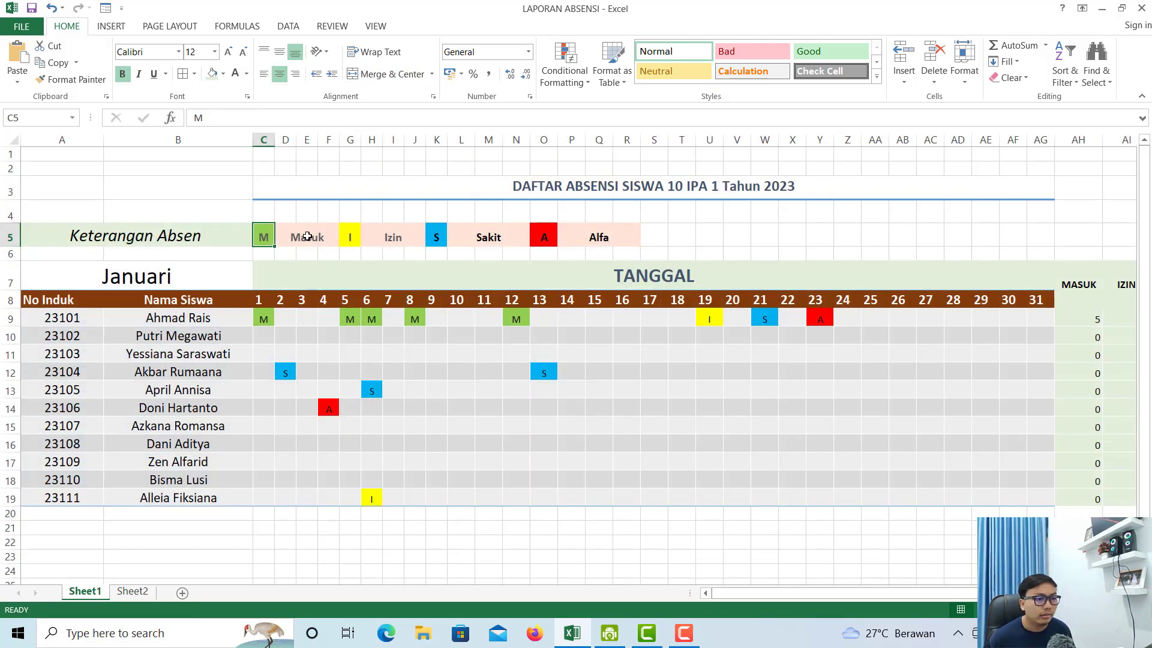
{"action": "left_click", "coordinate": [306, 237]}
{"action": "left_click", "coordinate": [387, 237]}
{"action": "left_click", "coordinate": [481, 237]}
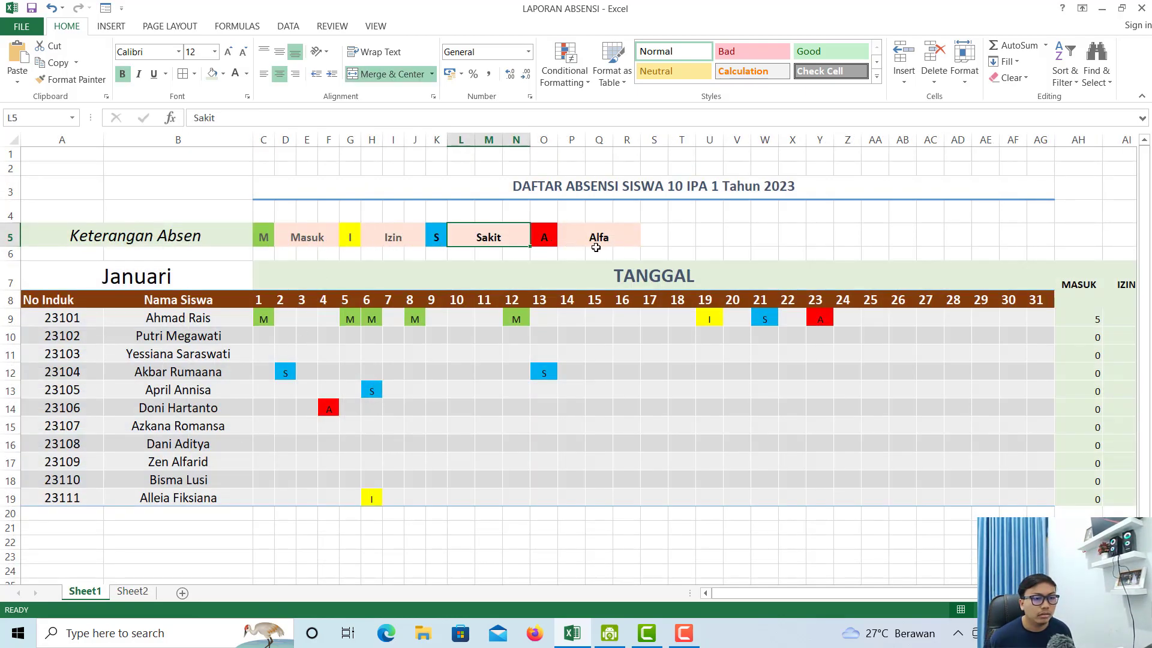
{"action": "left_click", "coordinate": [132, 591]}
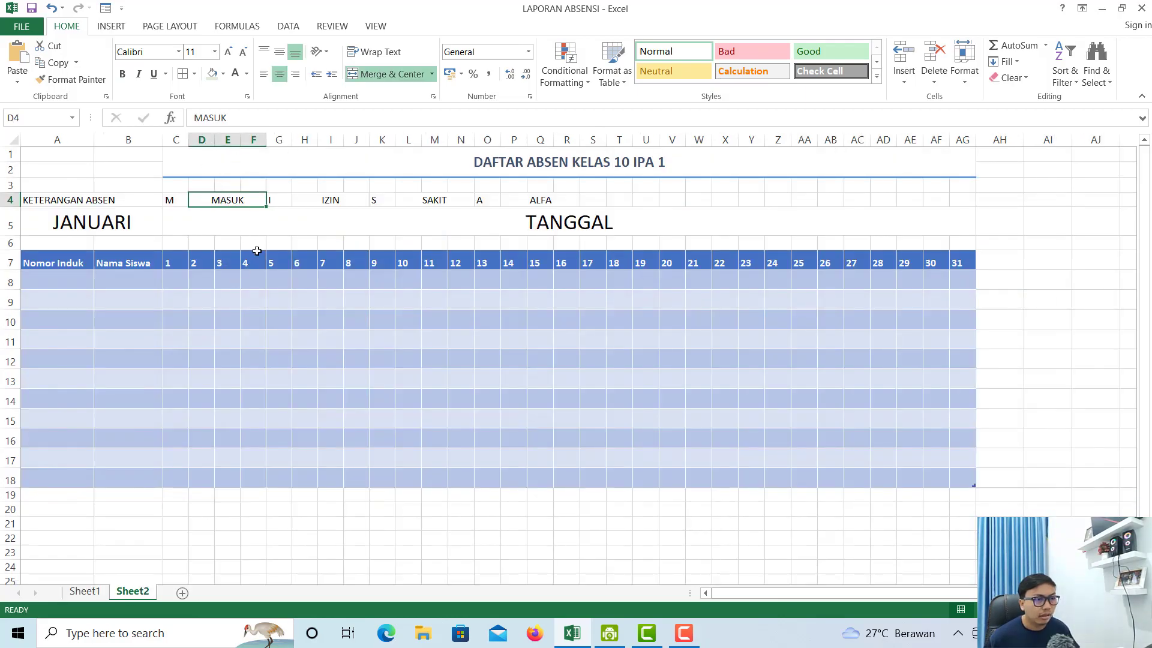
- Fill the MASUK, IZIN, SAKIT and ALFA label cells on Sheet2 with the lightest orange theme colour
{"action": "left_click", "coordinate": [327, 200], "text": "ctrl"}
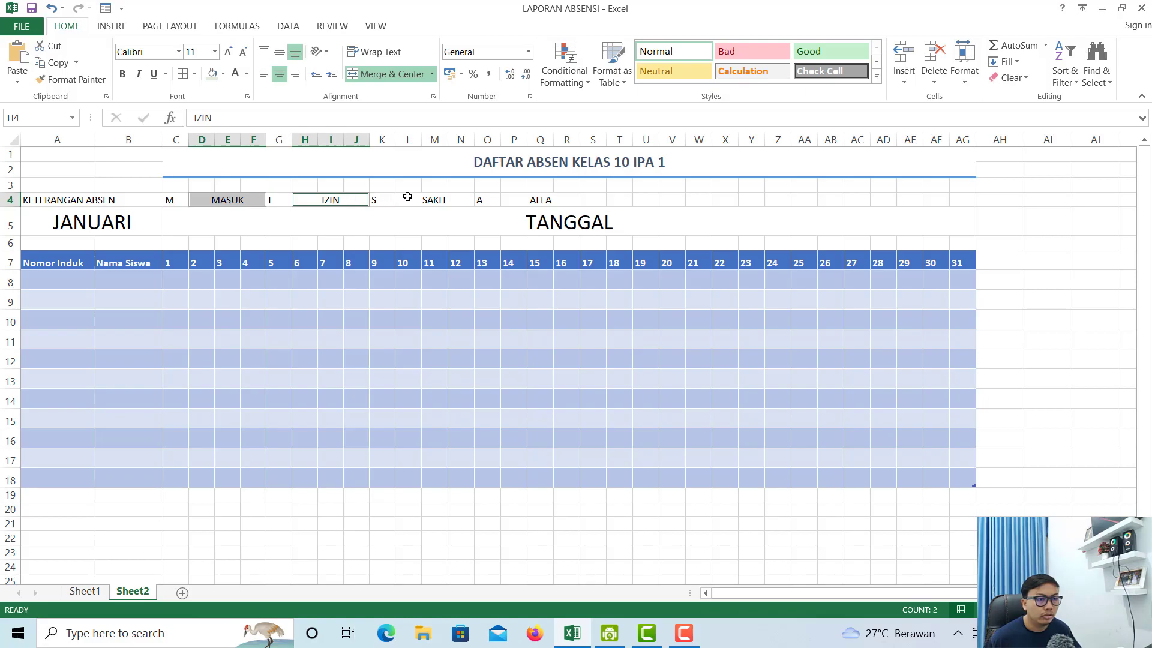
{"action": "left_click", "coordinate": [433, 200], "text": "ctrl"}
{"action": "left_click", "coordinate": [519, 200], "text": "ctrl"}
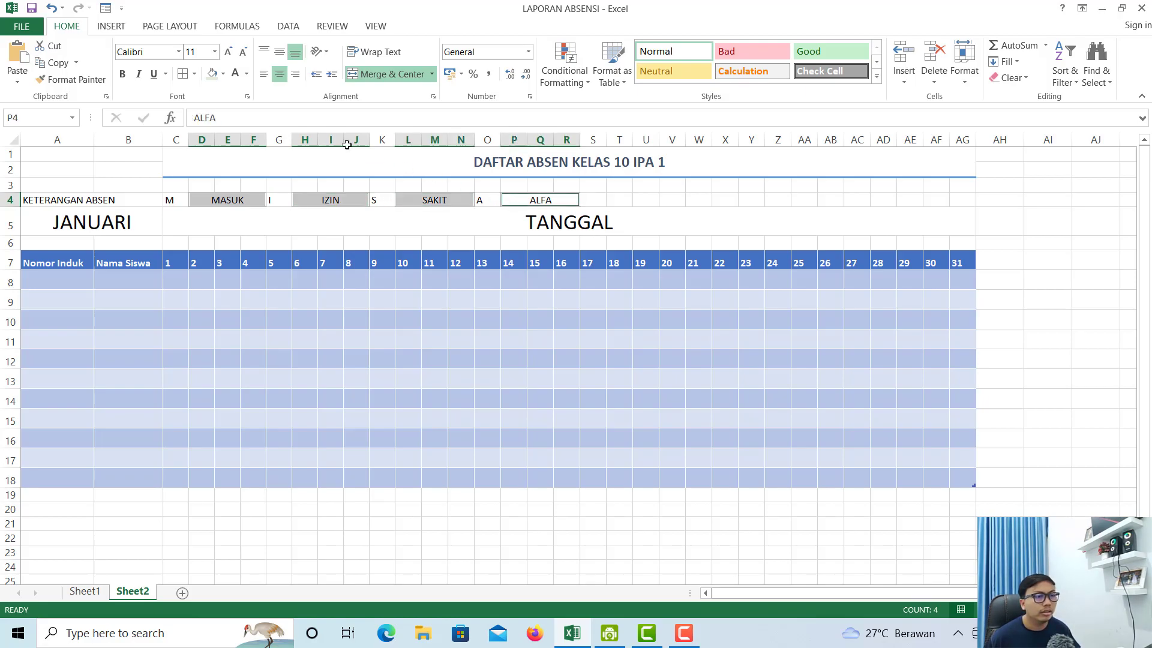
{"action": "left_click", "coordinate": [223, 74]}
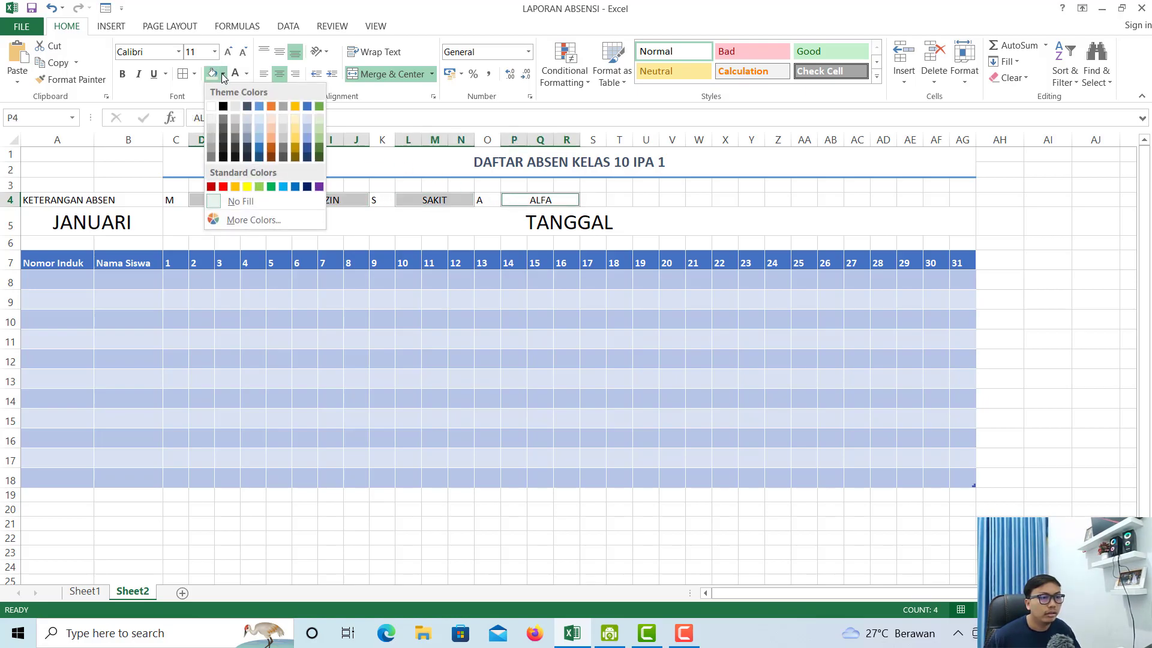
{"action": "left_click", "coordinate": [273, 119]}
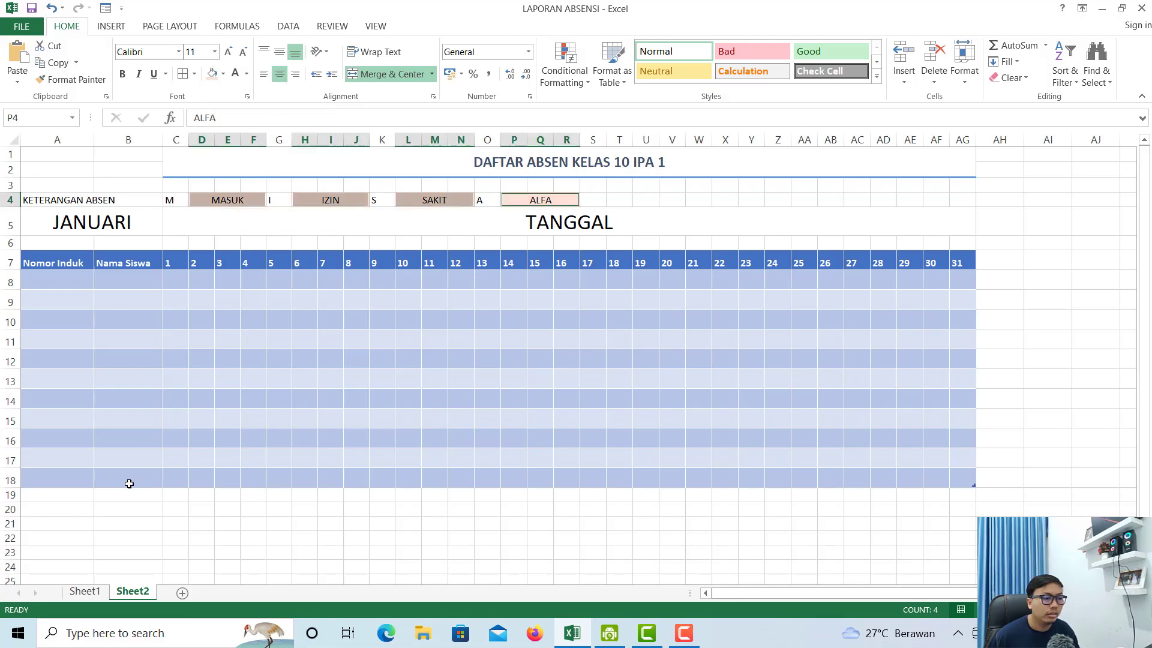
- Following the legend on Sheet1, fill the M code cell C4 on Sheet2 with standard green
{"action": "left_click", "coordinate": [84, 592]}
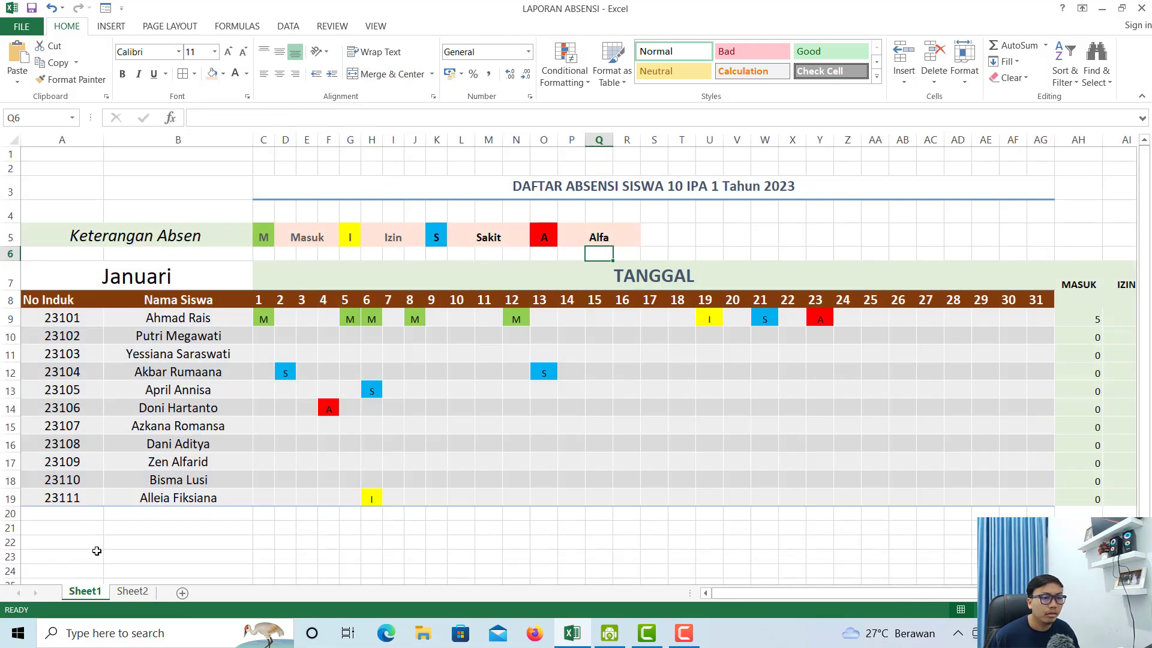
{"action": "left_click", "coordinate": [143, 593]}
{"action": "left_click", "coordinate": [176, 200]}
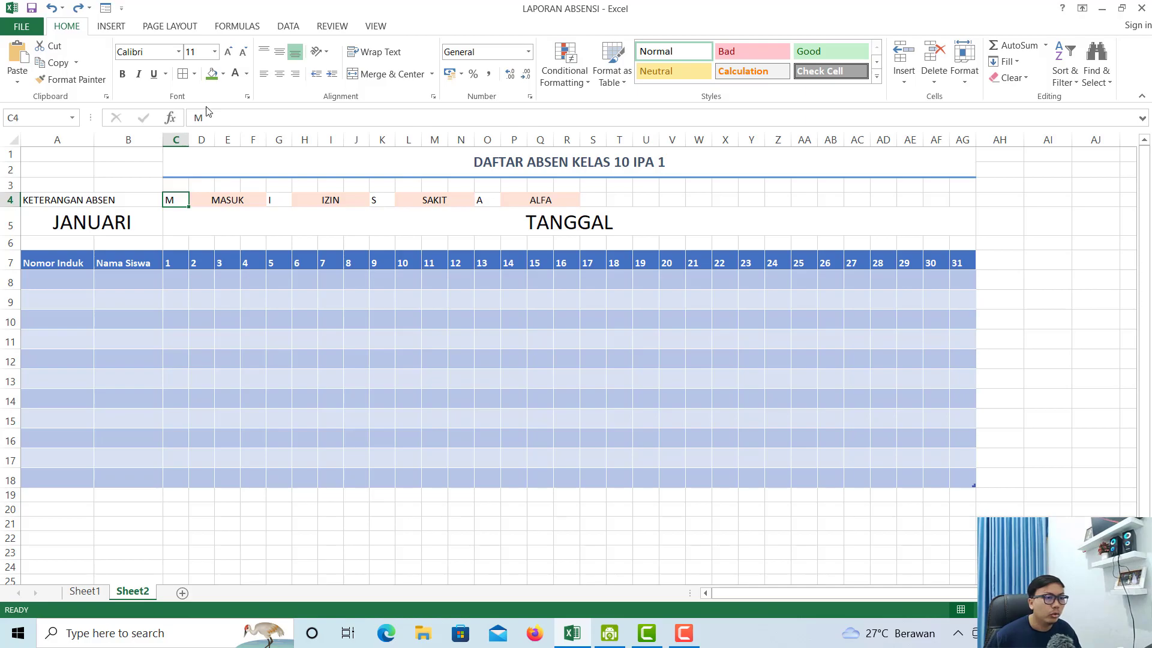
{"action": "left_click", "coordinate": [222, 74]}
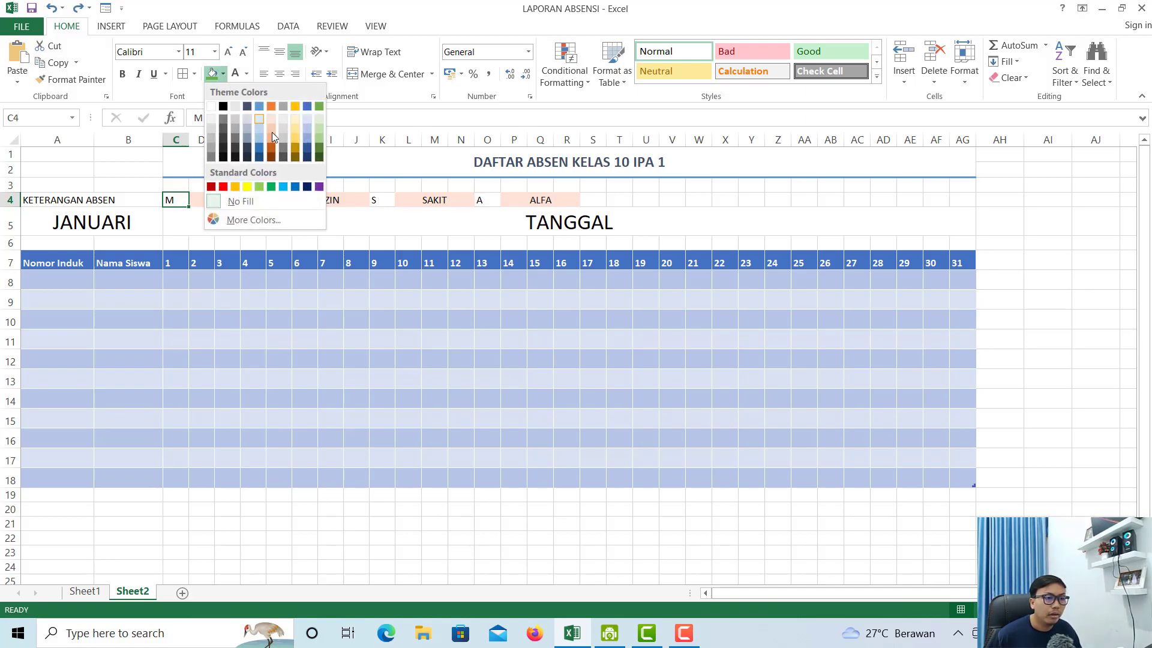
{"action": "left_click", "coordinate": [271, 186]}
- Check the I code's colour on Sheet1 and fill cell G4 on Sheet2 with standard yellow
{"action": "left_click", "coordinate": [279, 200]}
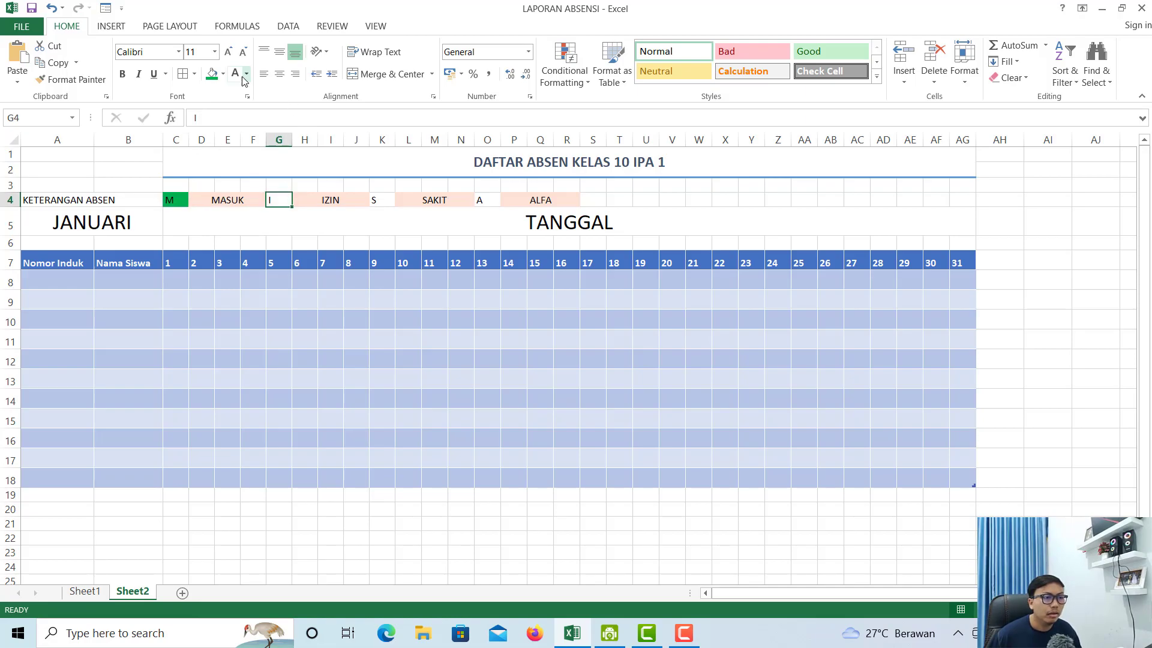
{"action": "left_click", "coordinate": [223, 73]}
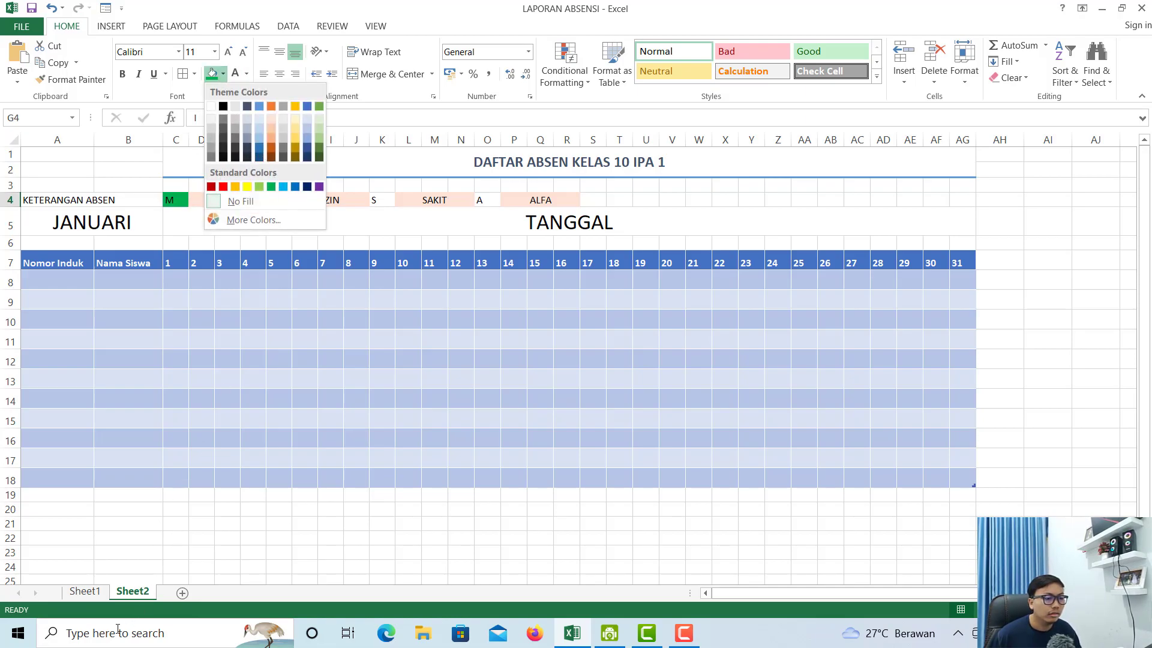
{"action": "key", "text": "Escape"}
{"action": "left_click", "coordinate": [85, 592]}
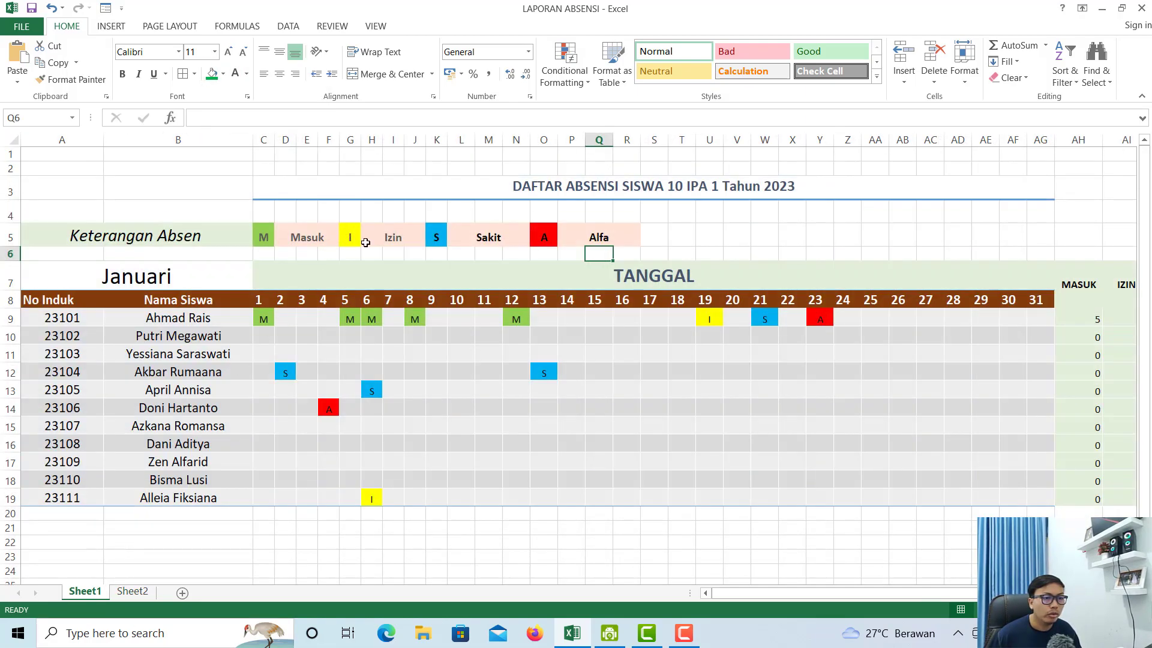
{"action": "left_click", "coordinate": [132, 592]}
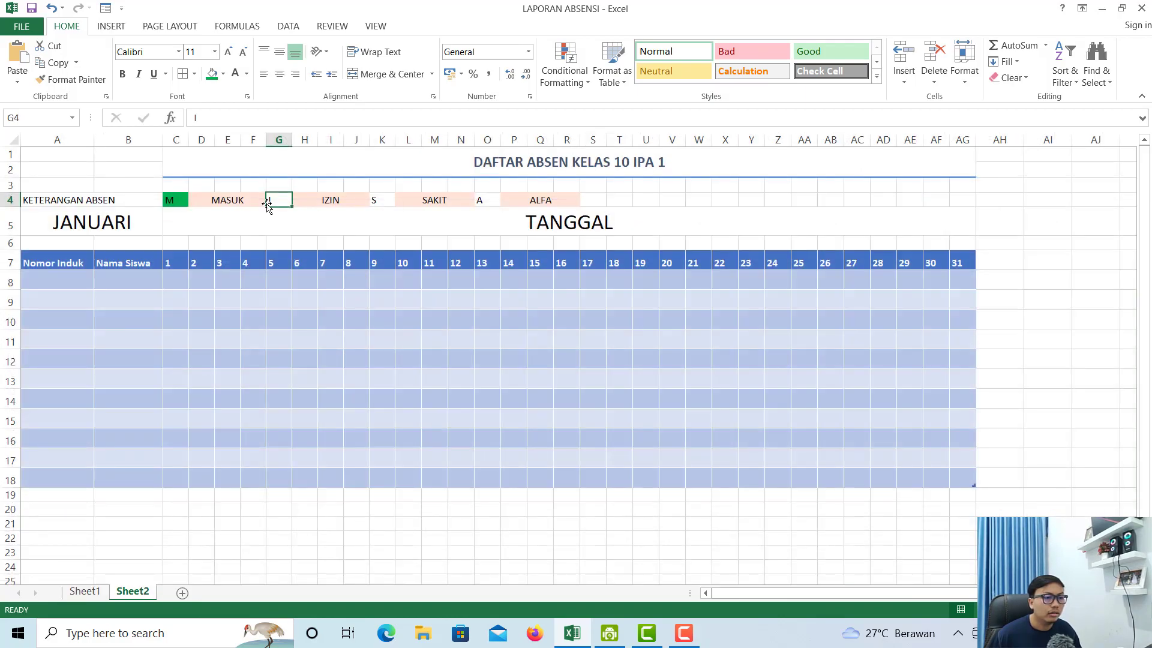
{"action": "left_click", "coordinate": [222, 74]}
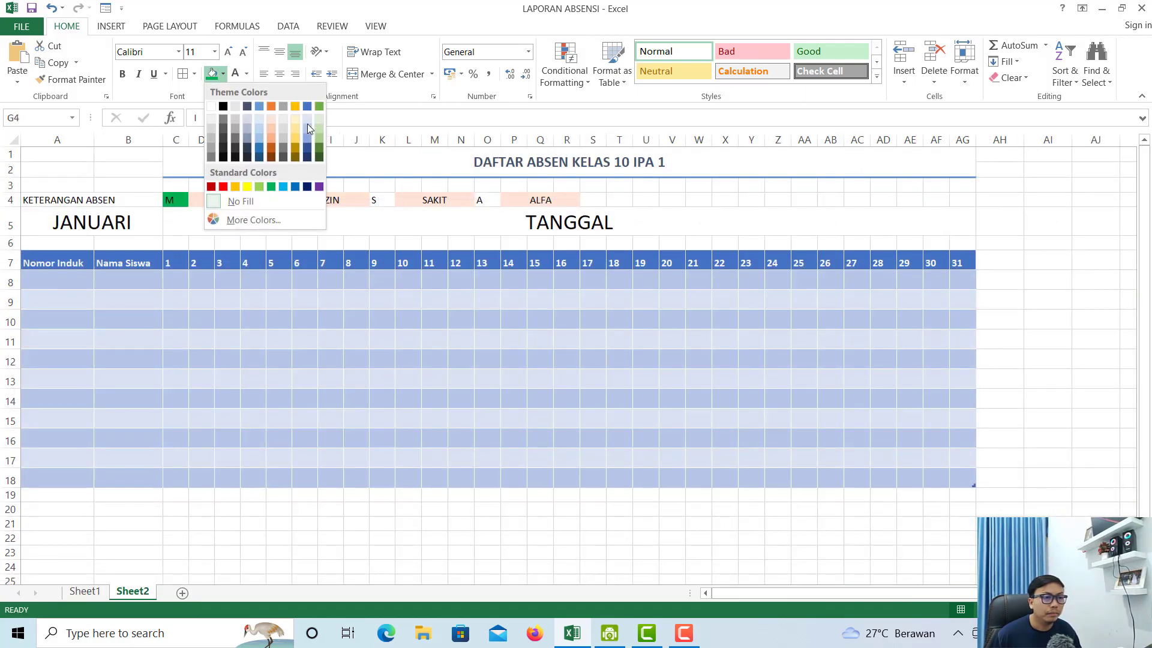
{"action": "left_click", "coordinate": [246, 186]}
- Fill the S code cell K4 with standard light blue and the A code cell O4 with standard red
{"action": "left_click", "coordinate": [375, 200]}
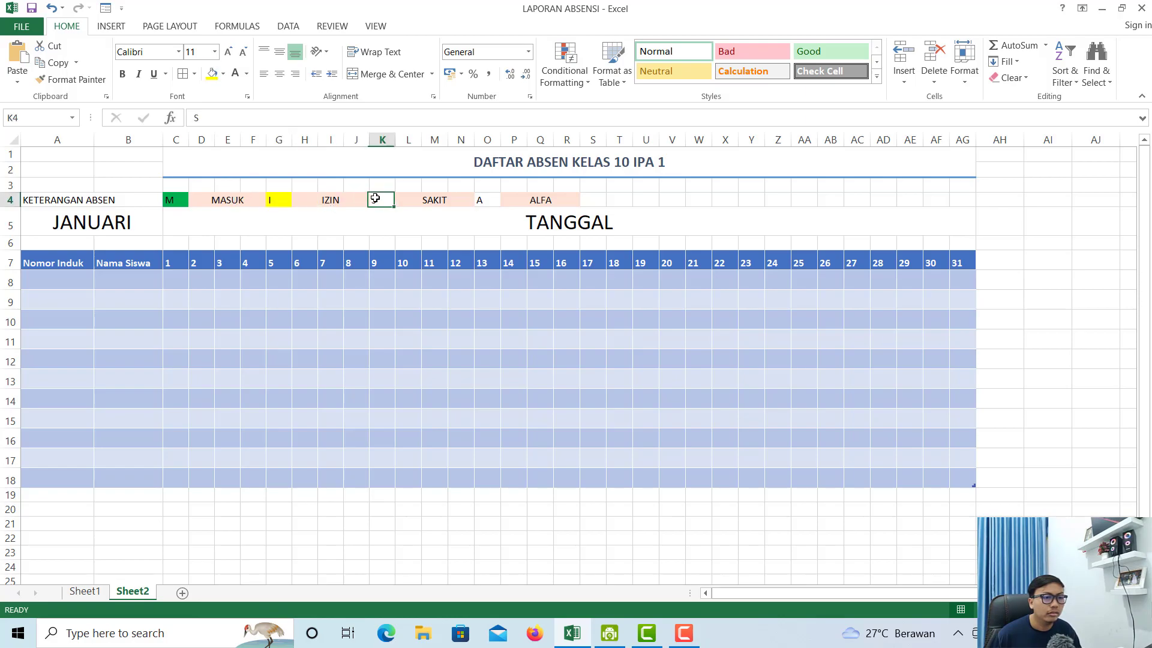
{"action": "left_click", "coordinate": [223, 73]}
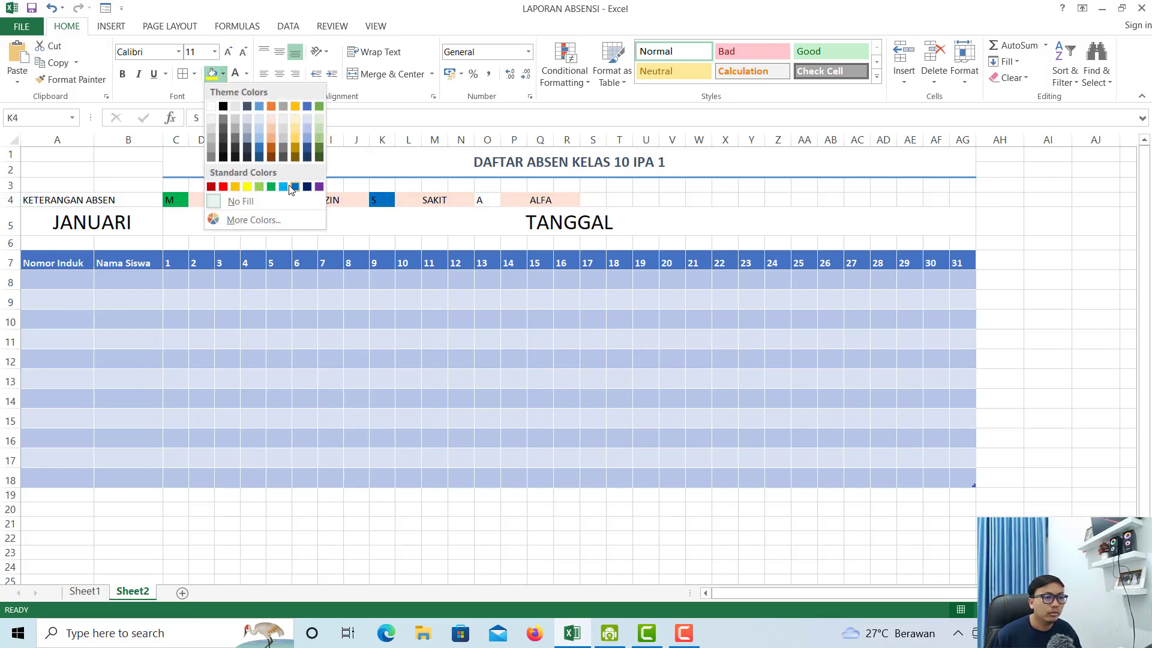
{"action": "left_click", "coordinate": [279, 187]}
{"action": "left_click", "coordinate": [479, 200]}
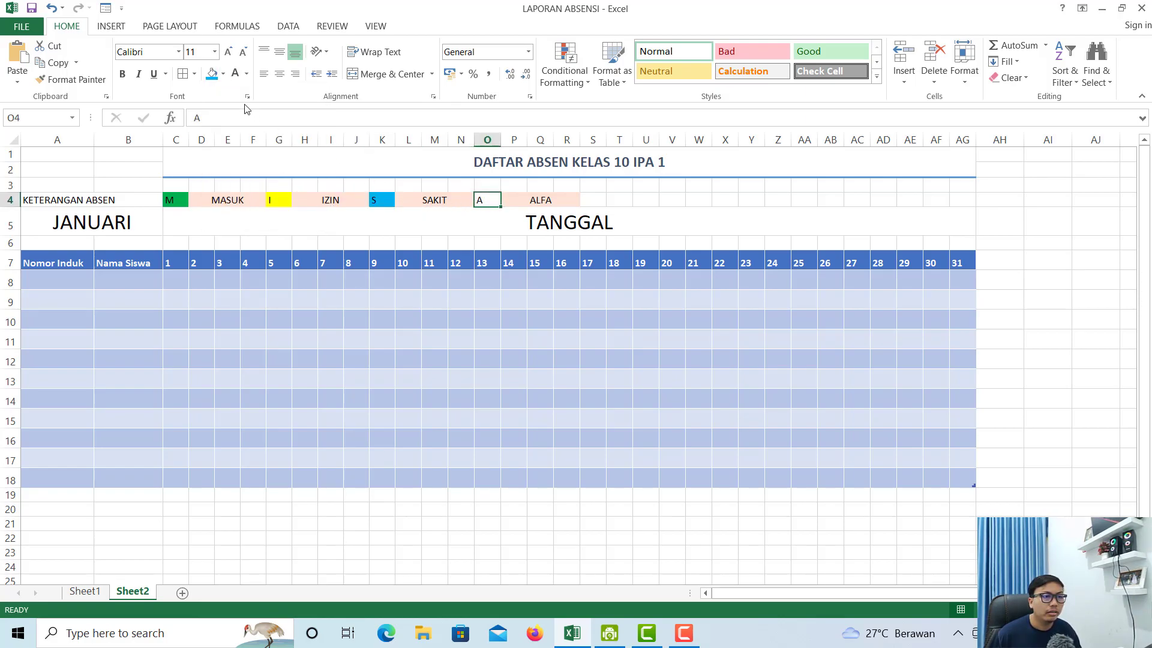
{"action": "left_click", "coordinate": [223, 73]}
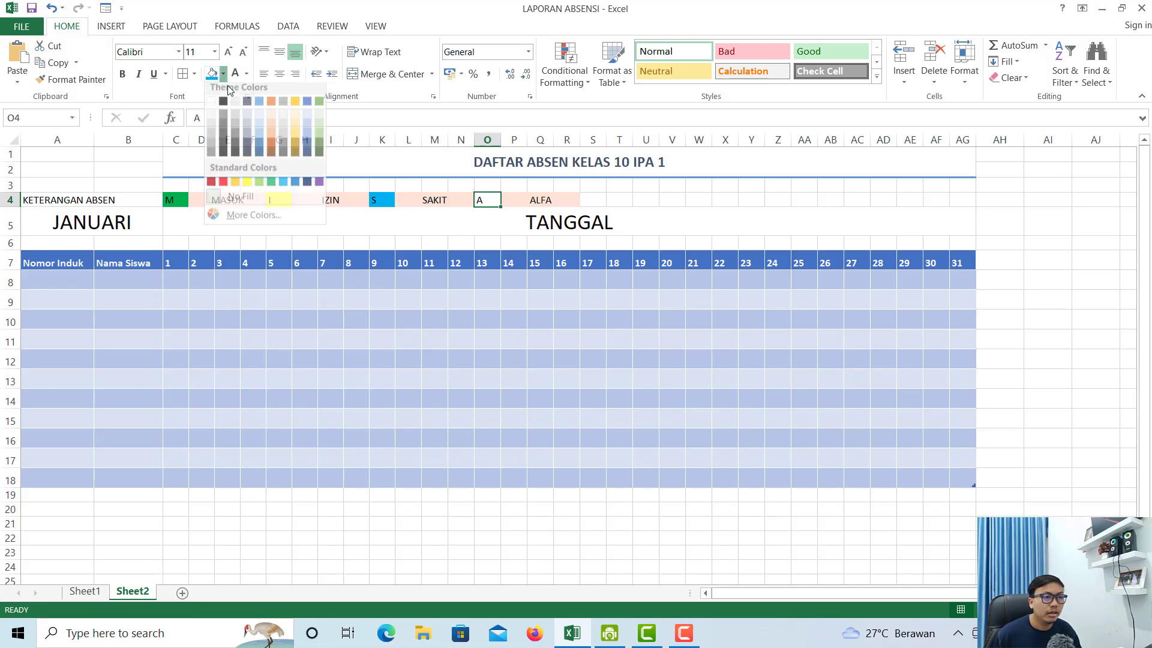
{"action": "left_click", "coordinate": [222, 187]}
{"action": "left_click", "coordinate": [315, 221]}
- Merge and centre the KETERANGAN ABSEN label across A4:B4 and make it bold and italic
{"action": "left_click", "coordinate": [48, 199]}
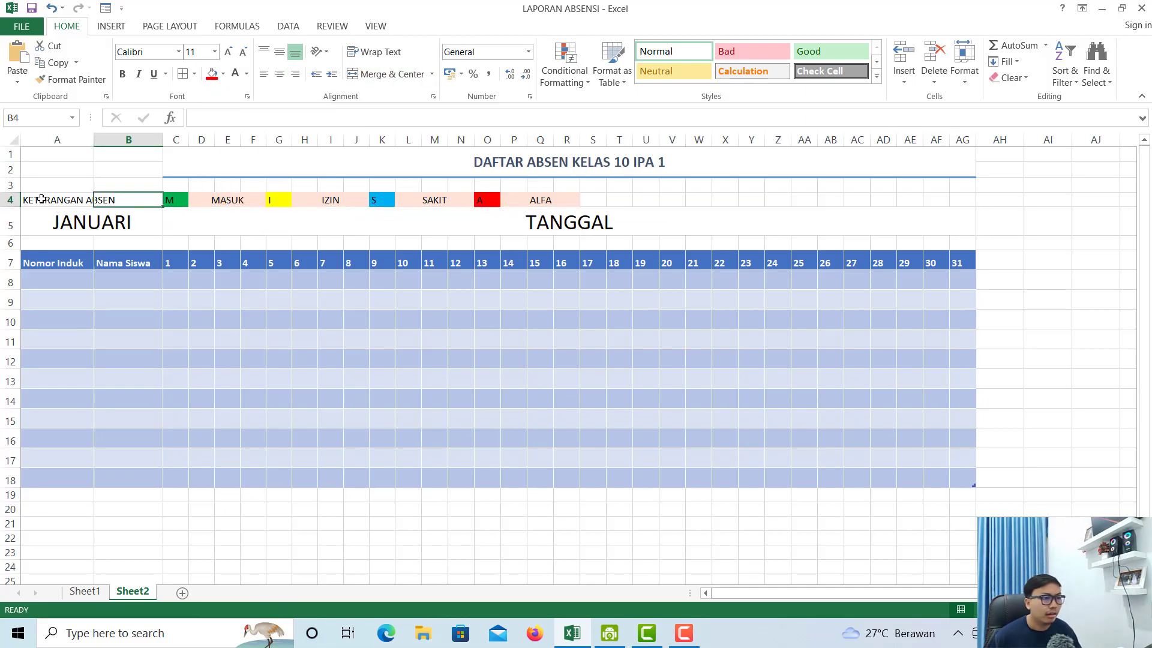
{"action": "left_click_drag", "start_coordinate": [57, 204], "coordinate": [102, 200]}
{"action": "left_click", "coordinate": [384, 74]}
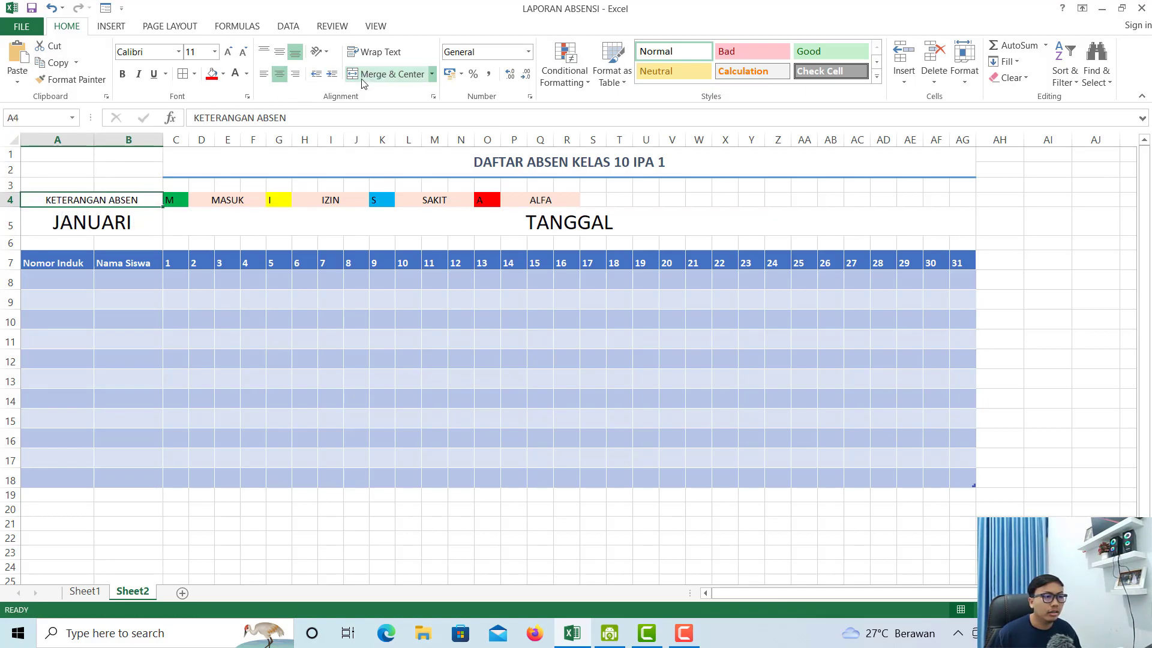
{"action": "left_click", "coordinate": [123, 74]}
{"action": "left_click", "coordinate": [138, 73]}
{"action": "left_click", "coordinate": [128, 280]}
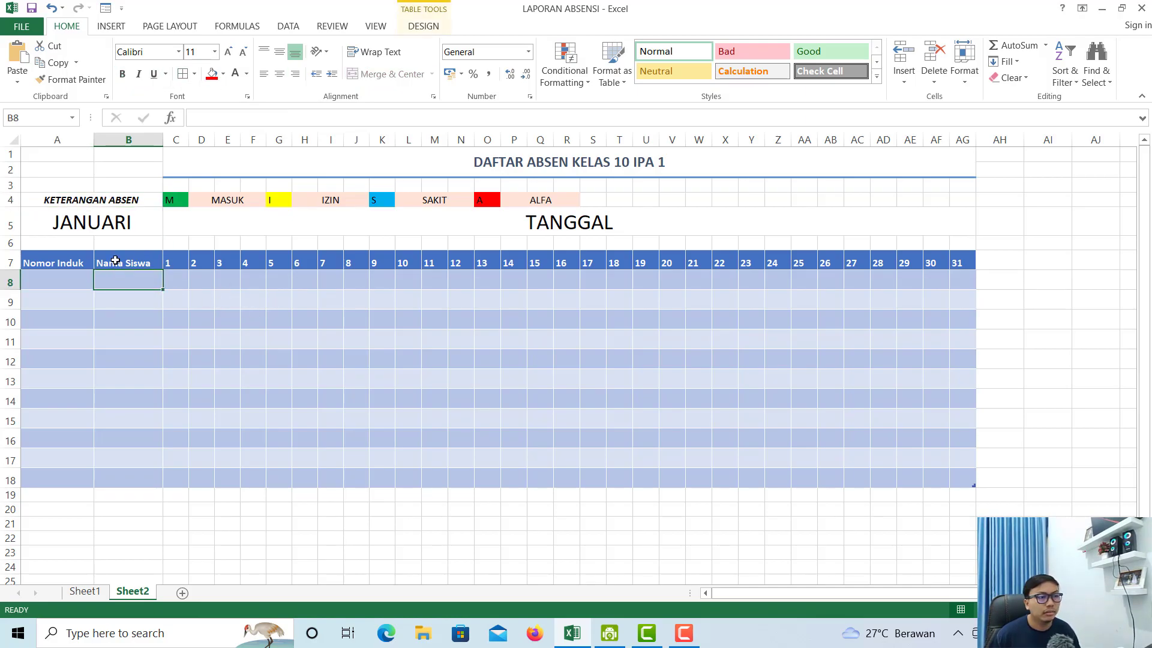
- Remove the italic formatting from the KETERANGAN ABSEN label, keeping it bold
{"action": "left_click", "coordinate": [201, 200]}
{"action": "left_click", "coordinate": [126, 200]}
{"action": "left_click", "coordinate": [233, 167]}
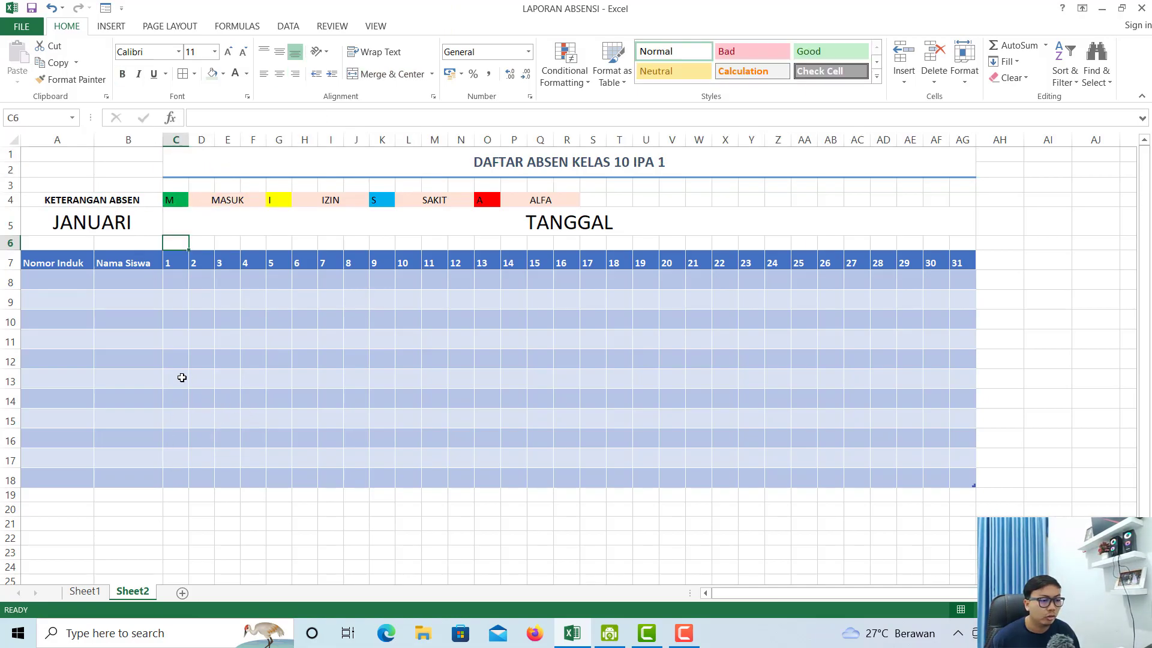
- Compare the heading spacing with Sheet1 and delete the blank row 6 above the attendance table on Sheet2
{"action": "left_click", "coordinate": [85, 591]}
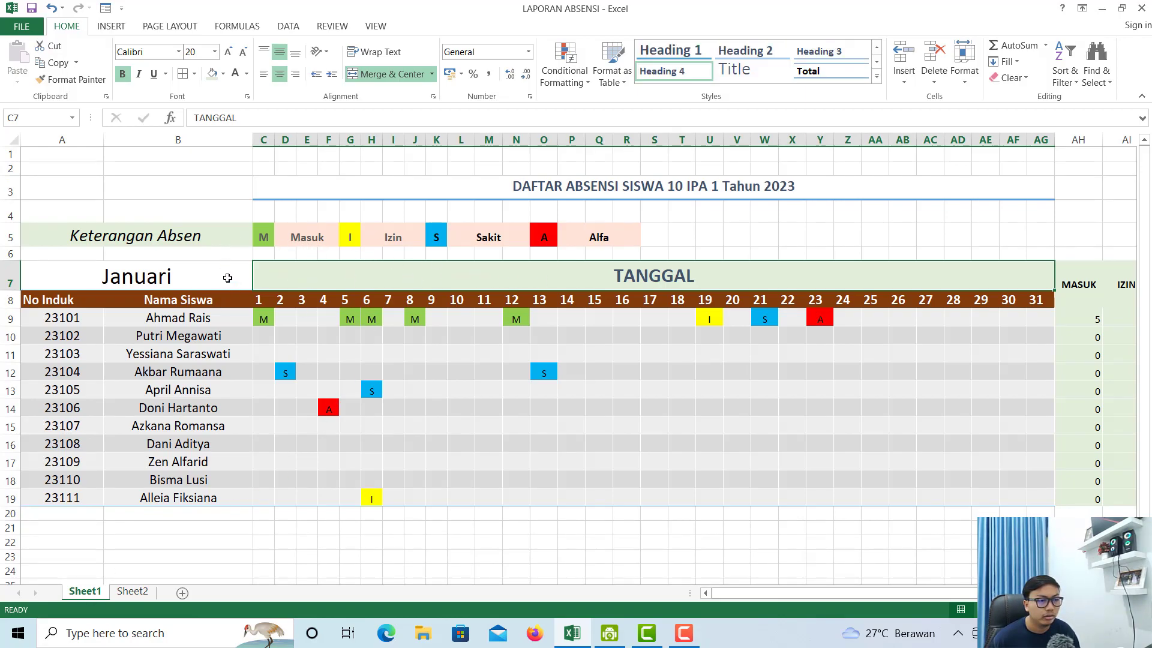
{"action": "left_click", "coordinate": [227, 278]}
{"action": "left_click", "coordinate": [132, 591]}
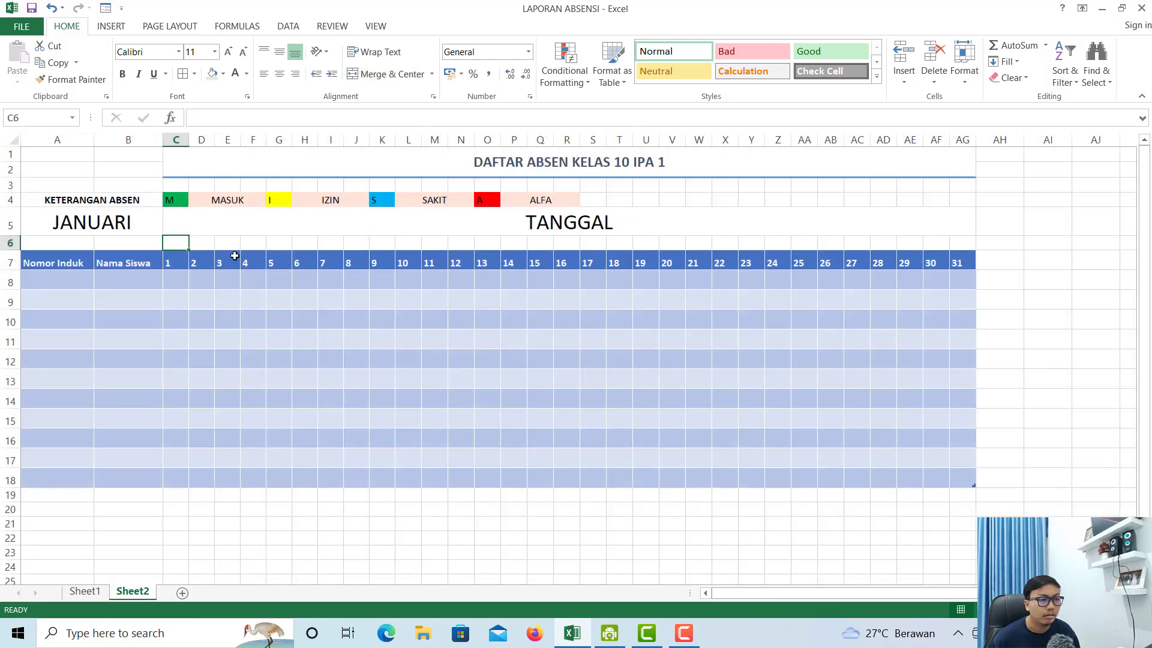
{"action": "left_click", "coordinate": [7, 243]}
{"action": "right_click", "coordinate": [8, 243]}
{"action": "left_click", "coordinate": [57, 363]}
{"action": "left_click", "coordinate": [404, 324]}
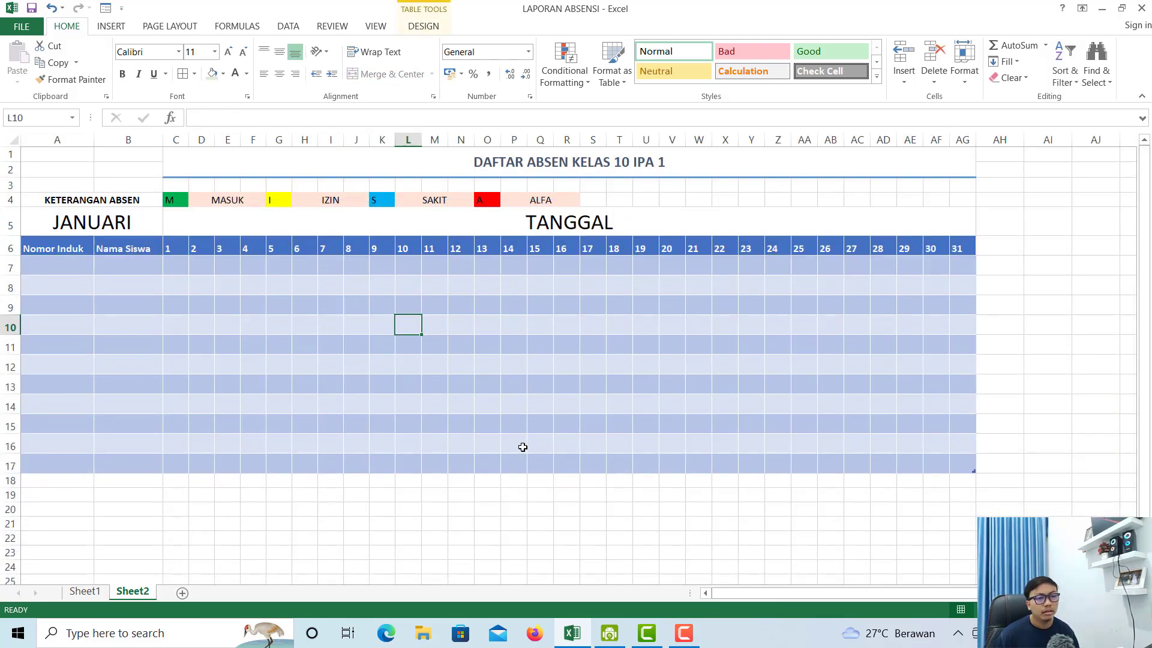
- Examine how the MASUK, IZIN, SAKIT and ALFA totals columns sit beside the daily attendance grid on Sheet1
{"action": "left_click", "coordinate": [84, 591]}
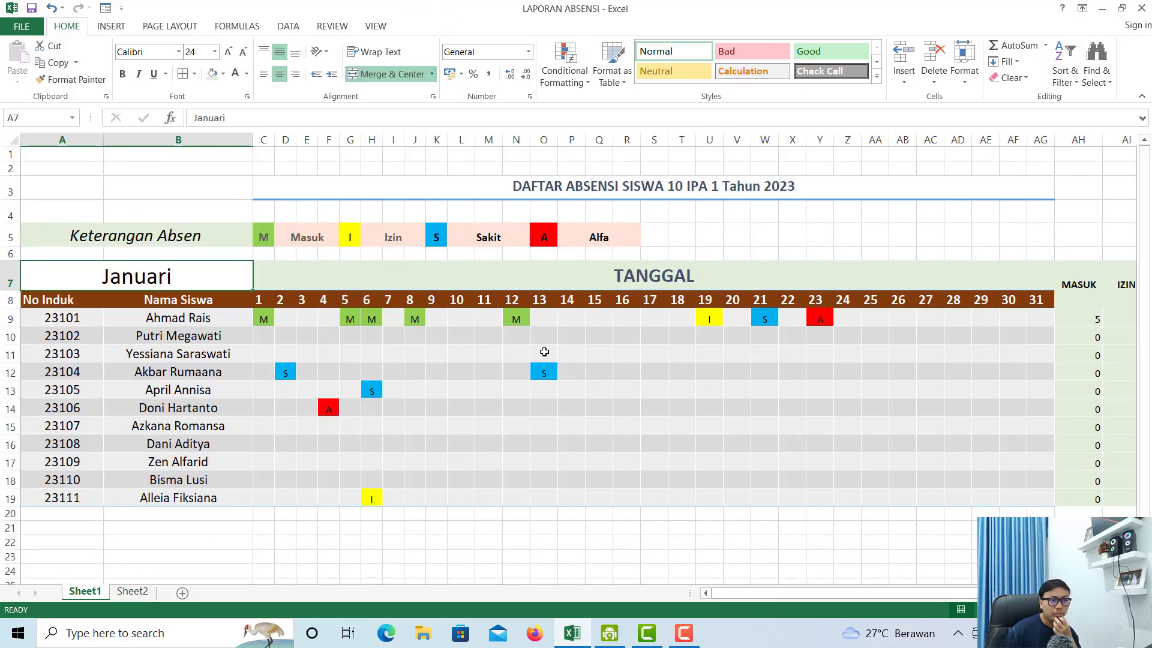
{"action": "left_click", "coordinate": [133, 592]}
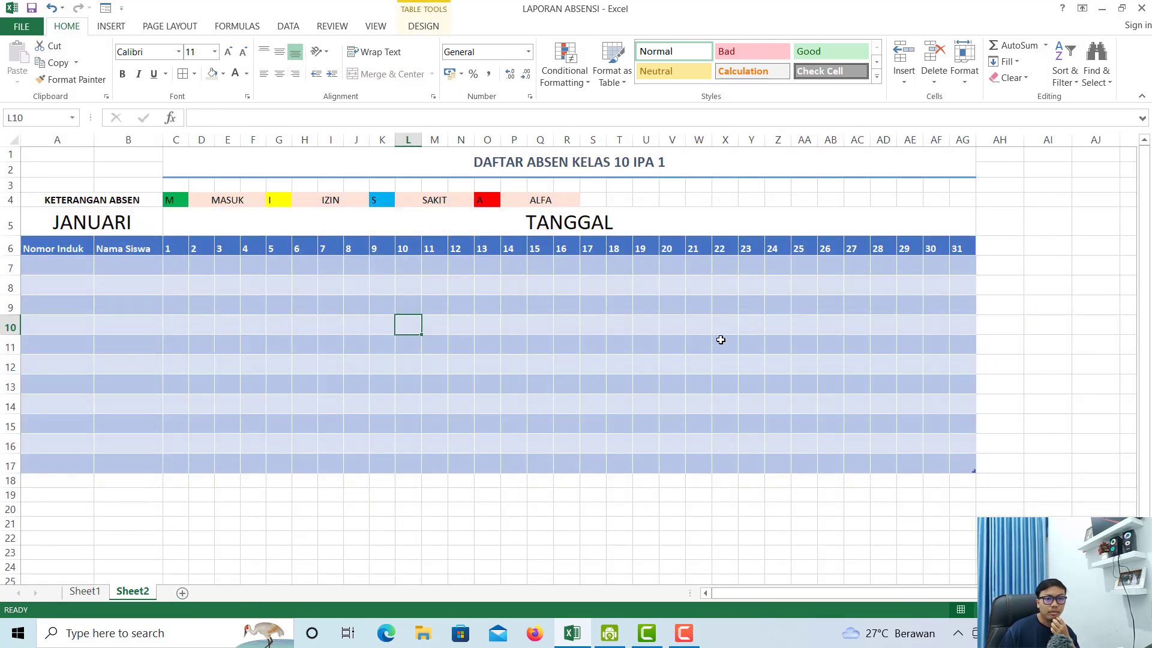
{"action": "left_click", "coordinate": [754, 326]}
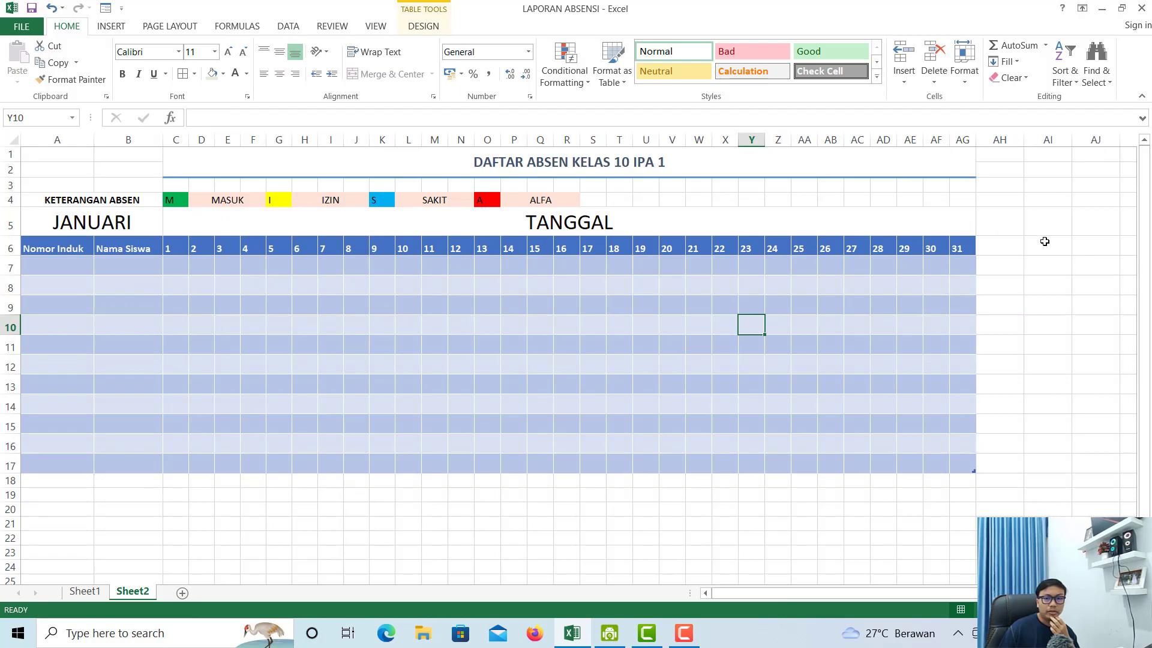
{"action": "left_click", "coordinate": [999, 246]}
{"action": "left_click", "coordinate": [84, 592]}
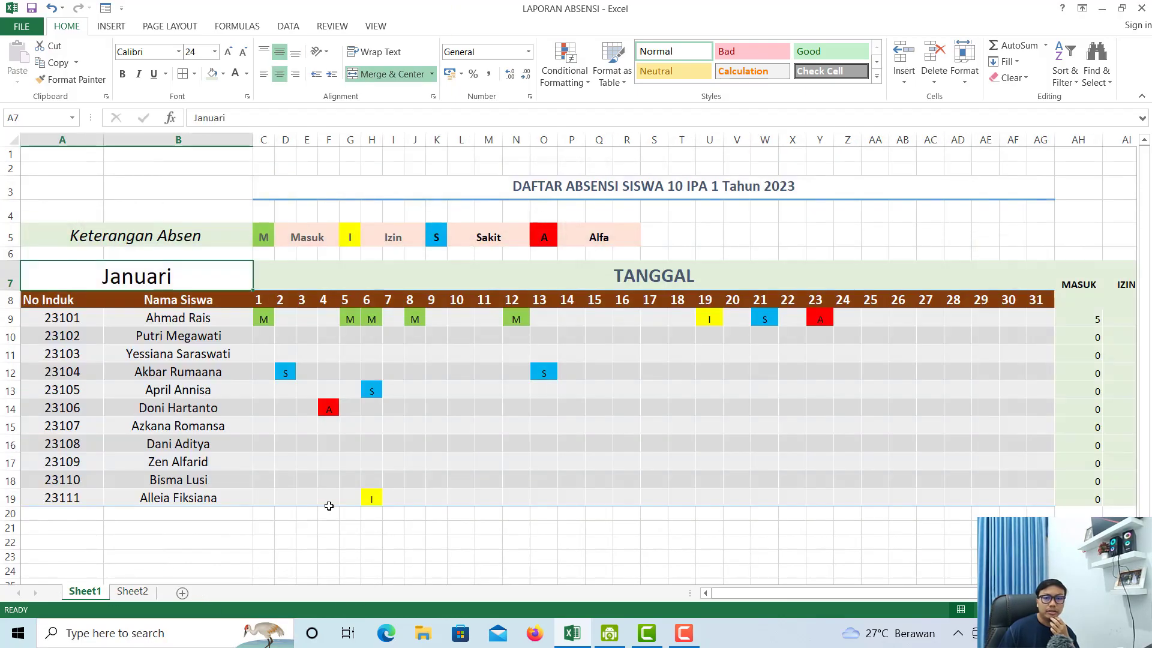
{"action": "left_click_drag", "start_coordinate": [768, 593], "coordinate": [875, 579]}
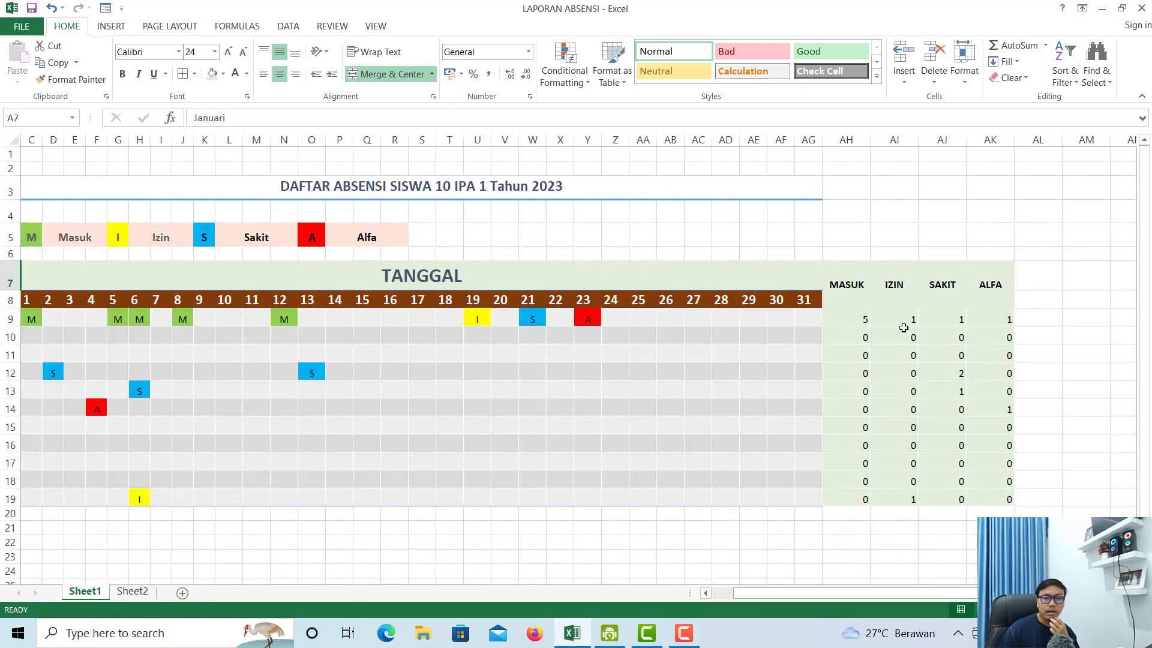
{"action": "left_click", "coordinate": [859, 286]}
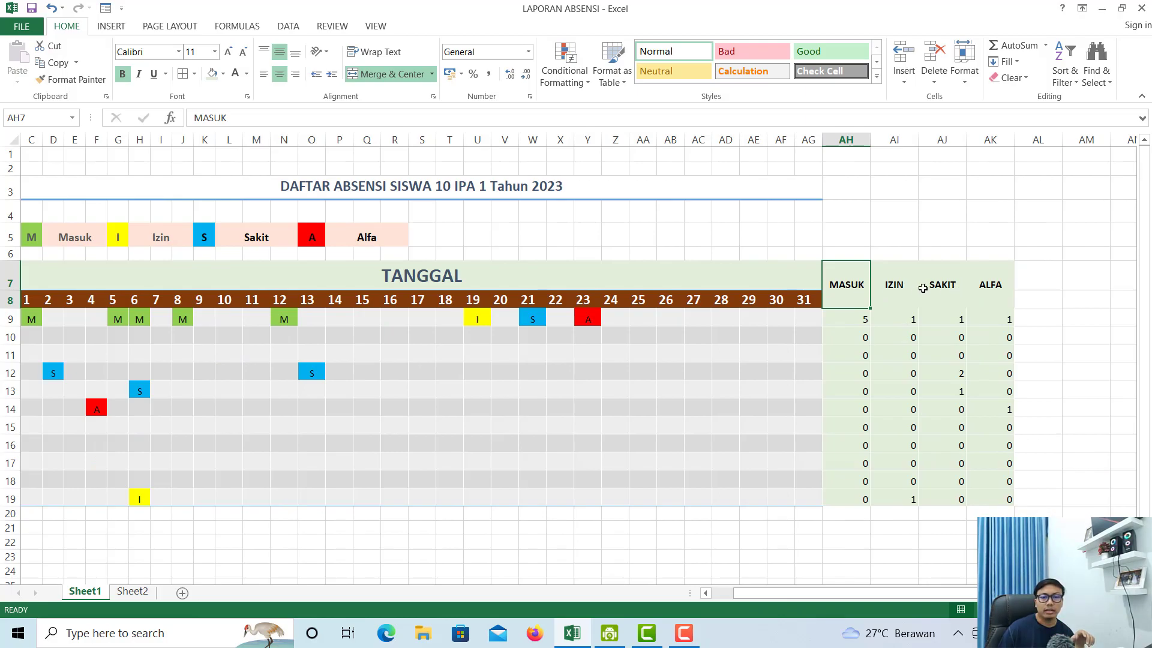
{"action": "left_click_drag", "start_coordinate": [846, 277], "coordinate": [996, 499]}
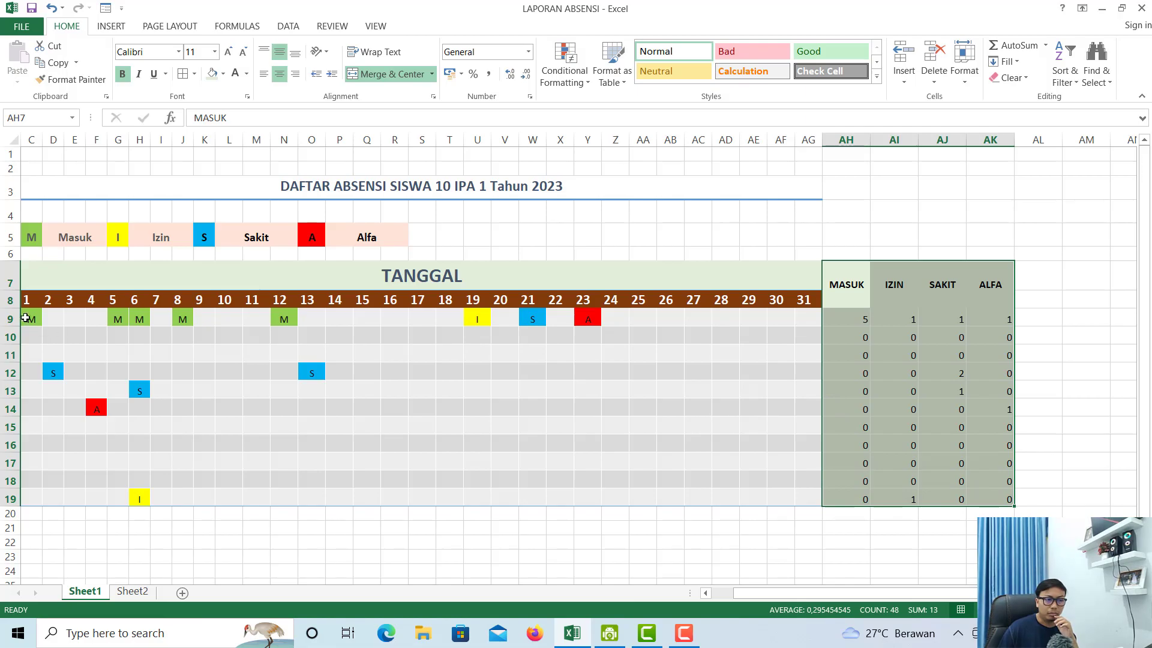
{"action": "left_click_drag", "start_coordinate": [38, 300], "coordinate": [818, 496]}
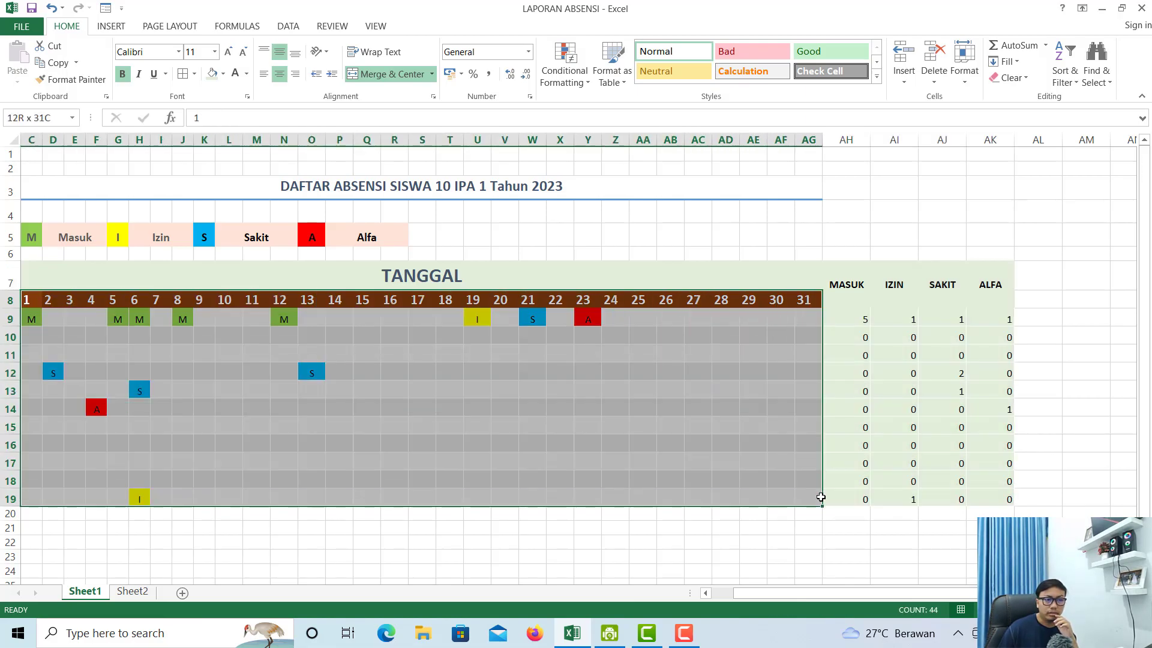
{"action": "left_click", "coordinate": [337, 319]}
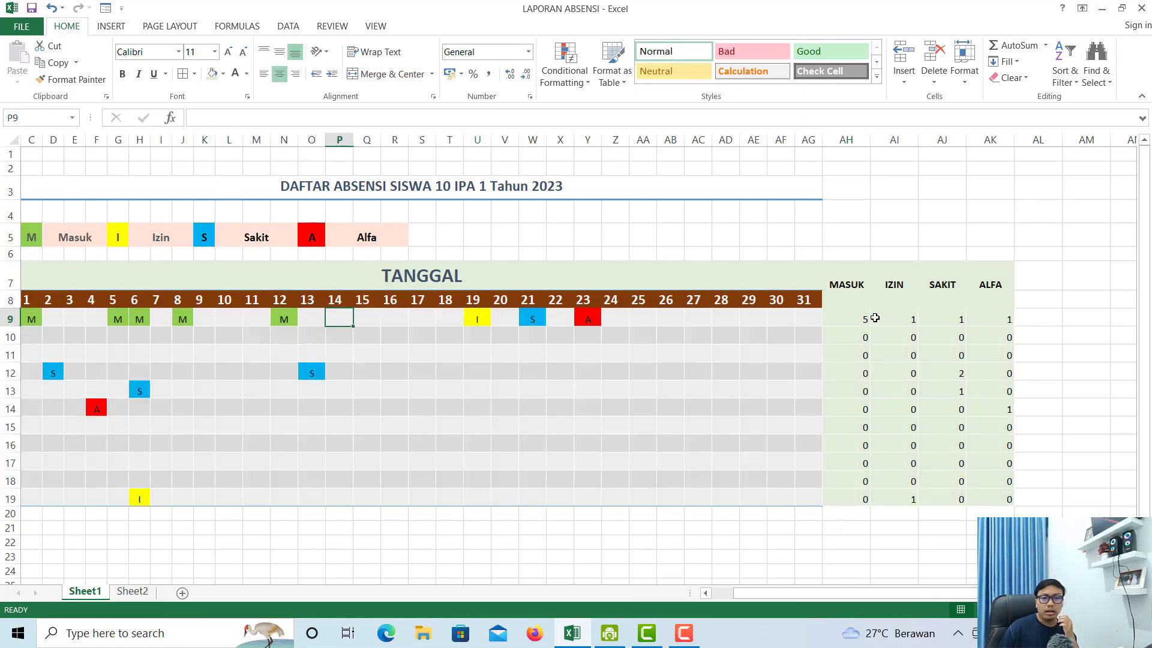
- Inspect the COUNTIF formulas behind the first student's four attendance totals in AH9:AK9 on Sheet1
{"action": "left_click", "coordinate": [861, 320]}
{"action": "left_click_drag", "start_coordinate": [889, 319], "coordinate": [984, 318]}
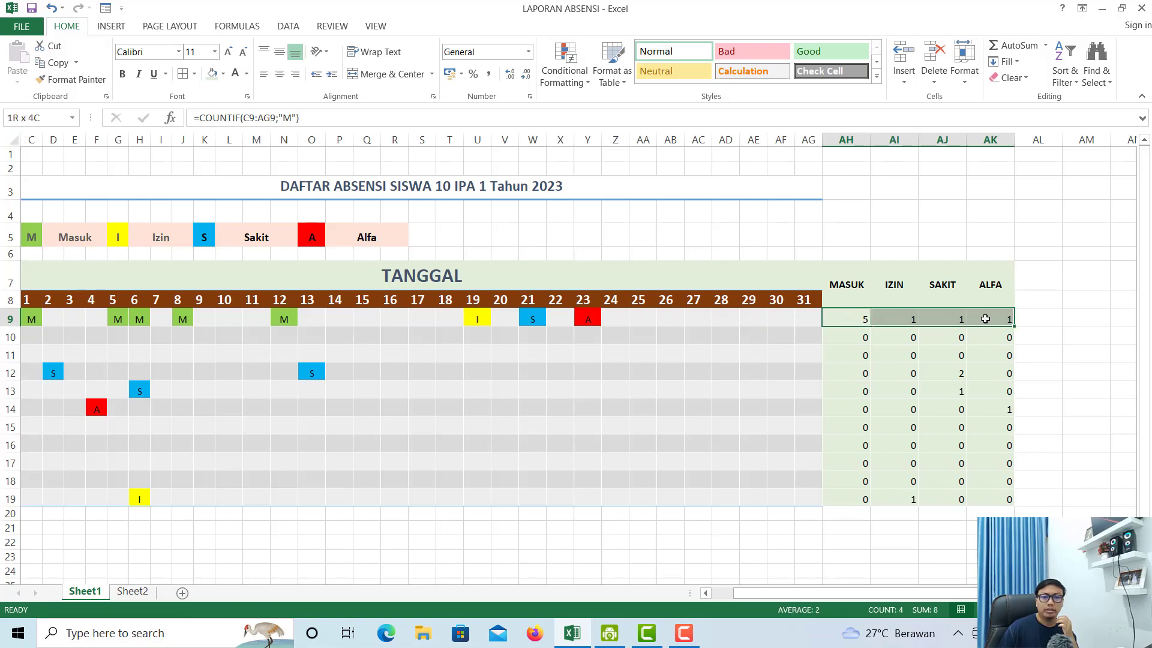
{"action": "left_click", "coordinate": [847, 318]}
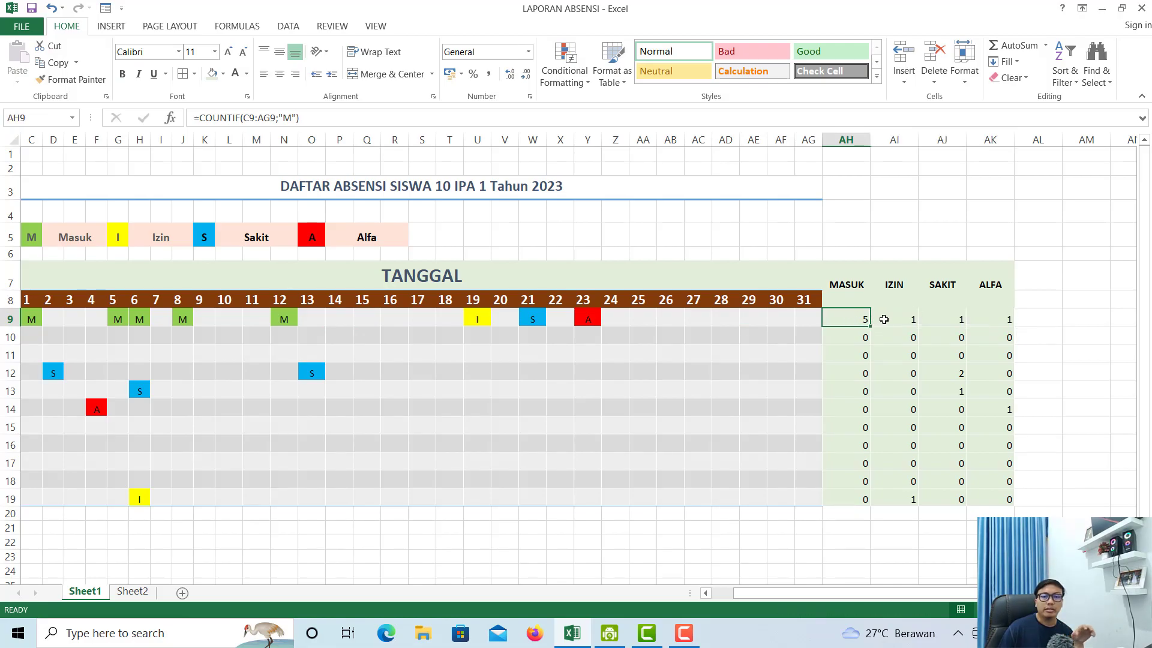
{"action": "left_click", "coordinate": [906, 318]}
{"action": "left_click", "coordinate": [955, 319]}
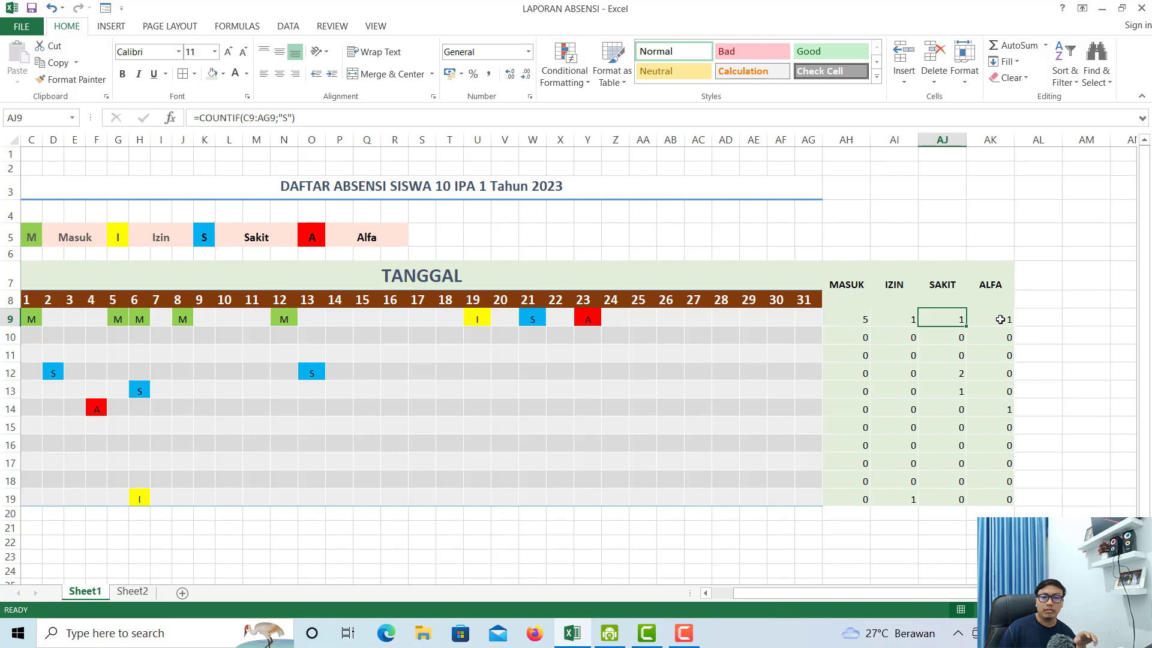
{"action": "left_click", "coordinate": [1006, 319]}
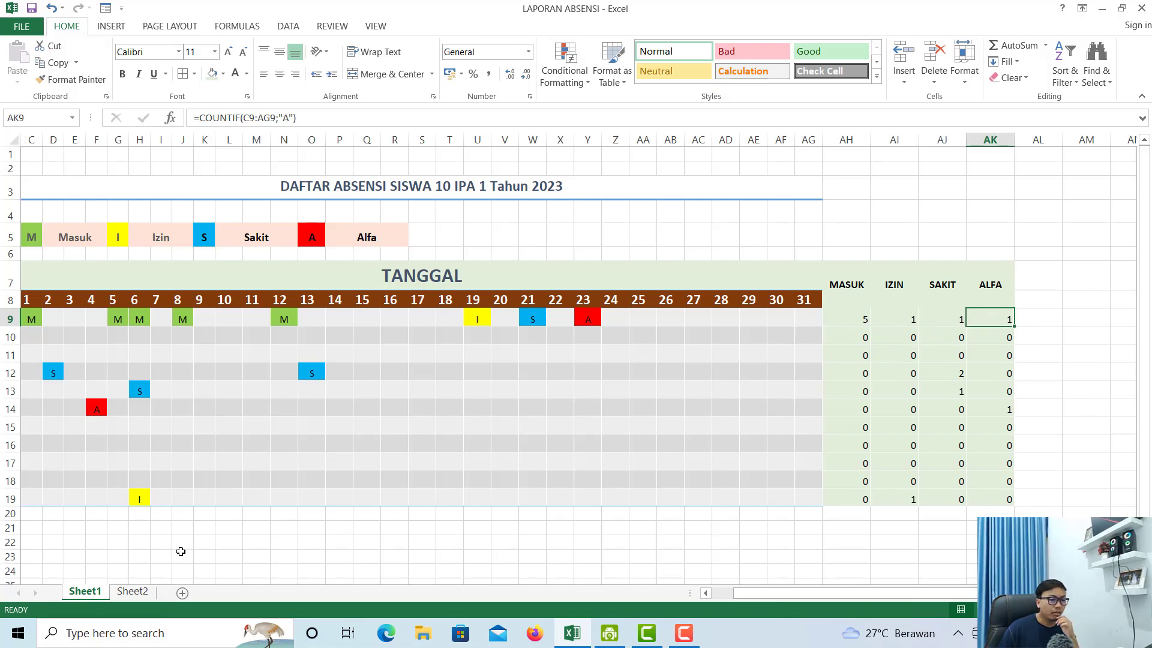
- Enter the totals headings MASUK, IZIN, SAKIT and ALFA in cells AI6 to AL6 on Sheet2
{"action": "left_click", "coordinate": [132, 591]}
{"action": "left_click_drag", "start_coordinate": [764, 596], "coordinate": [776, 596]}
{"action": "key", "text": "Right"}
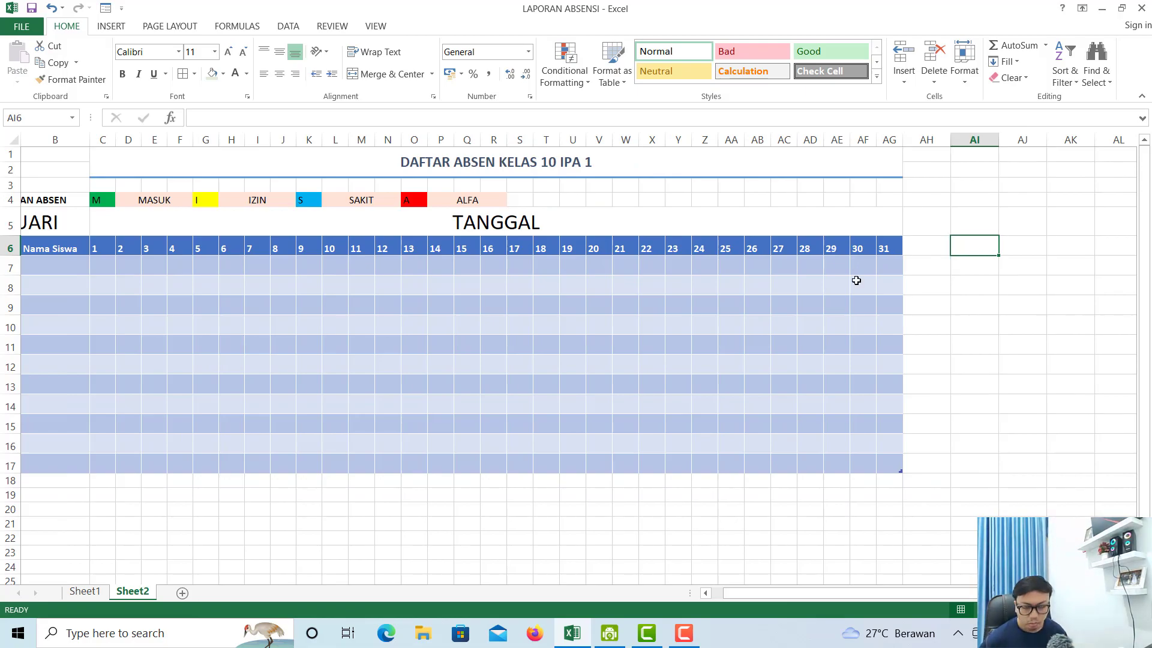
{"action": "type", "text": "MASUK"}
{"action": "key", "text": "Right"}
{"action": "type", "text": "IZ"}
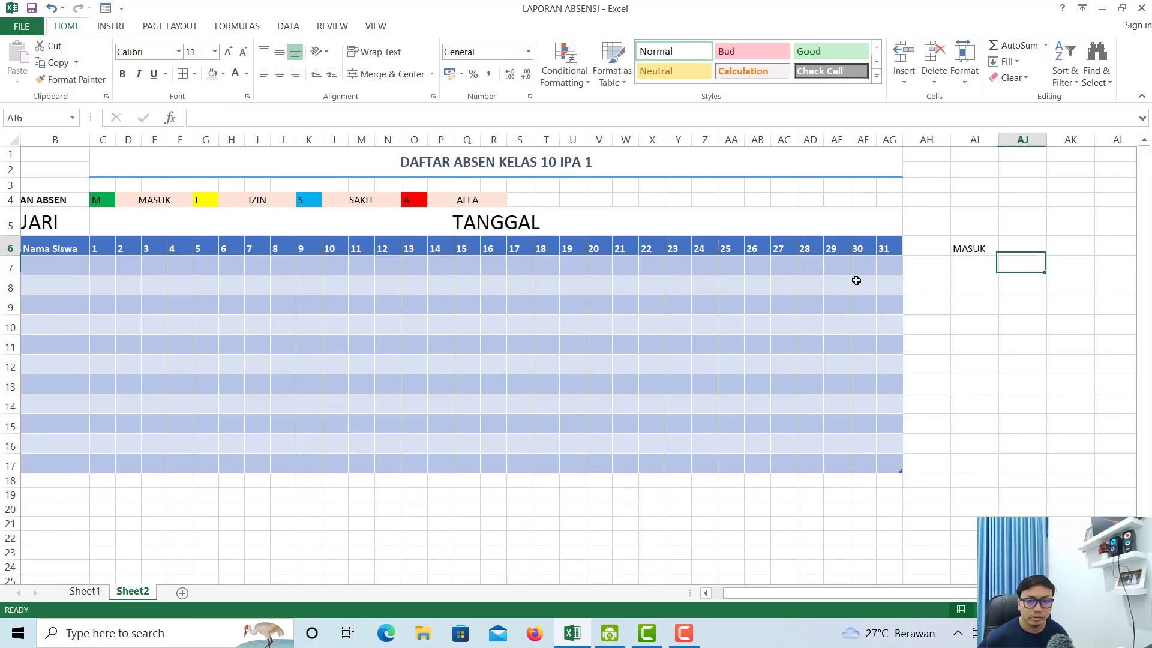
{"action": "type", "text": "IN"}
{"action": "key", "text": "Right"}
{"action": "type", "text": "SAKIT"}
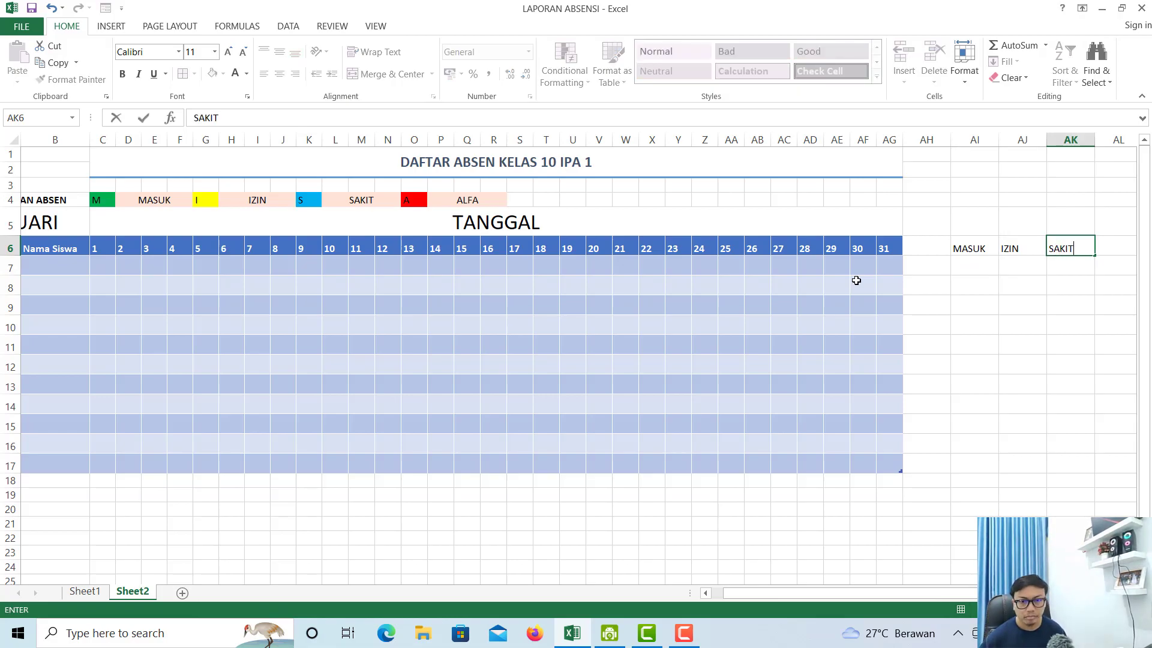
{"action": "key", "text": "Right"}
{"action": "type", "text": "ALFA"}
{"action": "key", "text": "Return"}
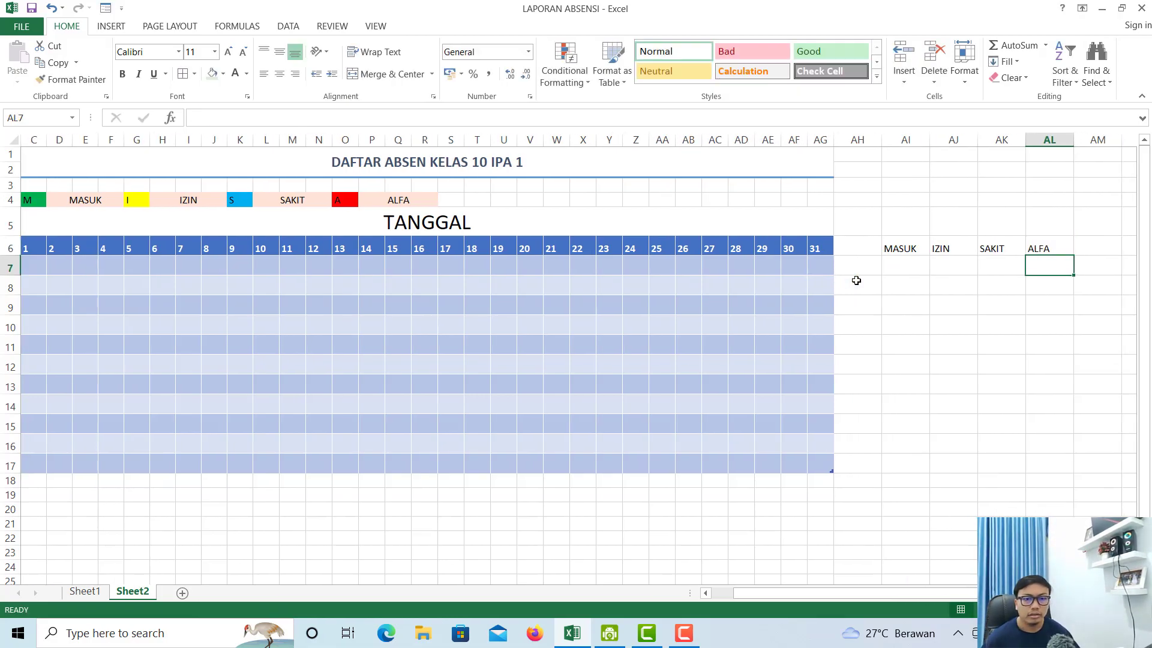
- Format AI6:AL17 as a green medium-style table with headers and hide its filter buttons
{"action": "left_click_drag", "start_coordinate": [903, 248], "coordinate": [1047, 300]}
{"action": "left_click_drag", "start_coordinate": [1040, 377], "coordinate": [1051, 472]}
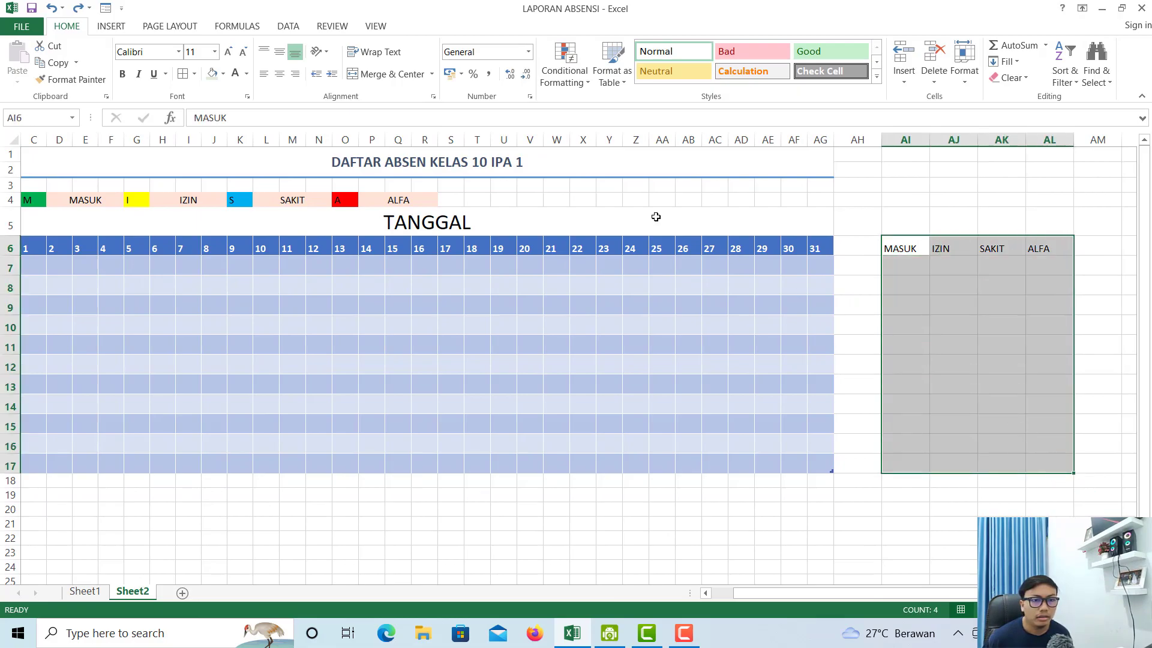
{"action": "left_click", "coordinate": [612, 69]}
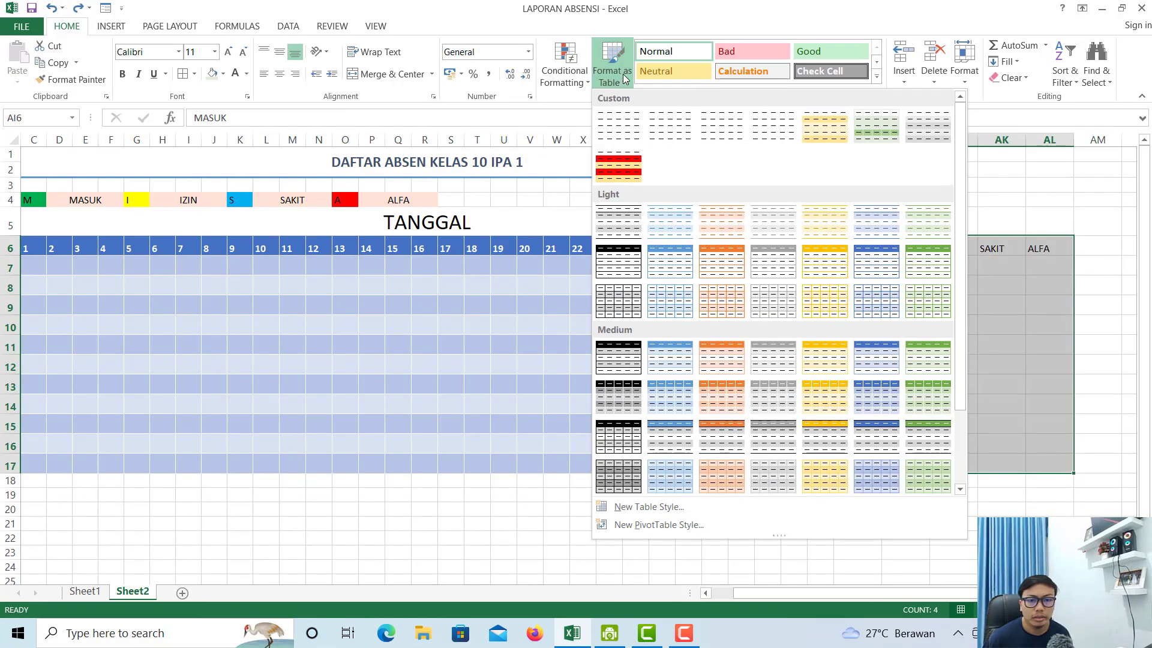
{"action": "left_click", "coordinate": [924, 395]}
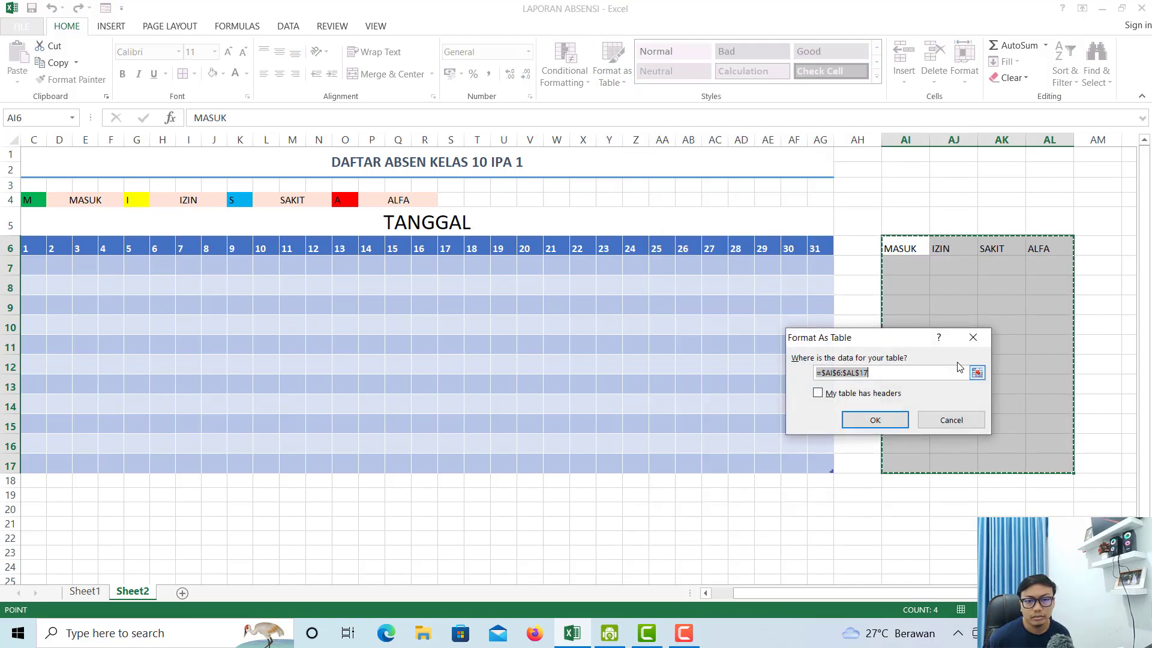
{"action": "left_click", "coordinate": [819, 396]}
{"action": "left_click", "coordinate": [870, 420]}
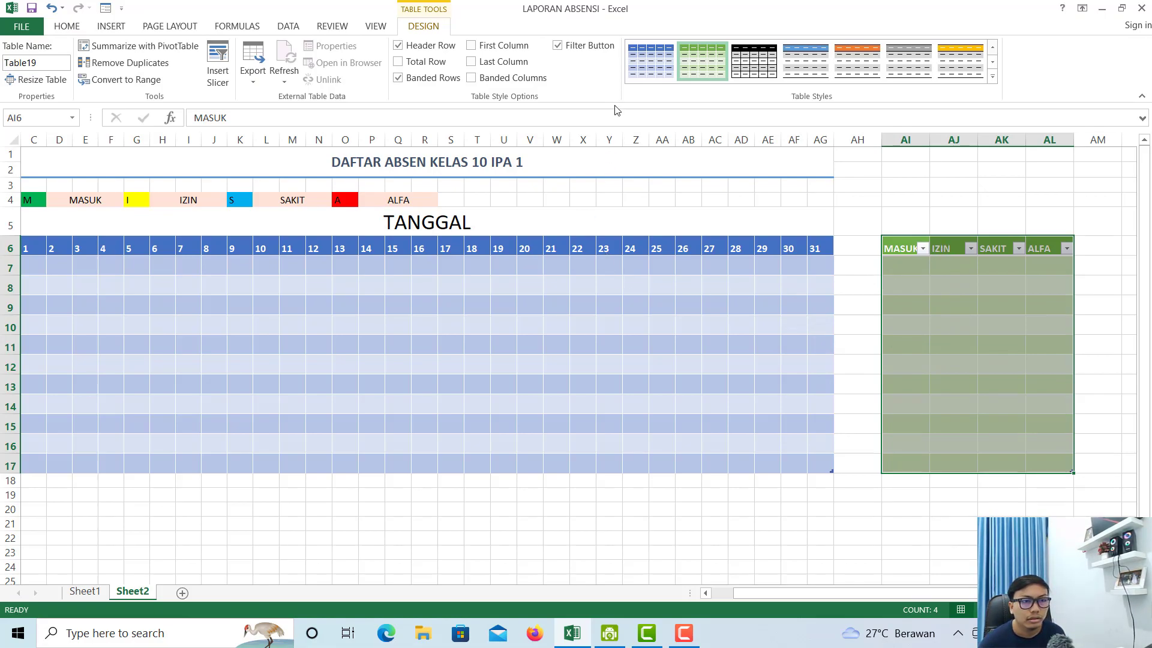
{"action": "left_click", "coordinate": [557, 46]}
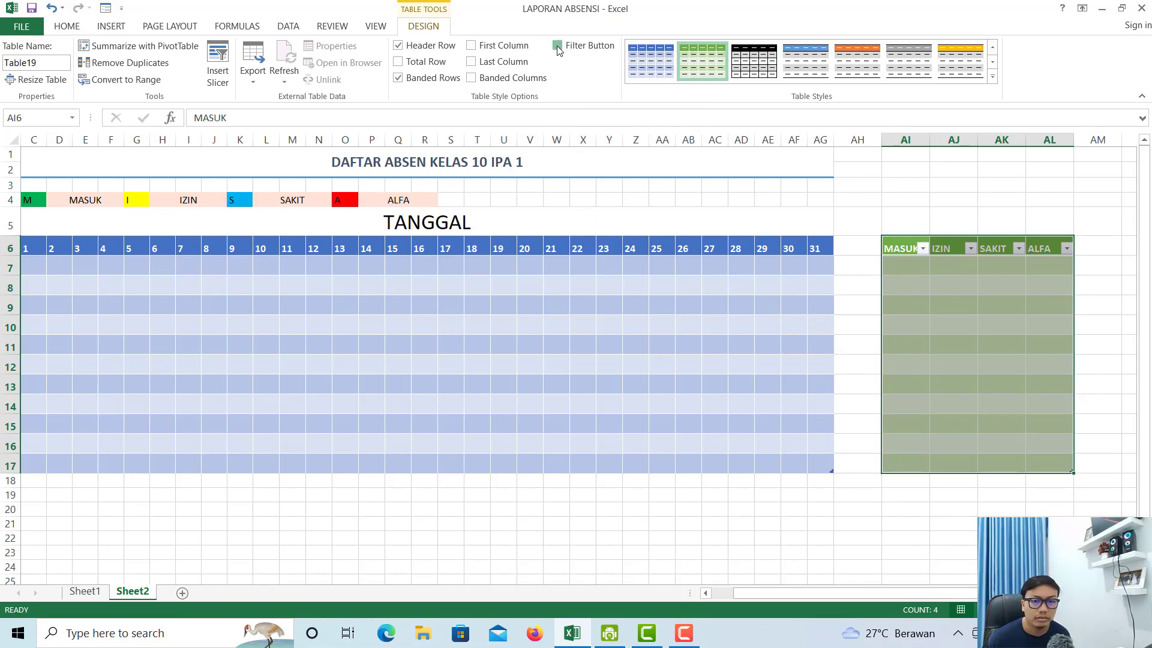
{"action": "left_click", "coordinate": [928, 290]}
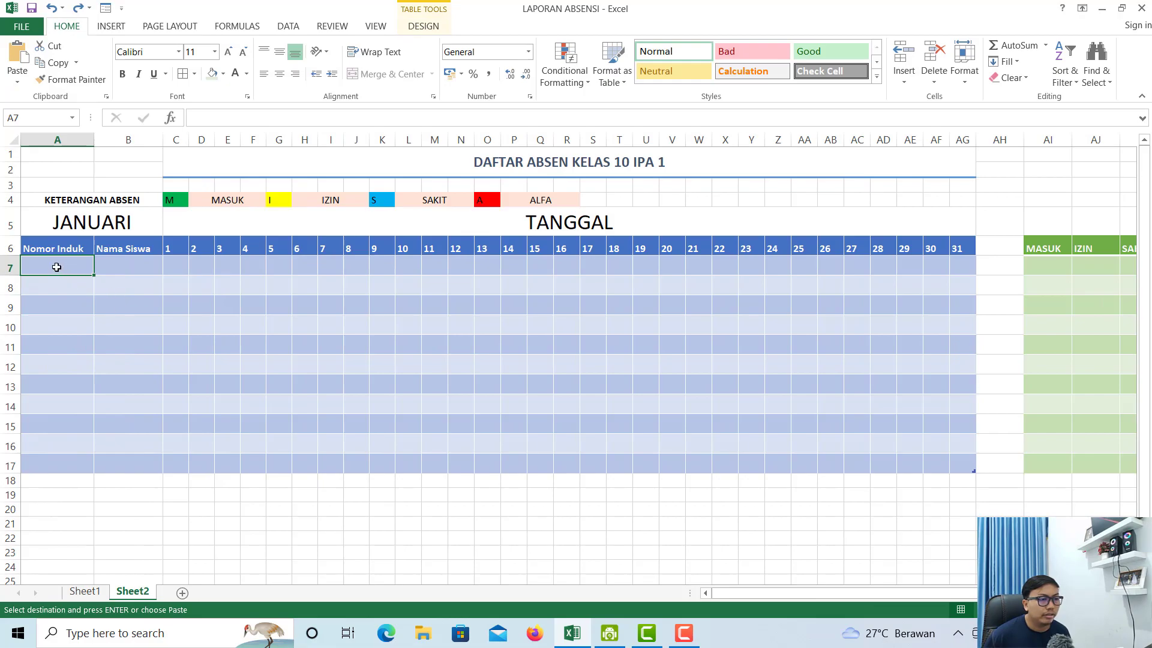
- Paste the copied student ID numbers from A9:A19 on Sheet1 as values into A7:A17 on Sheet2
{"action": "left_click_drag", "start_coordinate": [73, 265], "coordinate": [133, 328]}
{"action": "left_click_drag", "start_coordinate": [135, 459], "coordinate": [134, 458]}
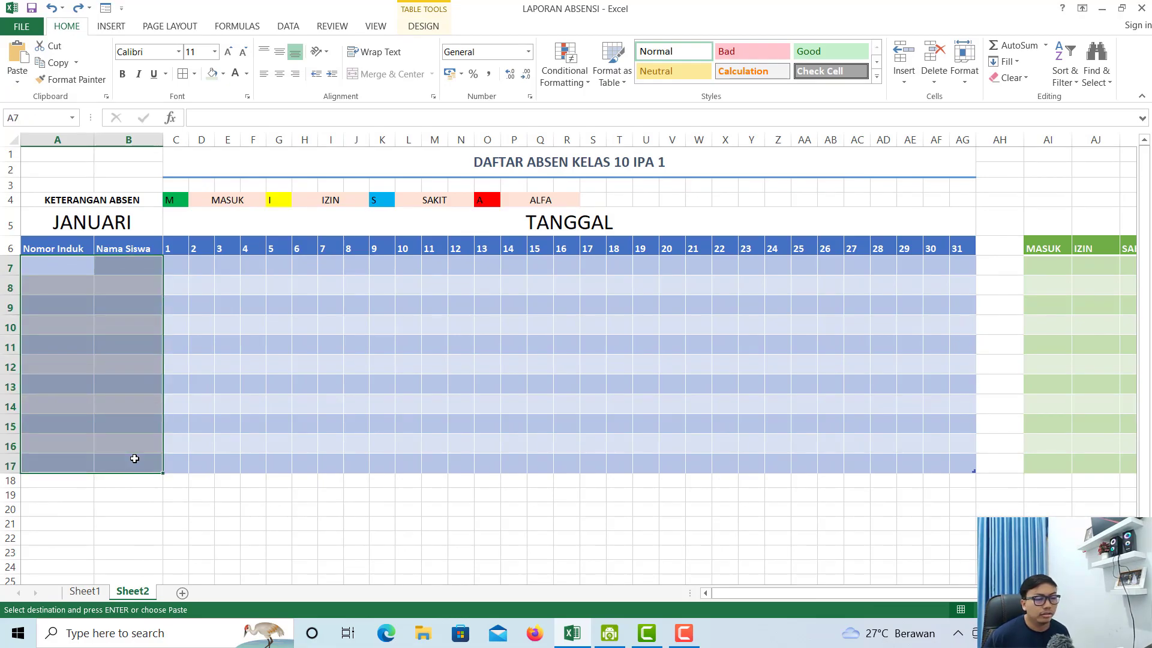
{"action": "left_click", "coordinate": [85, 591]}
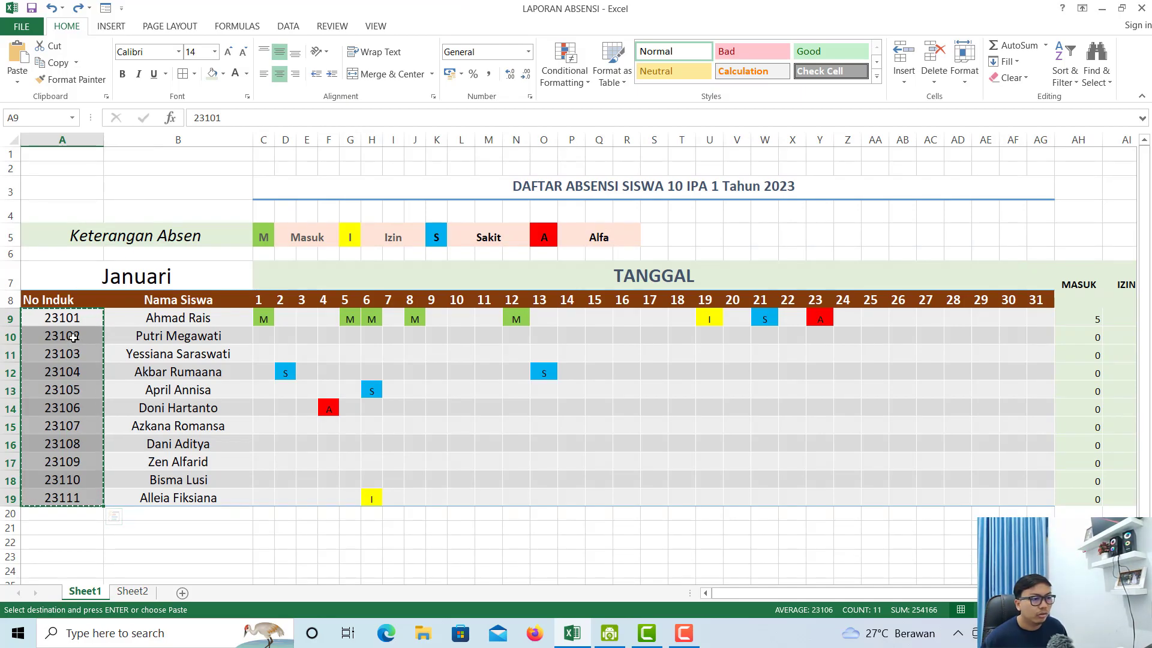
{"action": "left_click", "coordinate": [133, 592]}
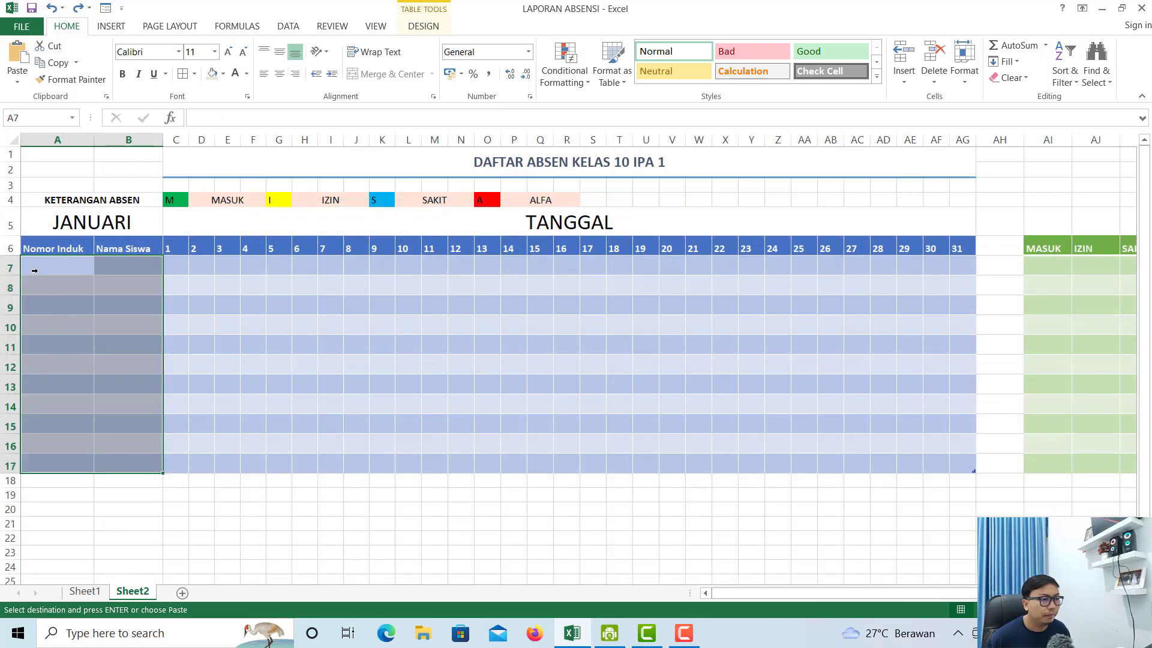
{"action": "left_click", "coordinate": [35, 267]}
{"action": "left_click_drag", "start_coordinate": [47, 261], "coordinate": [52, 463]}
{"action": "right_click", "coordinate": [61, 268]}
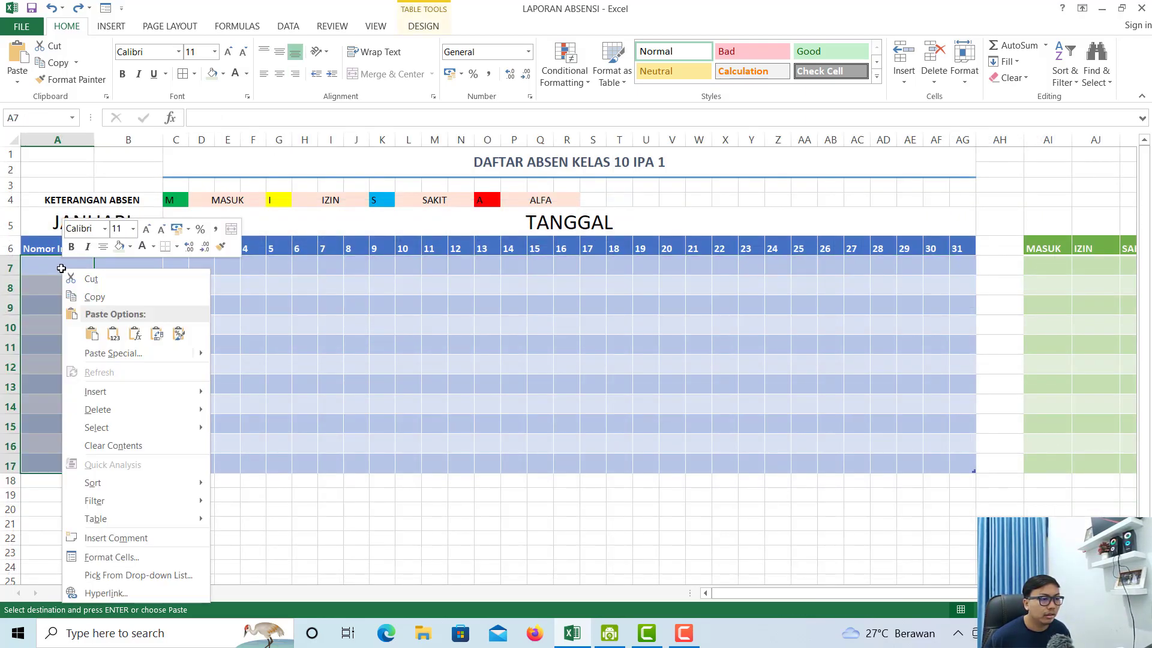
{"action": "mouse_move", "coordinate": [123, 359]}
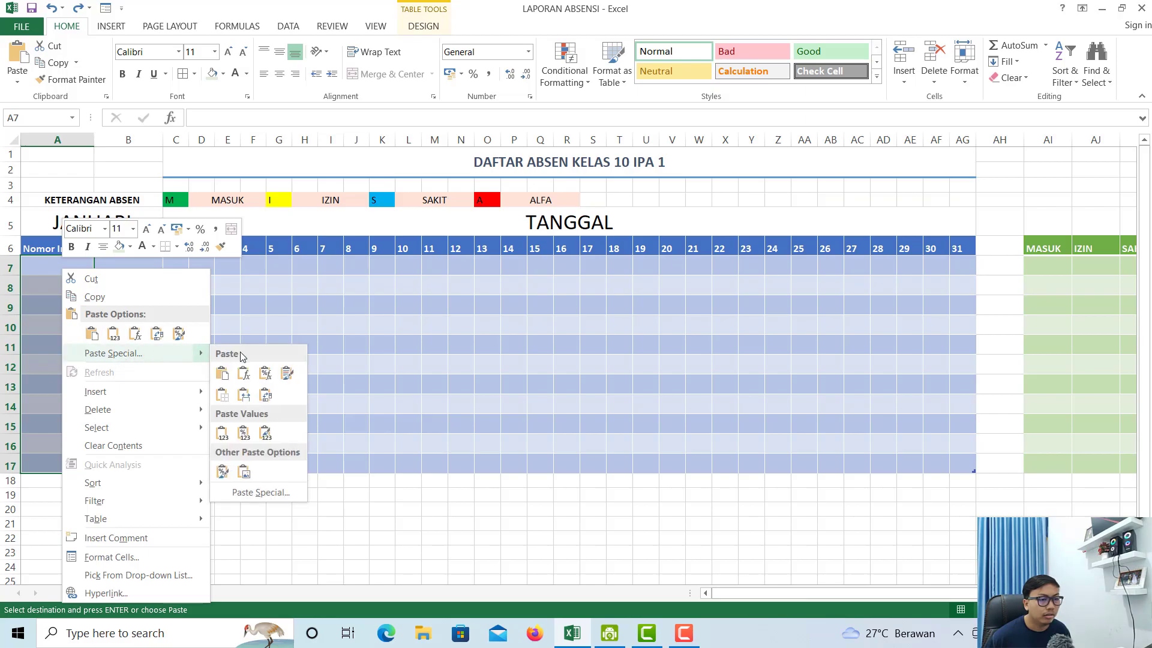
{"action": "left_click", "coordinate": [222, 373]}
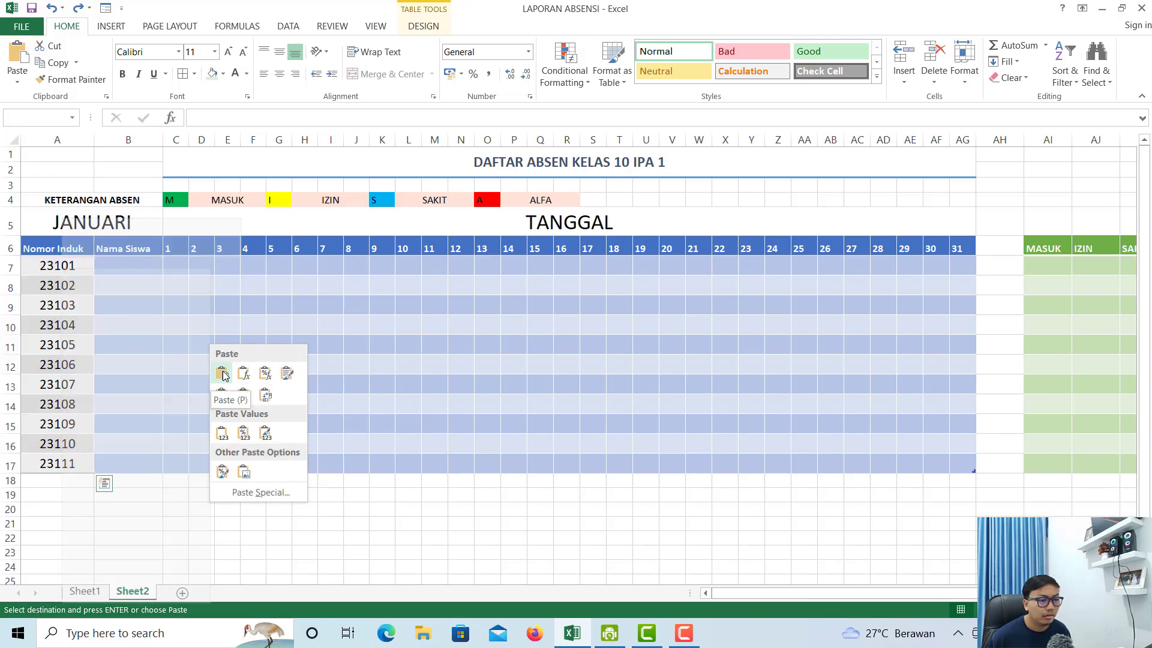
{"action": "left_click", "coordinate": [239, 428]}
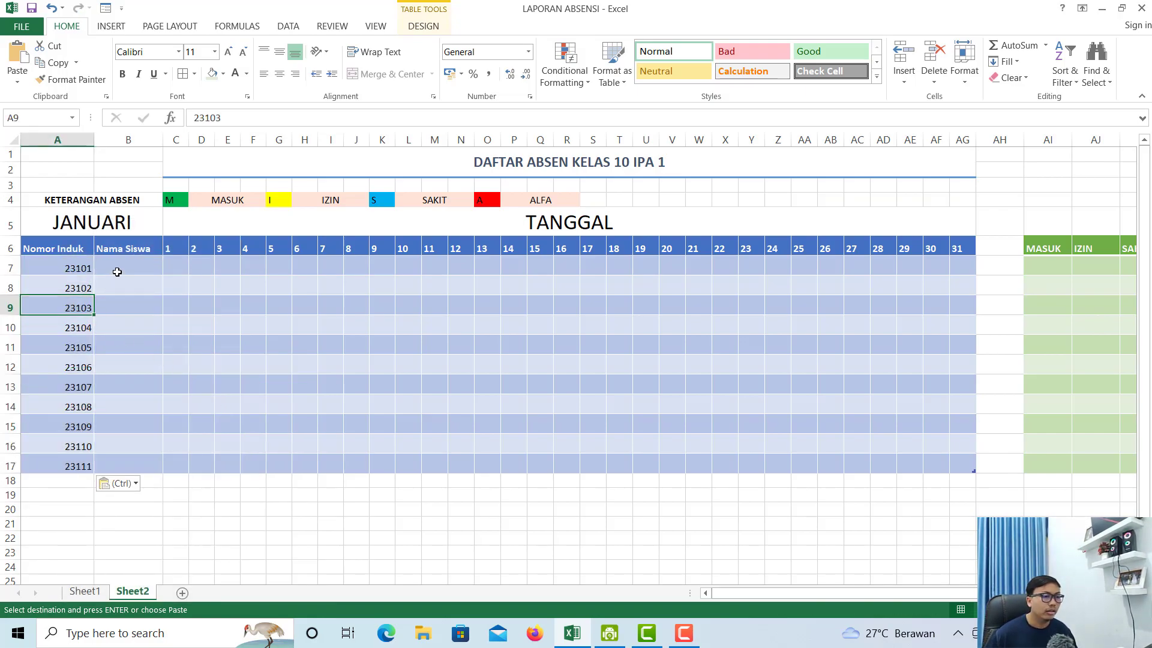
- Copy the student names from B9:B19 on Sheet1 and paste them as values into B7:B17 on Sheet2
{"action": "left_click", "coordinate": [84, 591]}
{"action": "left_click_drag", "start_coordinate": [174, 318], "coordinate": [162, 497]}
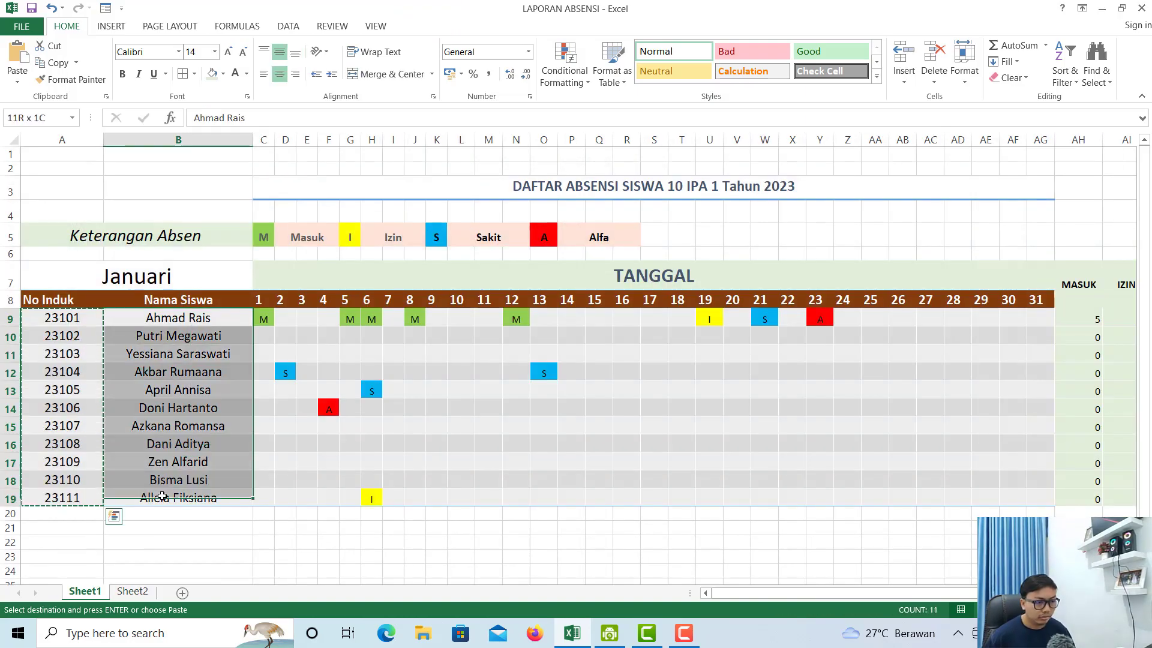
{"action": "key", "text": "ctrl+c"}
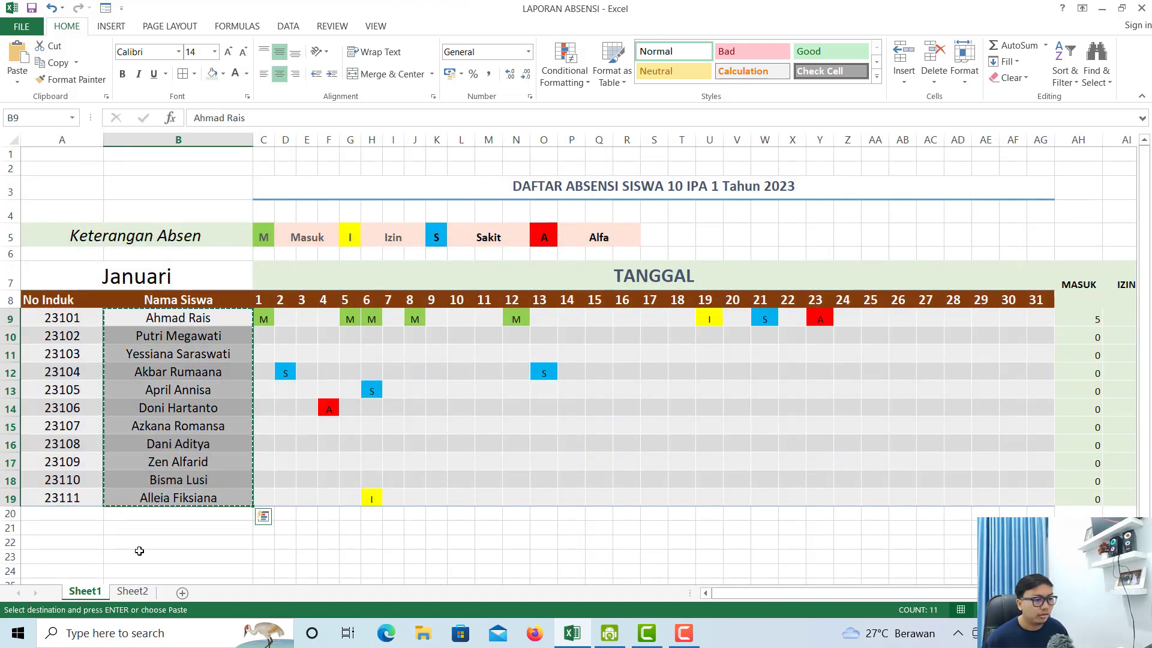
{"action": "left_click", "coordinate": [132, 591]}
{"action": "left_click", "coordinate": [113, 267]}
{"action": "right_click", "coordinate": [113, 267]}
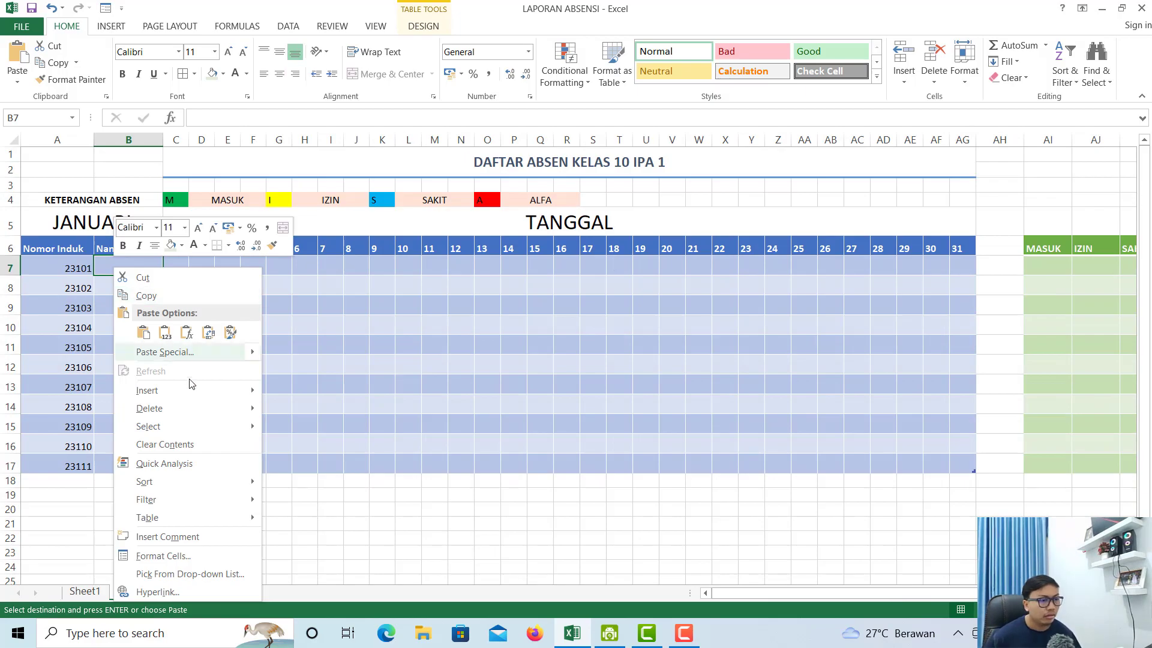
{"action": "mouse_move", "coordinate": [199, 358]}
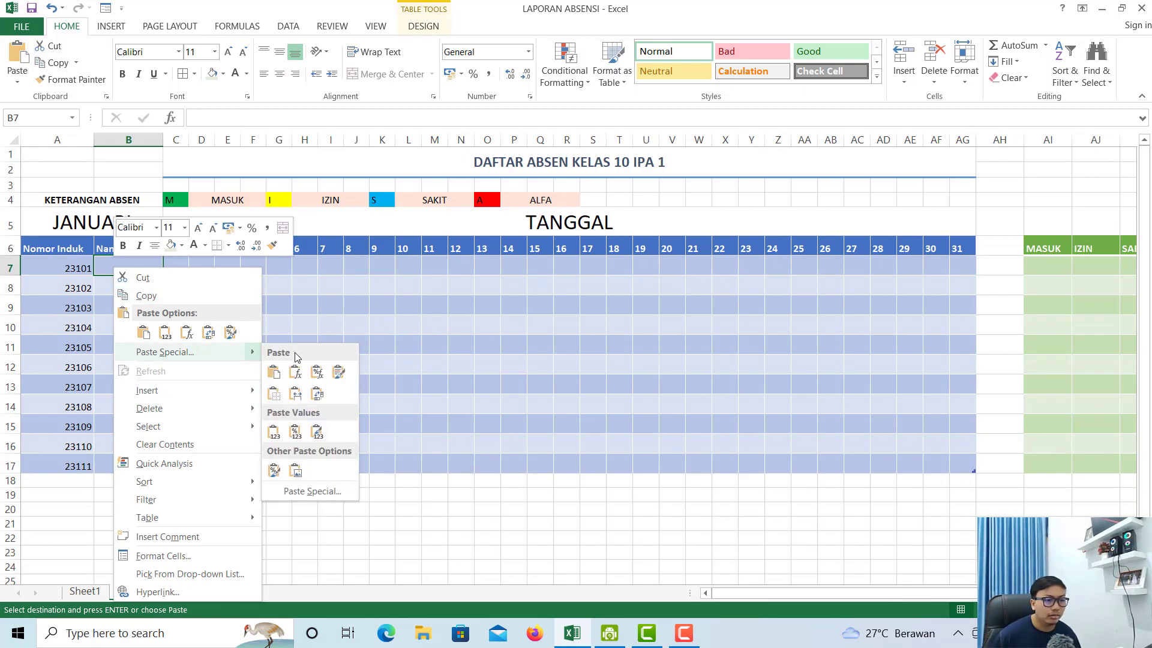
{"action": "left_click", "coordinate": [276, 434]}
{"action": "left_click", "coordinate": [122, 345]}
- Centre the student IDs and names in A7:B17 and widen column B beyond the longest name
{"action": "double_click", "coordinate": [162, 139]}
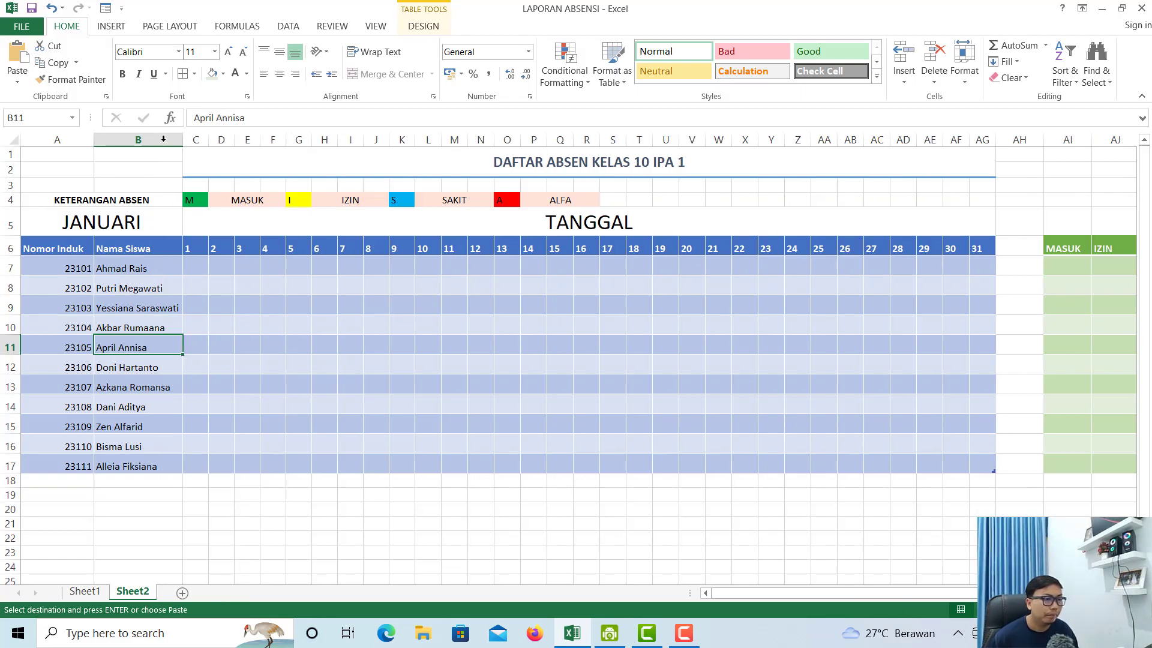
{"action": "left_click_drag", "start_coordinate": [66, 267], "coordinate": [154, 473]}
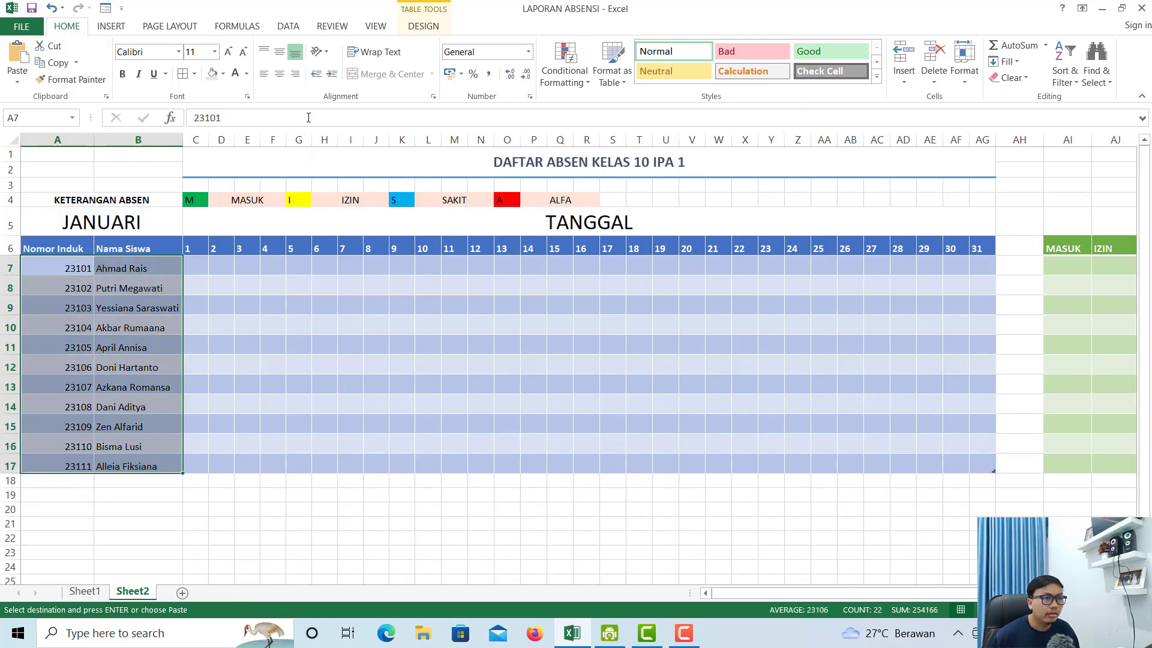
{"action": "left_click", "coordinate": [279, 73]}
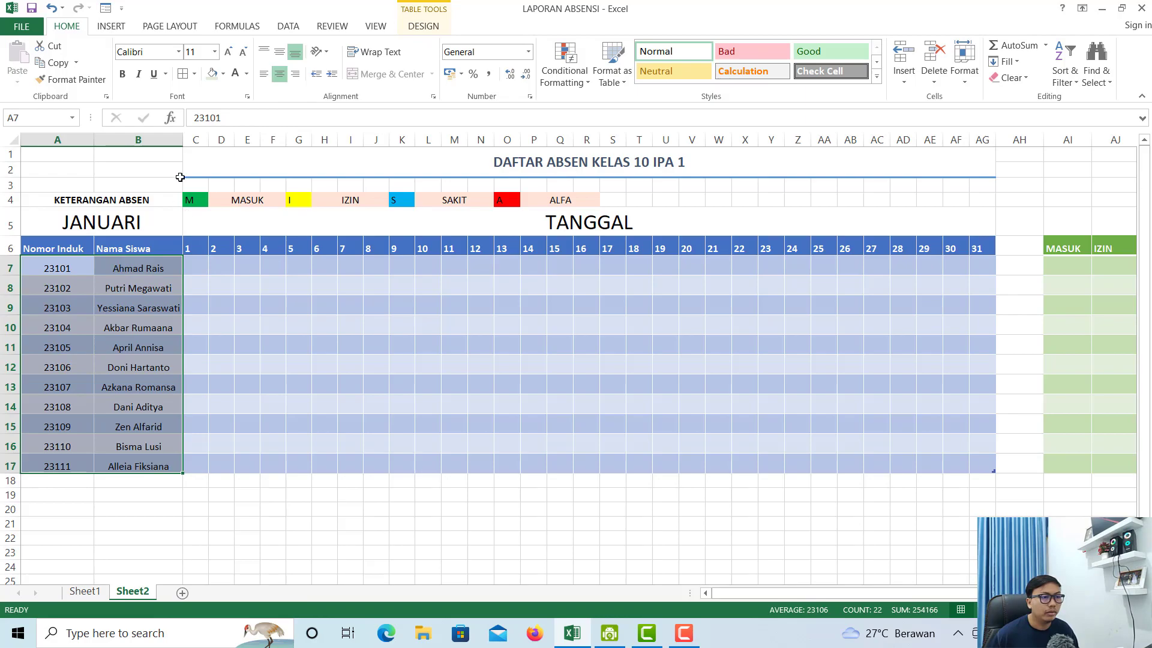
{"action": "left_click_drag", "start_coordinate": [179, 140], "coordinate": [206, 140]}
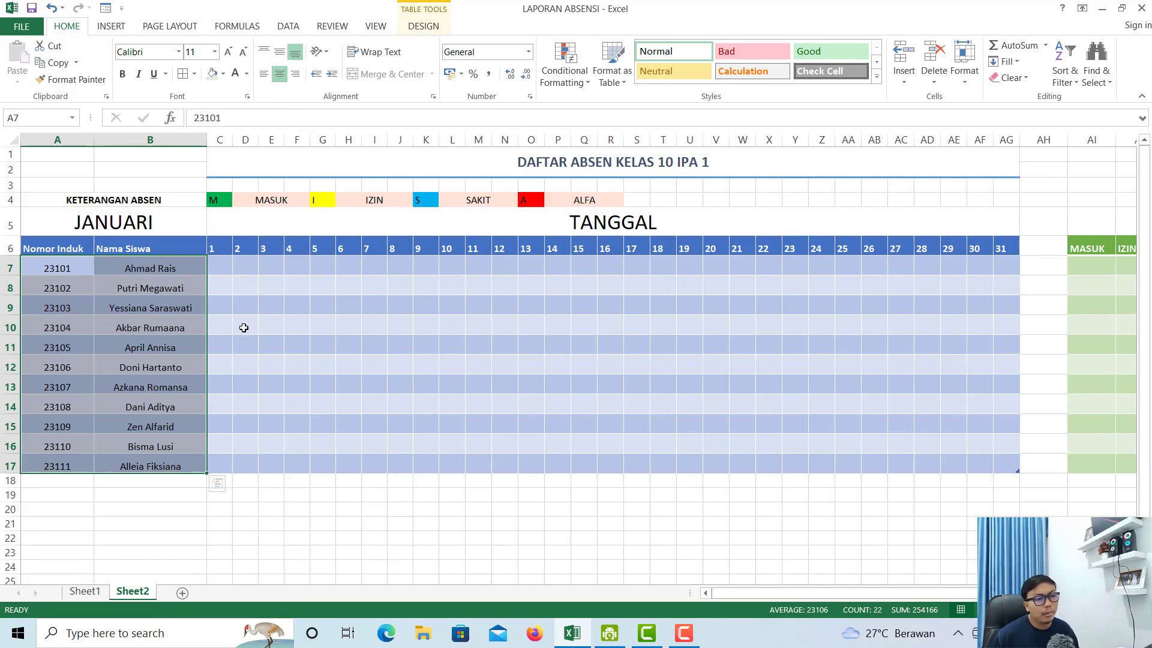
{"action": "left_click", "coordinate": [244, 327]}
{"action": "left_click", "coordinate": [94, 591]}
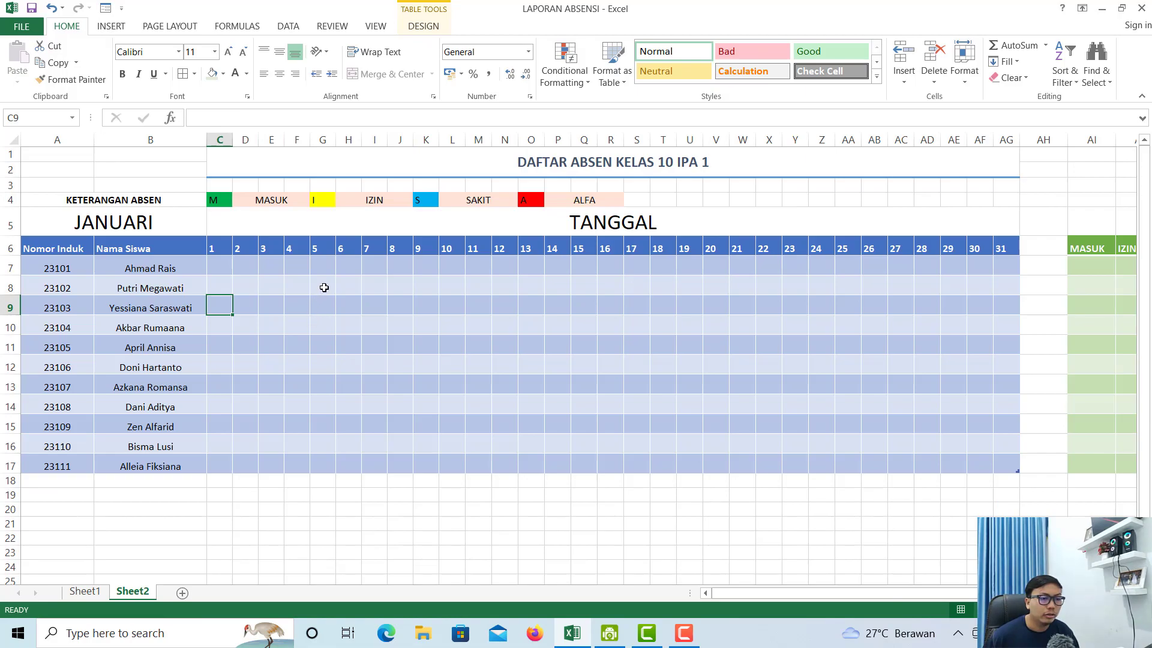
{"action": "left_click", "coordinate": [324, 288]}
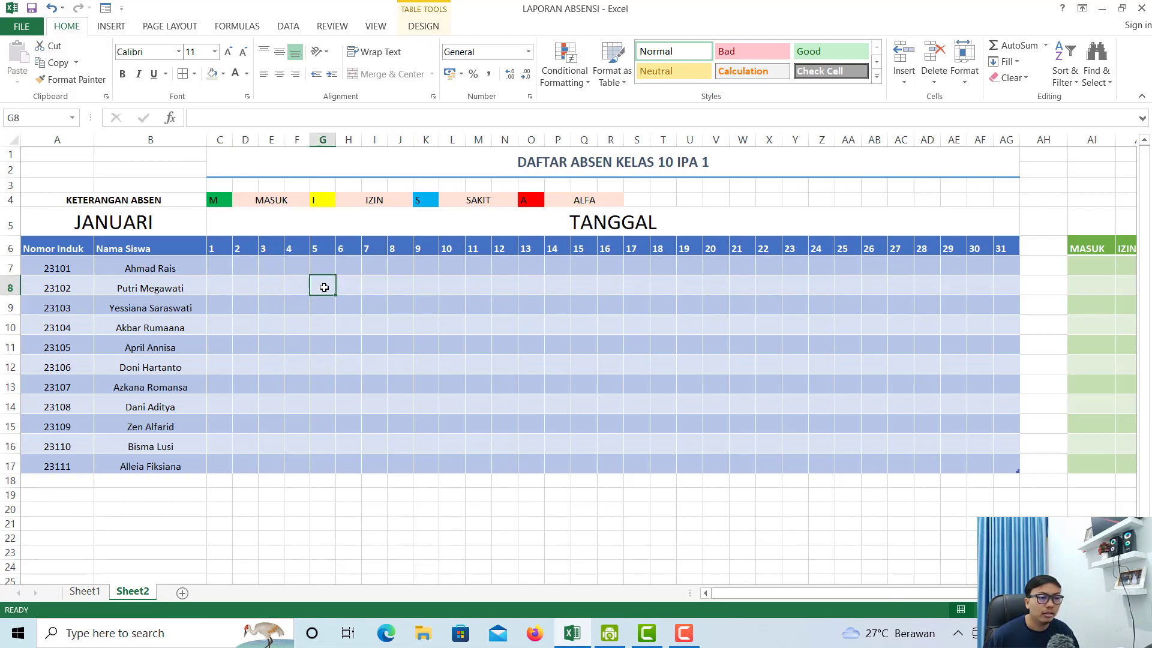
{"action": "left_click", "coordinate": [210, 265]}
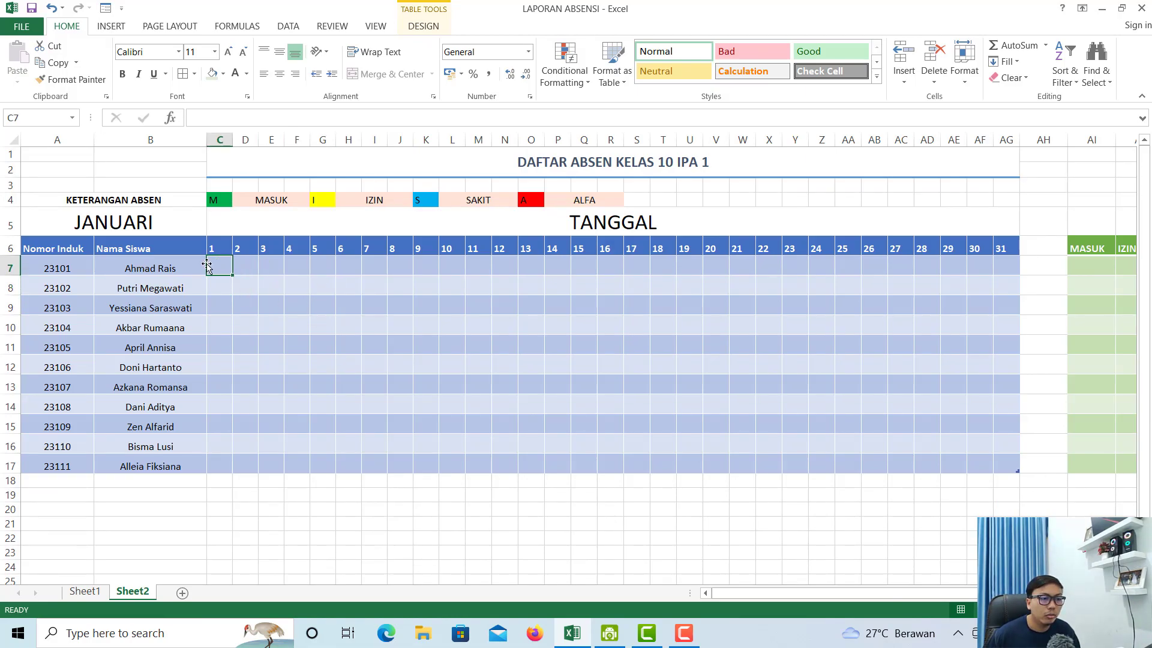
{"action": "left_click_drag", "start_coordinate": [216, 265], "coordinate": [1013, 465]}
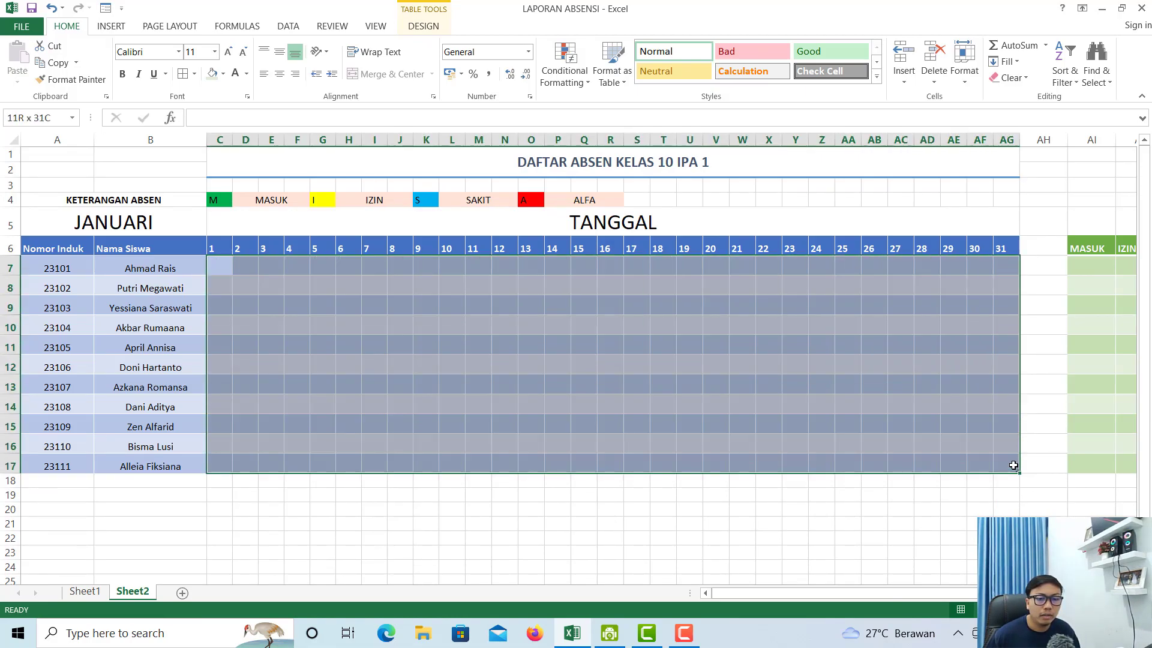
{"action": "left_click", "coordinate": [373, 304]}
{"action": "left_click", "coordinate": [216, 264]}
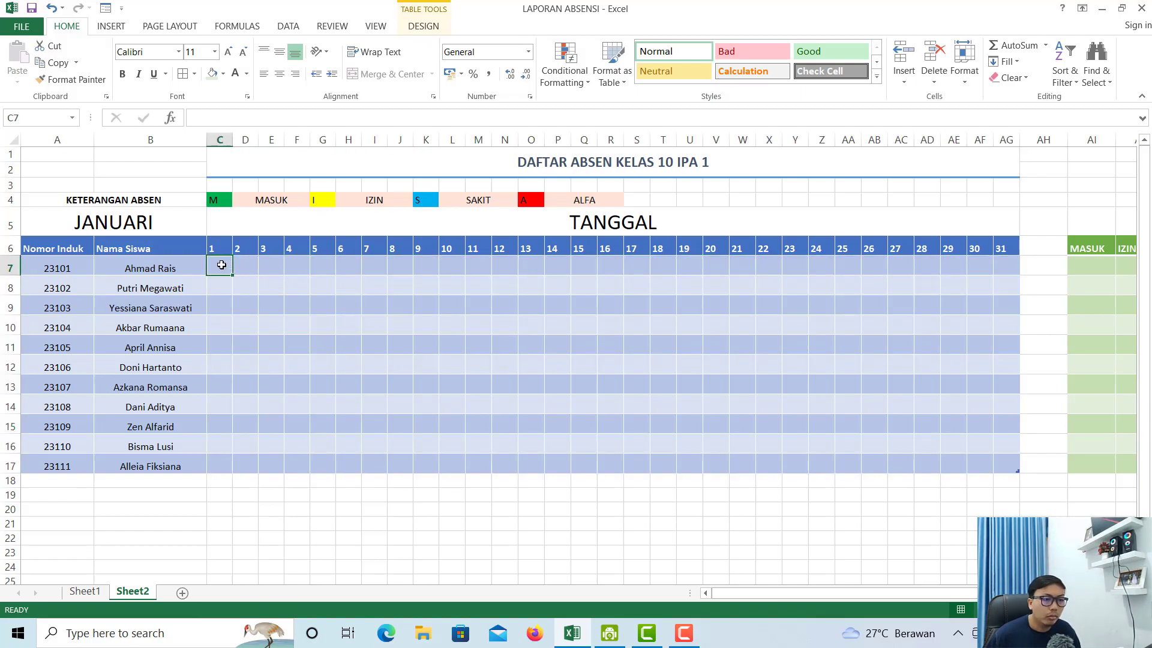
{"action": "left_click_drag", "start_coordinate": [221, 265], "coordinate": [1007, 465]}
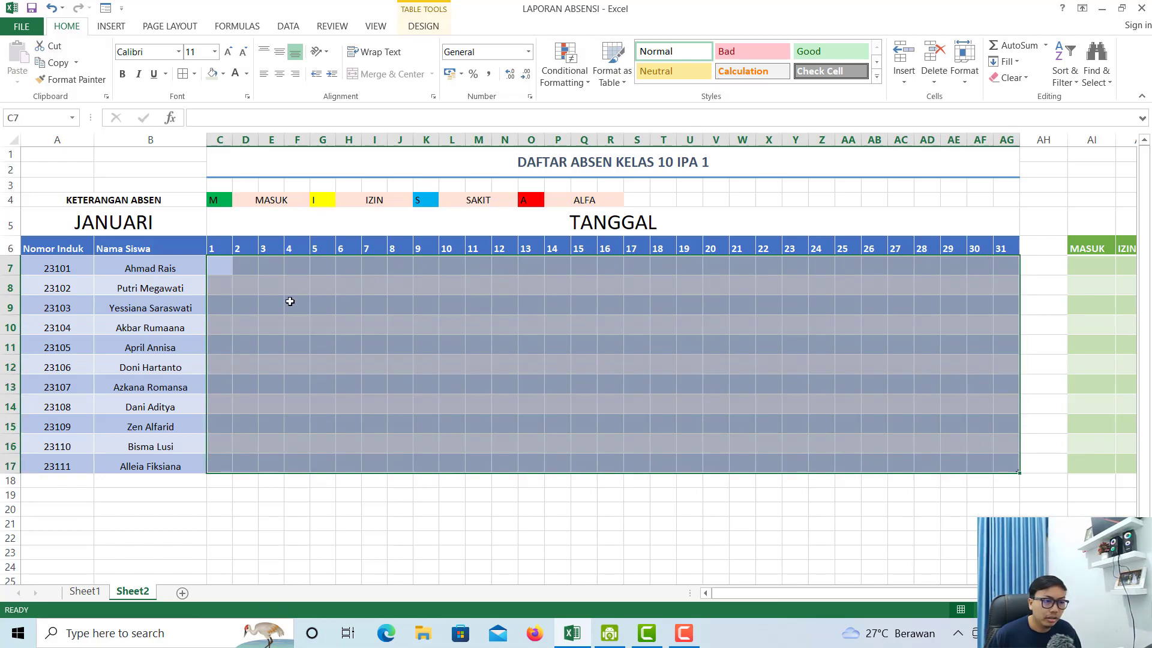
{"action": "left_click", "coordinate": [219, 307]}
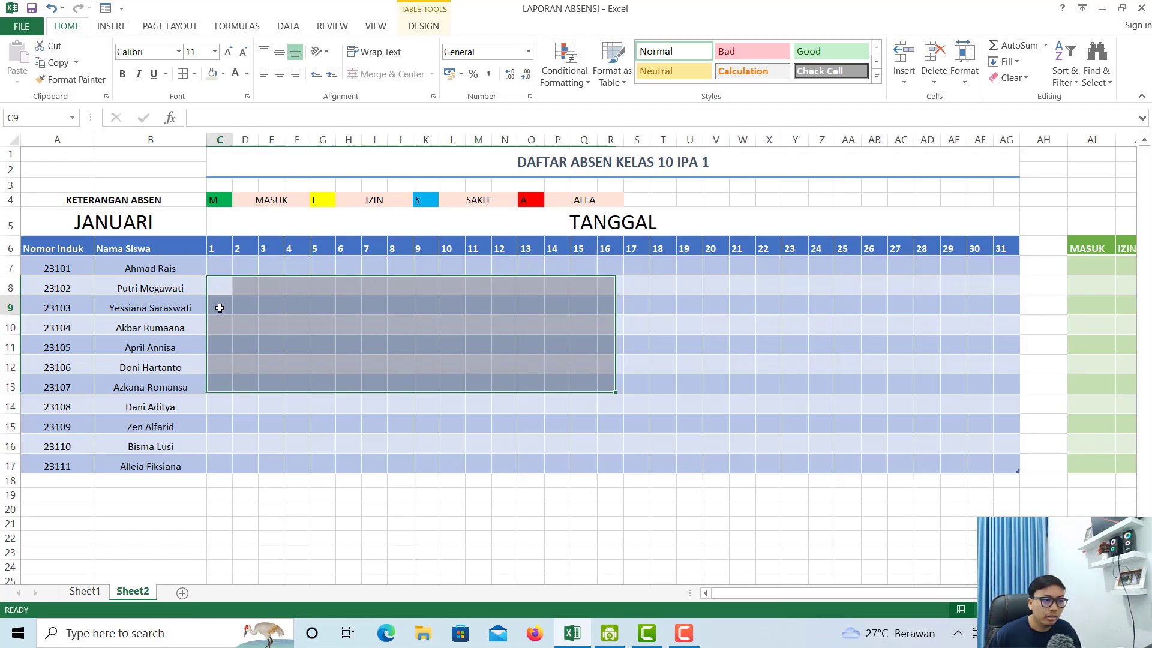
{"action": "left_click", "coordinate": [246, 290]}
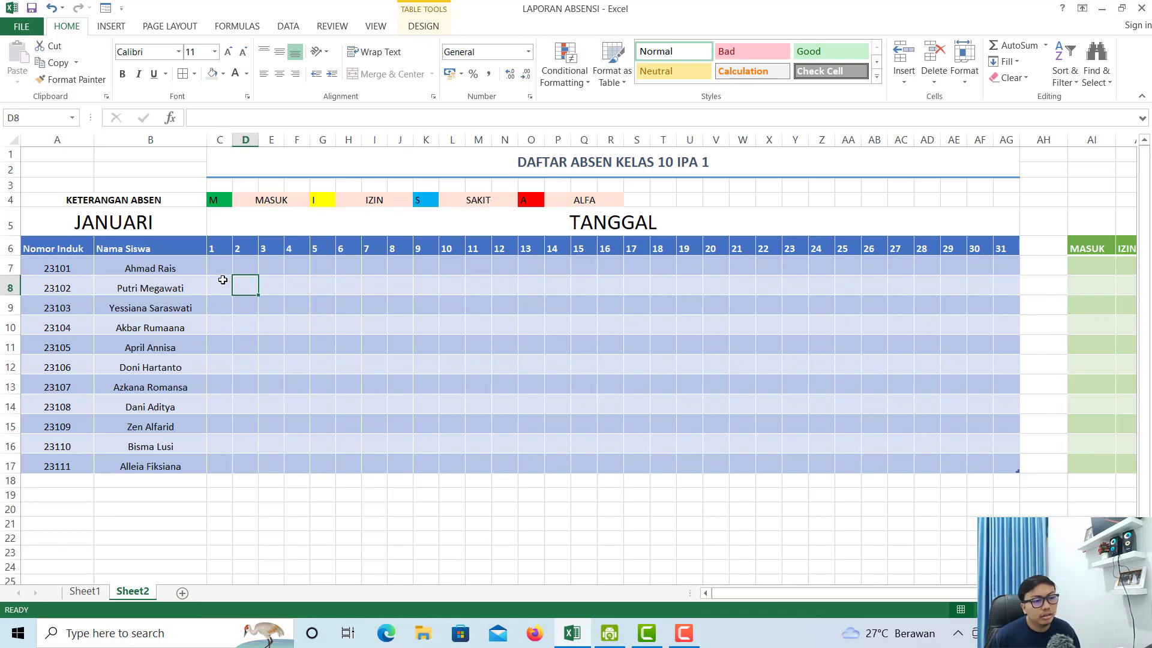
{"action": "left_click", "coordinate": [223, 288]}
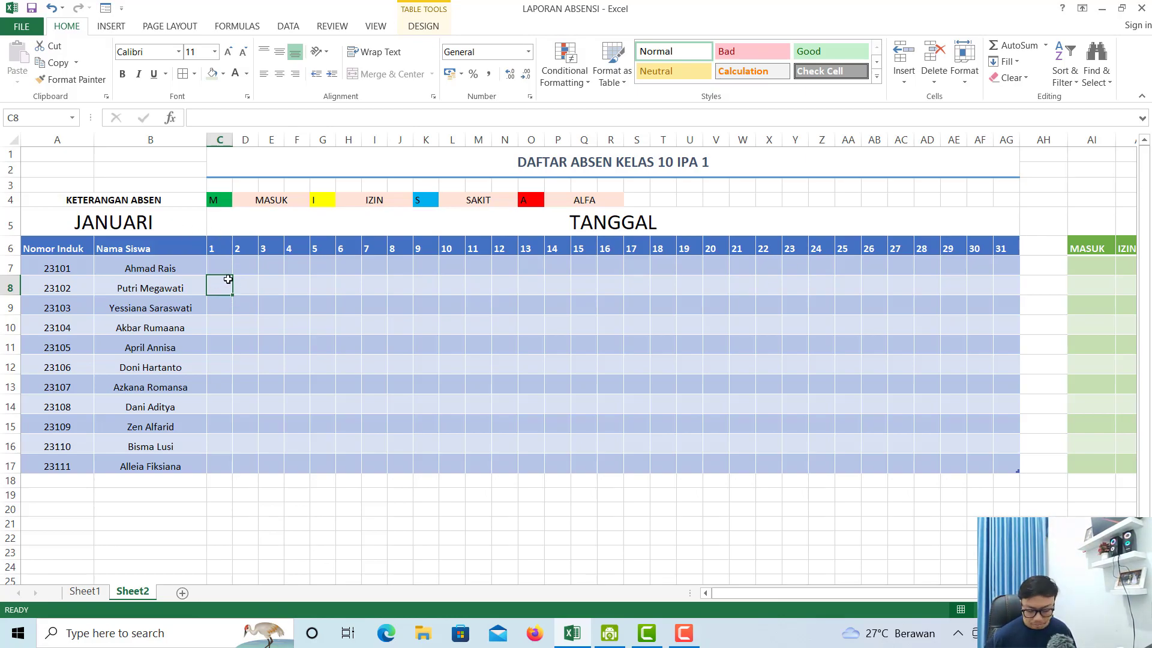
{"action": "type", "text": "I"}
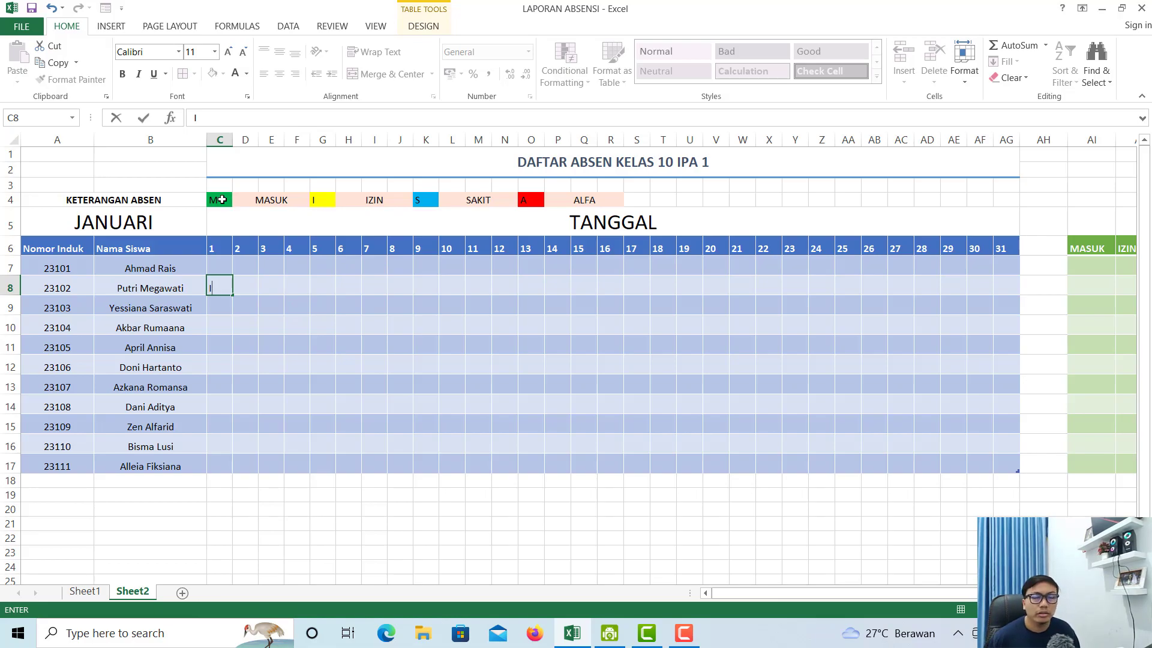
{"action": "key", "text": "Escape"}
- Add an Equal To conditional formatting rule to C7:AG17 that gives cells containing M a custom green fill
{"action": "left_click", "coordinate": [222, 264]}
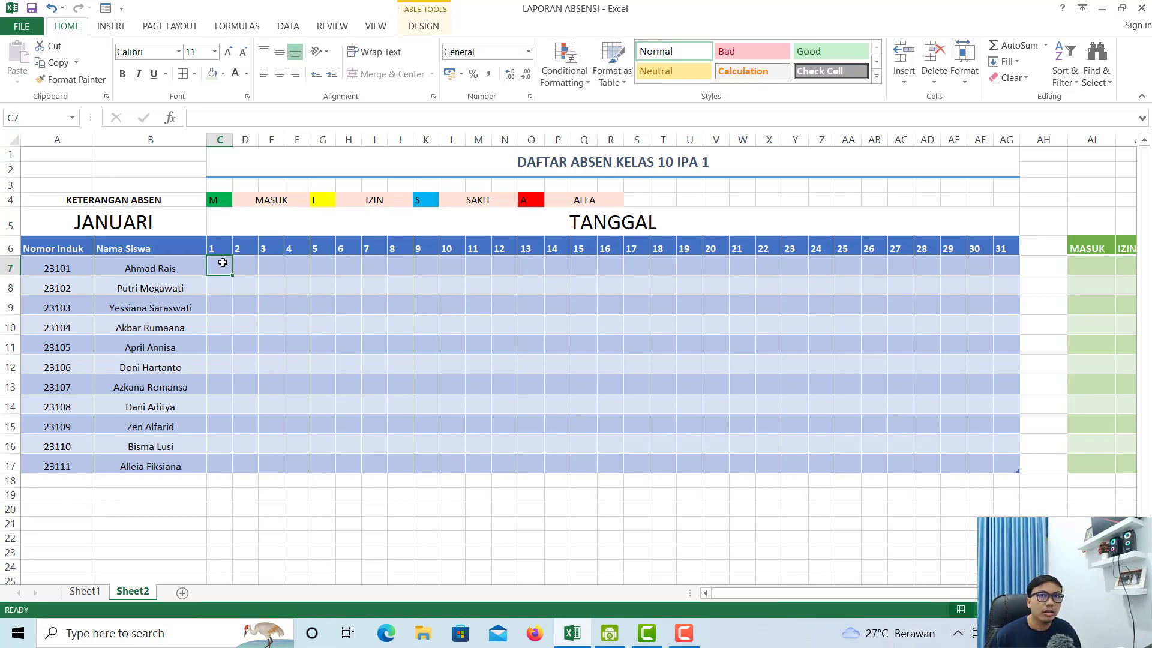
{"action": "left_click_drag", "start_coordinate": [223, 267], "coordinate": [1004, 462]}
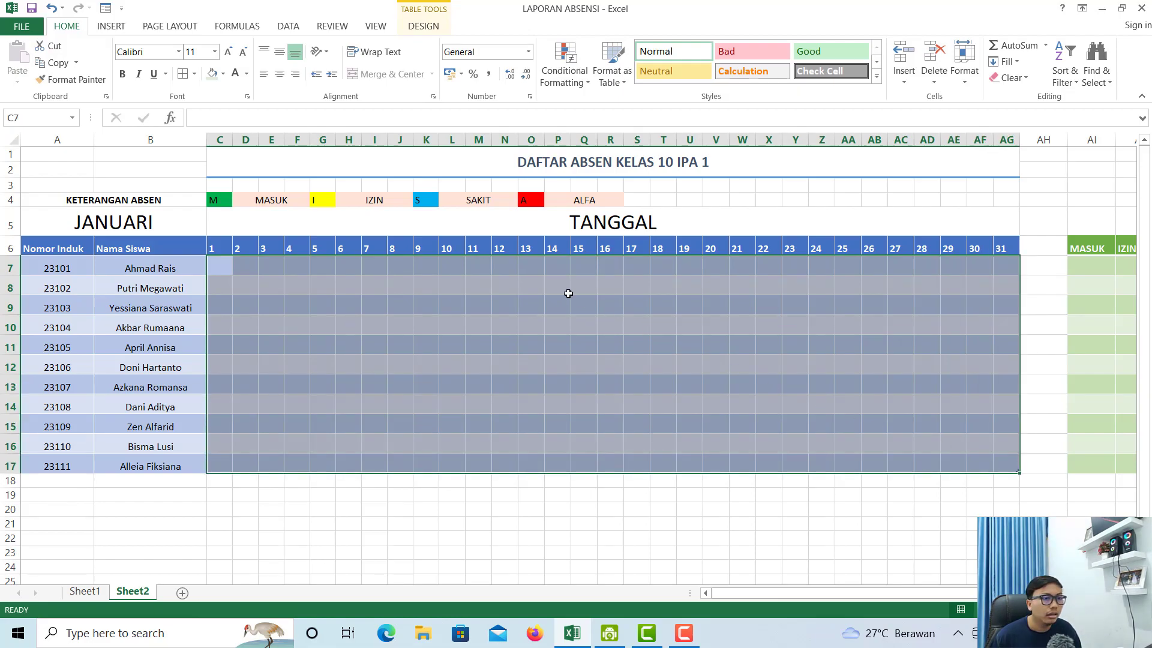
{"action": "left_click", "coordinate": [566, 77]}
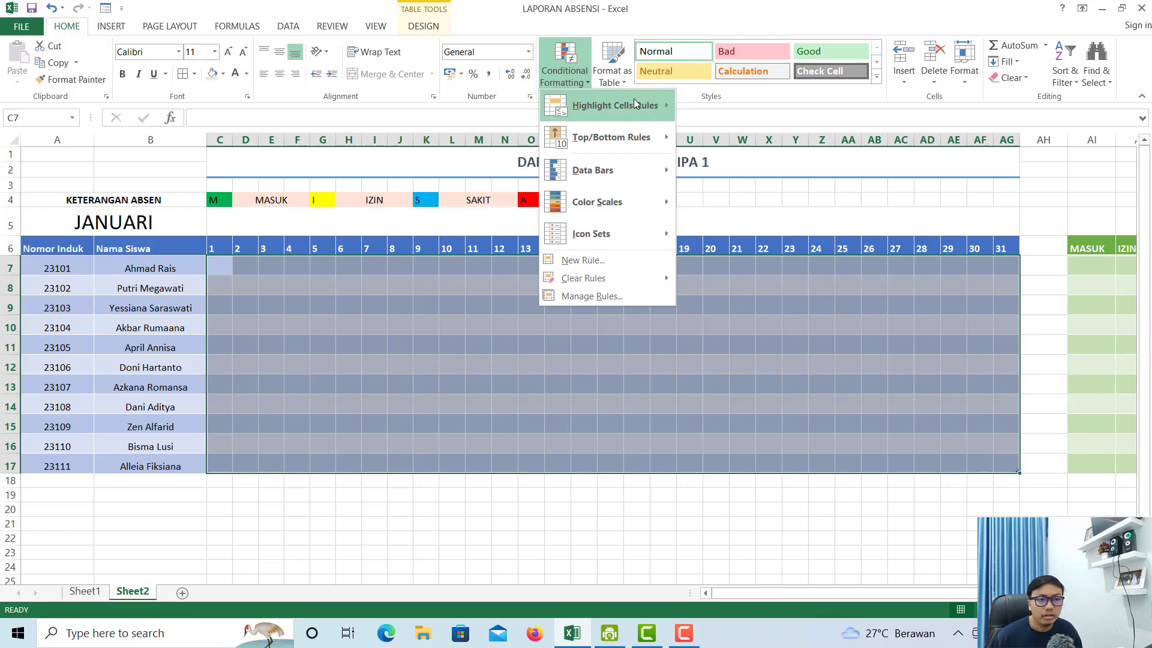
{"action": "mouse_move", "coordinate": [635, 106]}
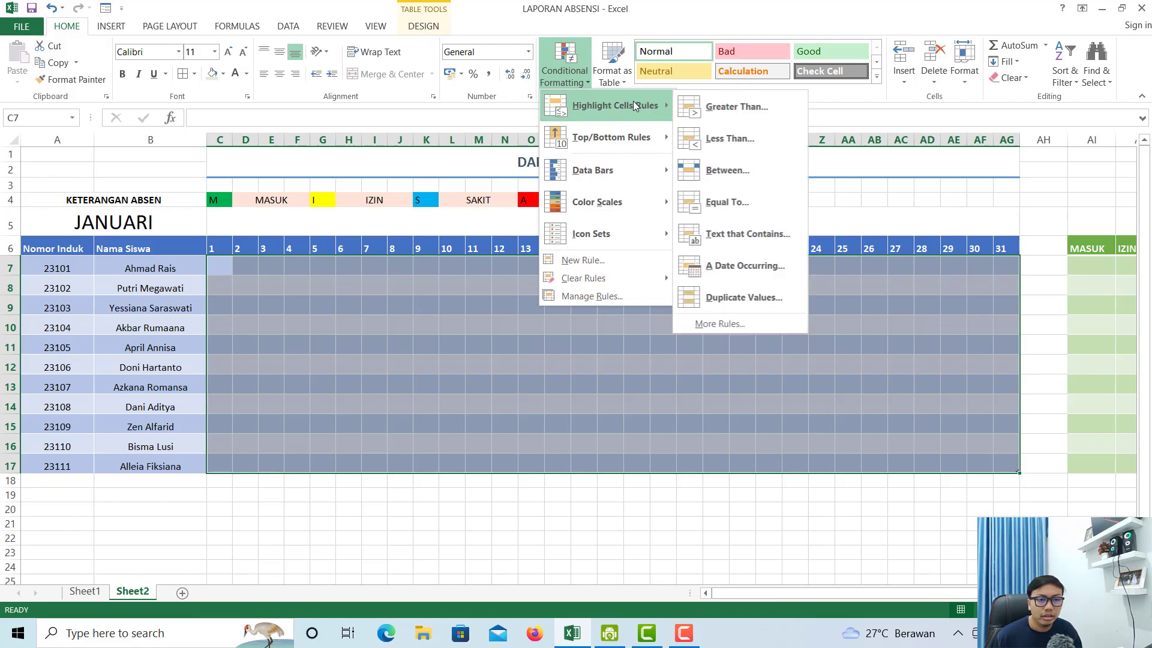
{"action": "left_click", "coordinate": [740, 201]}
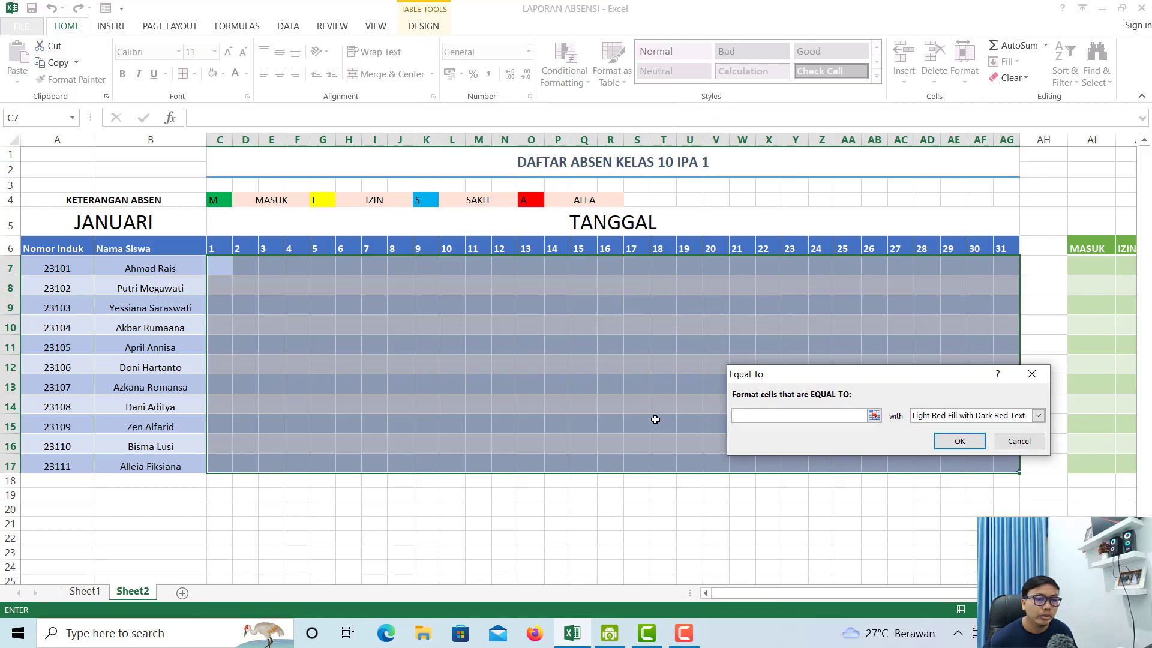
{"action": "type", "text": "M"}
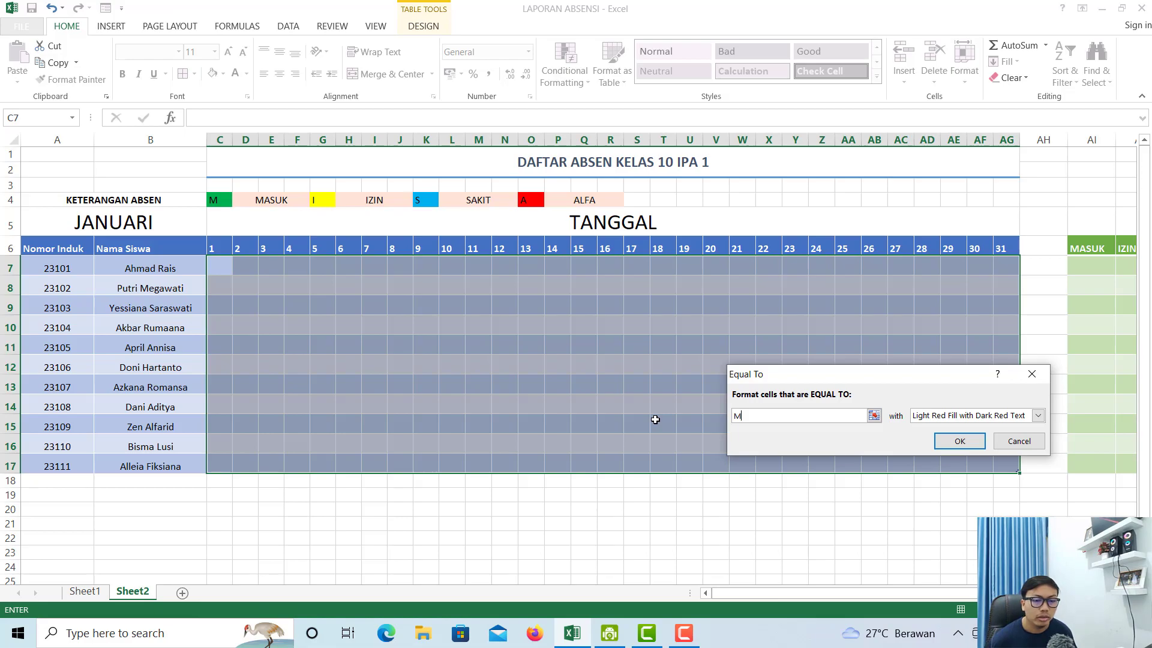
{"action": "left_click", "coordinate": [1038, 415]}
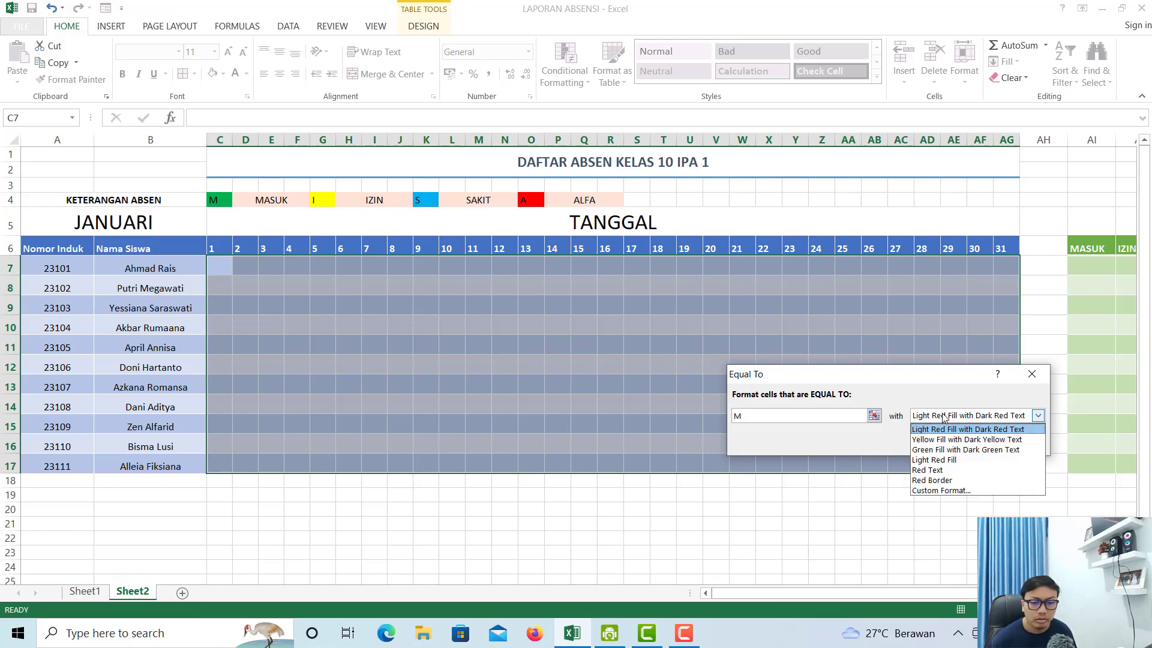
{"action": "left_click", "coordinate": [938, 491]}
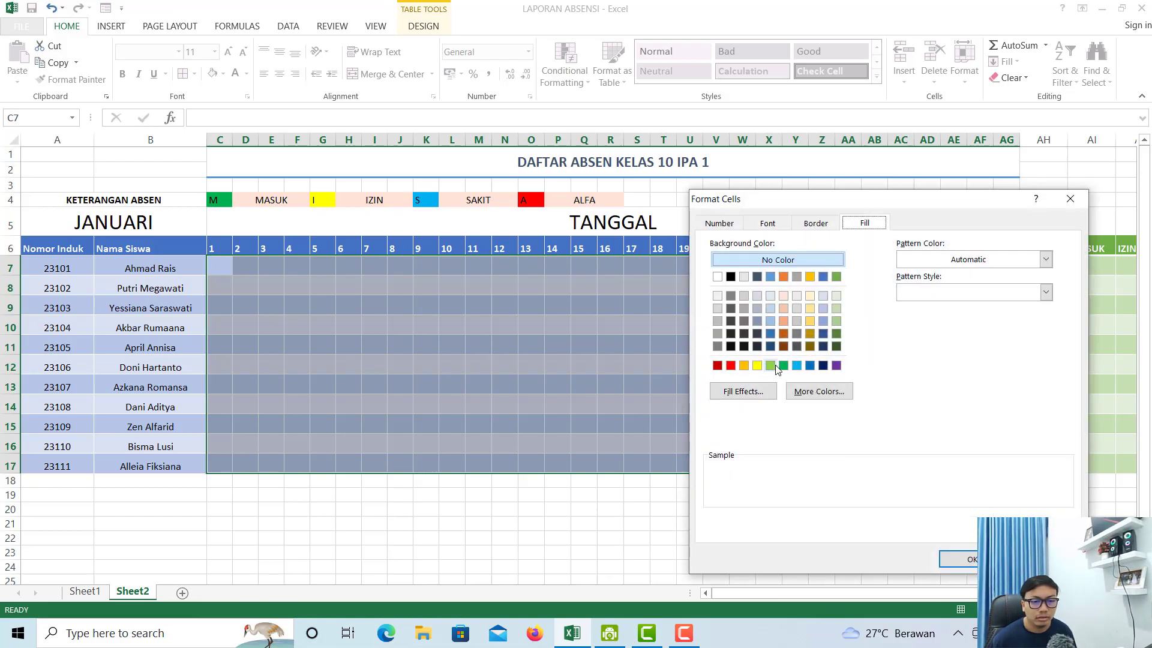
{"action": "left_click", "coordinate": [783, 365]}
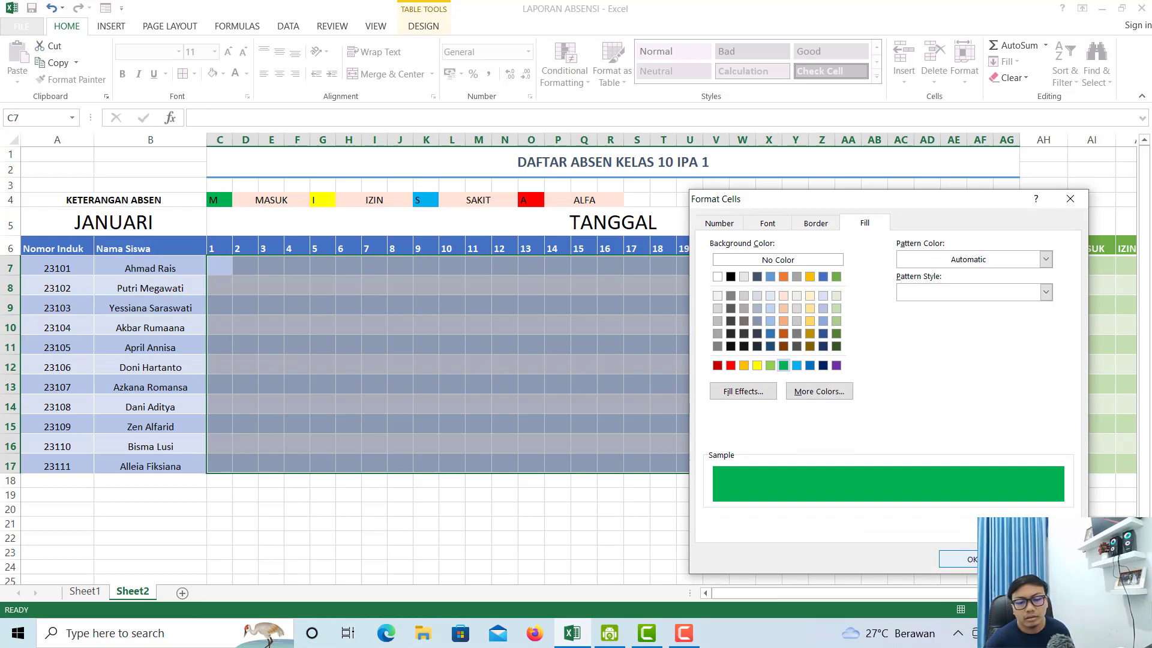
{"action": "left_click", "coordinate": [958, 559]}
{"action": "left_click", "coordinate": [959, 441]}
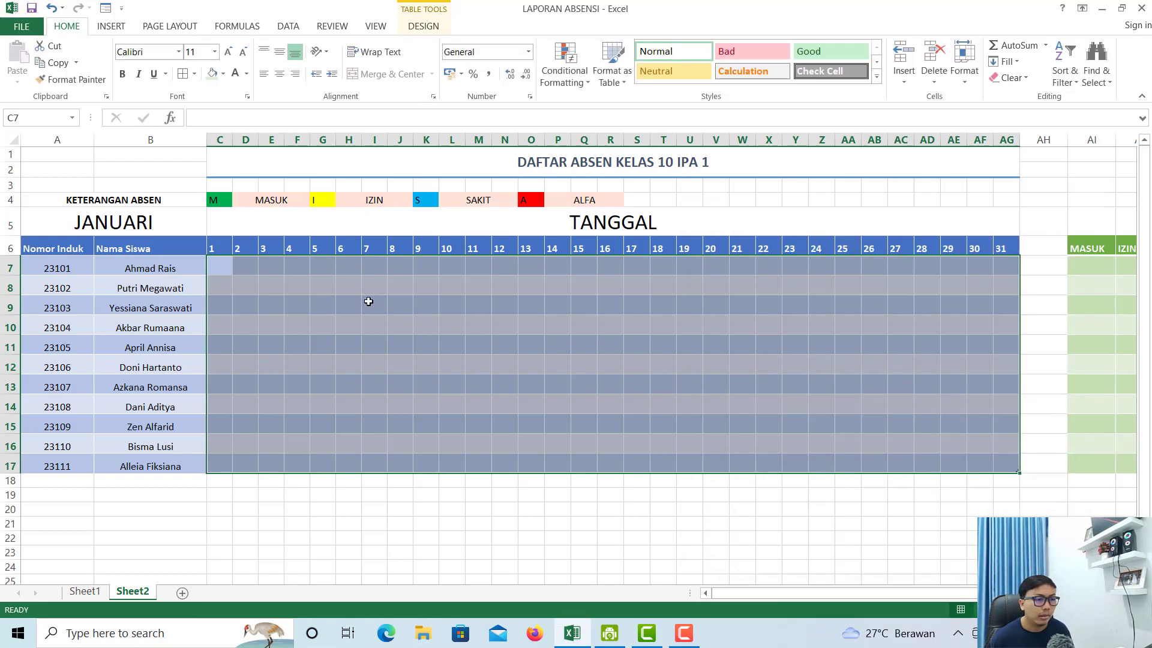
- Add an Equal To conditional formatting rule to C7:AG17 that gives cells containing I a custom yellow fill
{"action": "left_click", "coordinate": [577, 77]}
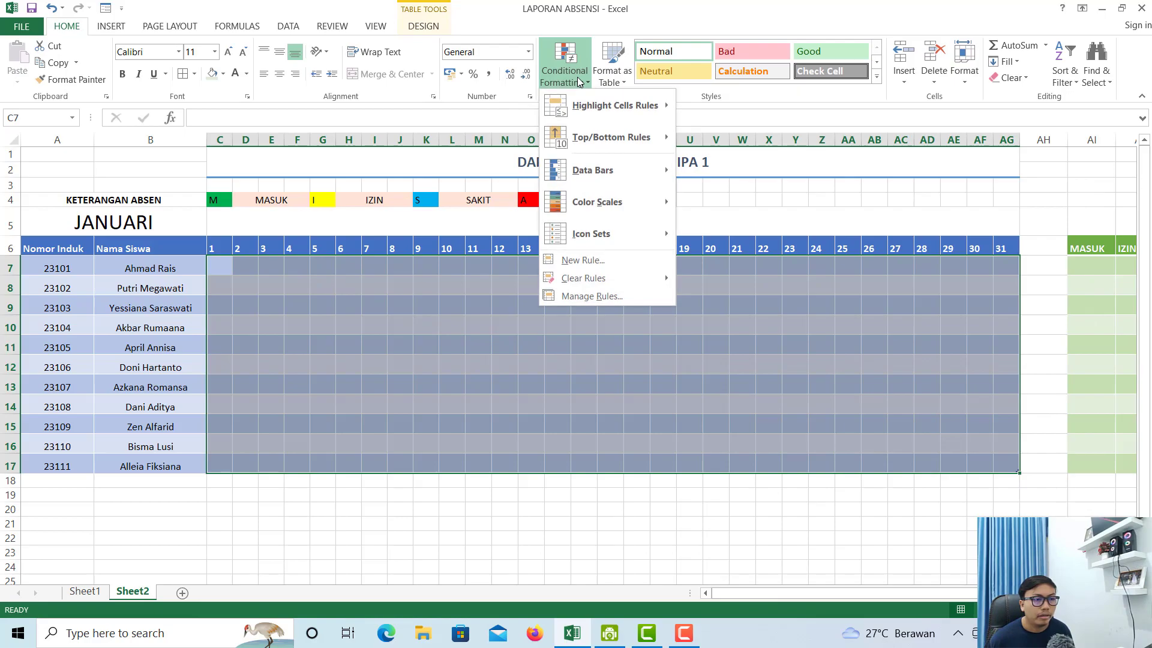
{"action": "mouse_move", "coordinate": [618, 106]}
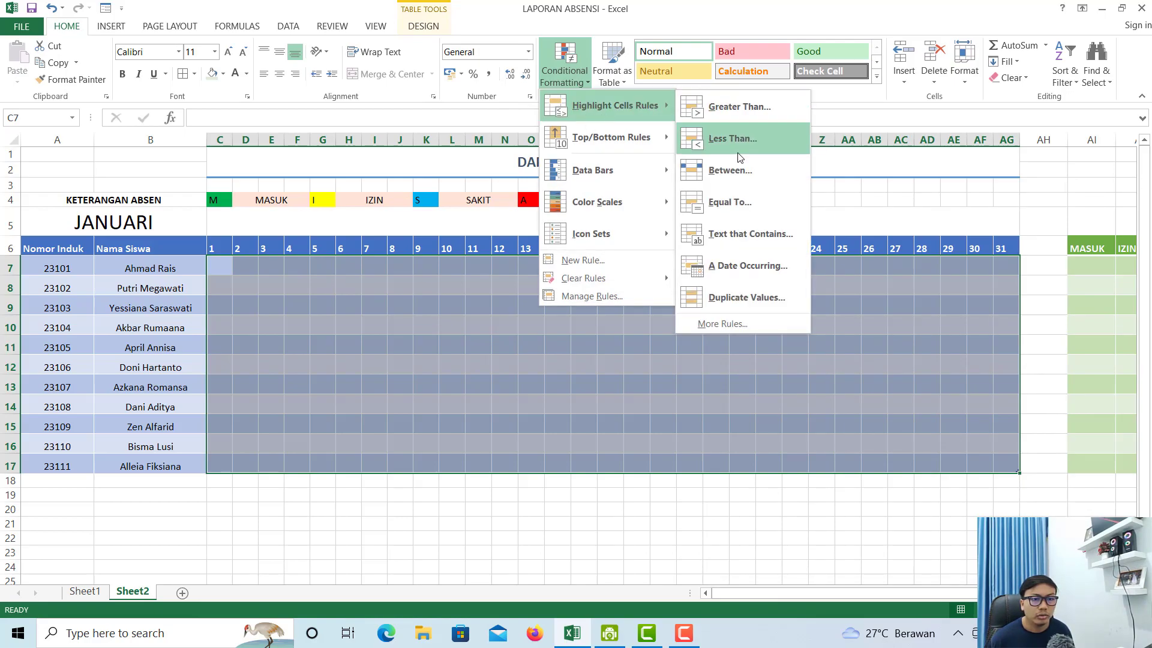
{"action": "left_click", "coordinate": [747, 204]}
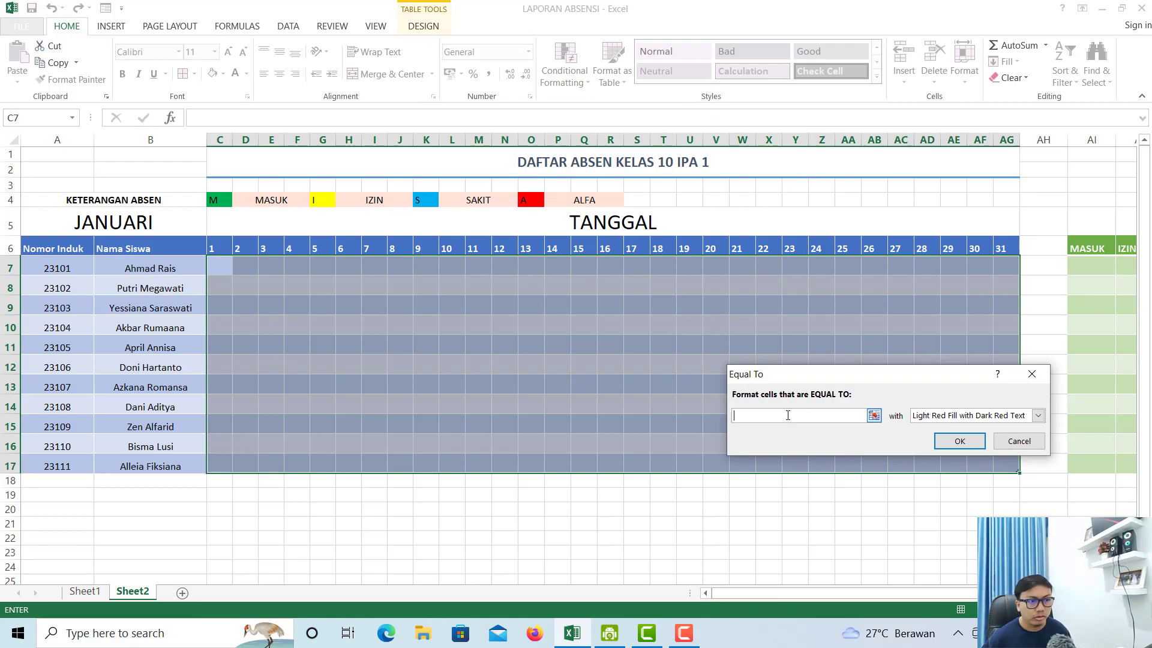
{"action": "type", "text": "I"}
{"action": "left_click", "coordinate": [1038, 415]}
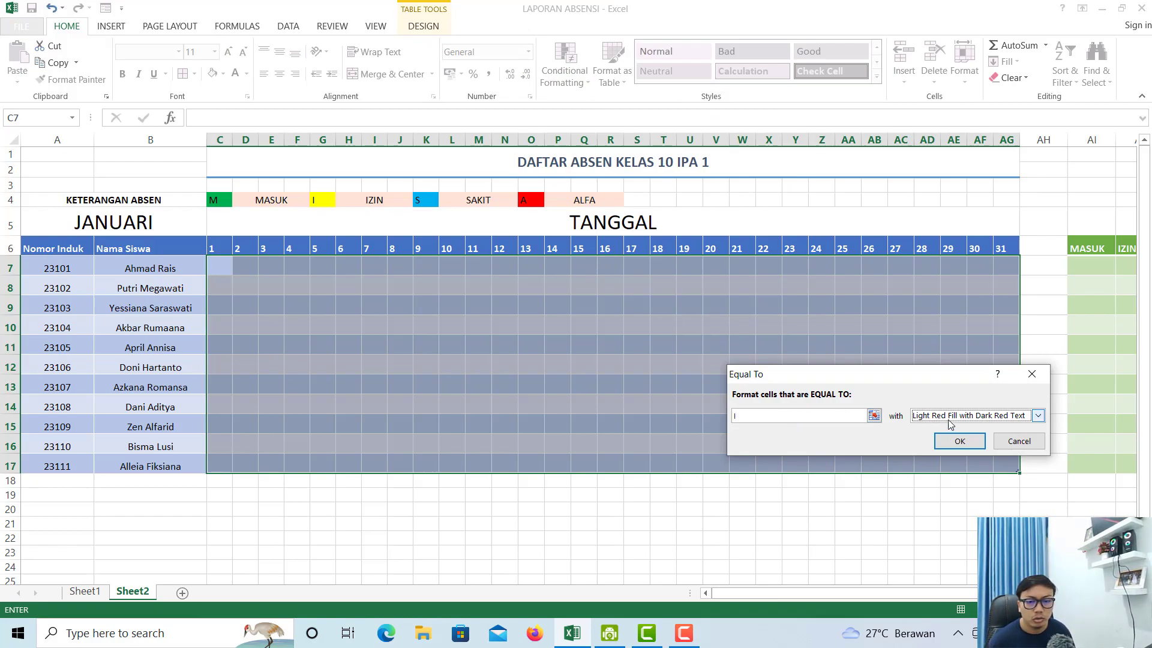
{"action": "left_click", "coordinate": [936, 490]}
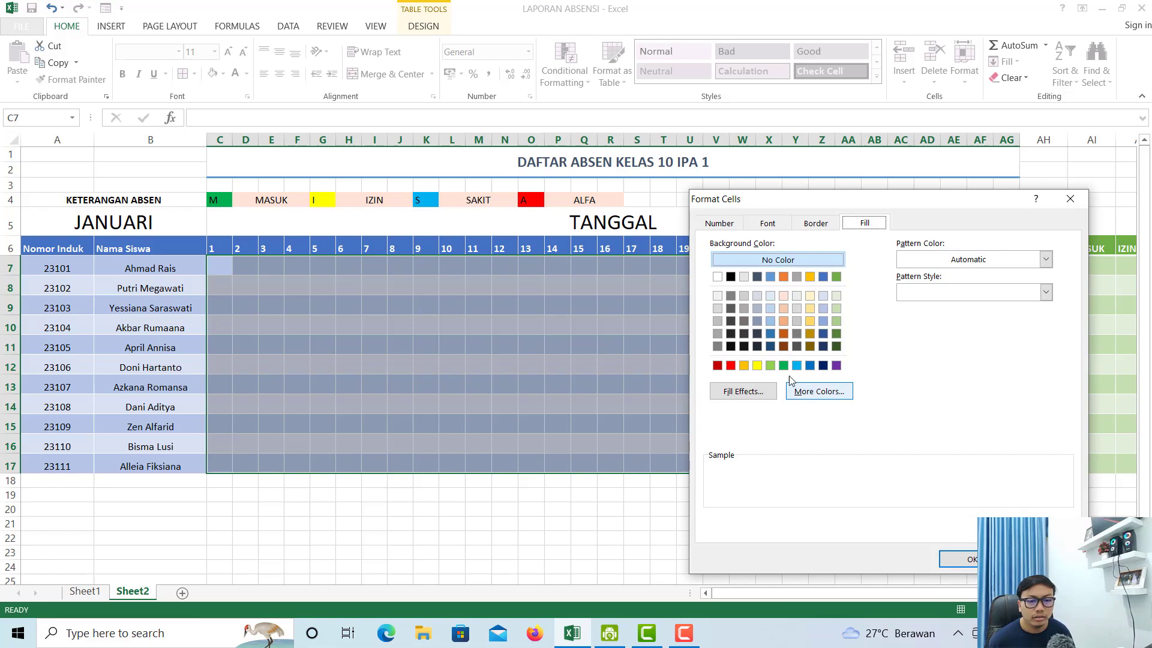
{"action": "left_click", "coordinate": [757, 365]}
{"action": "left_click", "coordinate": [960, 559]}
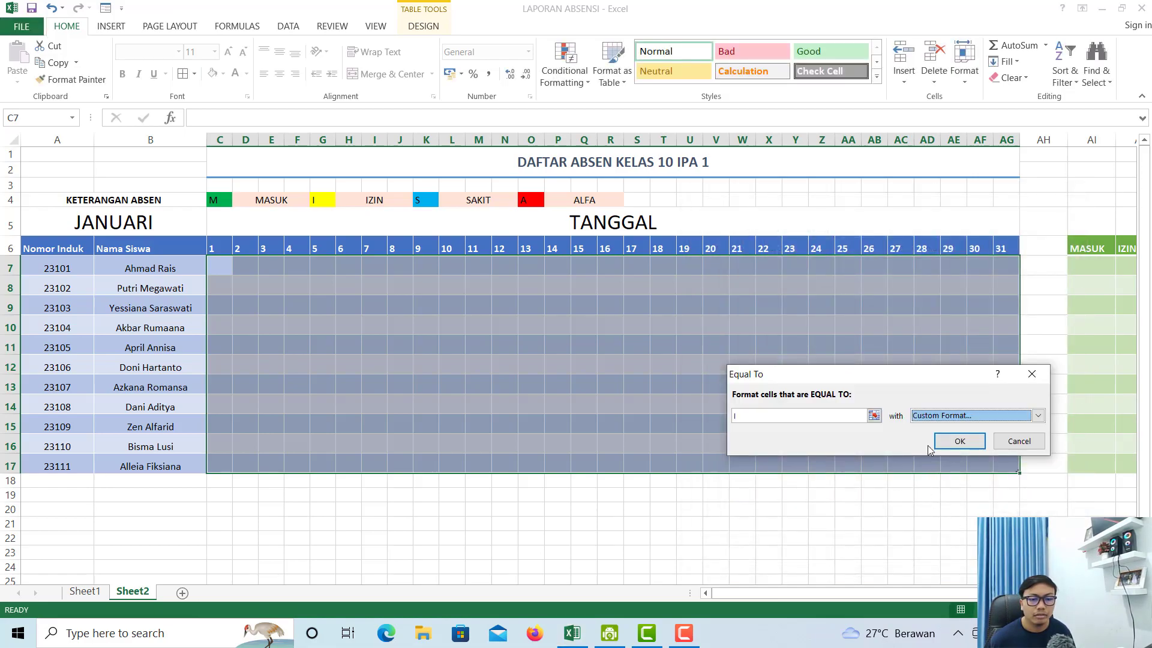
{"action": "left_click", "coordinate": [959, 441]}
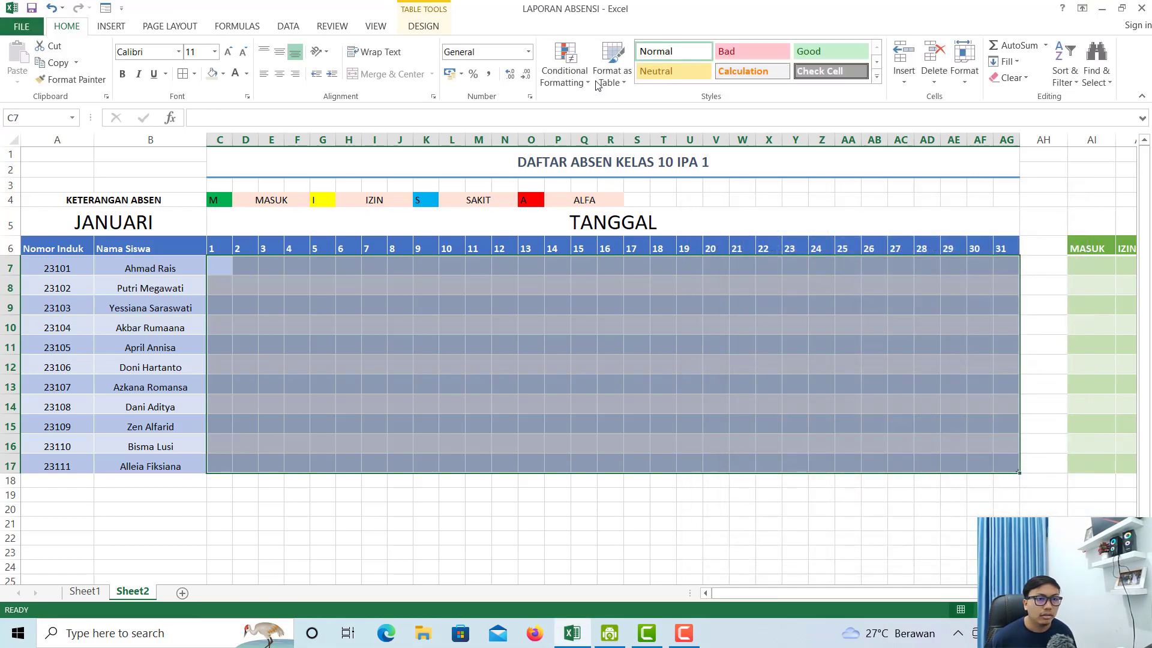
- Add an Equal To conditional formatting rule to C7:AG17 that gives cells containing S a custom light blue fill
{"action": "left_click", "coordinate": [564, 66]}
{"action": "mouse_move", "coordinate": [657, 106]}
{"action": "left_click", "coordinate": [732, 202]}
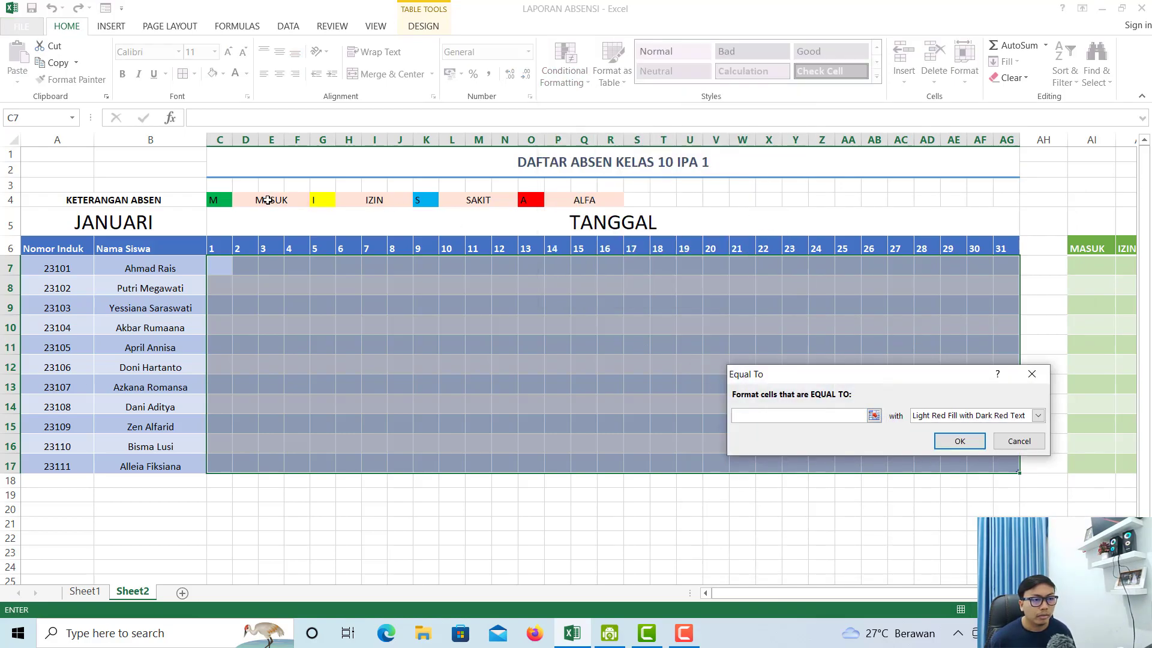
{"action": "type", "text": "S"}
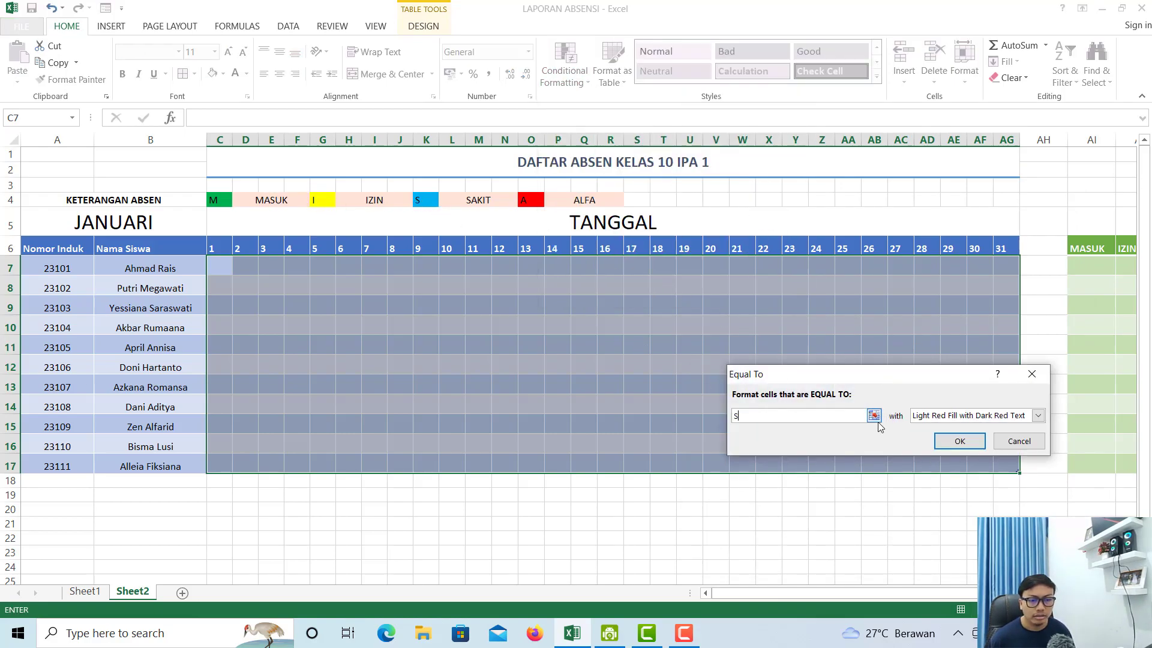
{"action": "left_click", "coordinate": [1038, 415]}
{"action": "left_click", "coordinate": [940, 490]}
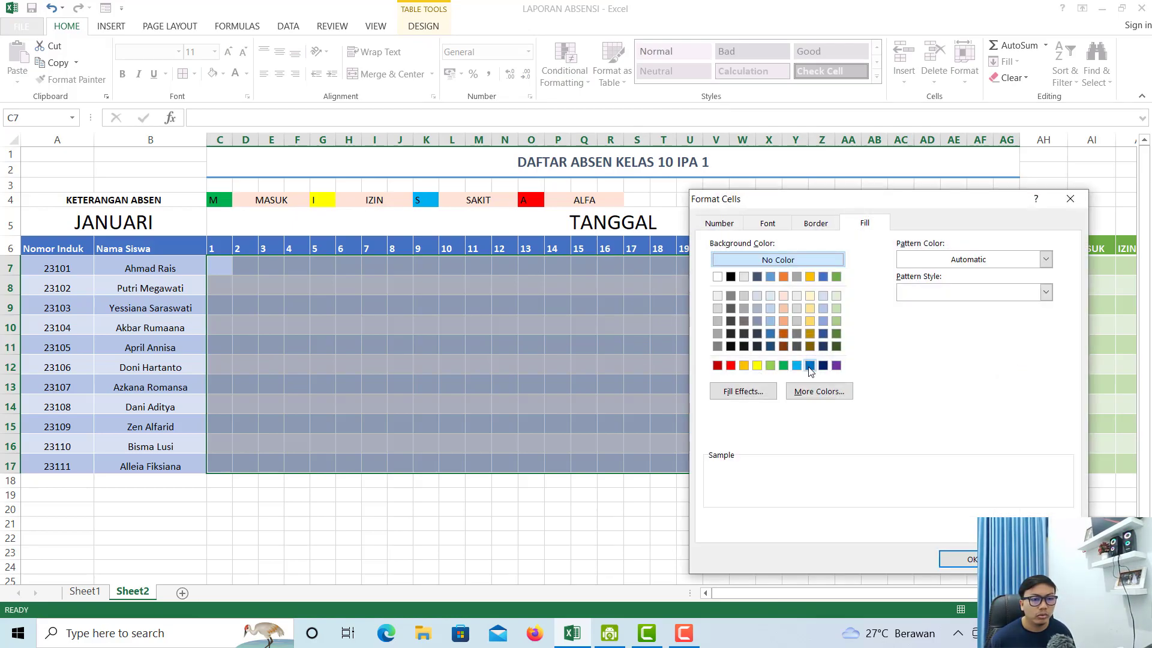
{"action": "left_click", "coordinate": [809, 368]}
{"action": "left_click", "coordinate": [796, 365]}
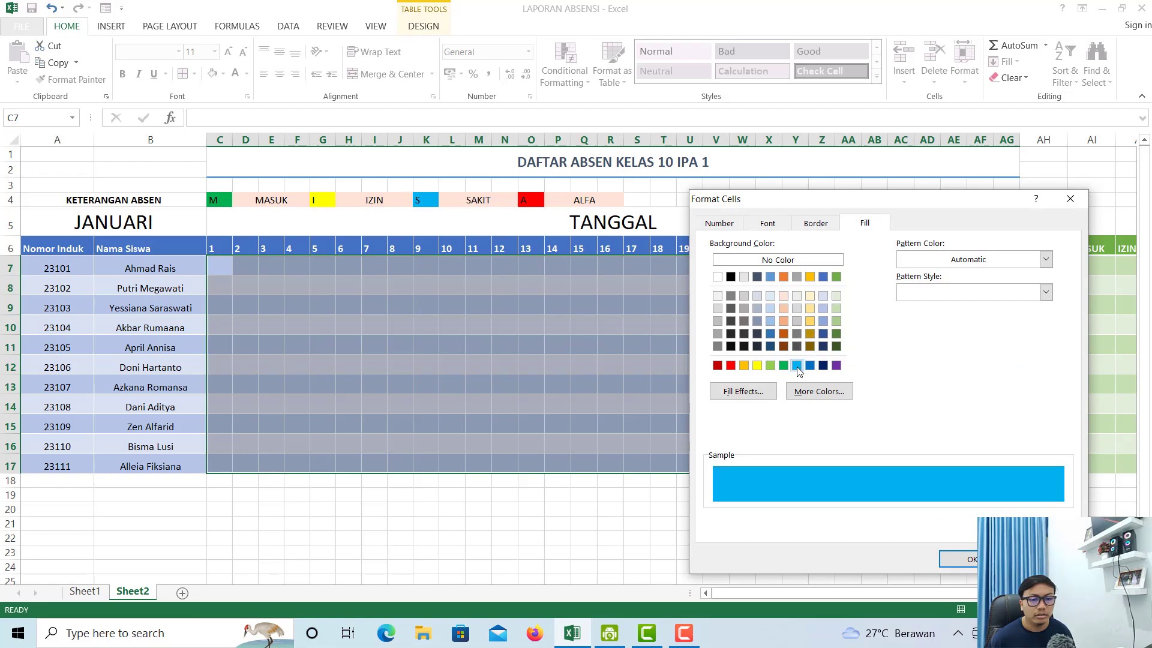
{"action": "left_click", "coordinate": [959, 559]}
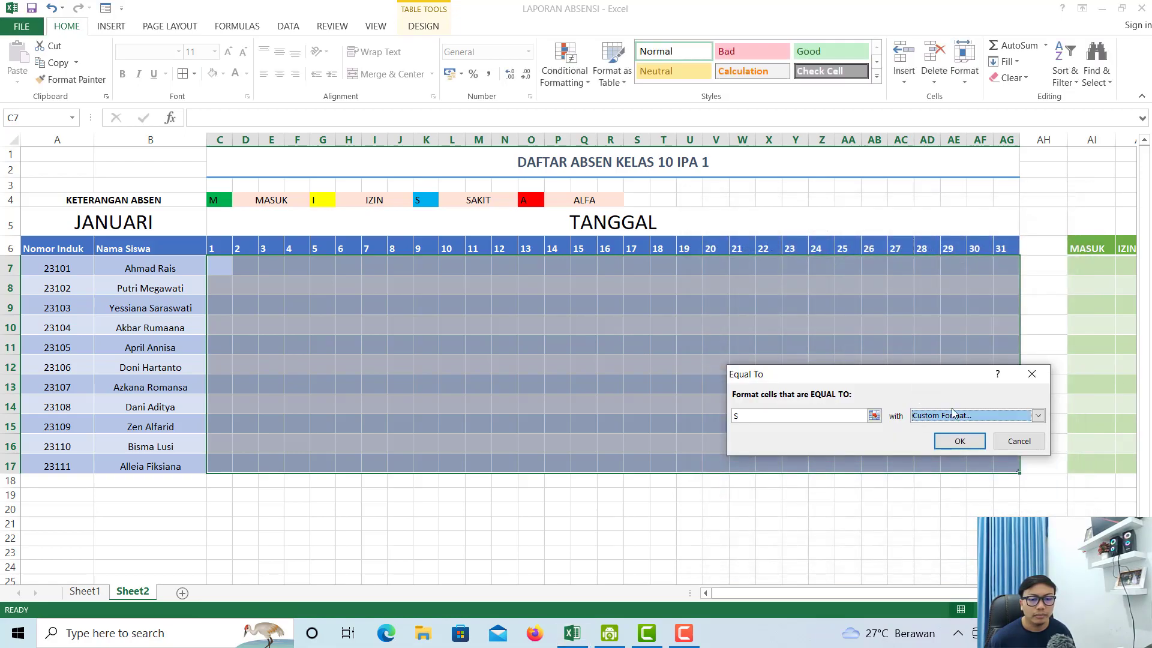
{"action": "left_click", "coordinate": [958, 441]}
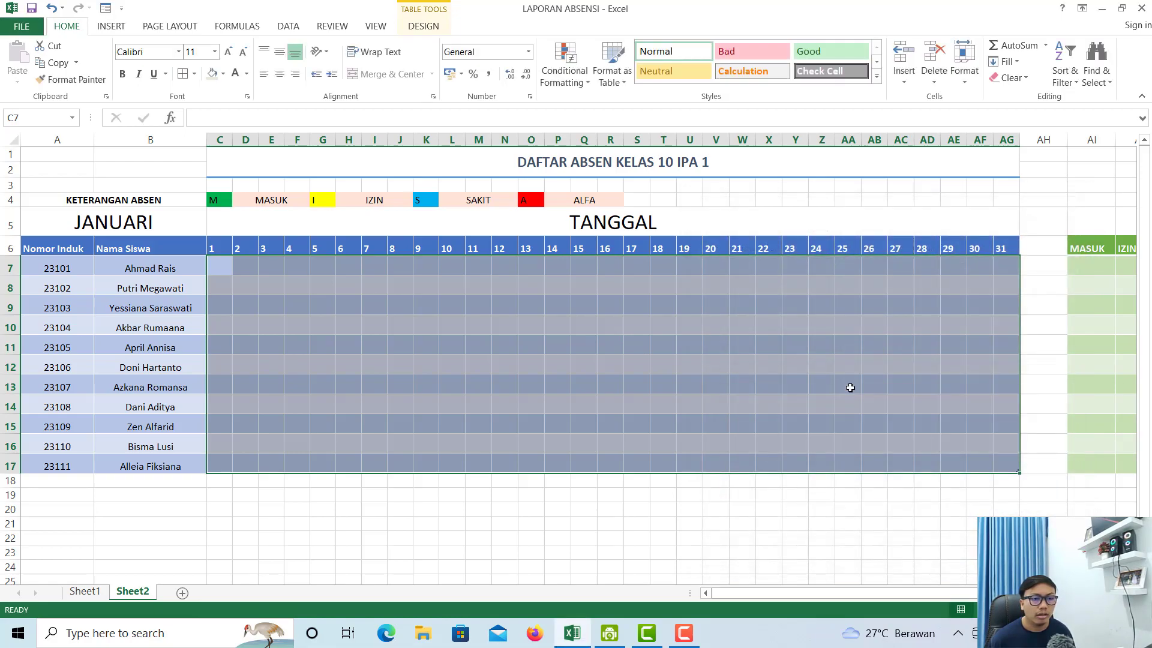
- Add an Equal To conditional formatting rule to C7:AG17 that gives cells containing A a custom red fill
{"action": "left_click", "coordinate": [567, 78]}
{"action": "mouse_move", "coordinate": [662, 112]}
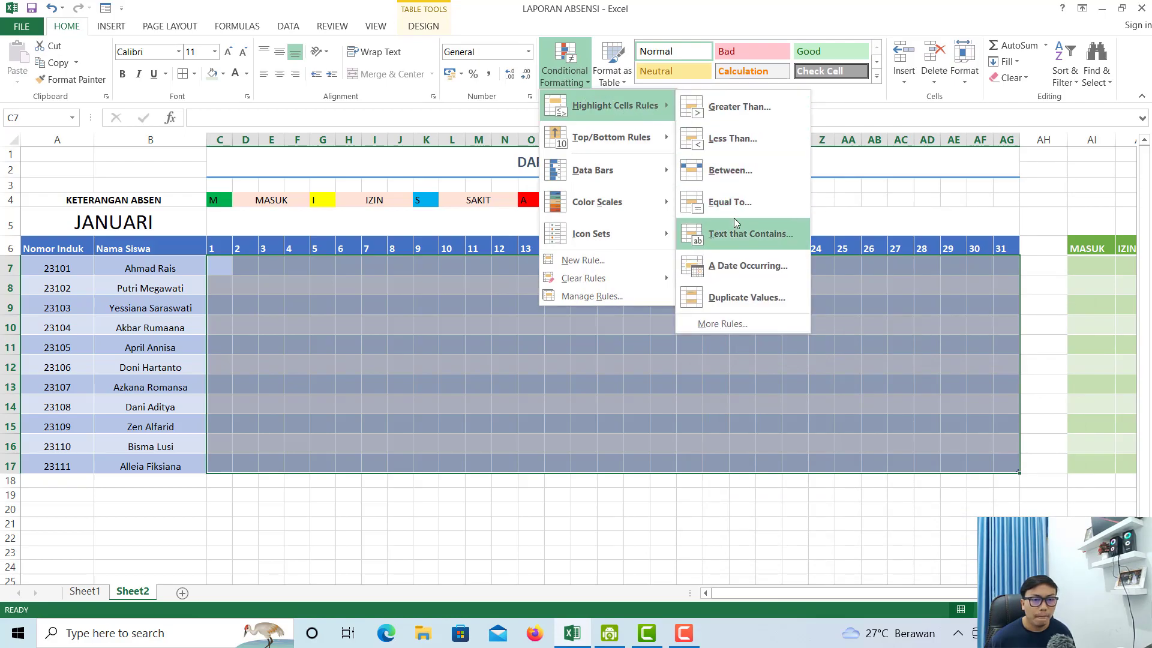
{"action": "left_click", "coordinate": [733, 202]}
{"action": "type", "text": "A"}
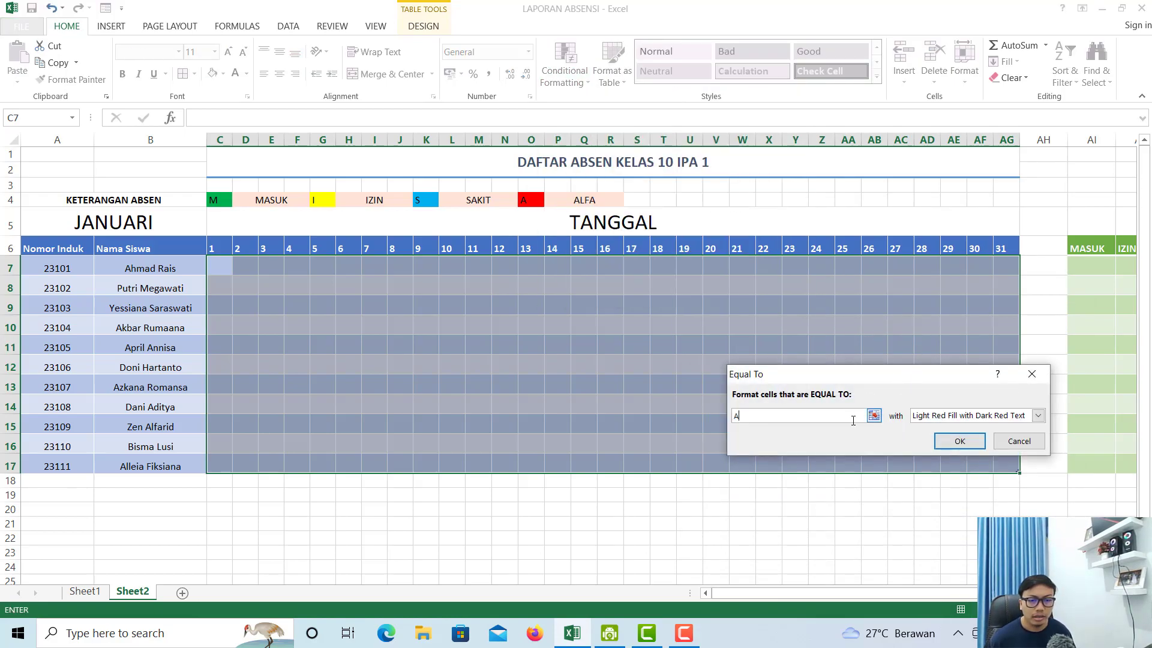
{"action": "left_click", "coordinate": [933, 419]}
{"action": "left_click", "coordinate": [935, 489]}
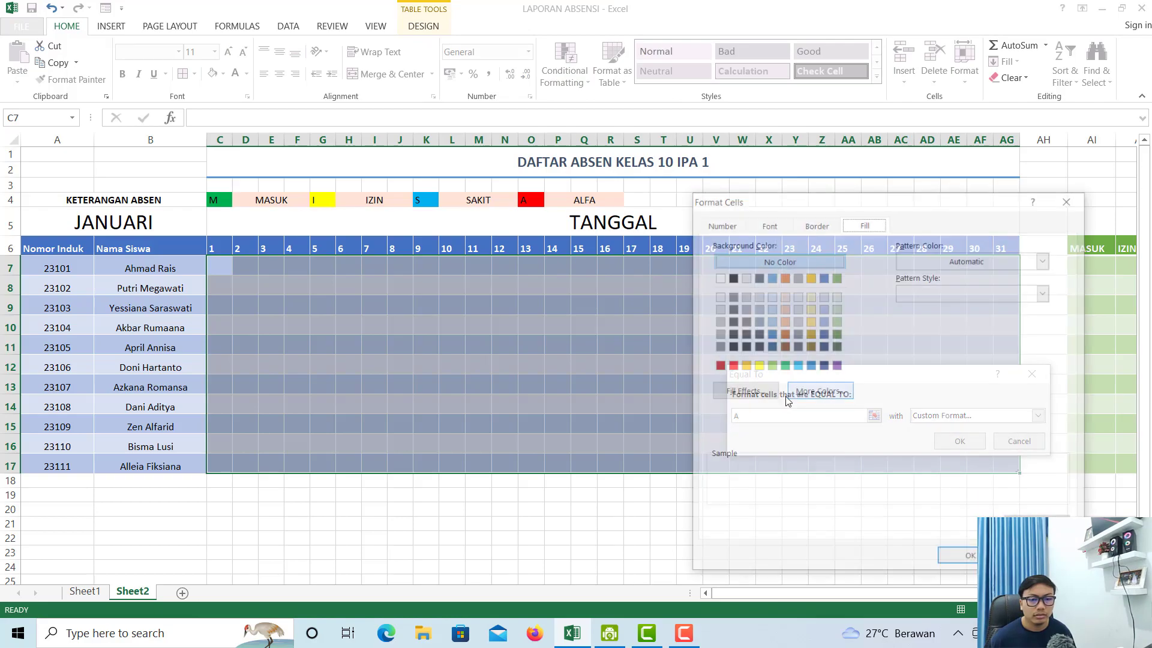
{"action": "left_click", "coordinate": [731, 365]}
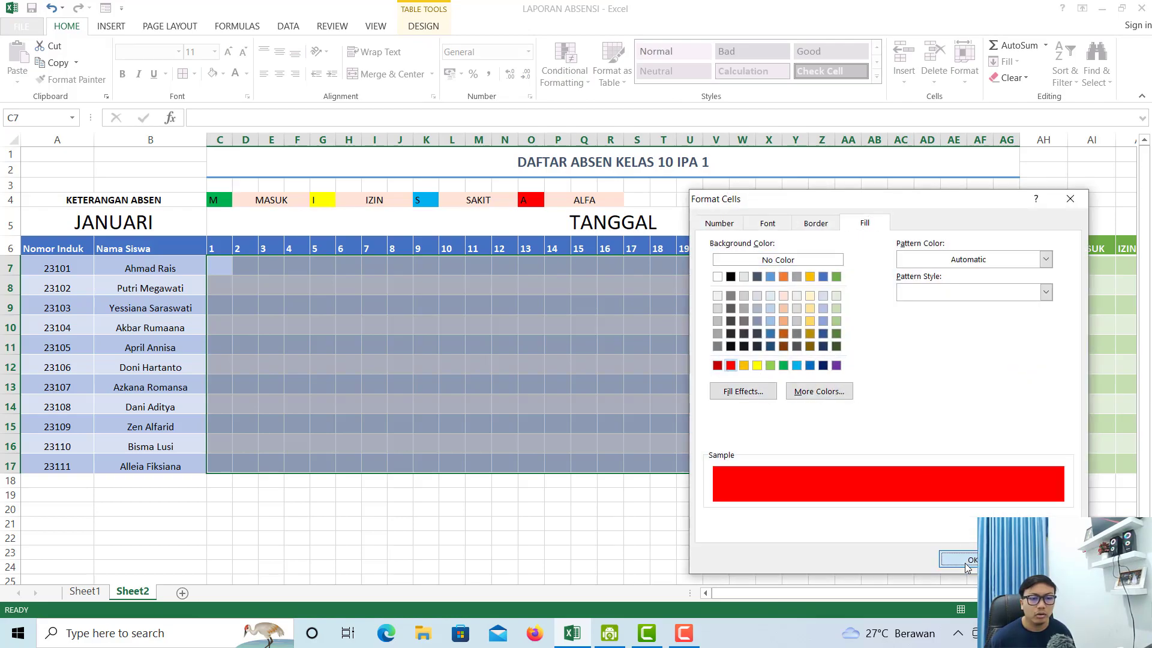
{"action": "left_click", "coordinate": [958, 559]}
{"action": "left_click", "coordinate": [958, 441]}
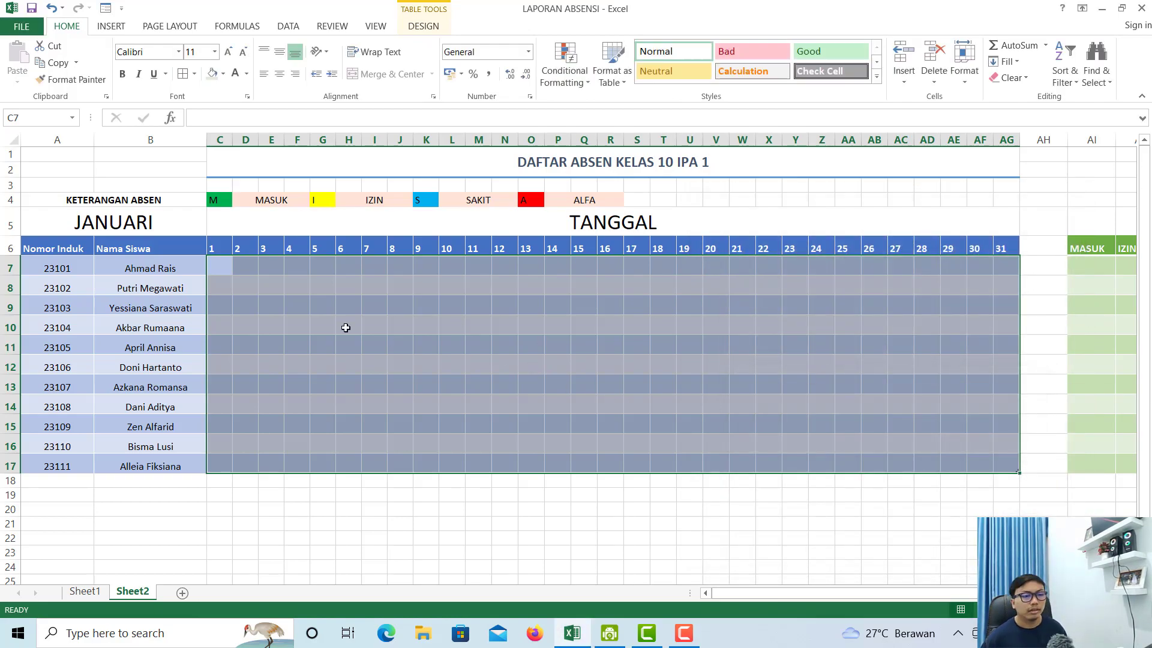
{"action": "left_click", "coordinate": [342, 316]}
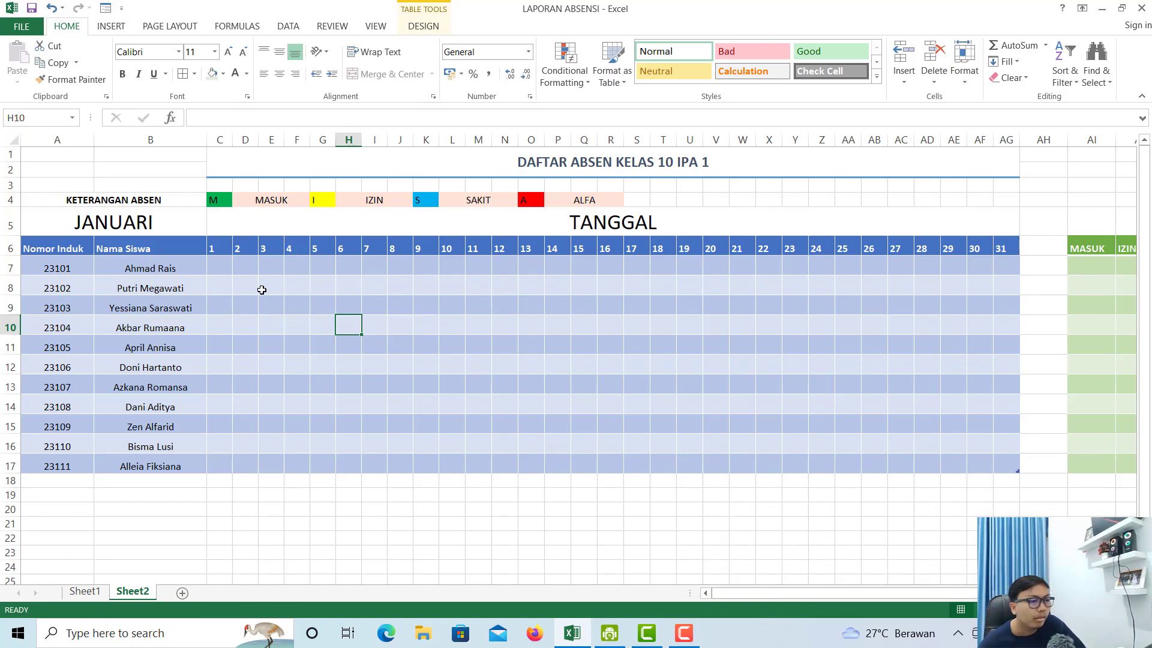
- Enter the attendance codes M, S, I and A in C7:C10 for date 1 to test the colour rules
{"action": "left_click", "coordinate": [227, 273]}
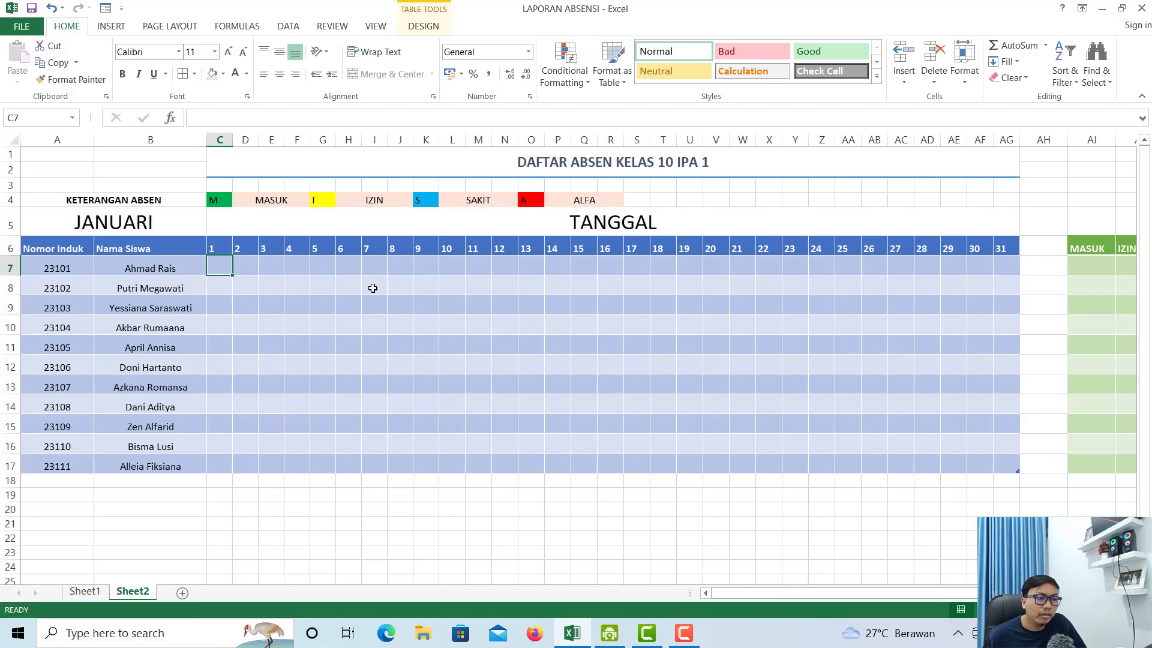
{"action": "key", "text": "Up"}
{"action": "key", "text": "Up"}
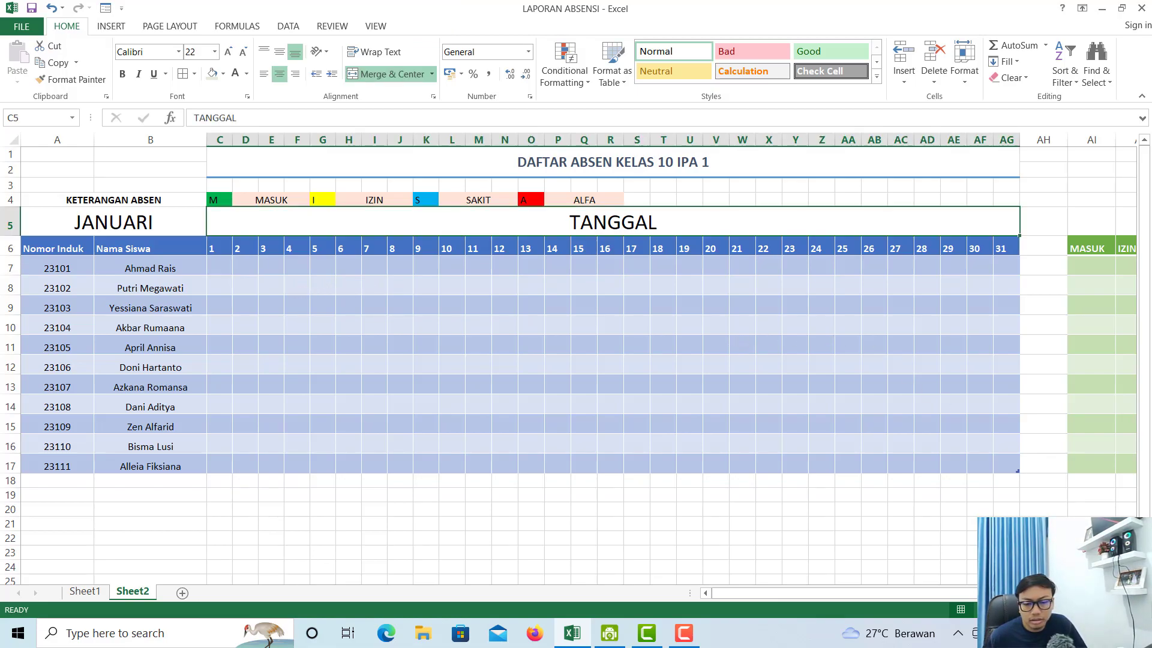
{"action": "left_click", "coordinate": [222, 271]}
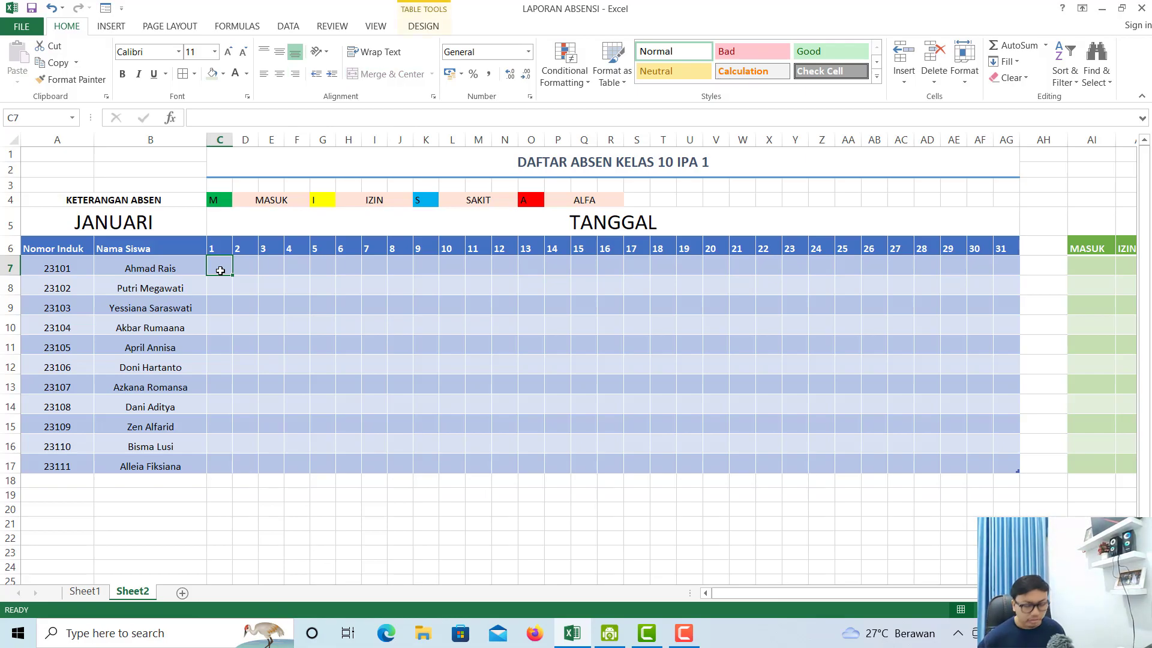
{"action": "type", "text": "M"}
{"action": "key", "text": "Return"}
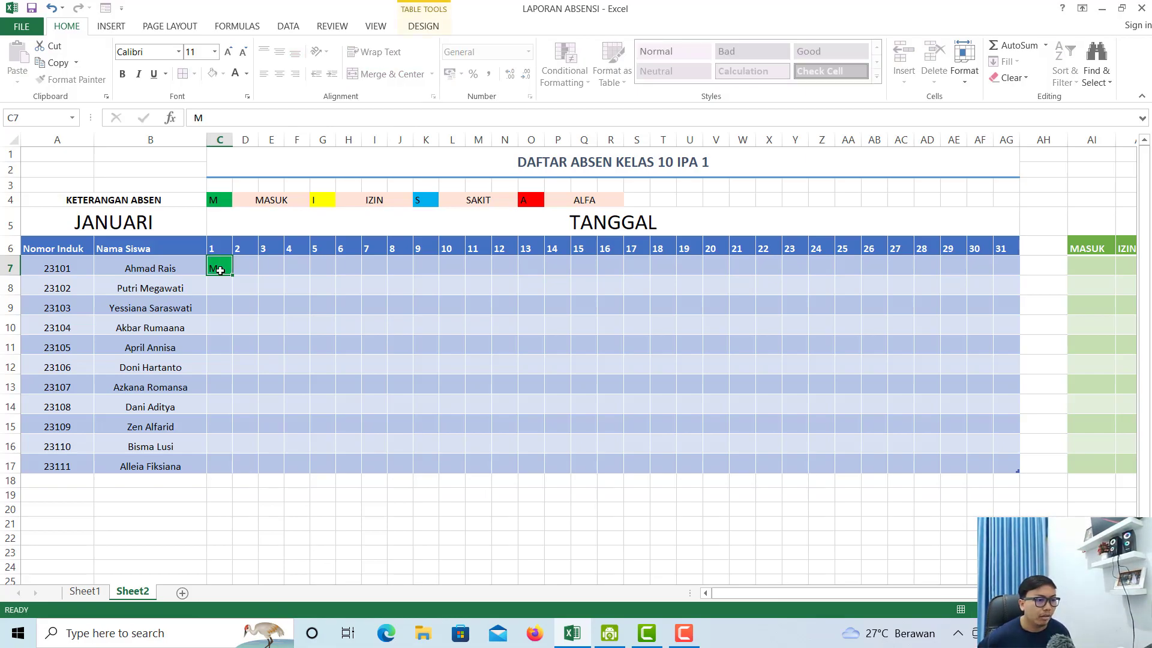
{"action": "type", "text": "Z"}
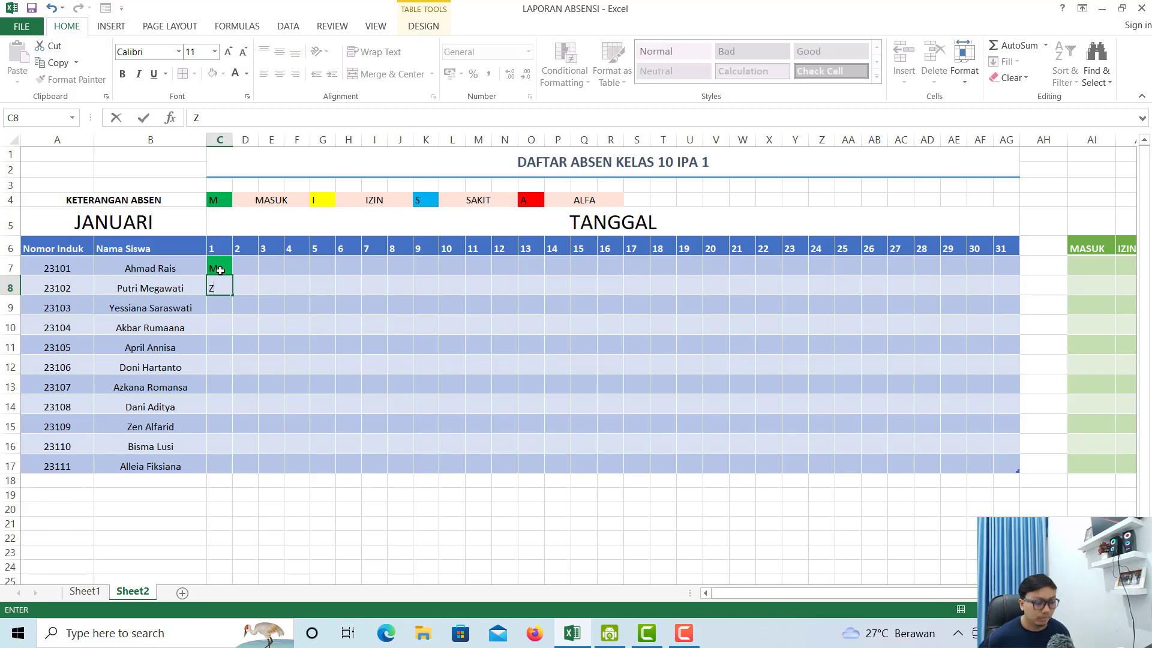
{"action": "key", "text": "BackSpace"}
{"action": "type", "text": "S"}
{"action": "key", "text": "Return"}
{"action": "type", "text": "S"}
{"action": "key", "text": "BackSpace"}
{"action": "type", "text": "I"}
{"action": "key", "text": "Return"}
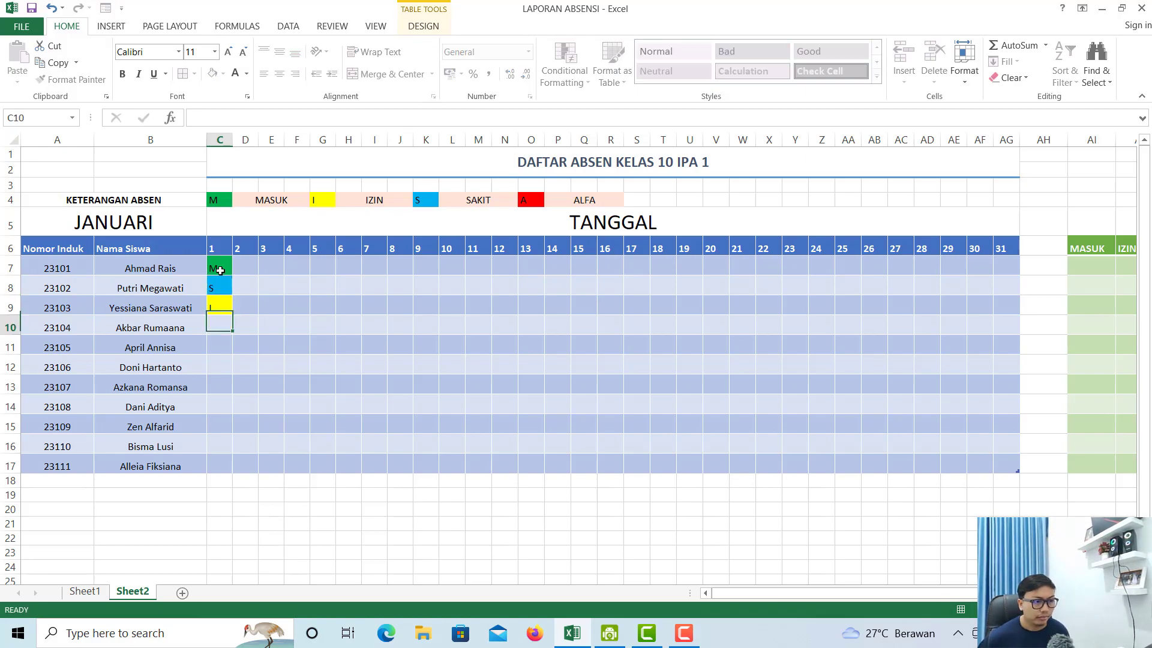
{"action": "type", "text": "A"}
{"action": "key", "text": "Return"}
{"action": "left_click_drag", "start_coordinate": [220, 271], "coordinate": [1018, 473]}
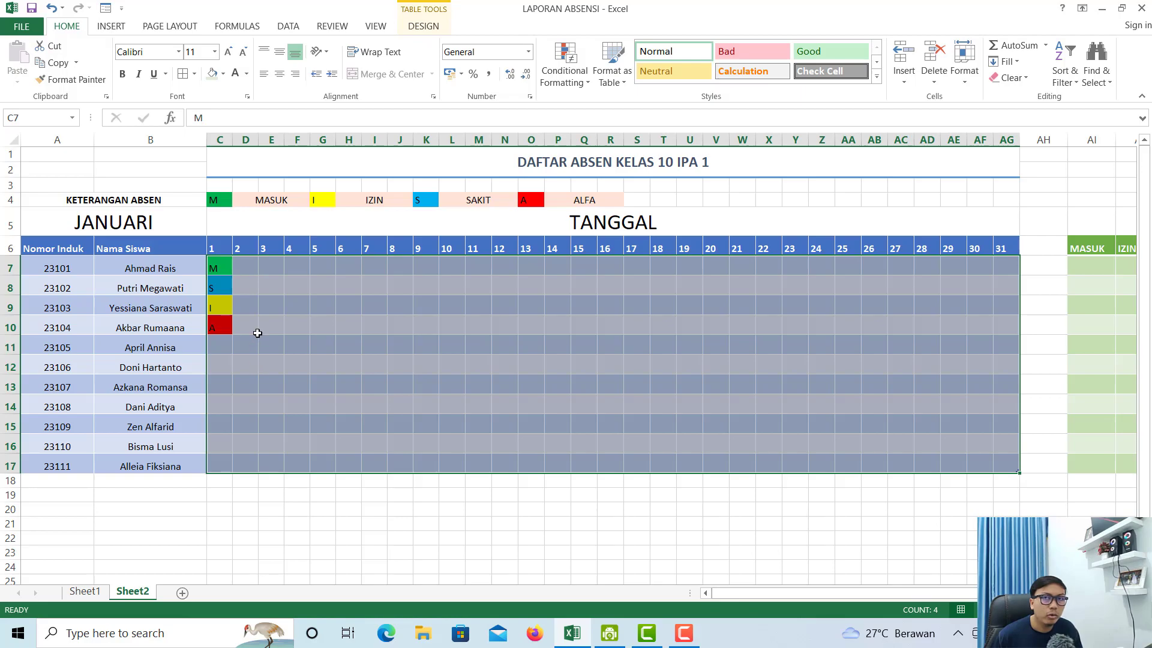
{"action": "left_click_drag", "start_coordinate": [224, 201], "coordinate": [611, 201]}
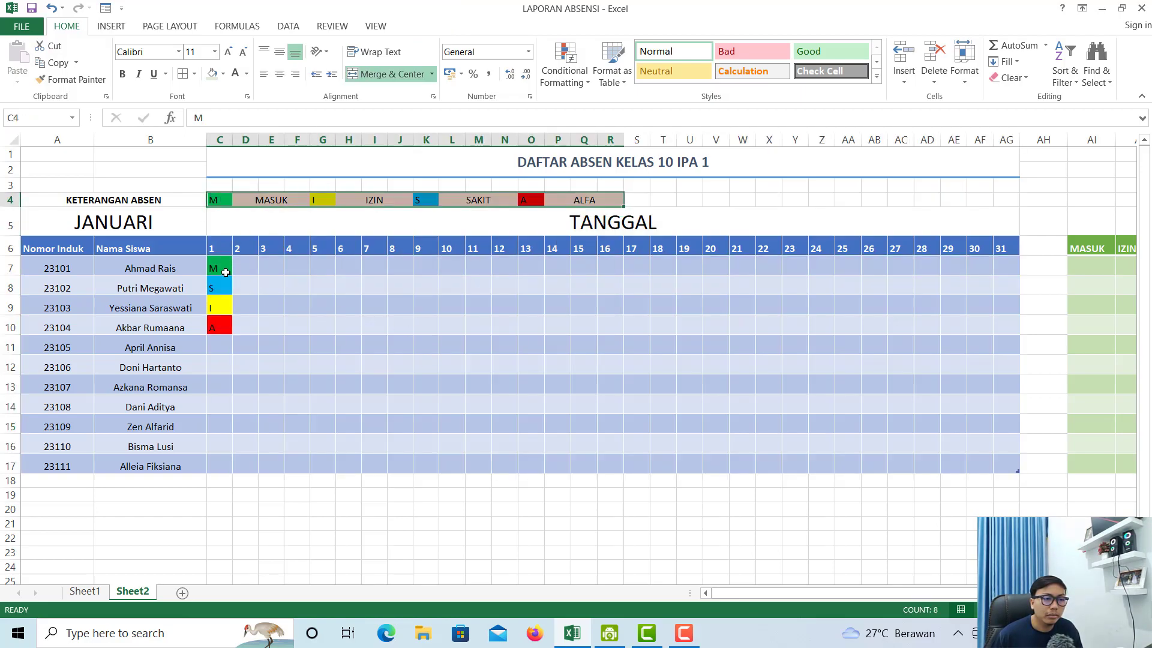
{"action": "left_click", "coordinate": [225, 272]}
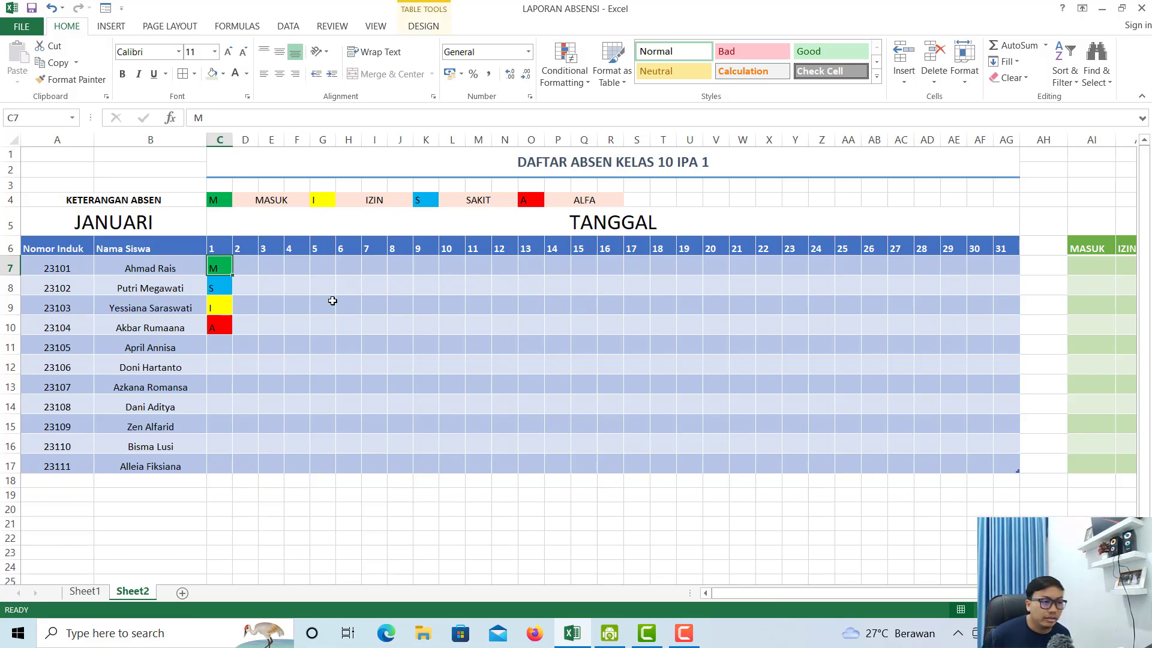
{"action": "left_click", "coordinate": [255, 270]}
{"action": "left_click_drag", "start_coordinate": [227, 270], "coordinate": [987, 461]}
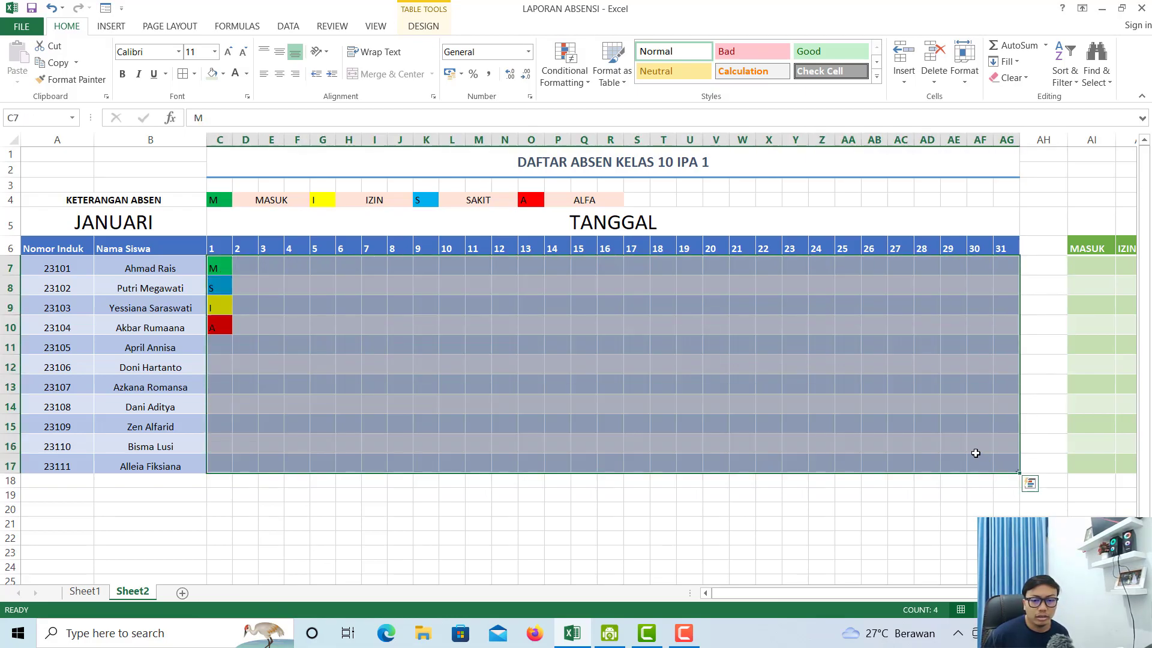
- Enter the test codes S in AE15, A in AE14 and M in AE13 under date 29
{"action": "left_click", "coordinate": [948, 429]}
{"action": "type", "text": "S"}
{"action": "key", "text": "Up"}
{"action": "type", "text": "A"}
{"action": "key", "text": "Up"}
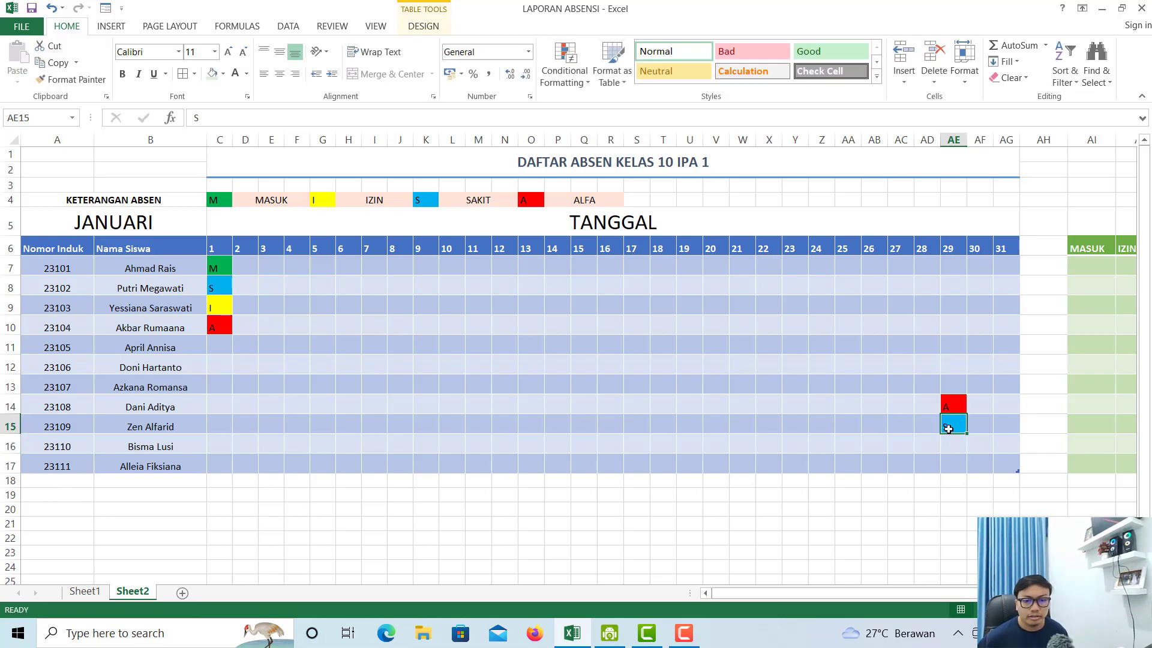
{"action": "type", "text": "M"}
{"action": "key", "text": "Return"}
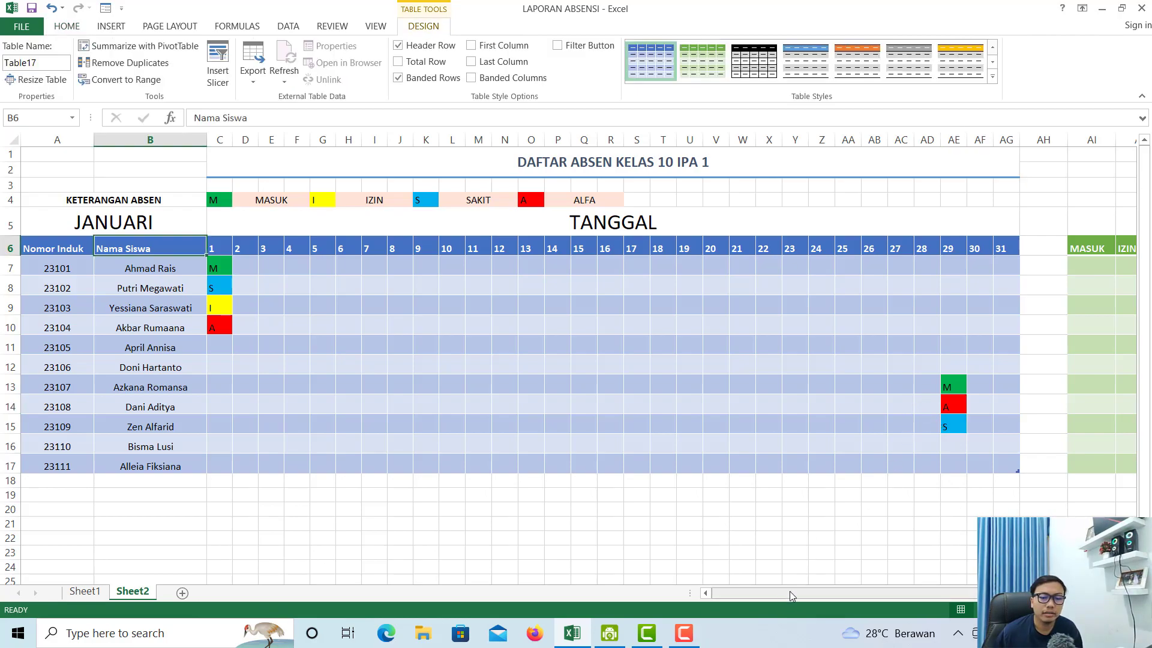
- Examine the MASUK, IZIN, SAKIT and ALFA summary table alongside the date columns 1 to 31
{"action": "left_click_drag", "start_coordinate": [784, 596], "coordinate": [869, 578]}
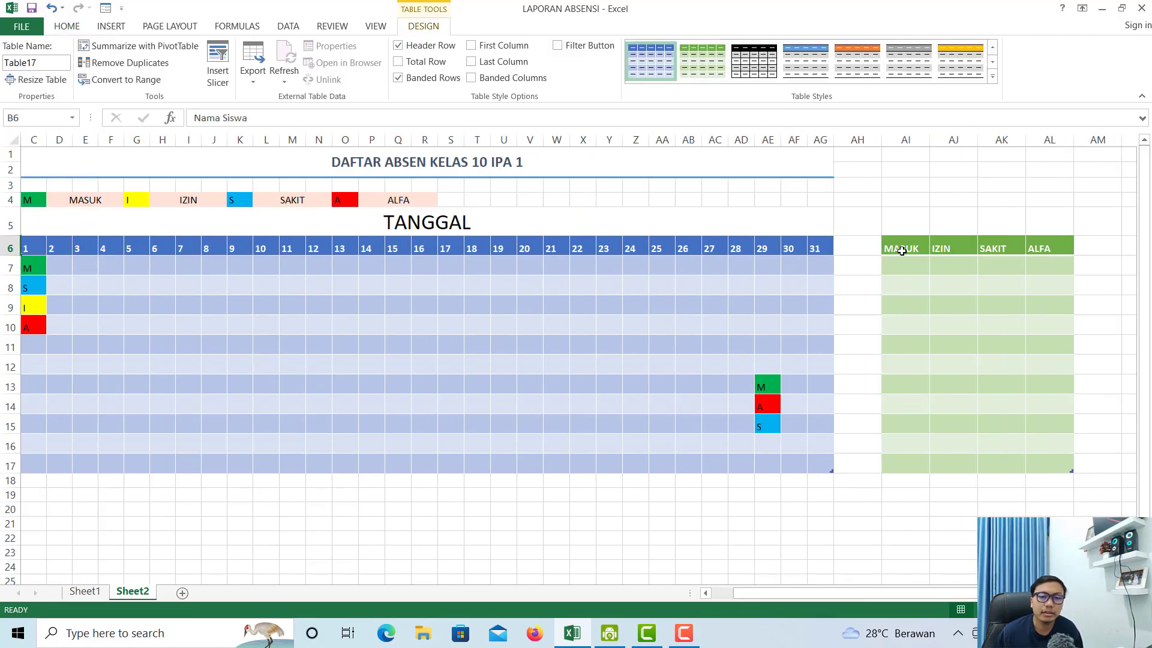
{"action": "left_click", "coordinate": [901, 253]}
{"action": "left_click_drag", "start_coordinate": [896, 242], "coordinate": [1053, 461]}
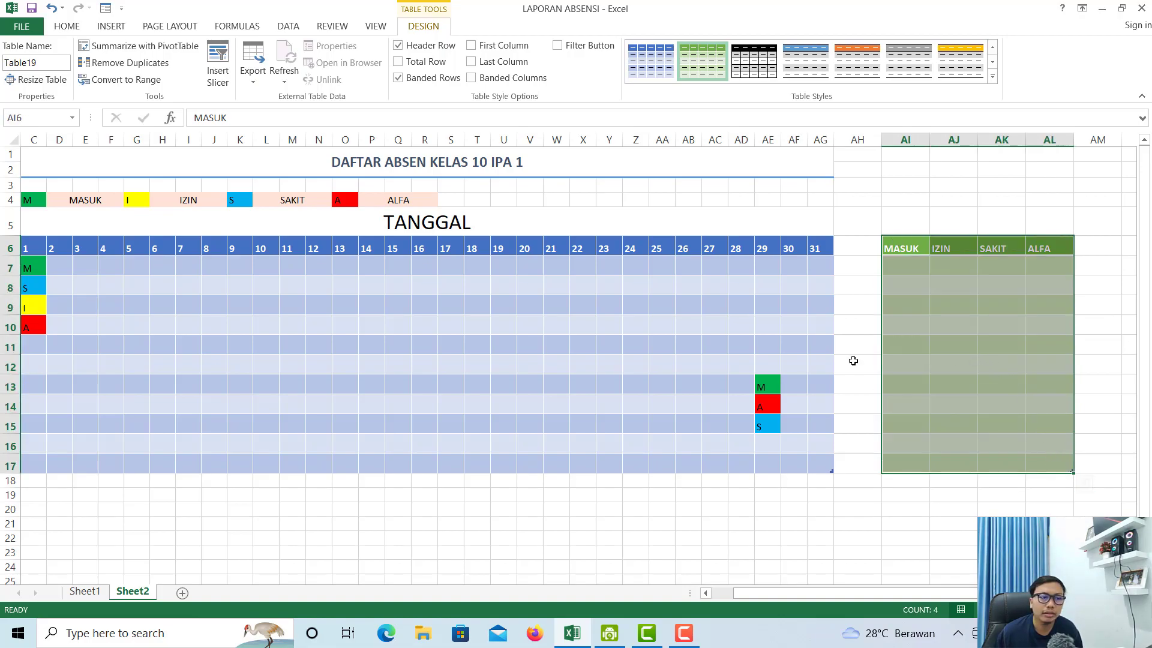
{"action": "left_click", "coordinate": [33, 250]}
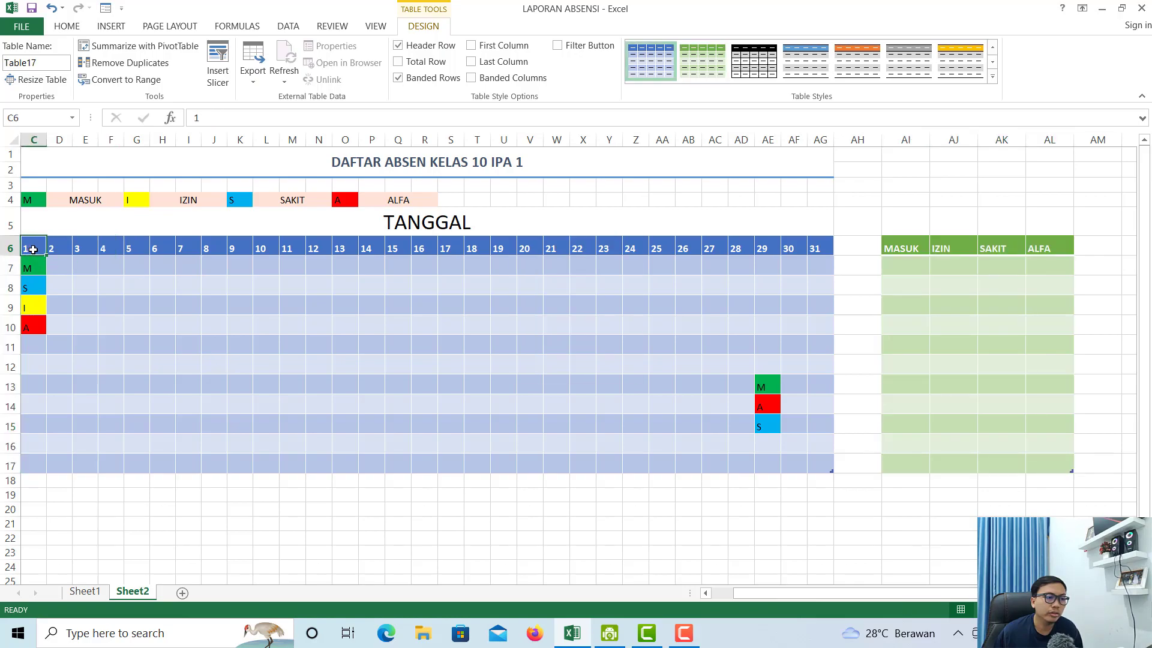
{"action": "left_click", "coordinate": [817, 248]}
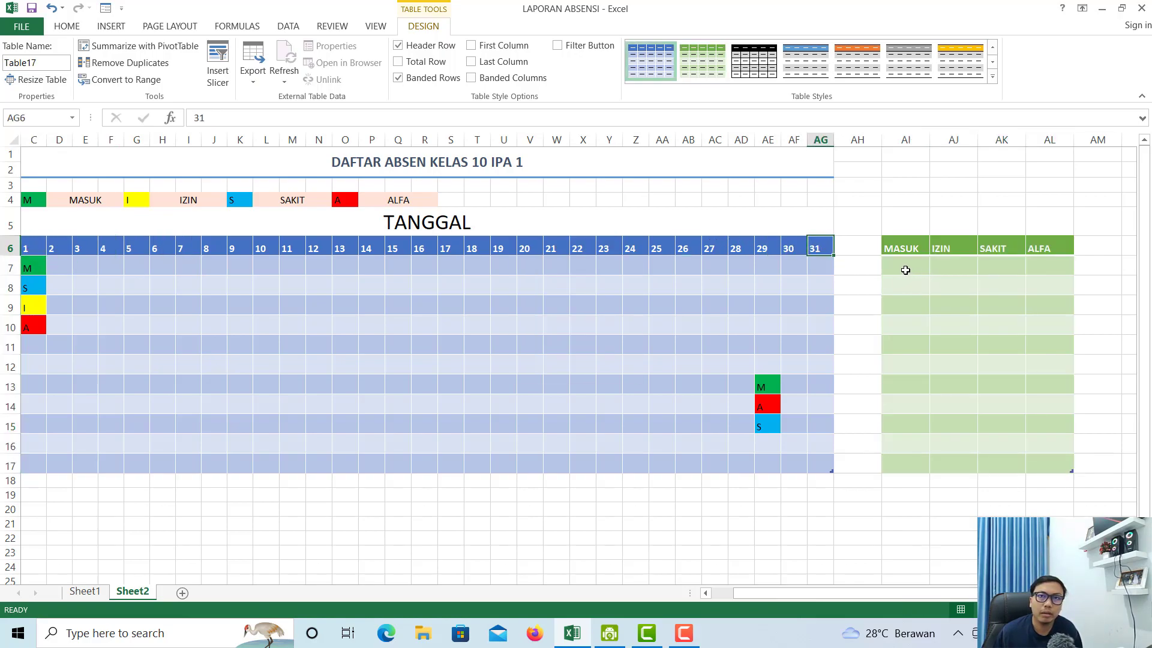
{"action": "left_click", "coordinate": [905, 270]}
{"action": "left_click", "coordinate": [955, 268]}
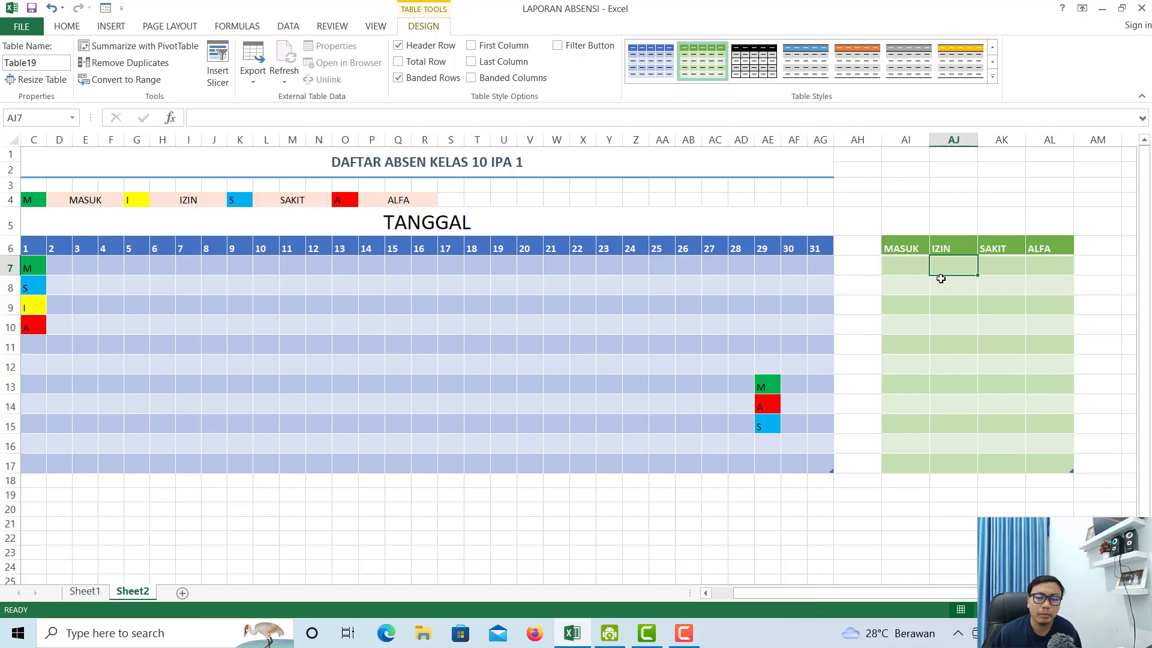
{"action": "left_click", "coordinate": [992, 261]}
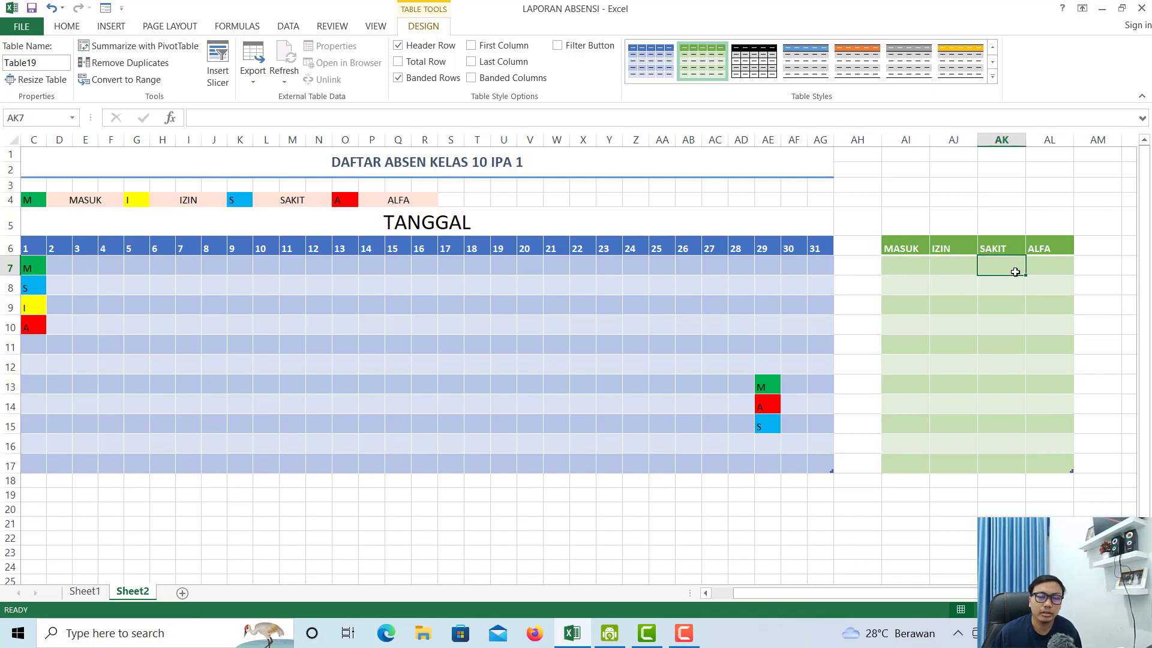
{"action": "left_click", "coordinate": [918, 264]}
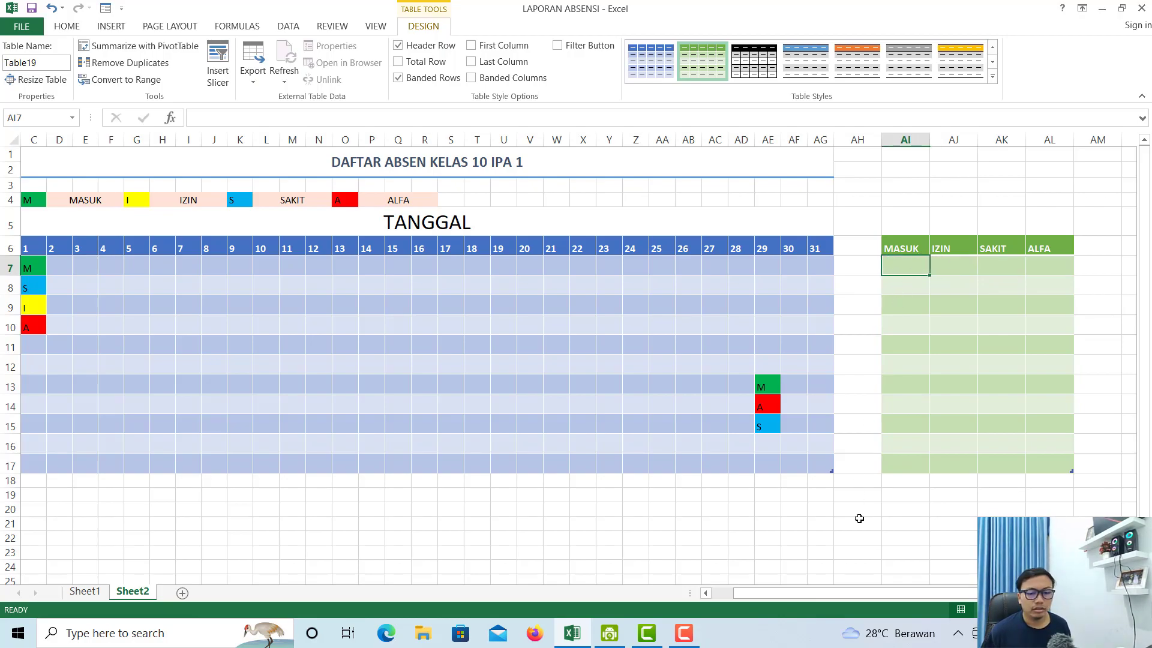
- Convert the blue attendance table A6:AG17 to a normal range, and select AI7 under MASUK
{"action": "left_click_drag", "start_coordinate": [851, 593], "coordinate": [831, 593]}
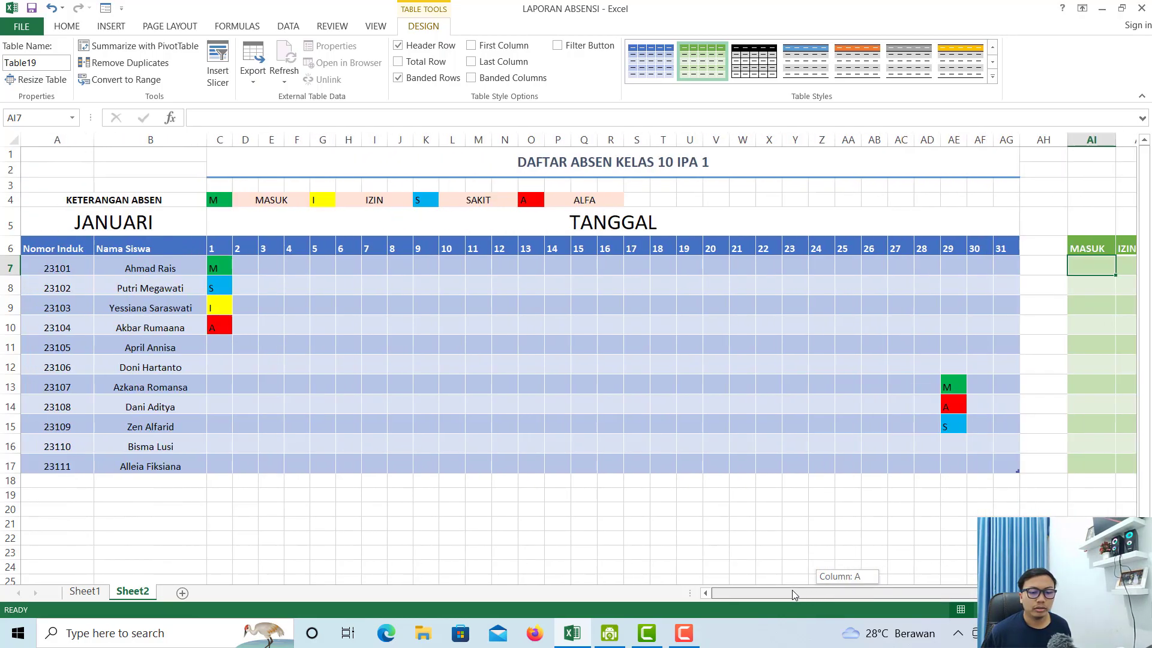
{"action": "left_click", "coordinate": [59, 248]}
{"action": "left_click_drag", "start_coordinate": [67, 248], "coordinate": [1012, 460]}
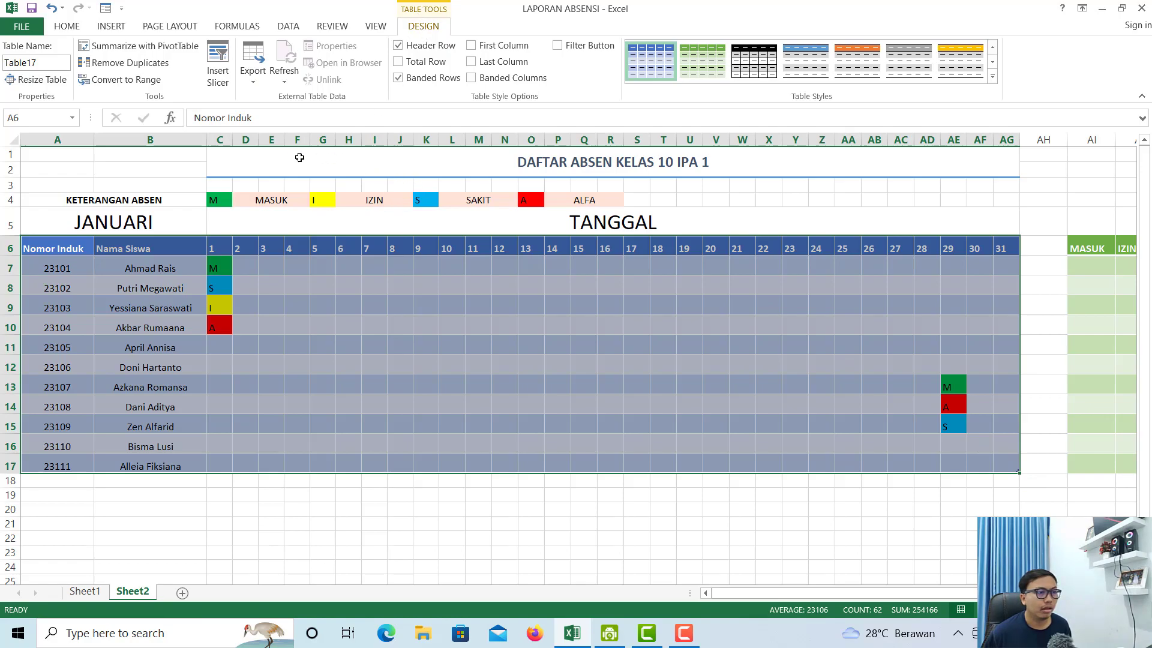
{"action": "left_click", "coordinate": [122, 84]}
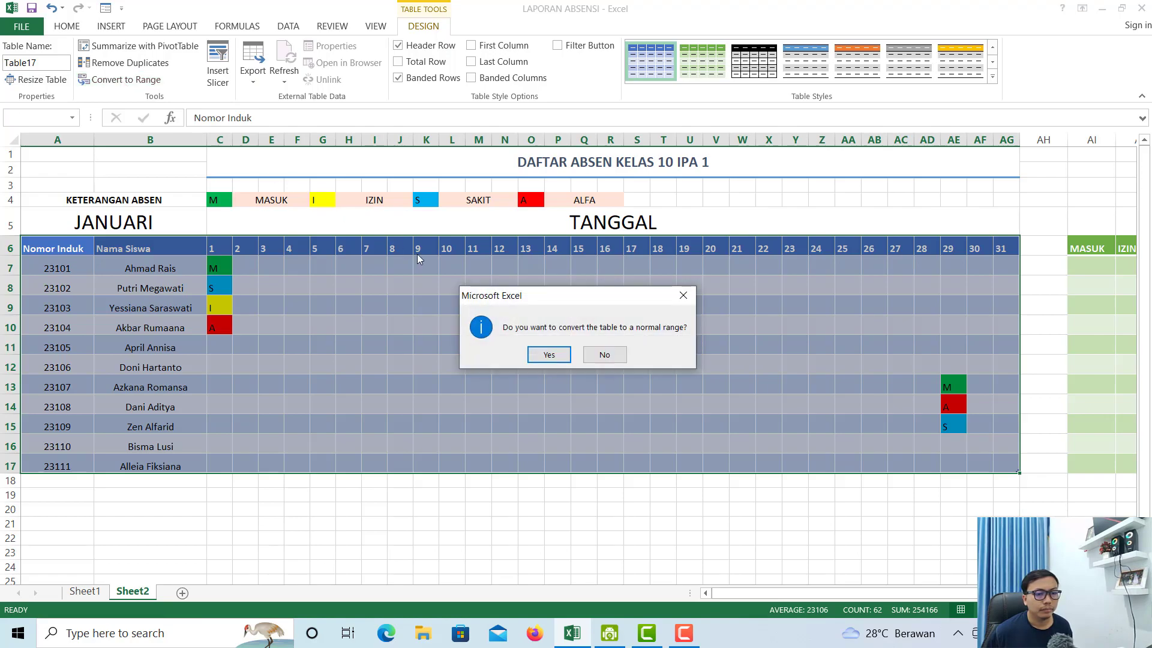
{"action": "left_click", "coordinate": [550, 355]}
{"action": "scroll", "coordinate": [720, 300], "scroll_direction": "right", "scroll_amount": 2}
{"action": "left_click", "coordinate": [898, 268]}
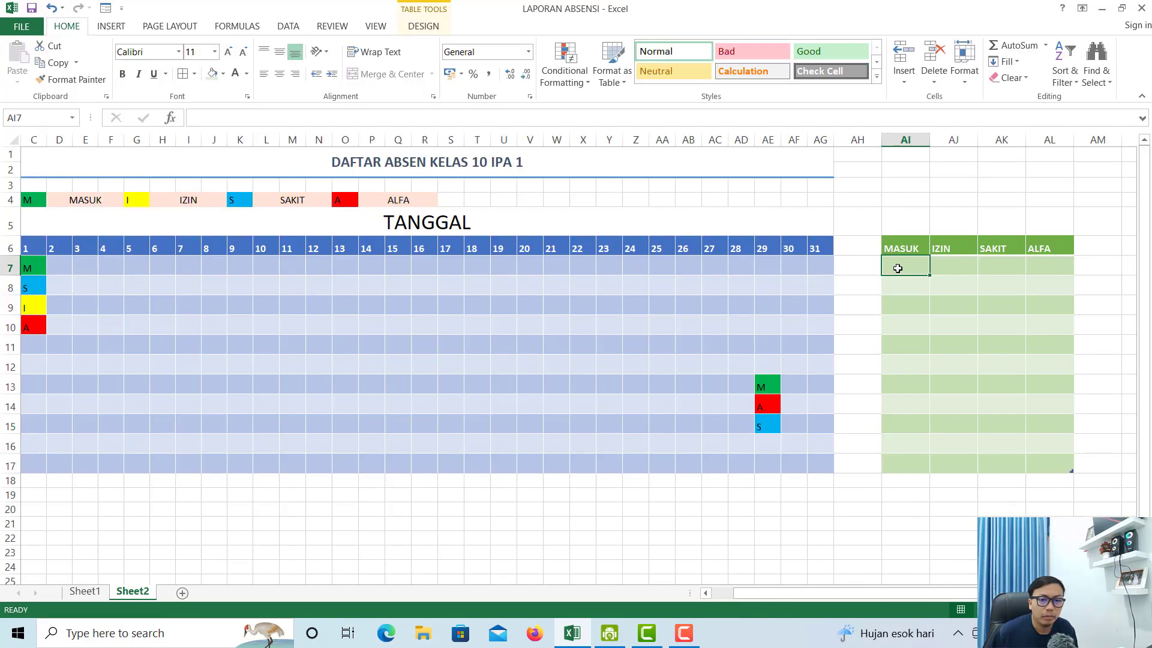
{"action": "left_click", "coordinate": [800, 271]}
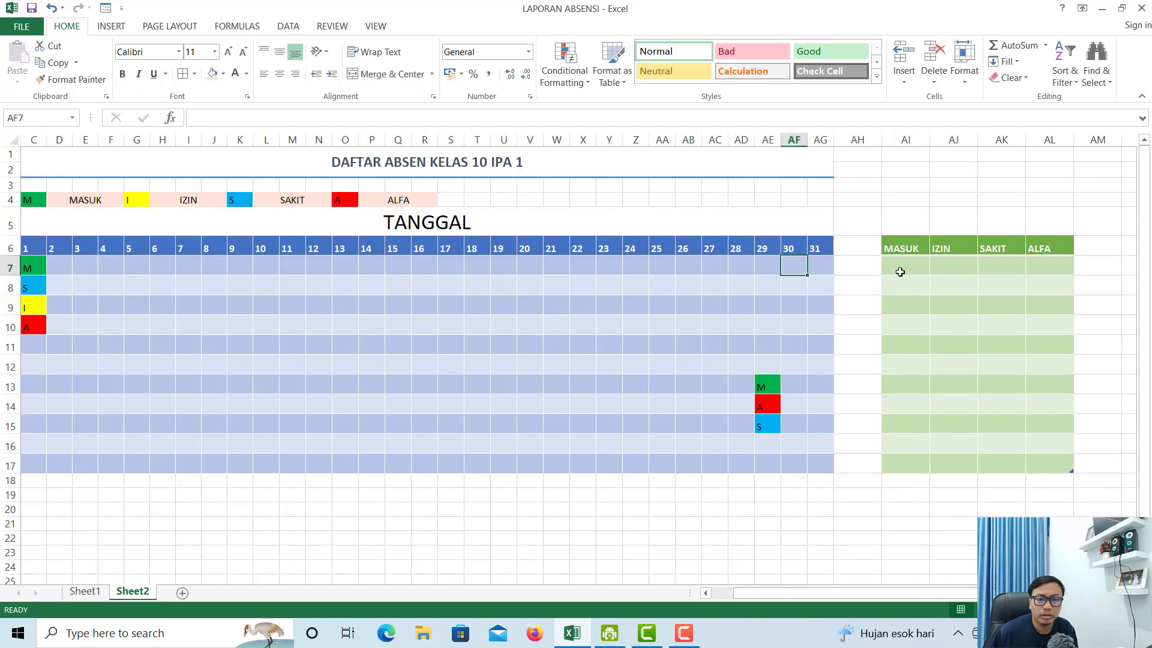
{"action": "left_click", "coordinate": [898, 268]}
{"action": "left_click", "coordinate": [111, 251]}
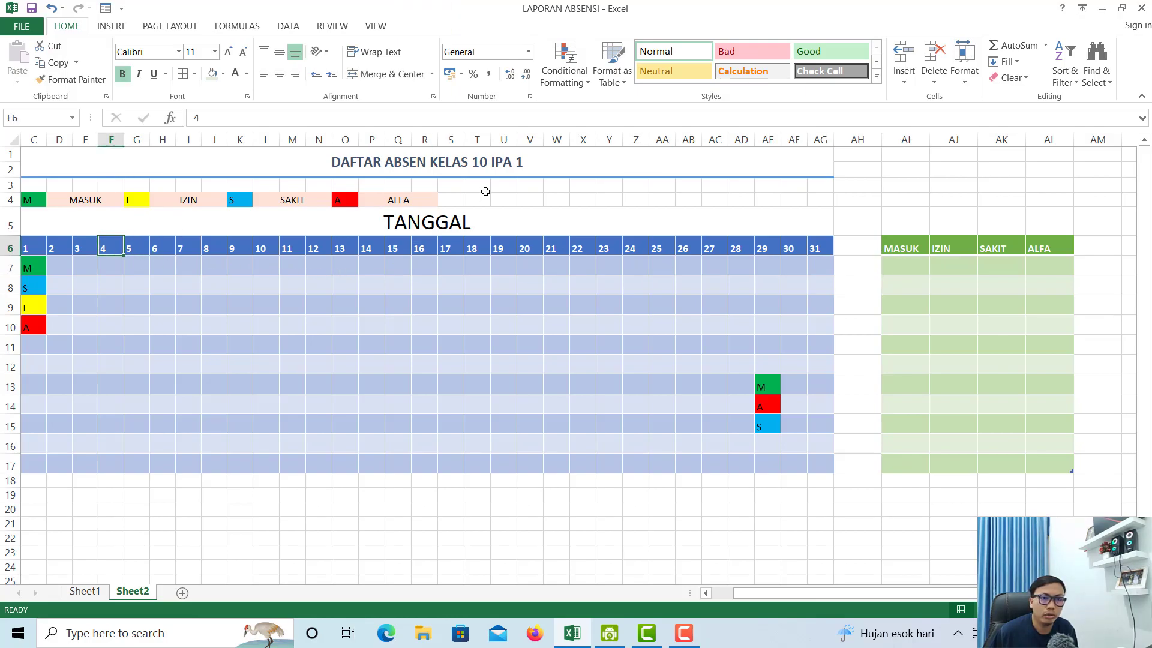
{"action": "left_click", "coordinate": [605, 87]}
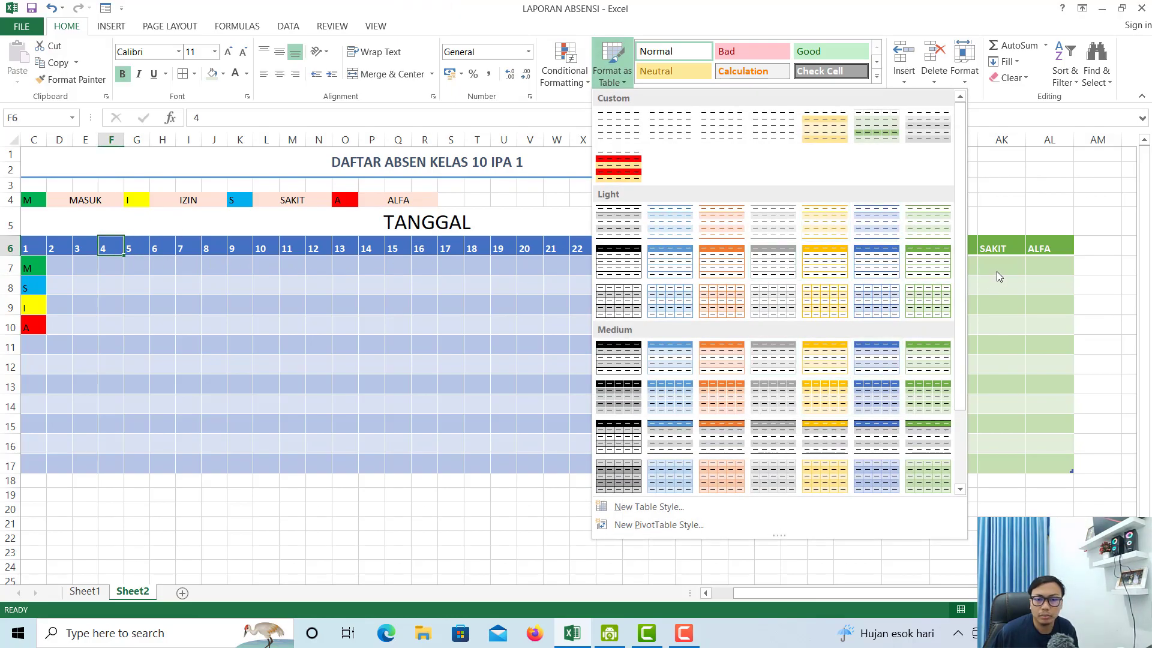
{"action": "left_click", "coordinate": [996, 276]}
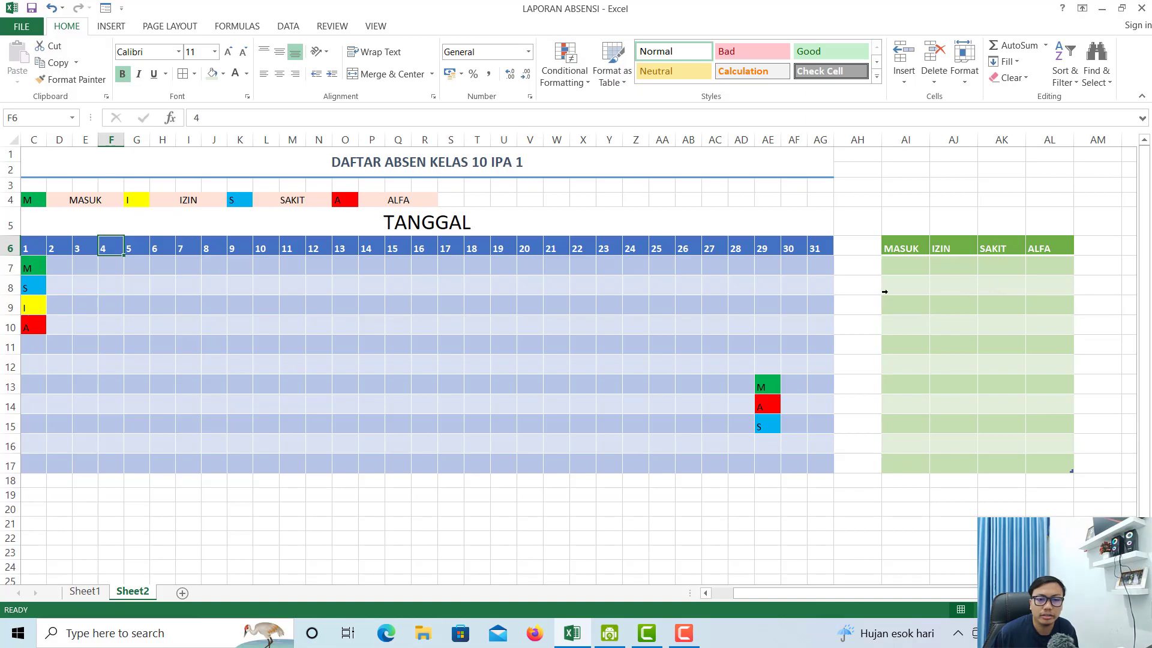
{"action": "left_click", "coordinate": [894, 266]}
{"action": "type", "text": "="}
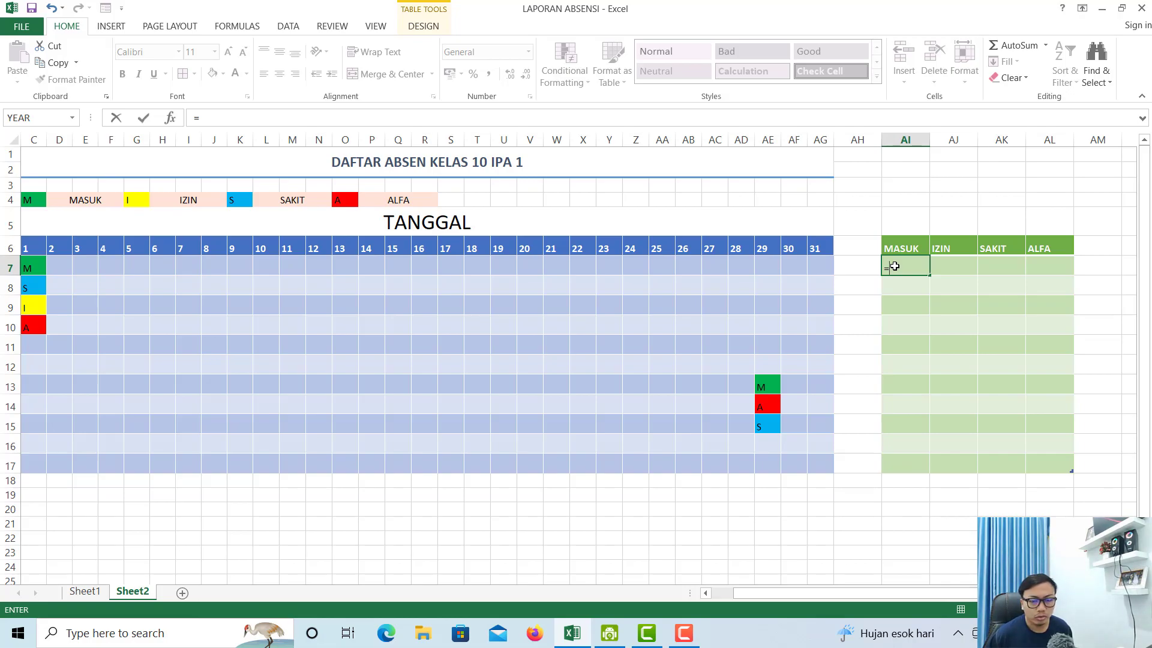
{"action": "type", "text": "coun"}
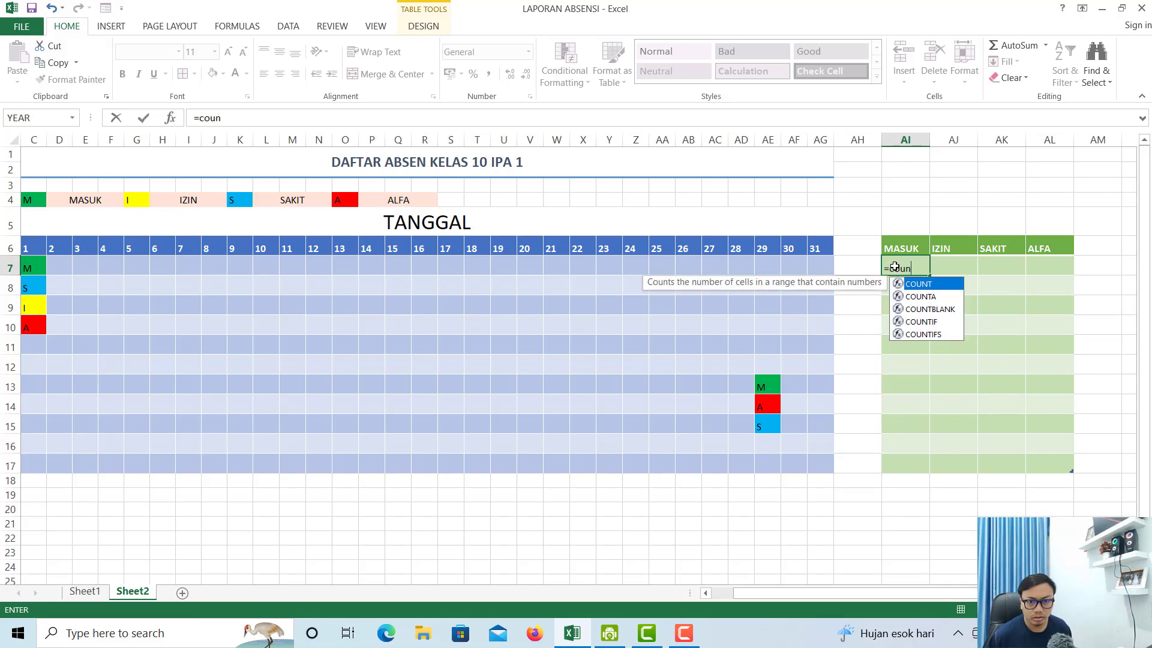
{"action": "type", "text": "ta("}
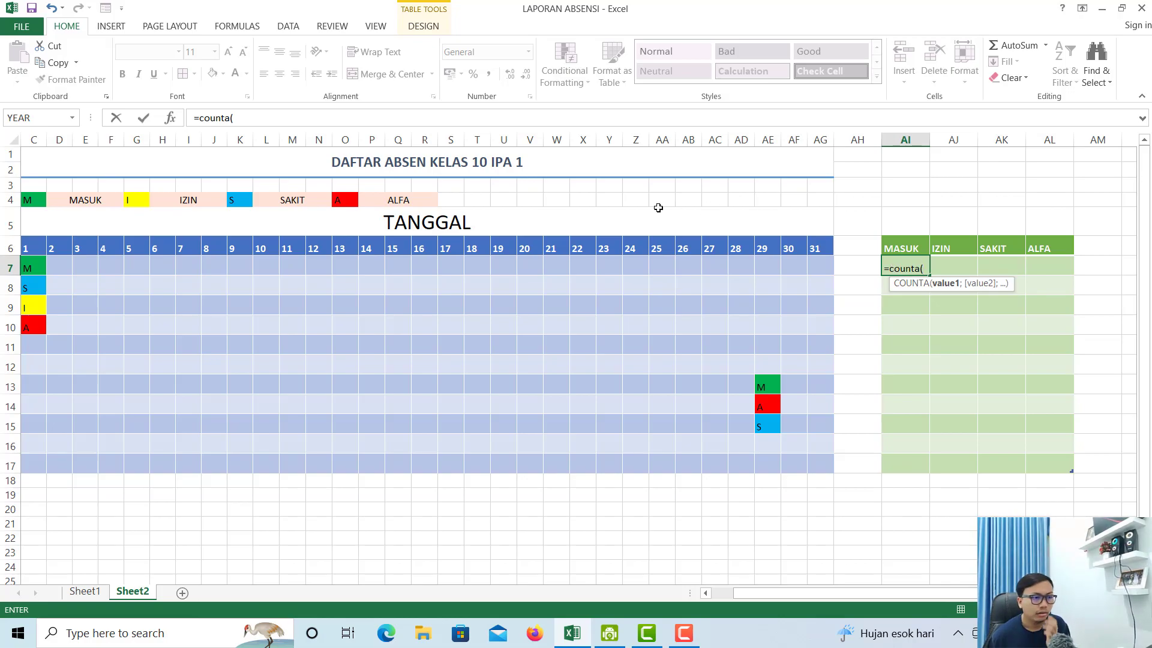
{"action": "left_click_drag", "start_coordinate": [25, 268], "coordinate": [816, 274]}
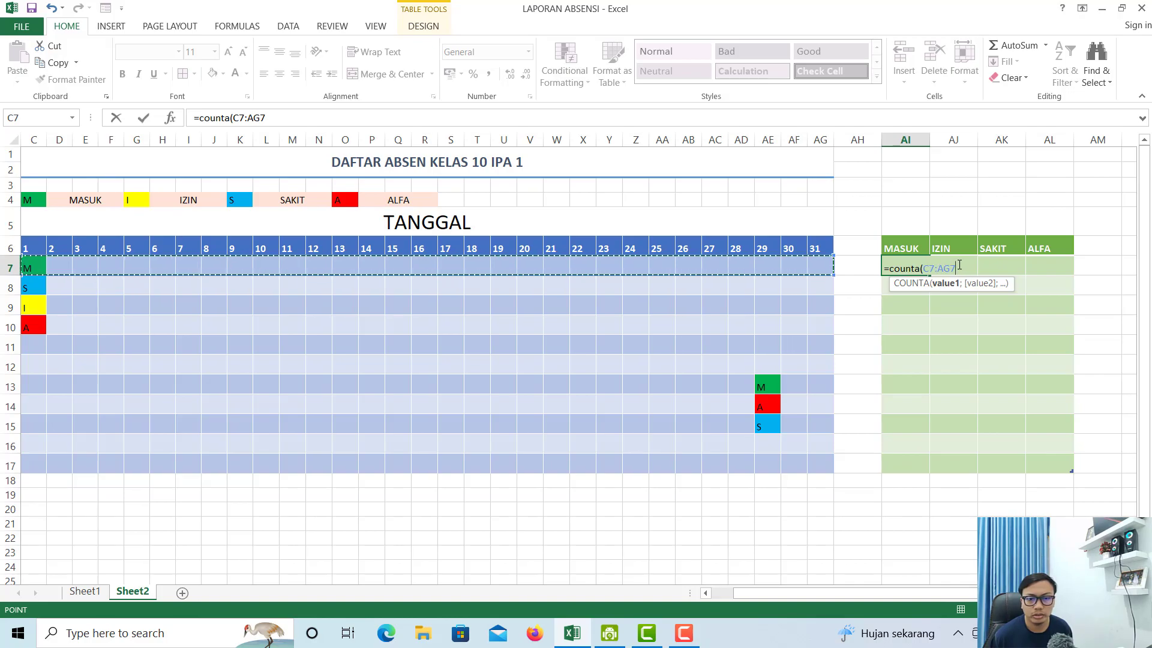
{"action": "left_click_drag", "start_coordinate": [956, 266], "coordinate": [925, 266]}
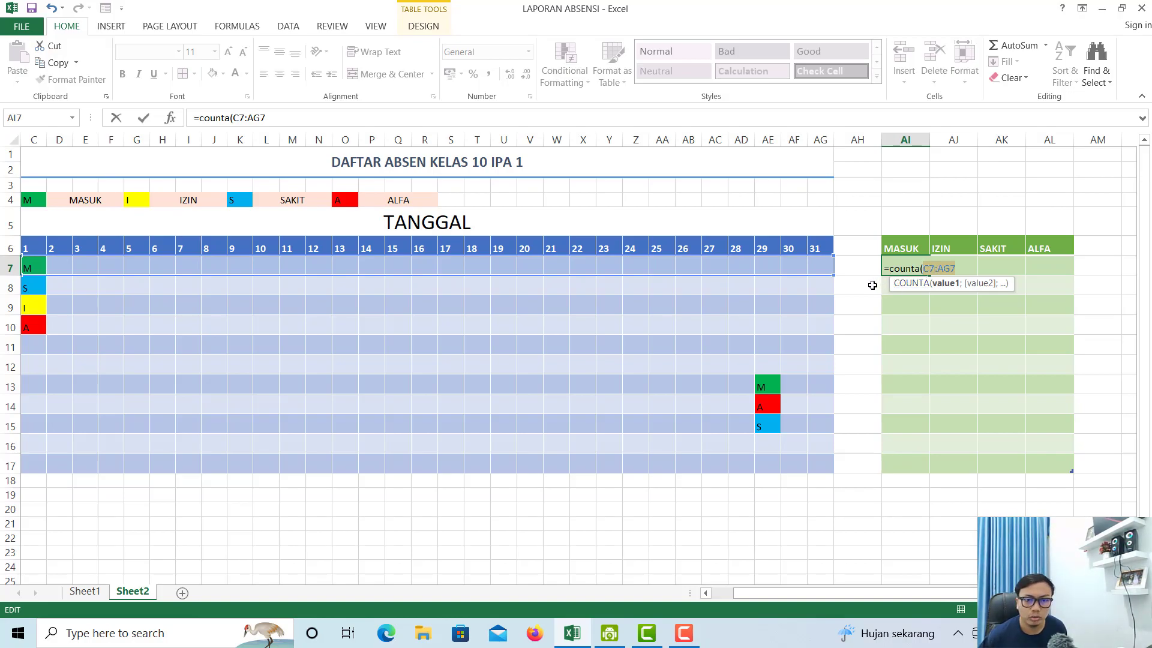
{"action": "key", "text": "BackSpace"}
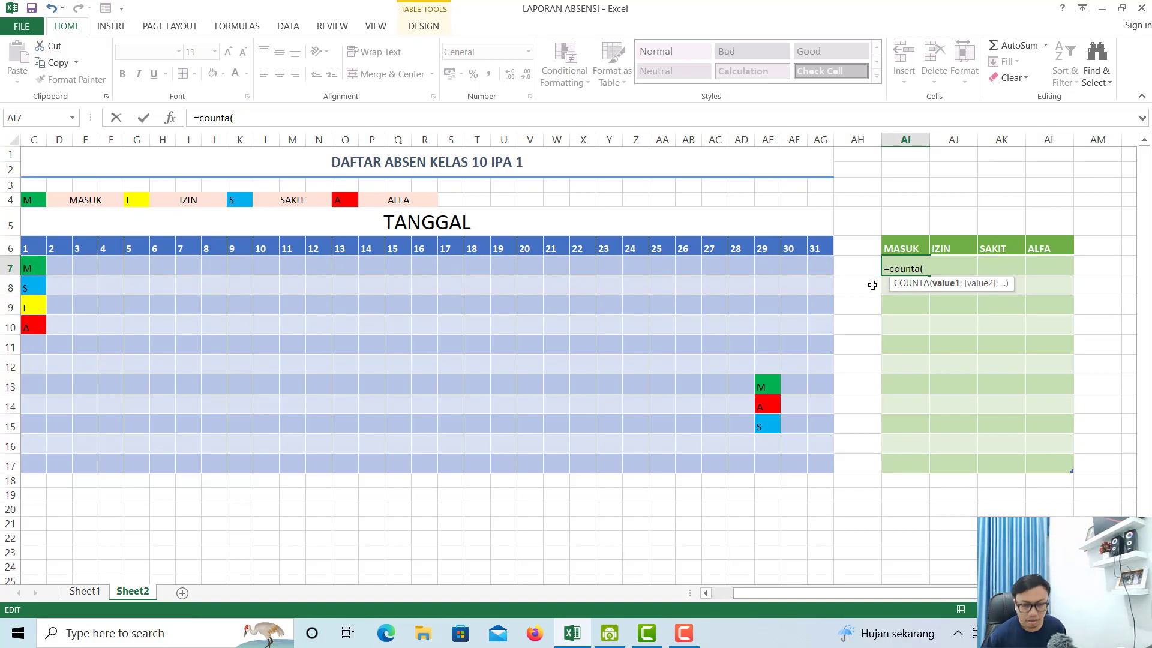
{"action": "type", "text": "Table{@"}
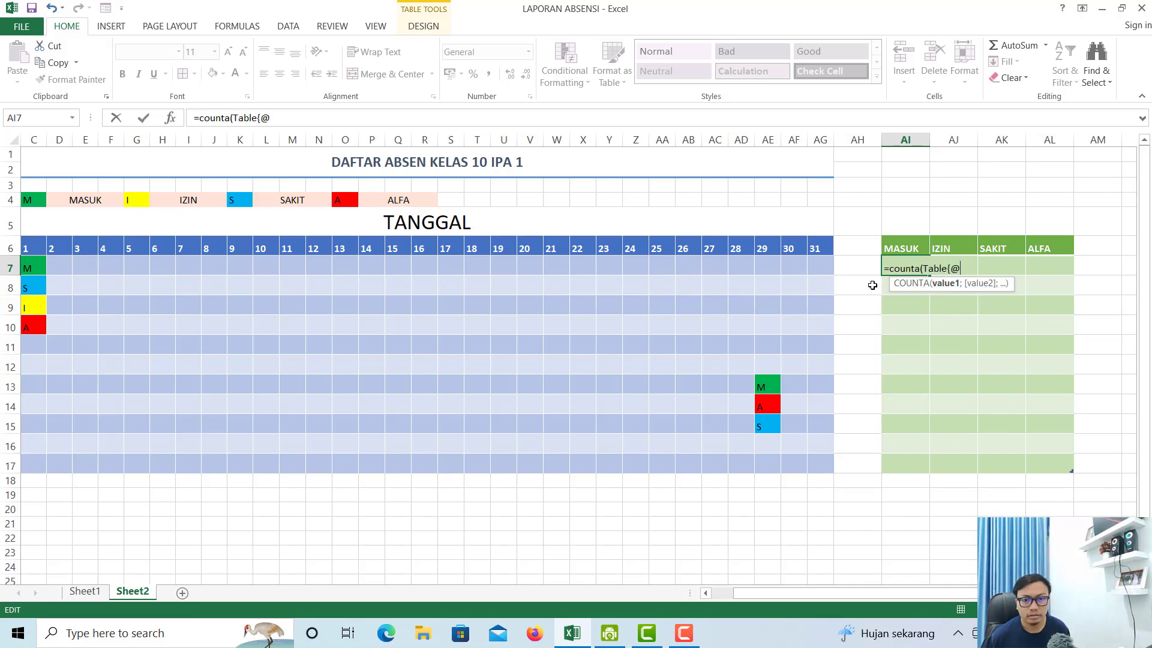
{"action": "key", "text": "BackSpace"}
{"action": "key", "text": "BackSpace"}
{"action": "key", "text": "BackSpace"}
{"action": "key", "text": "BackSpace"}
{"action": "key", "text": "BackSpace"}
{"action": "key", "text": "BackSpace"}
{"action": "key", "text": "BackSpace"}
{"action": "key", "text": "BackSpace"}
{"action": "key", "text": "BackSpace"}
{"action": "key", "text": "BackSpace"}
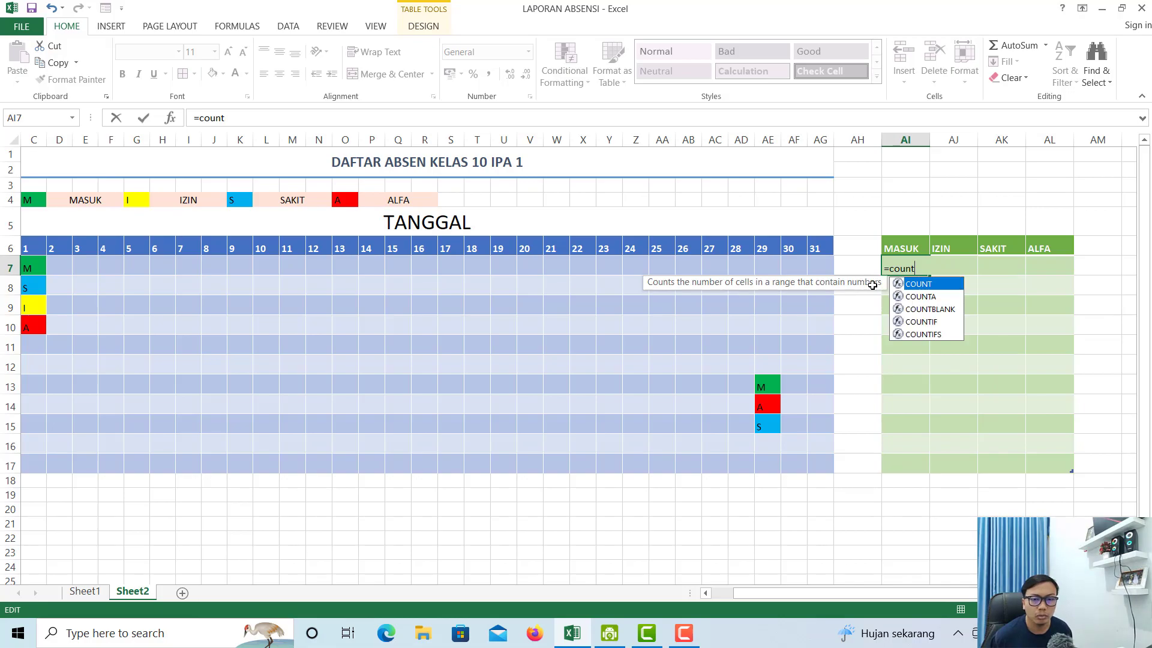
{"action": "key", "text": "BackSpace"}
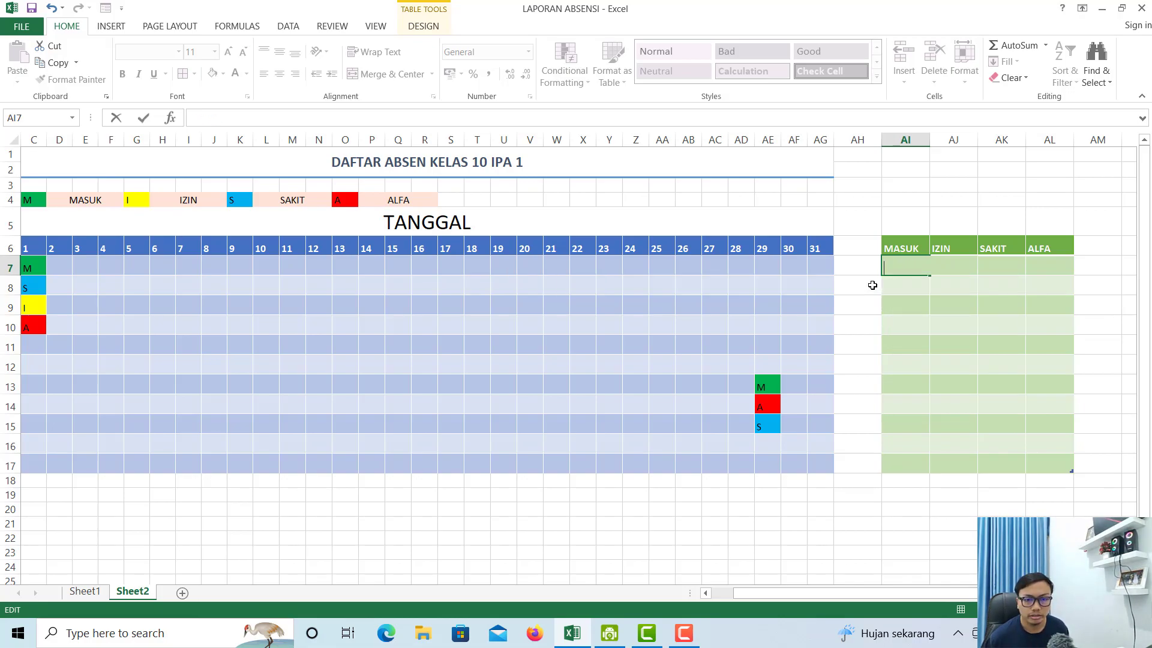
{"action": "key", "text": "Escape"}
{"action": "key", "text": "Escape"}
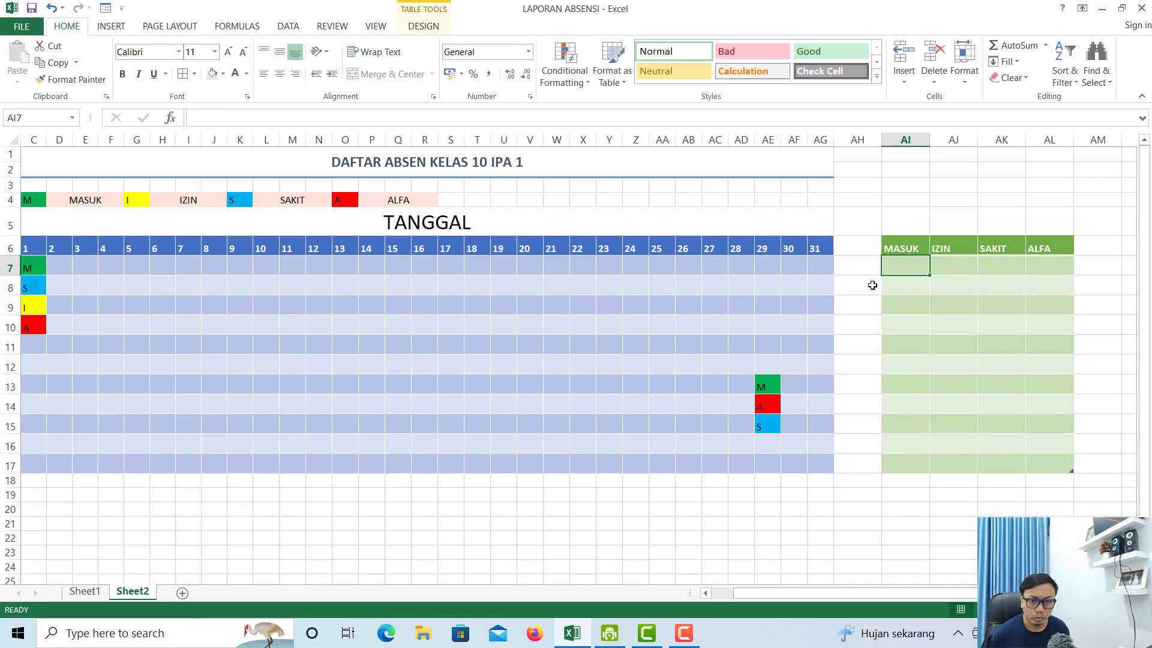
- Enter =COUNTIF(C7:AG8;"M") in AI7 to count the M codes under MASUK
{"action": "type", "text": "="}
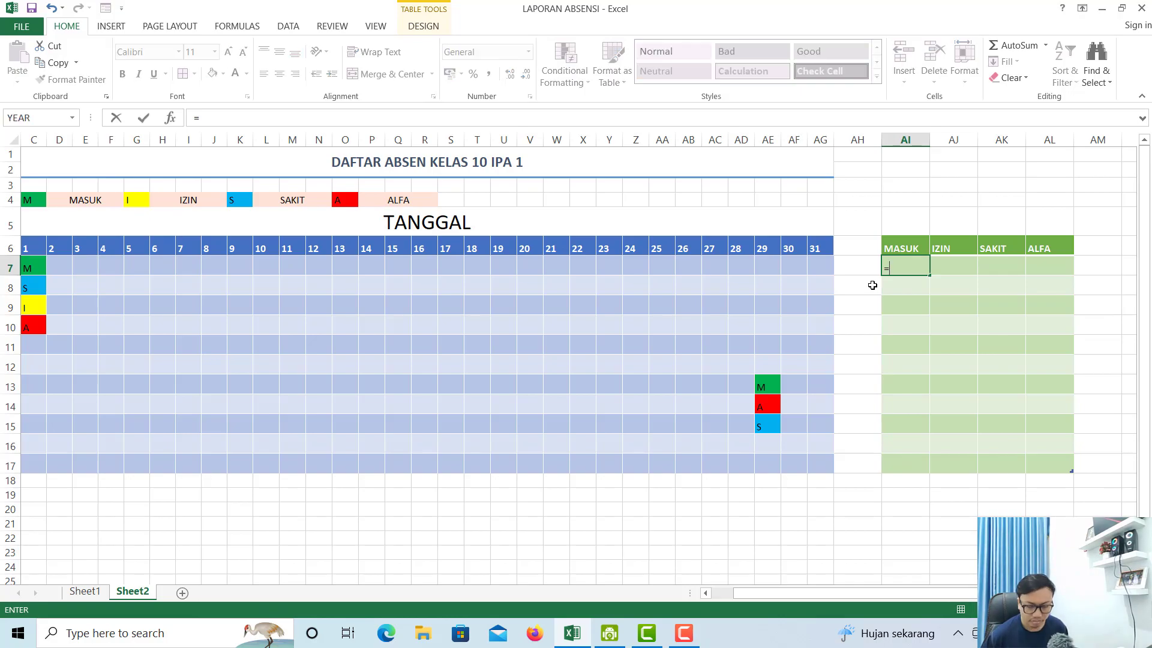
{"action": "type", "text": "countif"}
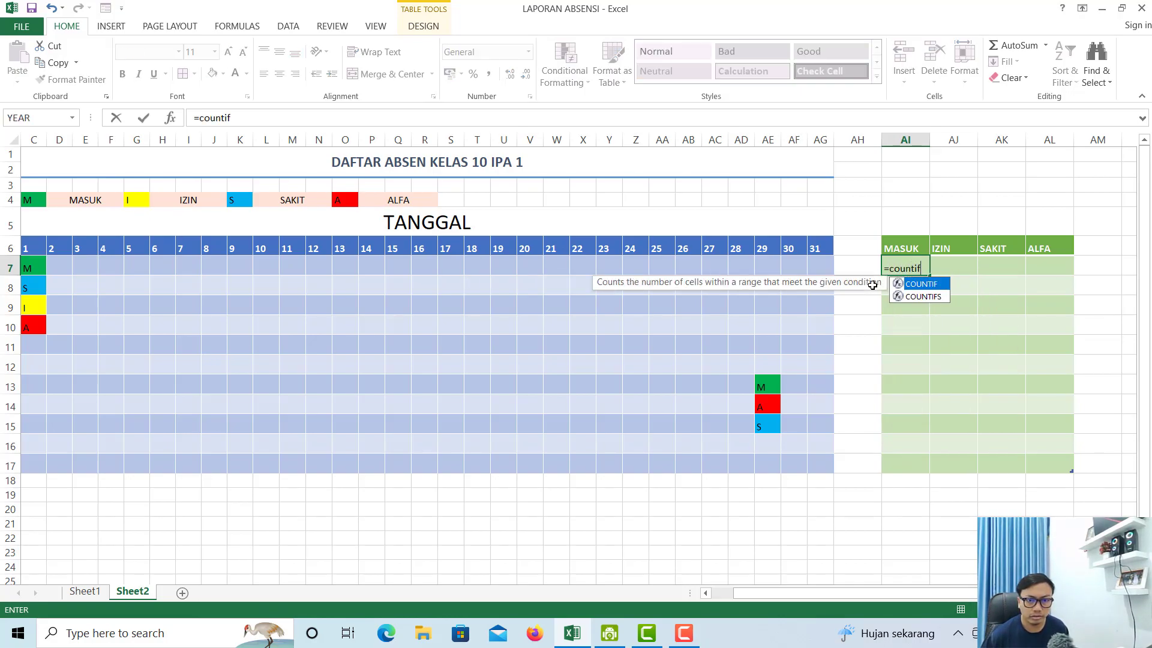
{"action": "type", "text": "("}
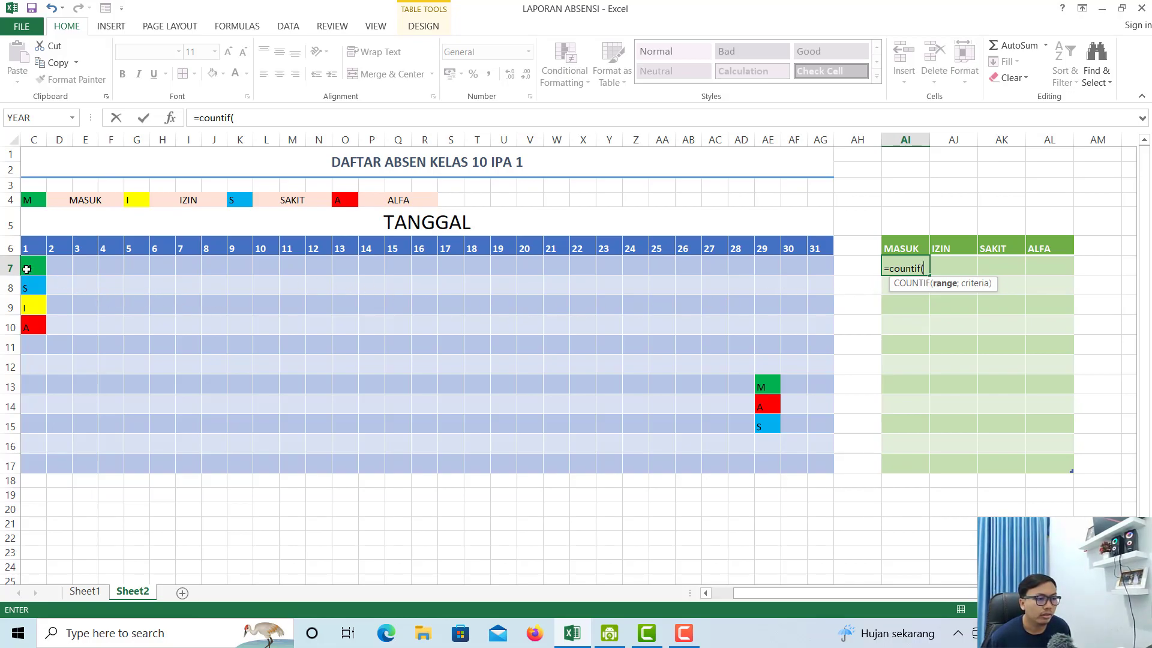
{"action": "left_click_drag", "start_coordinate": [28, 265], "coordinate": [817, 275]}
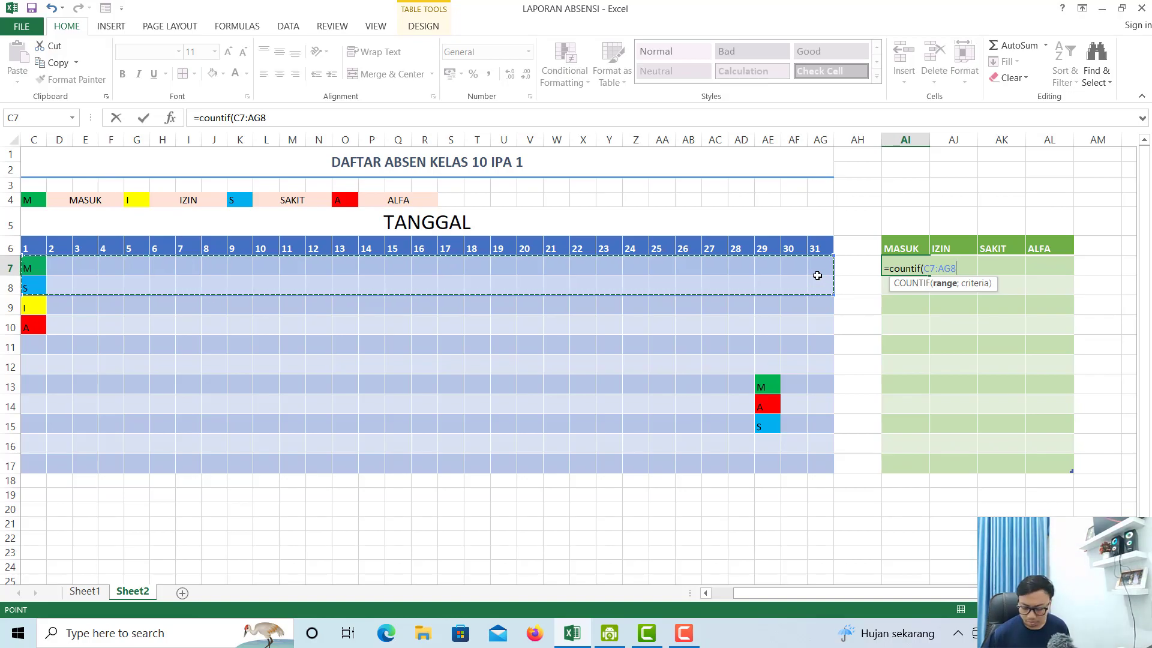
{"action": "type", "text": ";"}
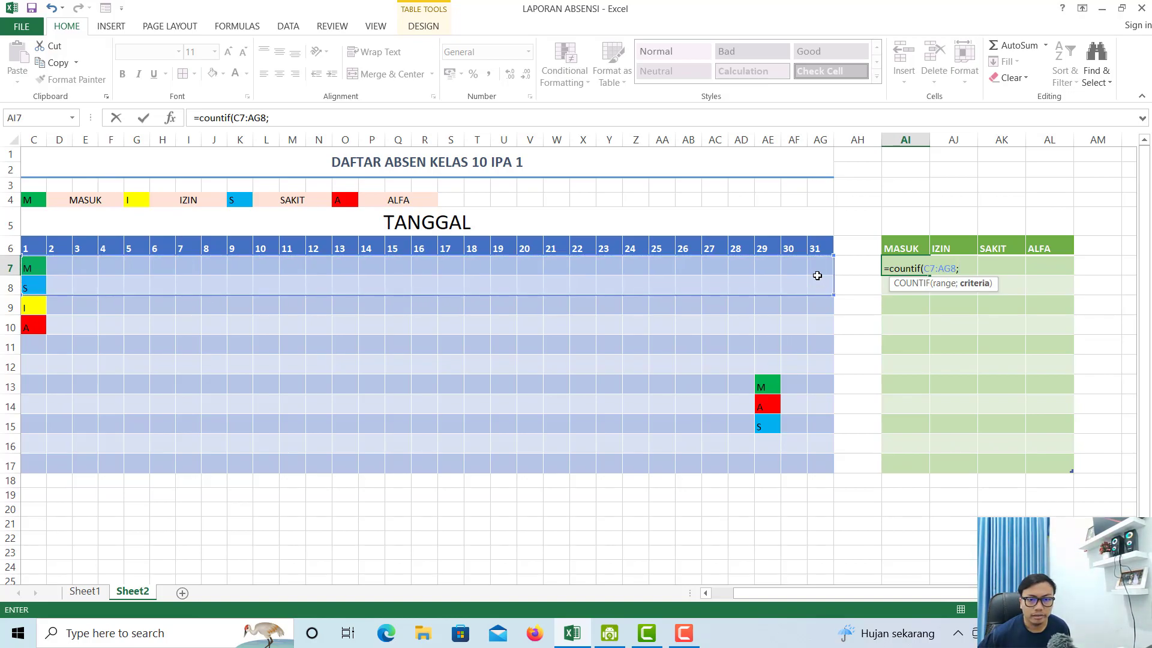
{"action": "type", "text": "\"M\")"}
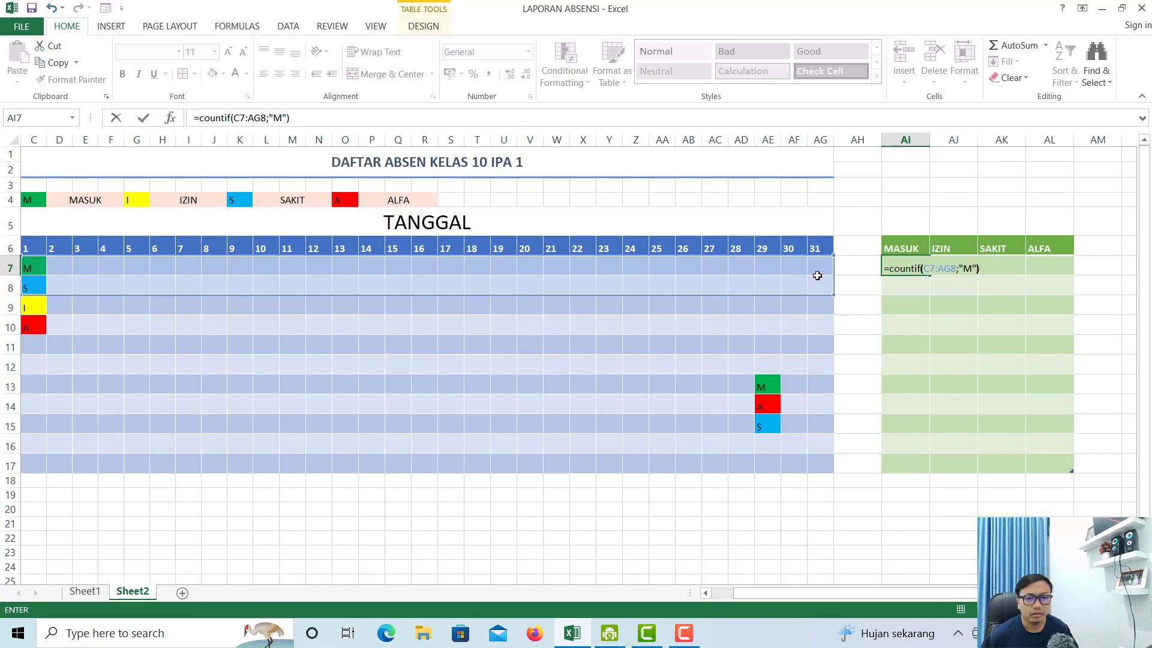
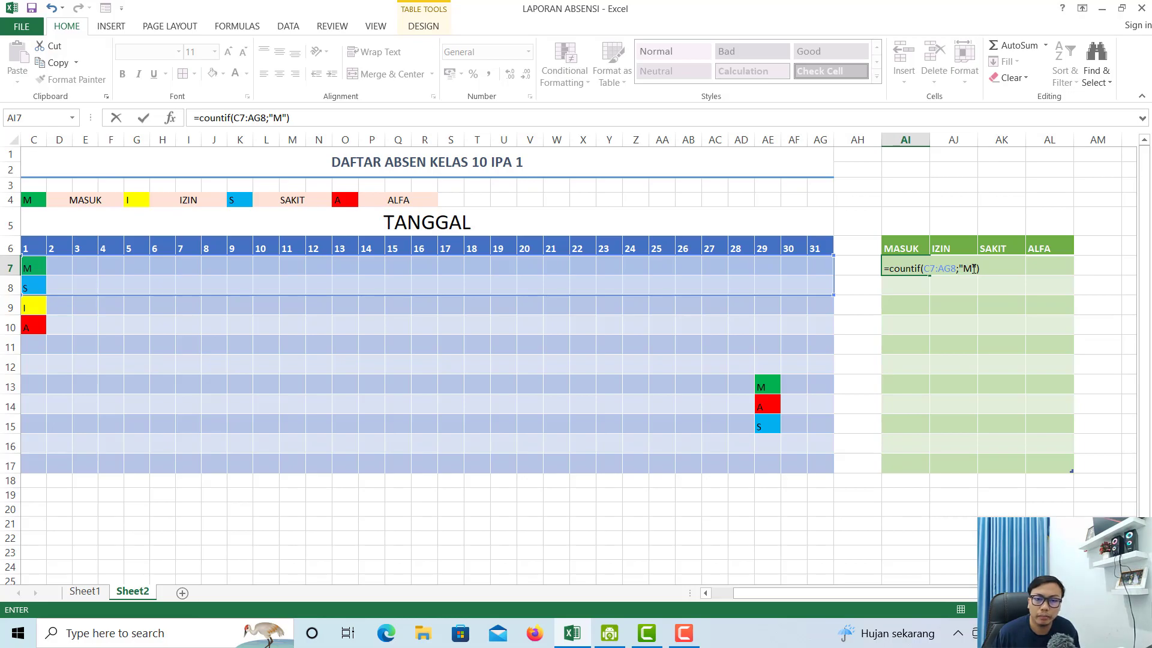
{"action": "key", "text": "Return"}
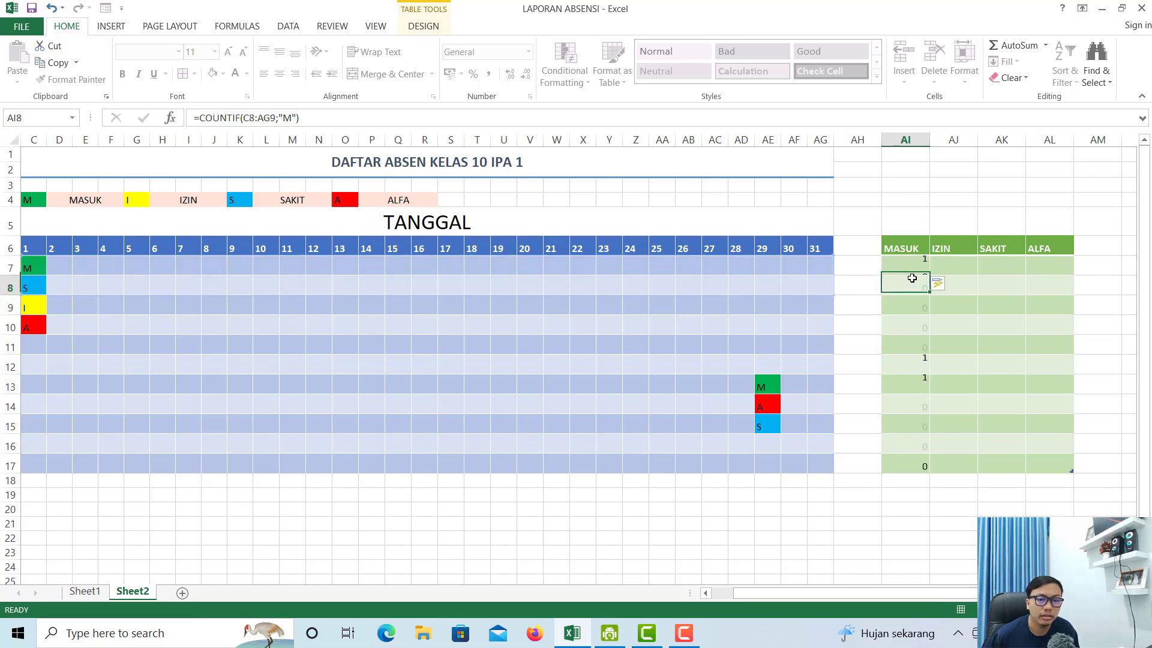
{"action": "left_click", "coordinate": [916, 265]}
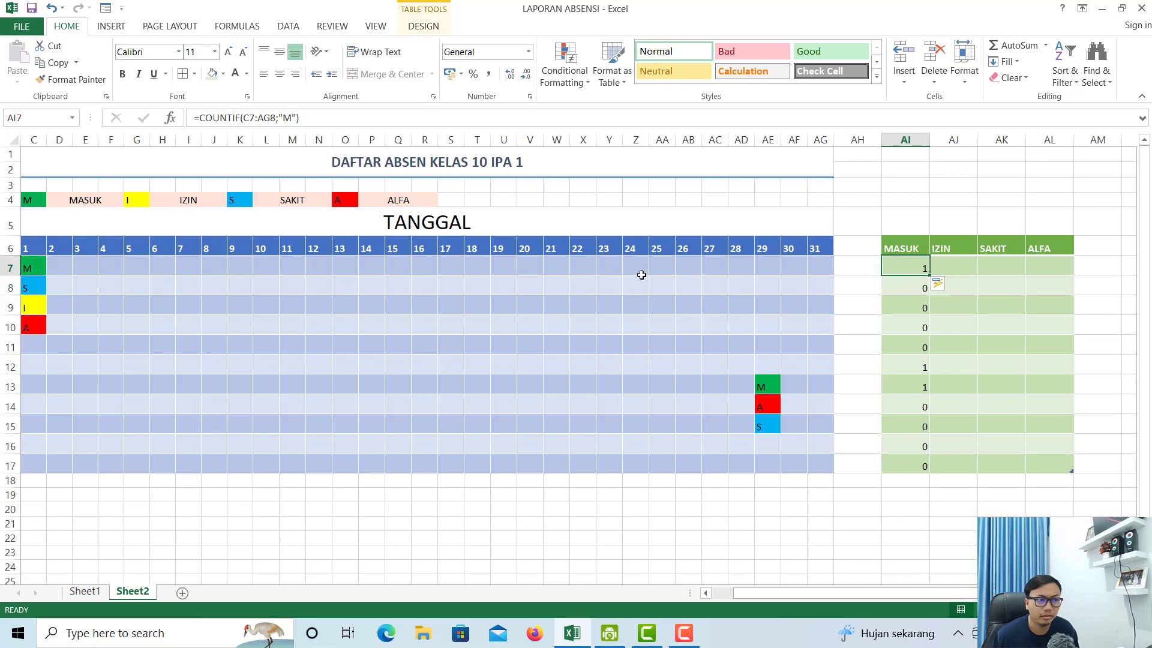
- Enter M in D7 and E7 for the first student on dates 2 and 3, and check the MASUK count in AI7
{"action": "left_click_drag", "start_coordinate": [790, 593], "coordinate": [758, 600]}
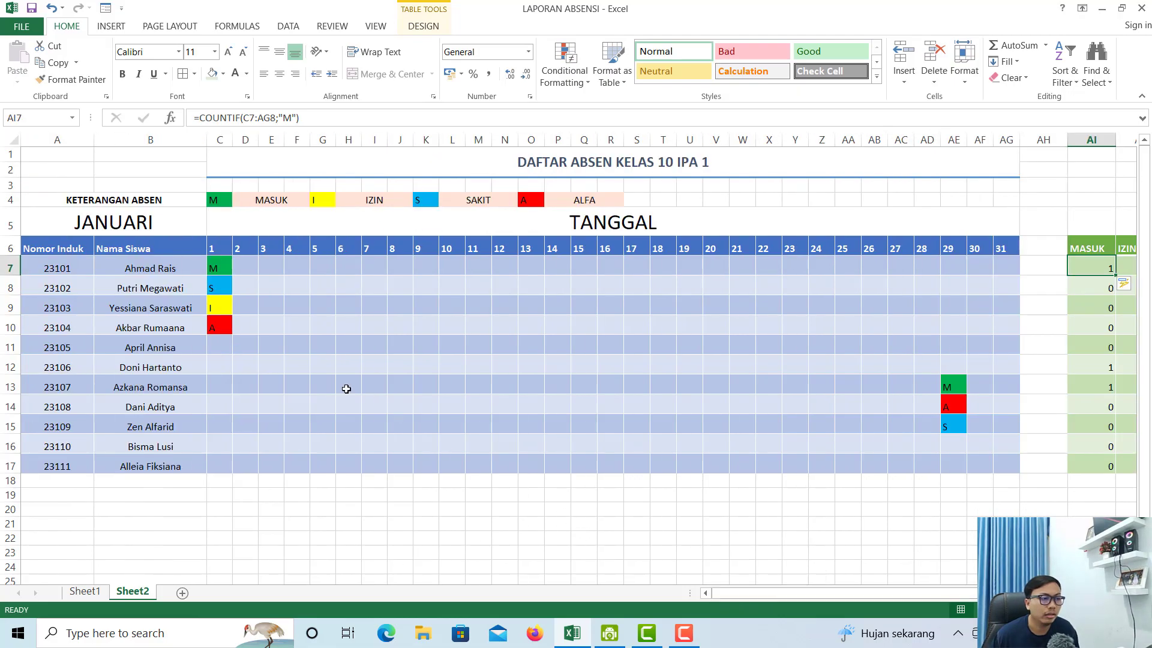
{"action": "left_click", "coordinate": [165, 269]}
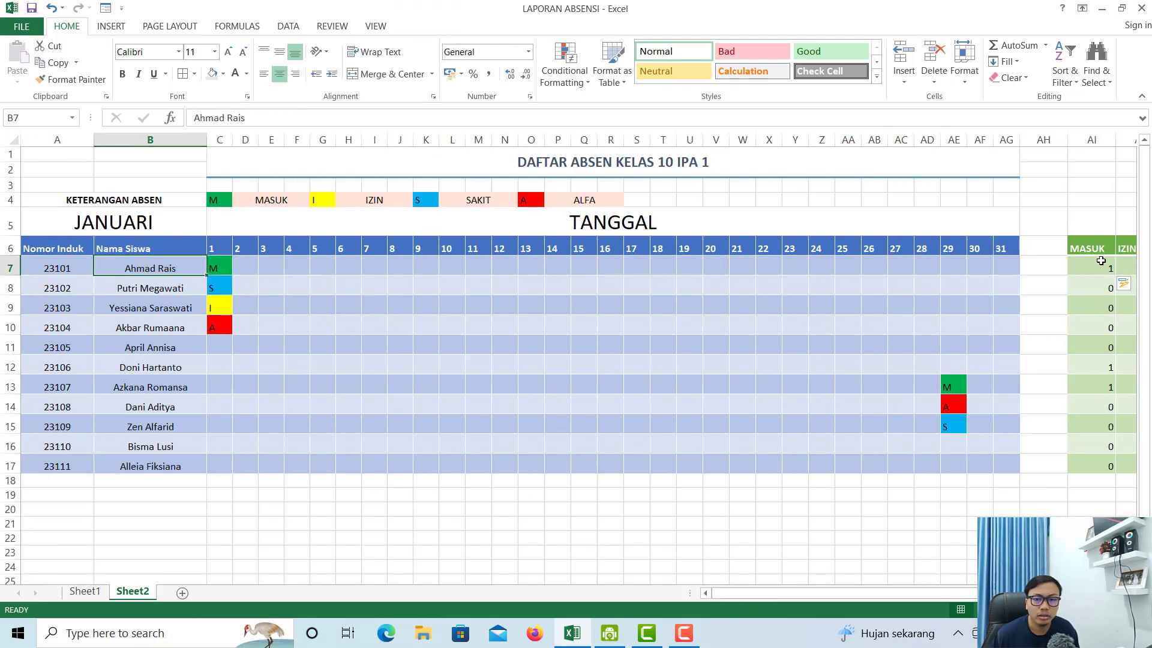
{"action": "left_click", "coordinate": [1089, 262]}
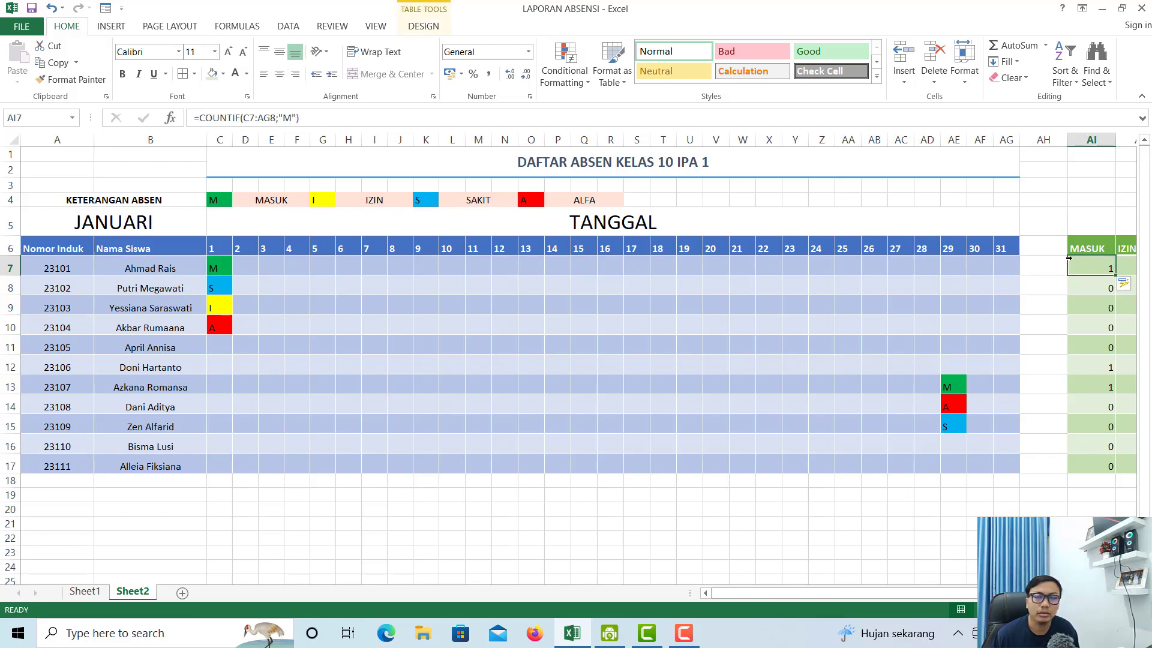
{"action": "left_click", "coordinate": [241, 268]}
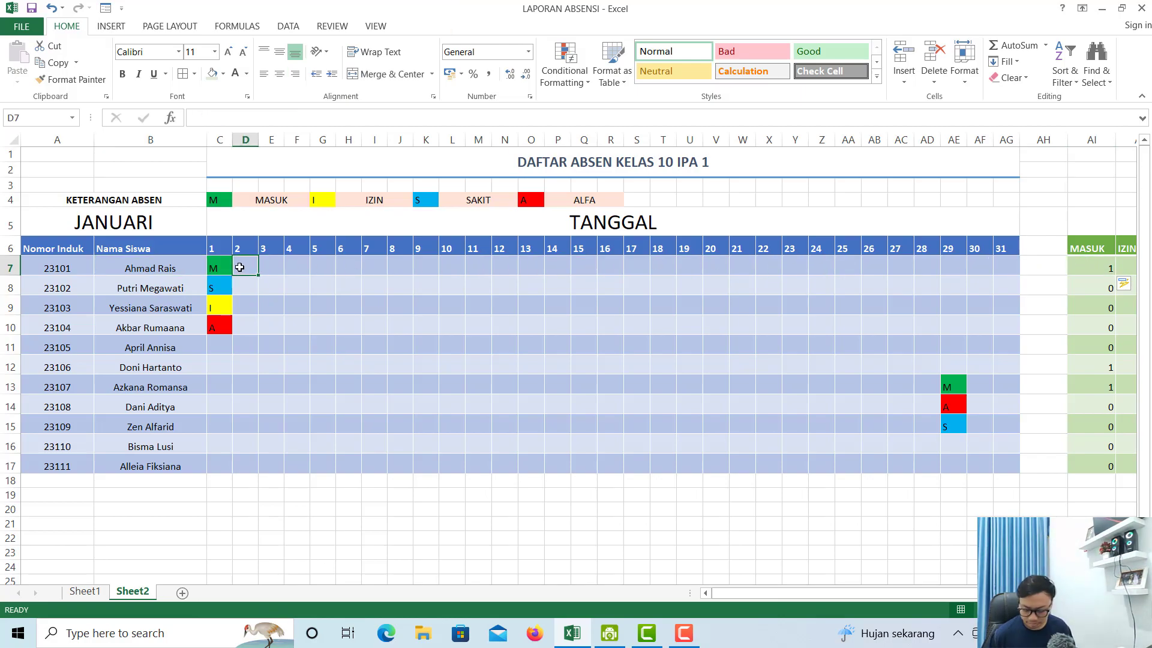
{"action": "type", "text": "MASUK"}
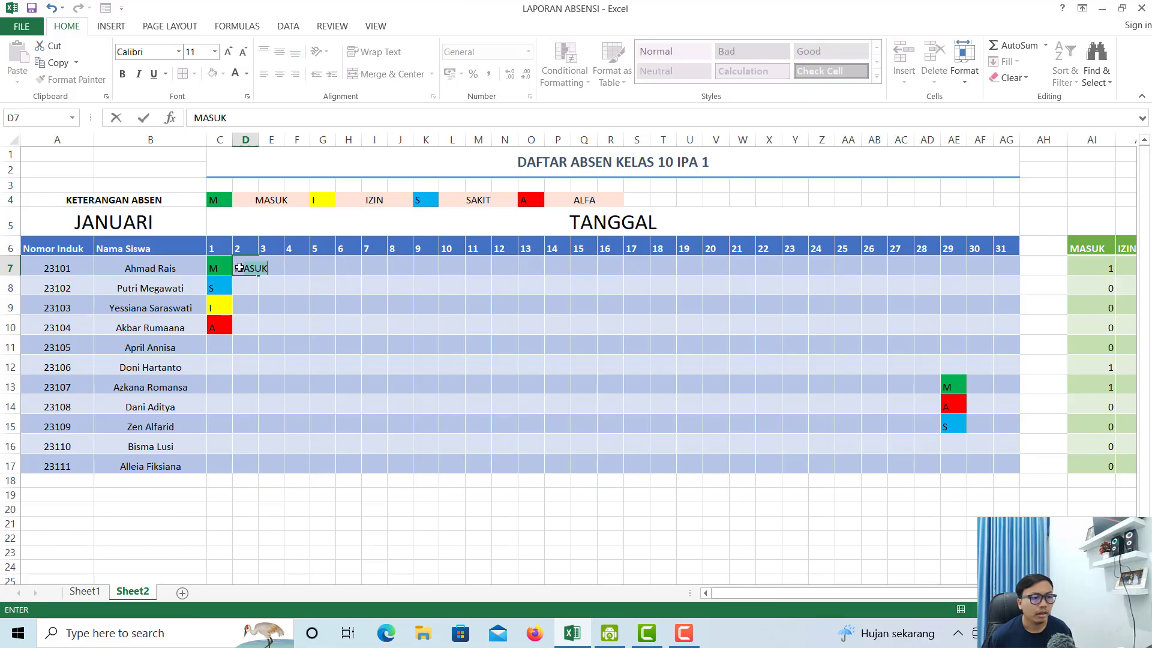
{"action": "key", "text": "Return"}
{"action": "key", "text": "Up"}
{"action": "key", "text": "BackSpace"}
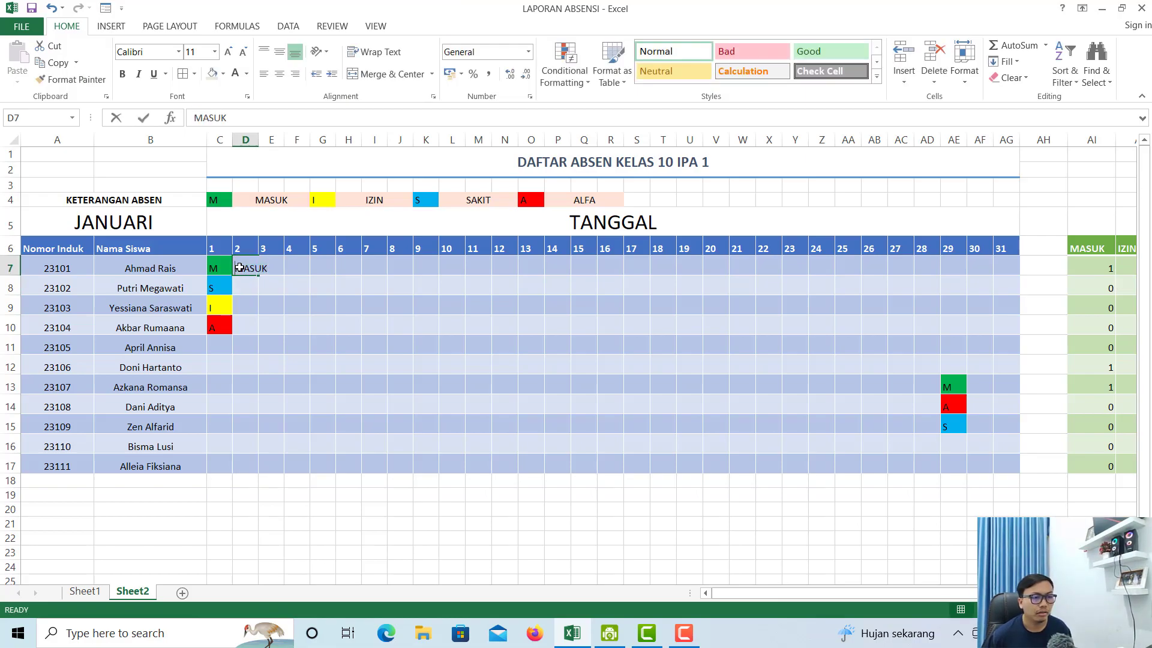
{"action": "type", "text": "M"}
{"action": "key", "text": "BackSpace"}
{"action": "key", "text": "Return"}
{"action": "key", "text": "Right"}
{"action": "key", "text": "Up"}
{"action": "type", "text": "M"}
{"action": "key", "text": "Return"}
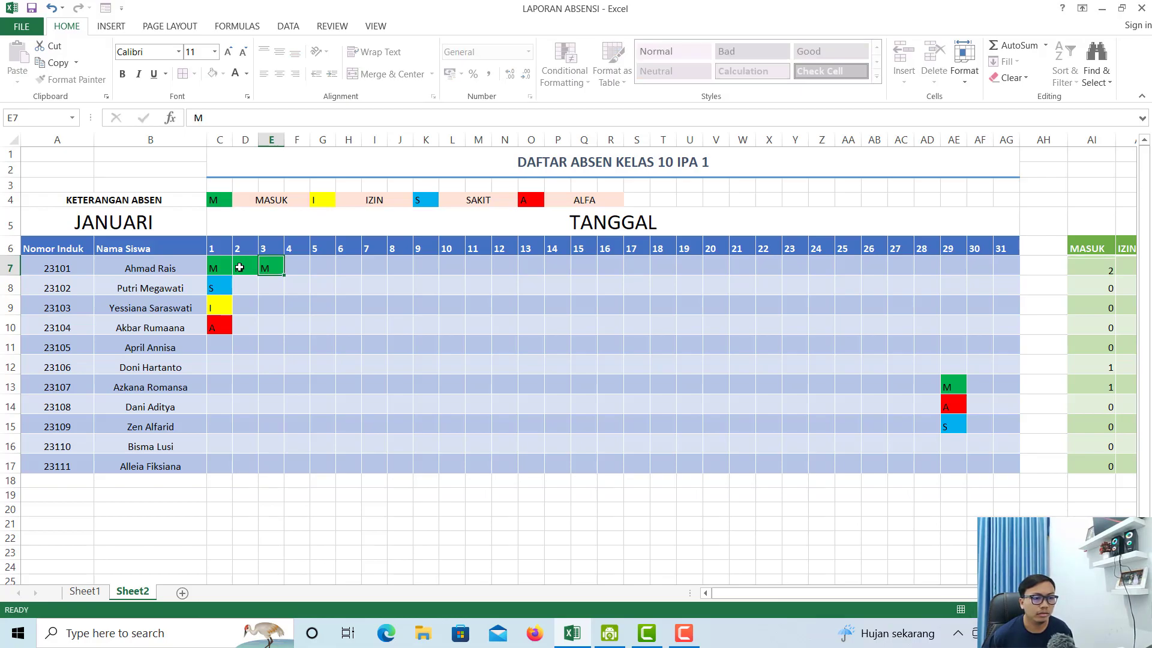
{"action": "left_click", "coordinate": [1100, 270]}
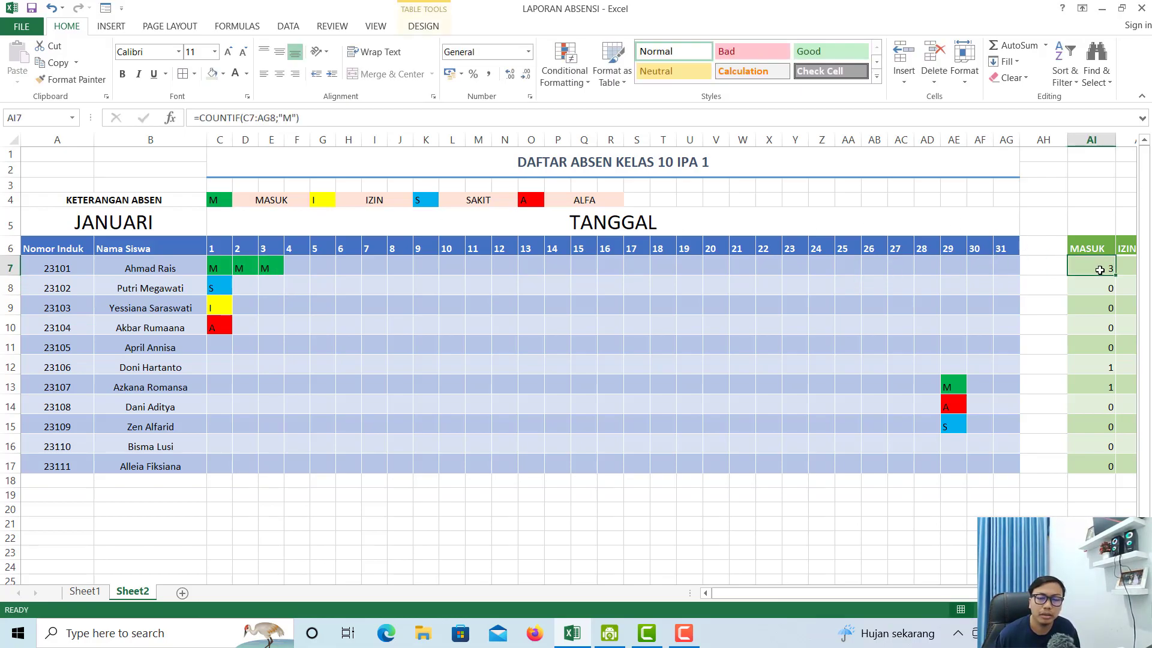
- Enter =COUNTIF(C7:AG7;"I") in AJ7 to count the I codes under IZIN
{"action": "scroll", "coordinate": [951, 274], "scroll_direction": "right", "scroll_amount": 2}
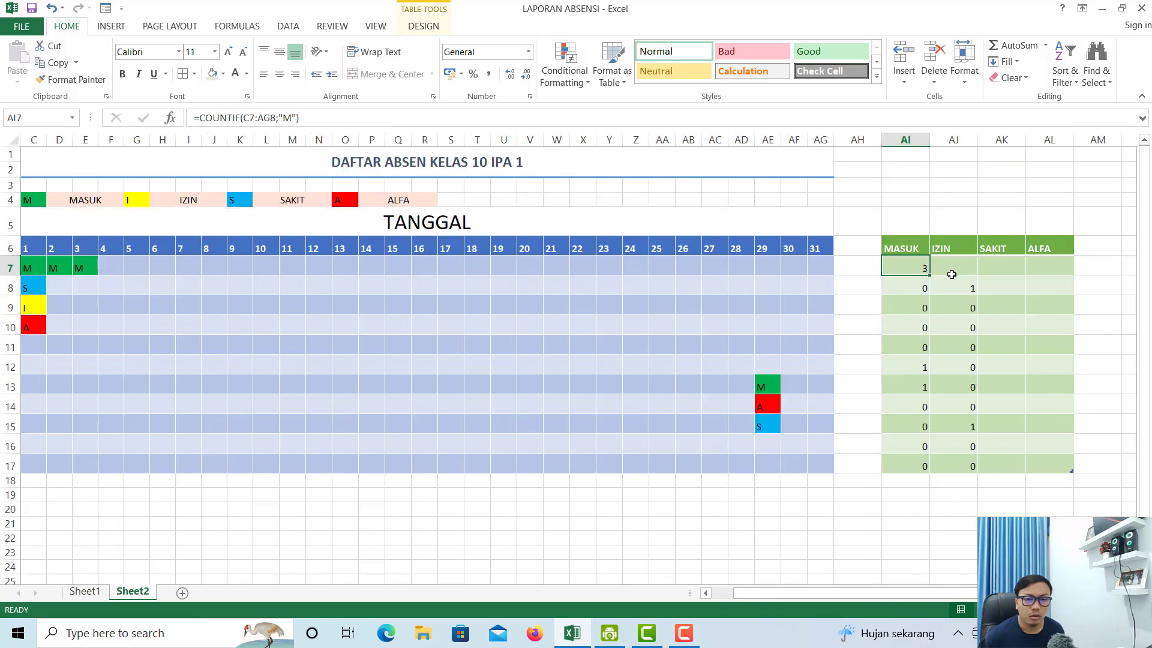
{"action": "left_click", "coordinate": [949, 270]}
{"action": "type", "text": "="}
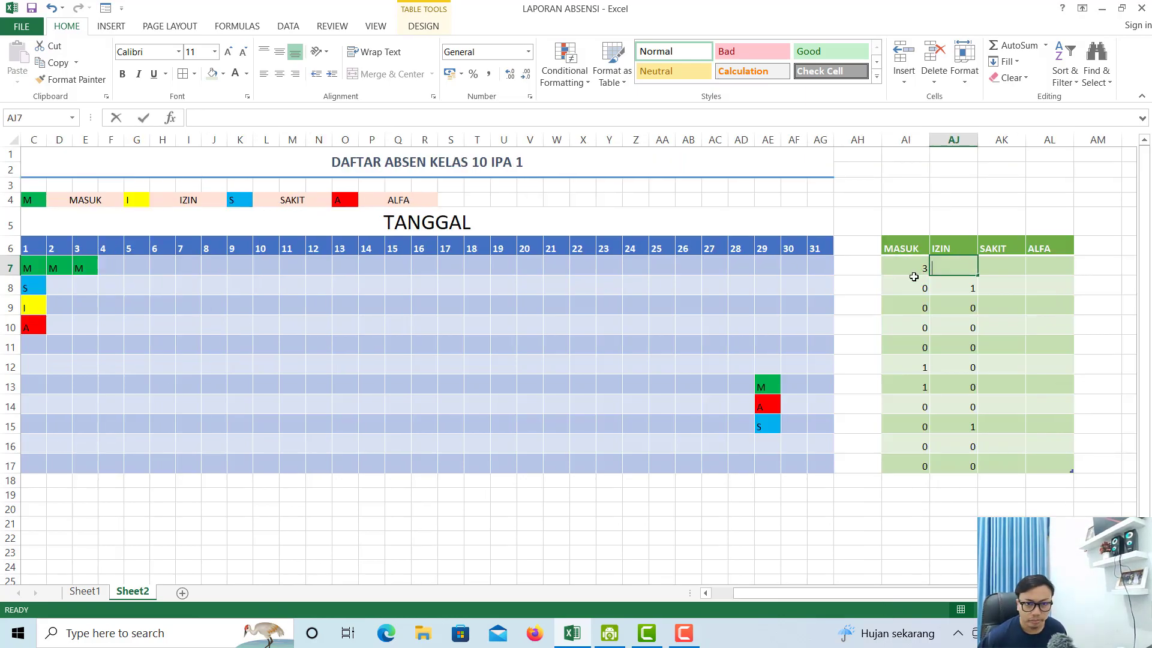
{"action": "type", "text": "COUNTIF"}
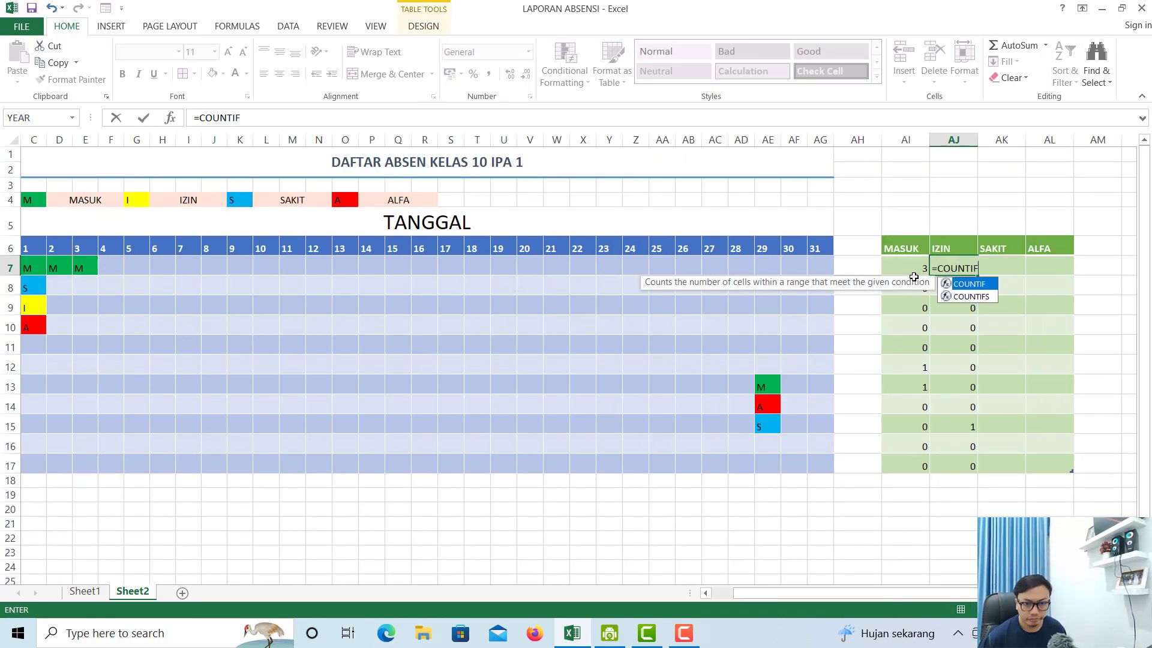
{"action": "type", "text": "("}
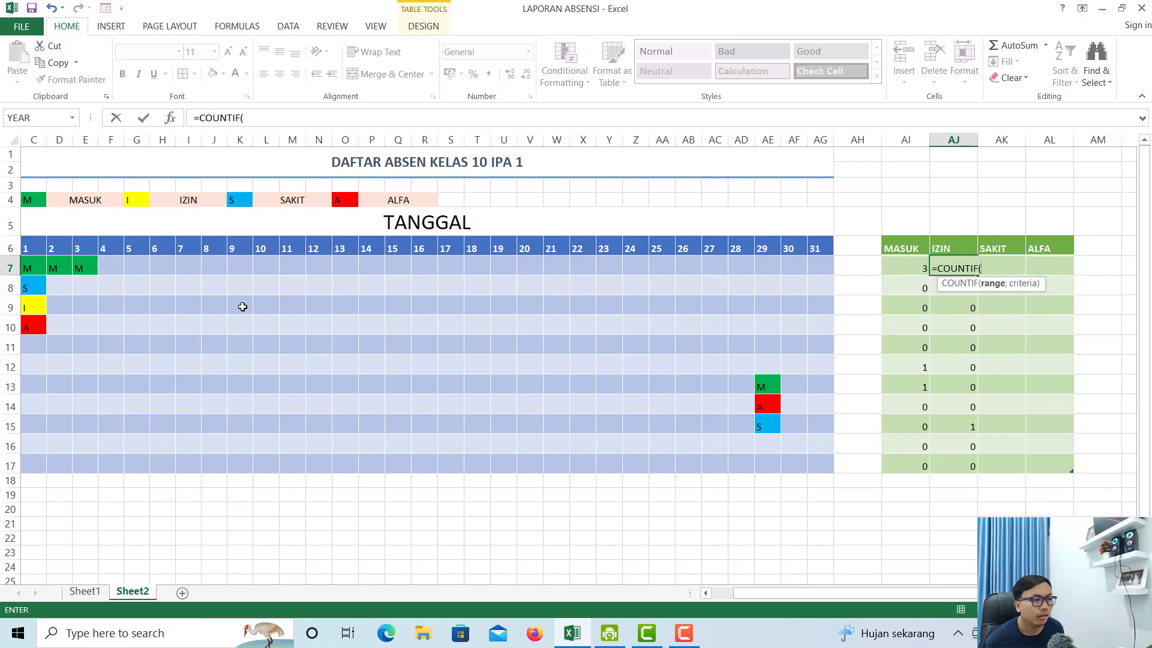
{"action": "left_click_drag", "start_coordinate": [30, 265], "coordinate": [830, 271]}
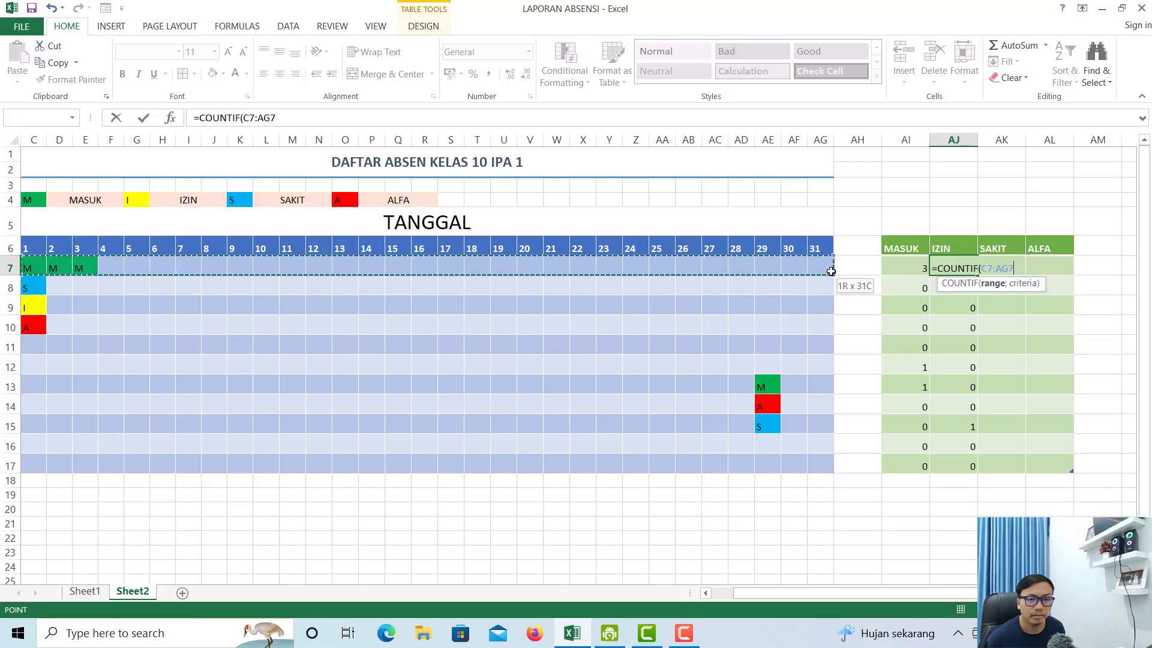
{"action": "type", "text": ";"}
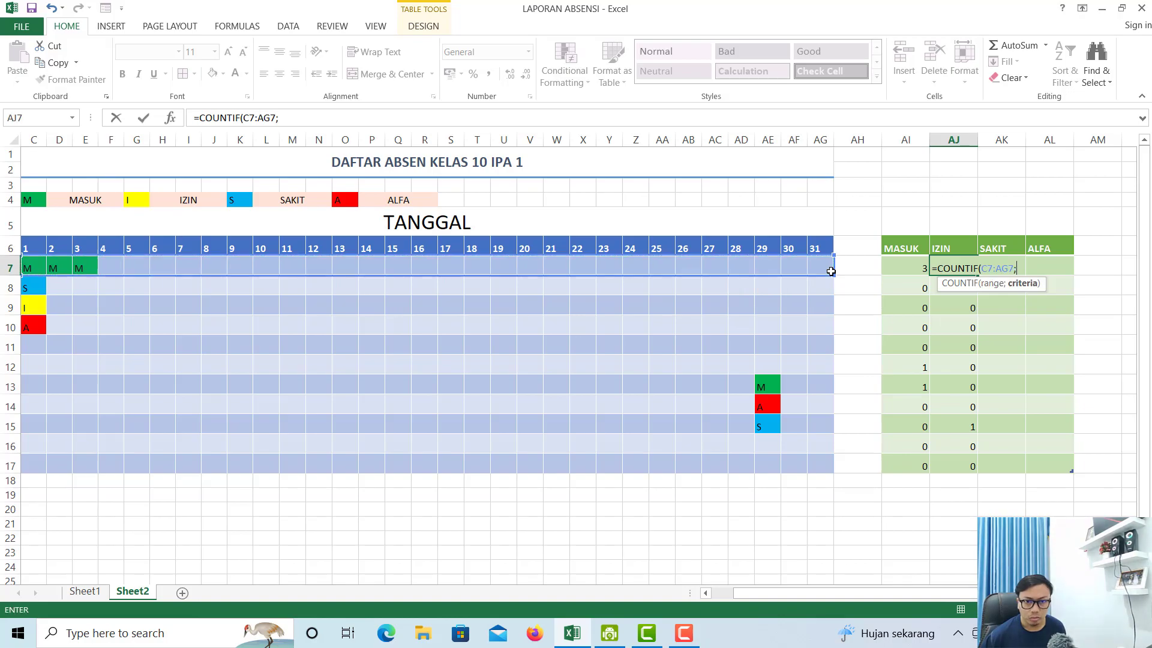
{"action": "type", "text": "\"I"}
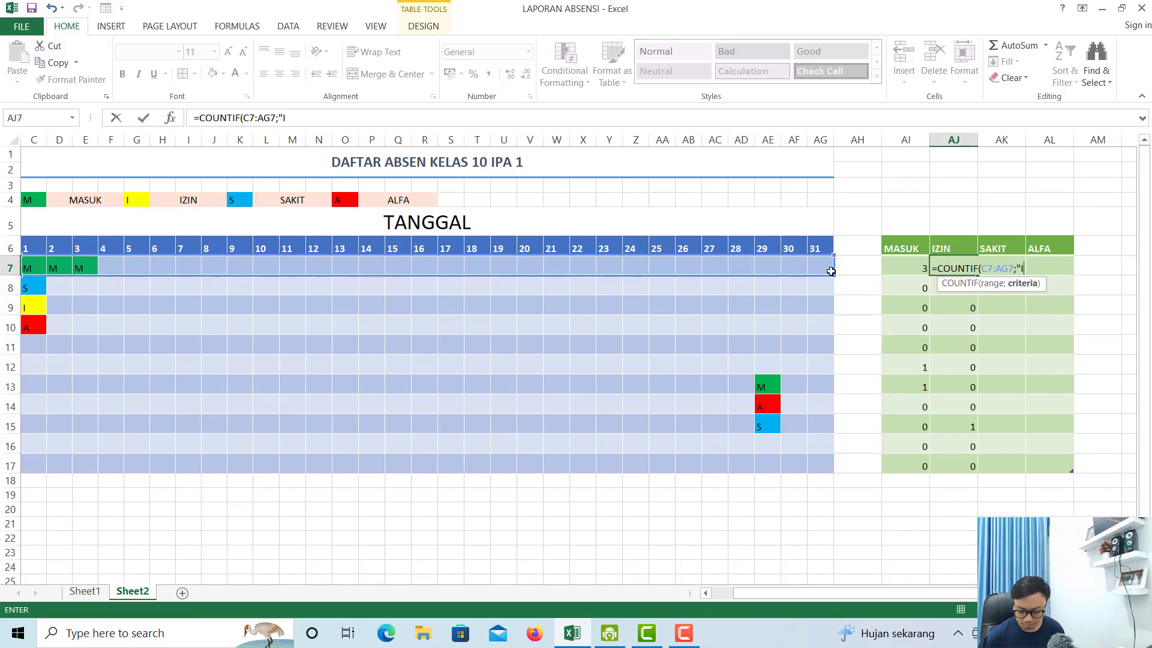
{"action": "type", "text": "\""}
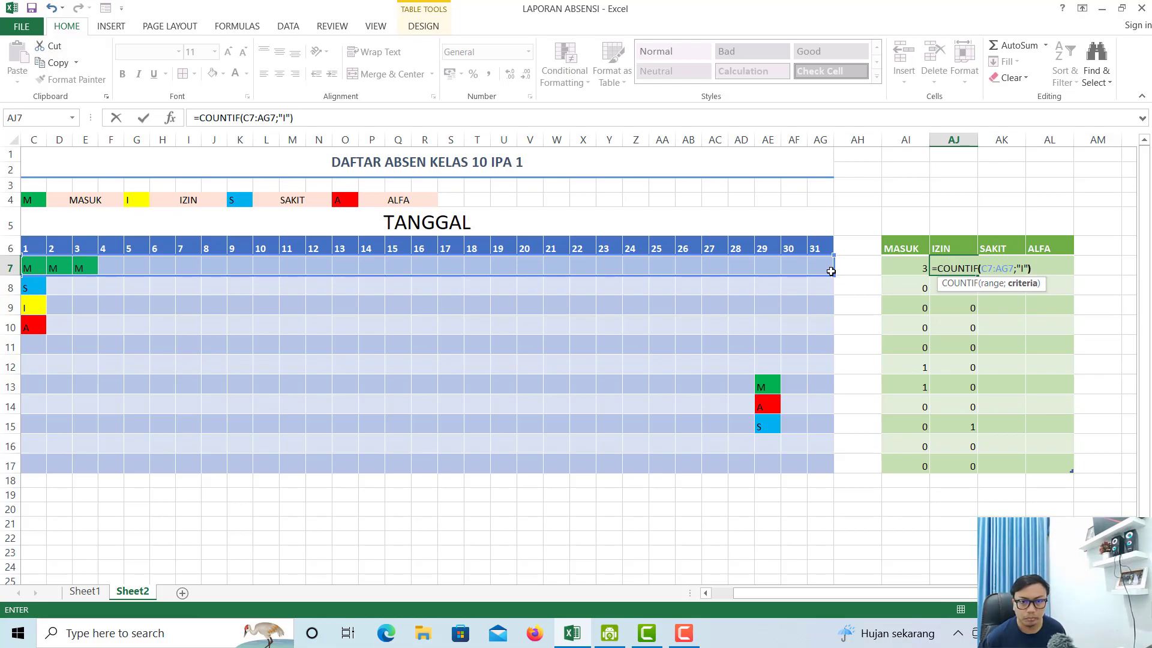
{"action": "key", "text": "Return"}
- Inspect the criteria of the COUNTIF formulas in AI7 under MASUK and AJ7 under IZIN
{"action": "left_click", "coordinate": [905, 266]}
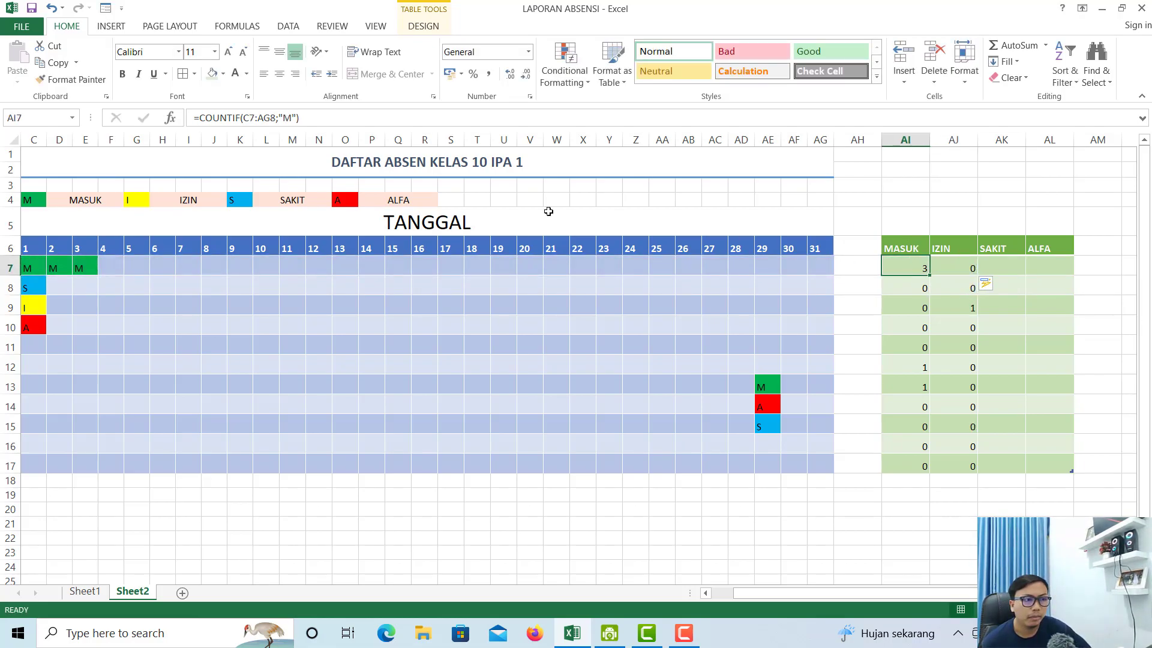
{"action": "left_click", "coordinate": [289, 118]}
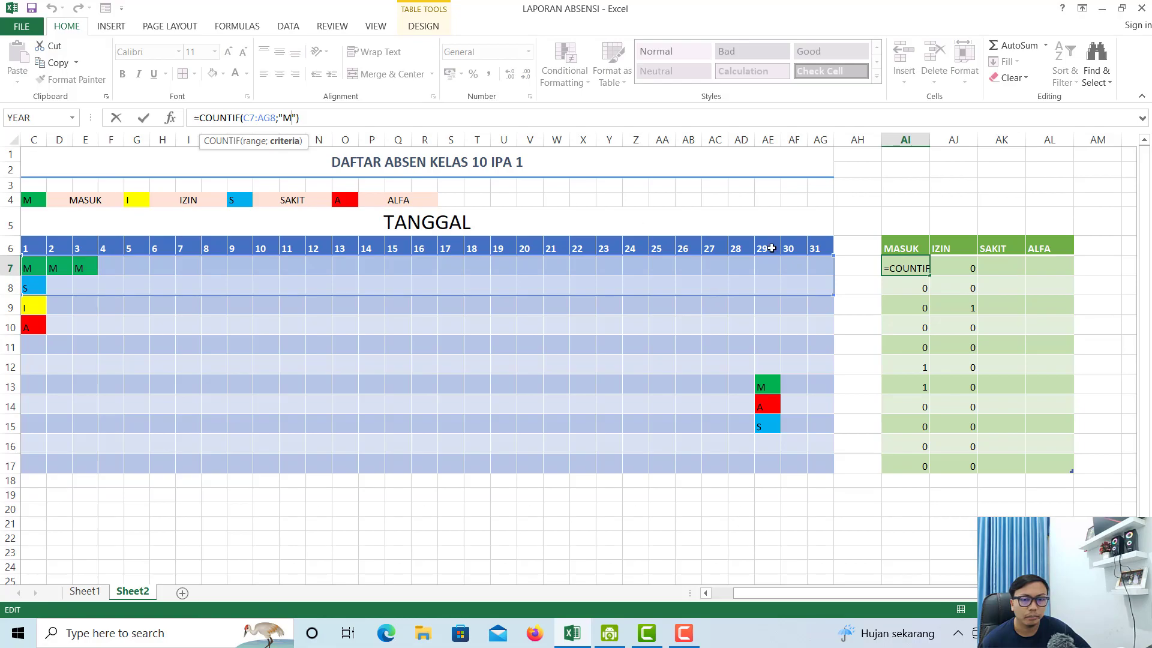
{"action": "left_click", "coordinate": [960, 265]}
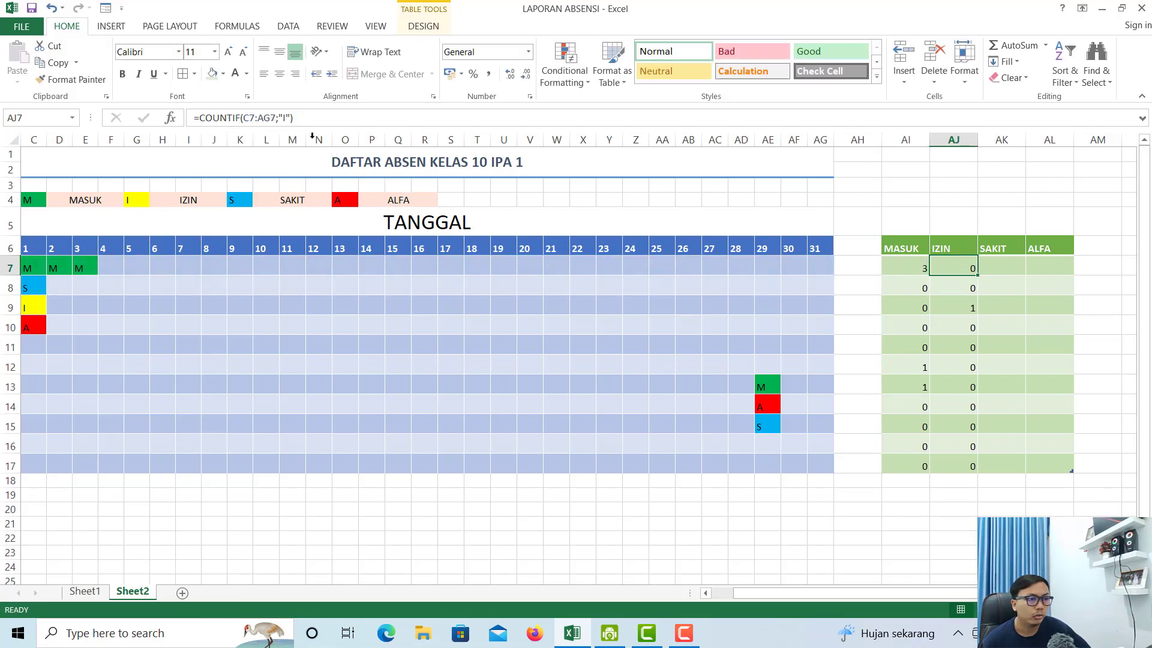
{"action": "left_click", "coordinate": [286, 117]}
{"action": "type", "text": "I"}
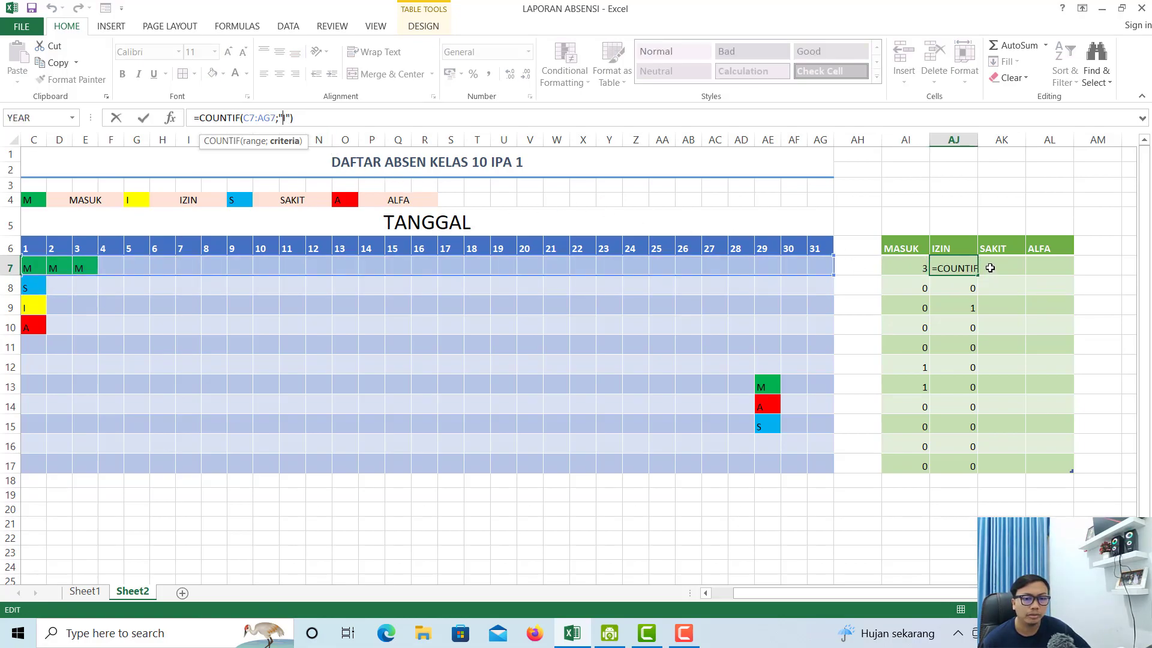
- Enter =COUNTIF(C7:AG7;"S") in AK7 to count the S codes under SAKIT
{"action": "left_click", "coordinate": [990, 263]}
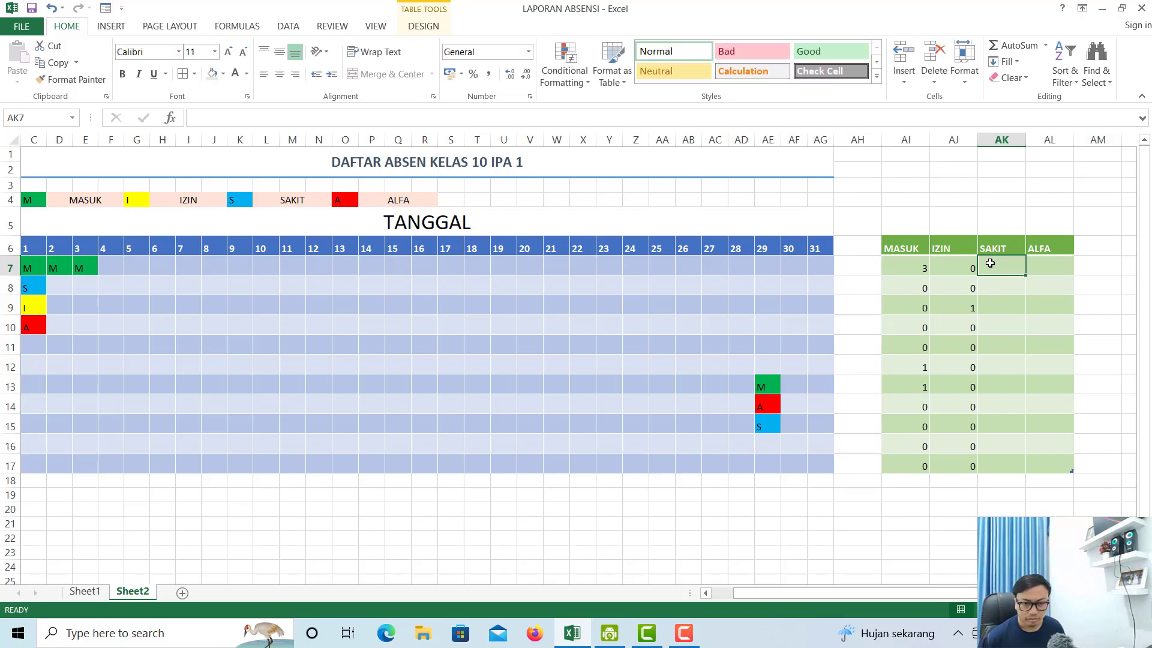
{"action": "type", "text": "=COUN"}
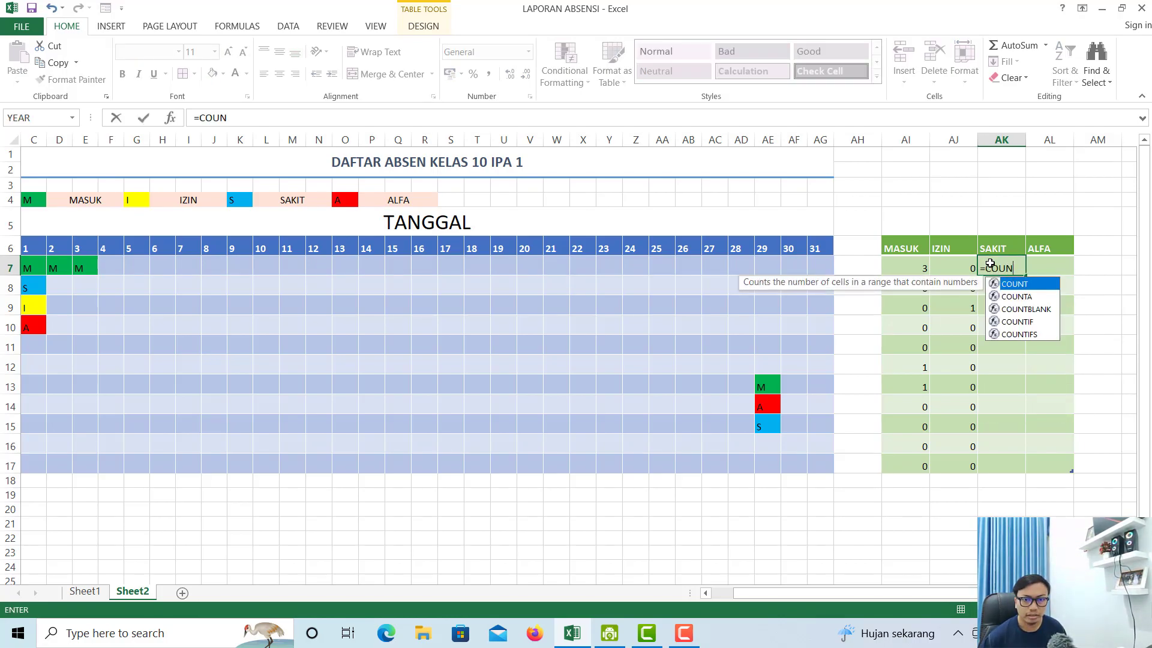
{"action": "type", "text": "TIF("}
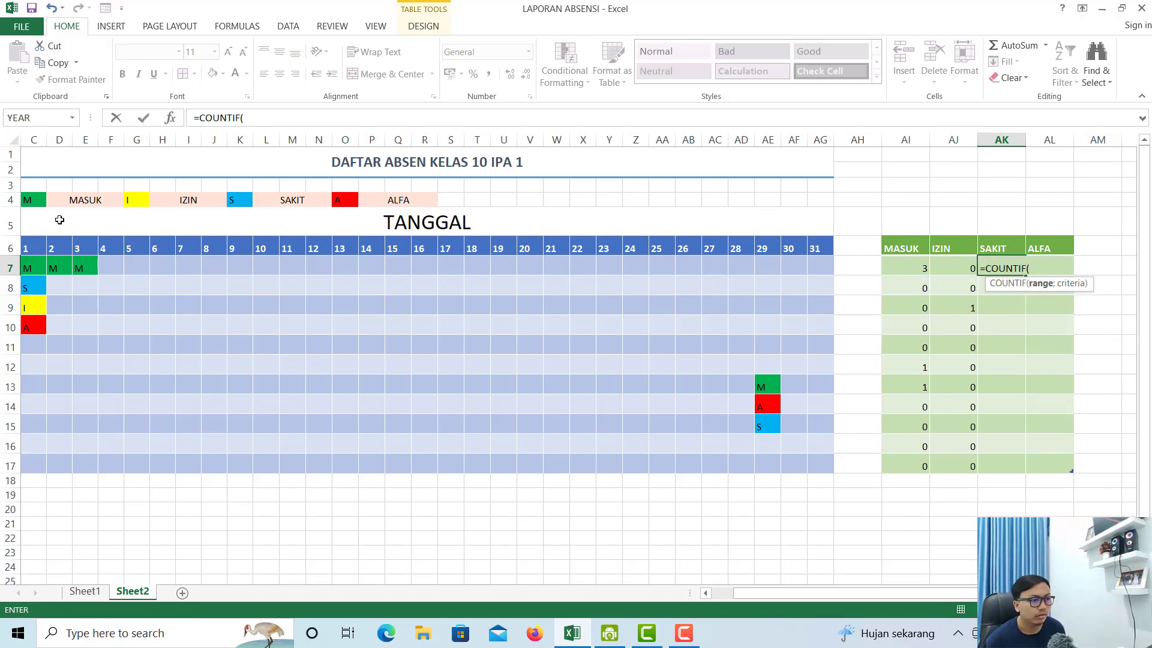
{"action": "left_click_drag", "start_coordinate": [27, 262], "coordinate": [817, 265]}
{"action": "type", "text": ";\"\")"}
{"action": "key", "text": "Return"}
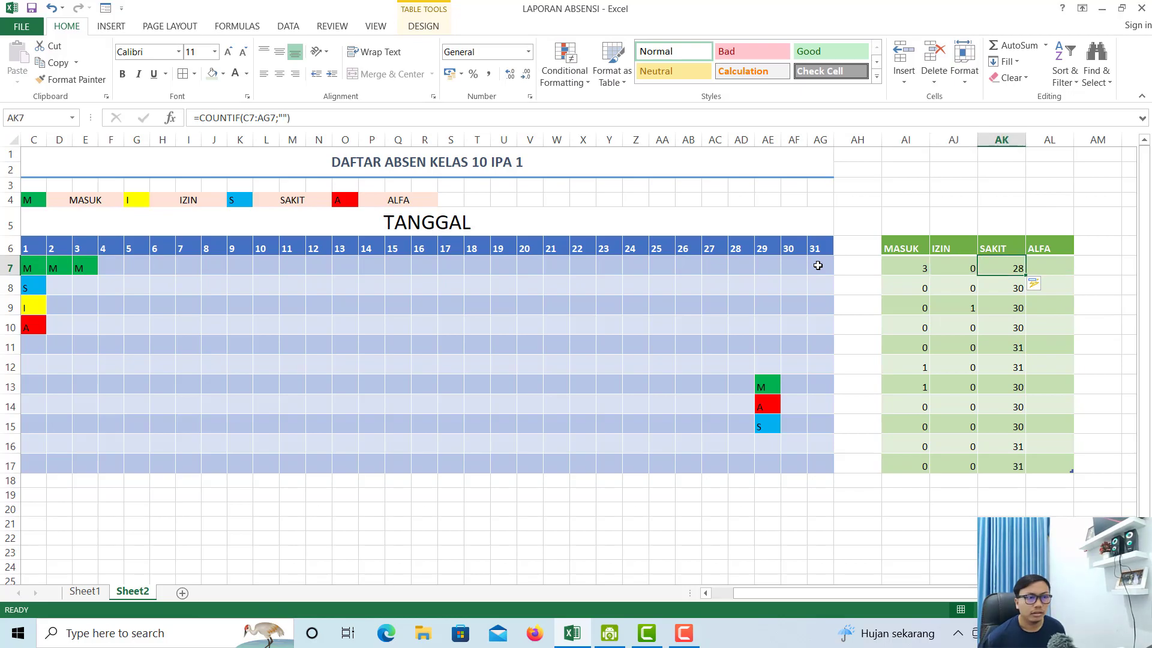
{"action": "left_click", "coordinate": [285, 118]}
{"action": "type", "text": "S"}
{"action": "key", "text": "Tab"}
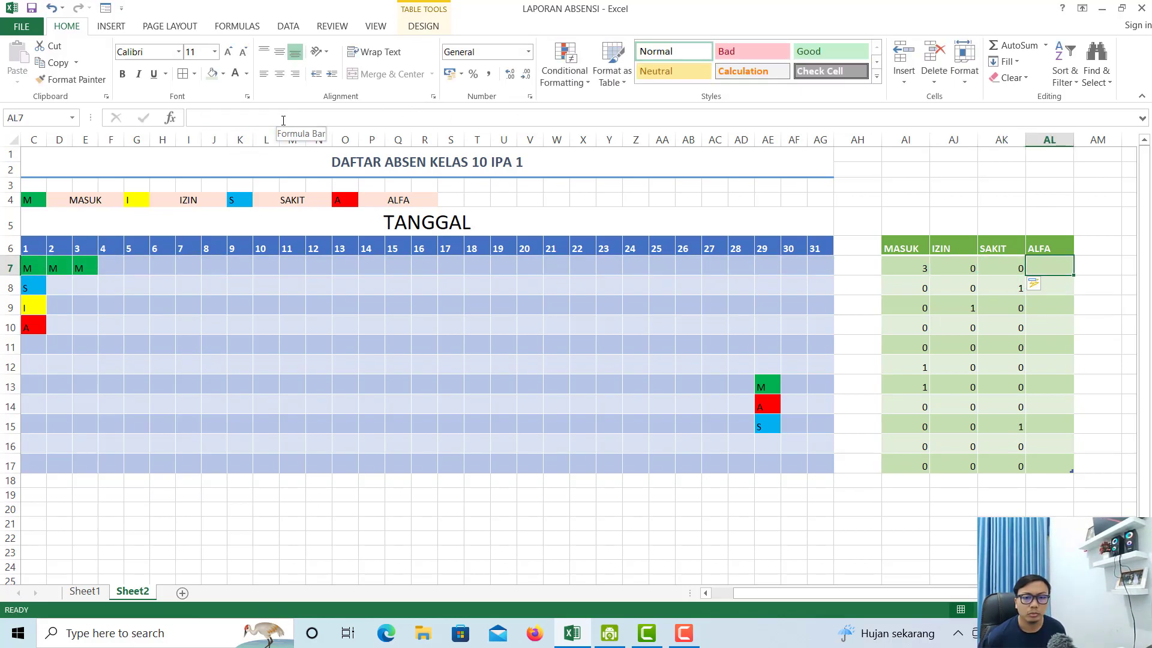
- Enter =COUNTIF(C7:AG7;"A") in AL7 to count the A codes under ALFA, and review the second student's totals in AI8:AL8
{"action": "type", "text": "=CO"}
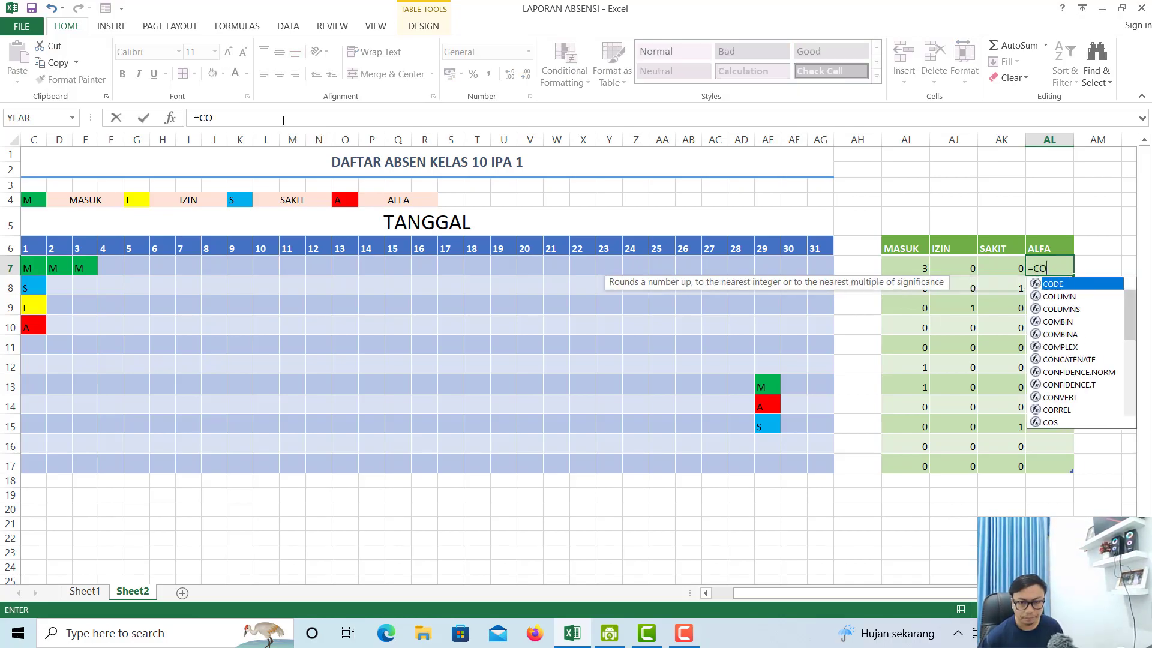
{"action": "type", "text": "UNTIF("}
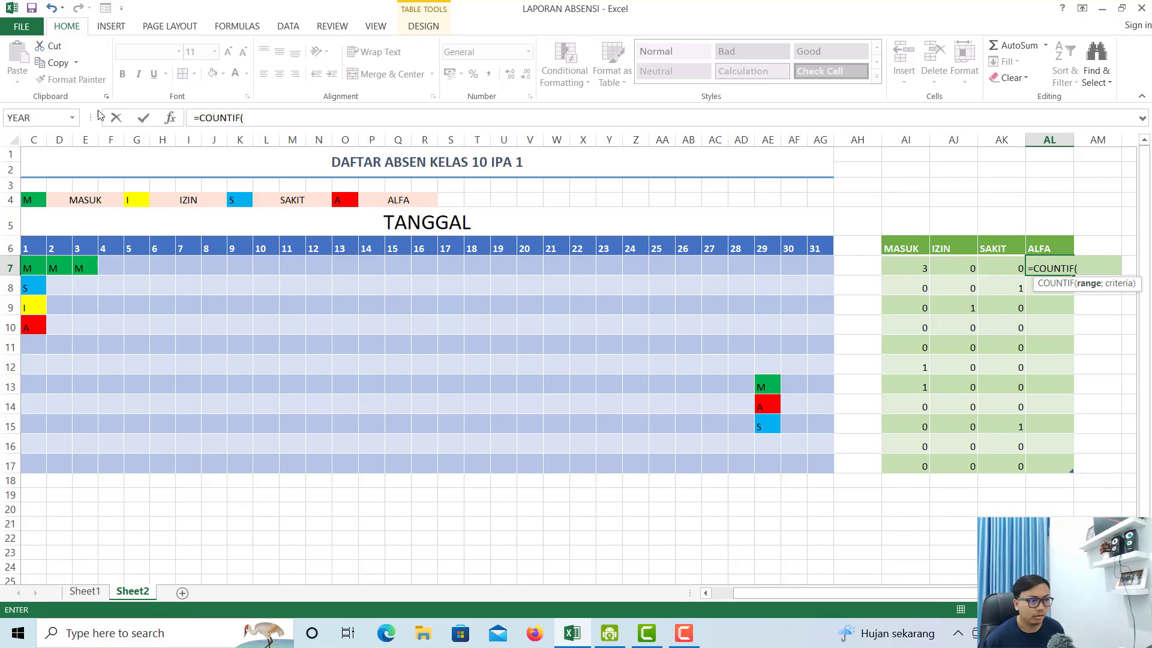
{"action": "left_click_drag", "start_coordinate": [27, 268], "coordinate": [819, 263]}
{"action": "type", "text": ";\"A"}
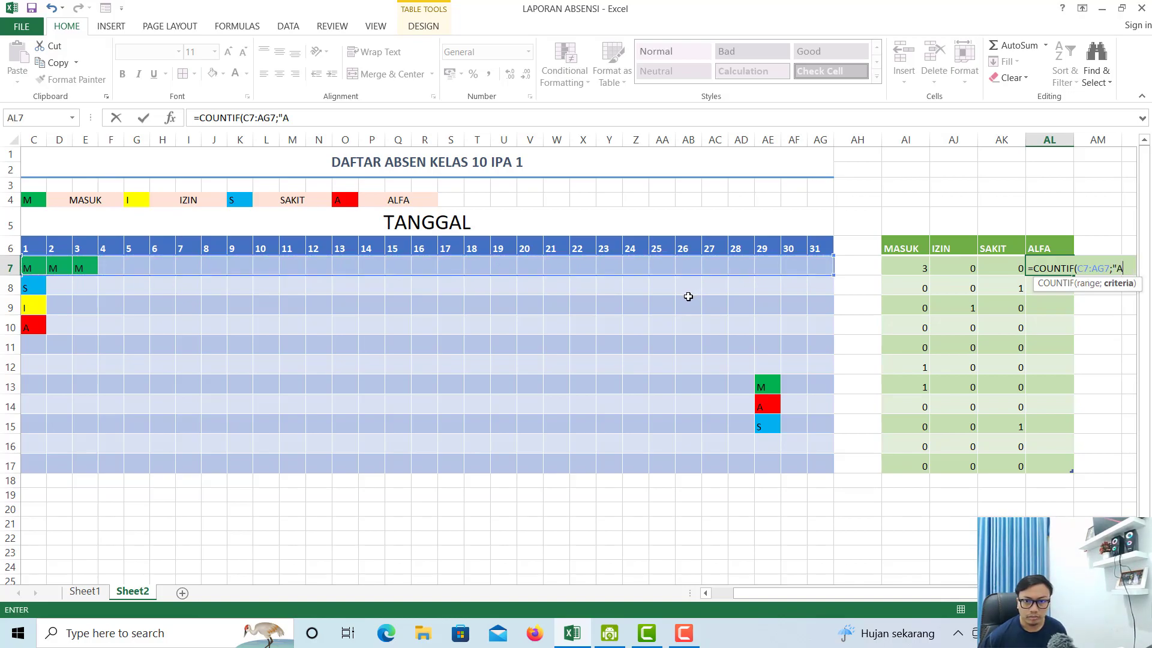
{"action": "key", "text": "Return"}
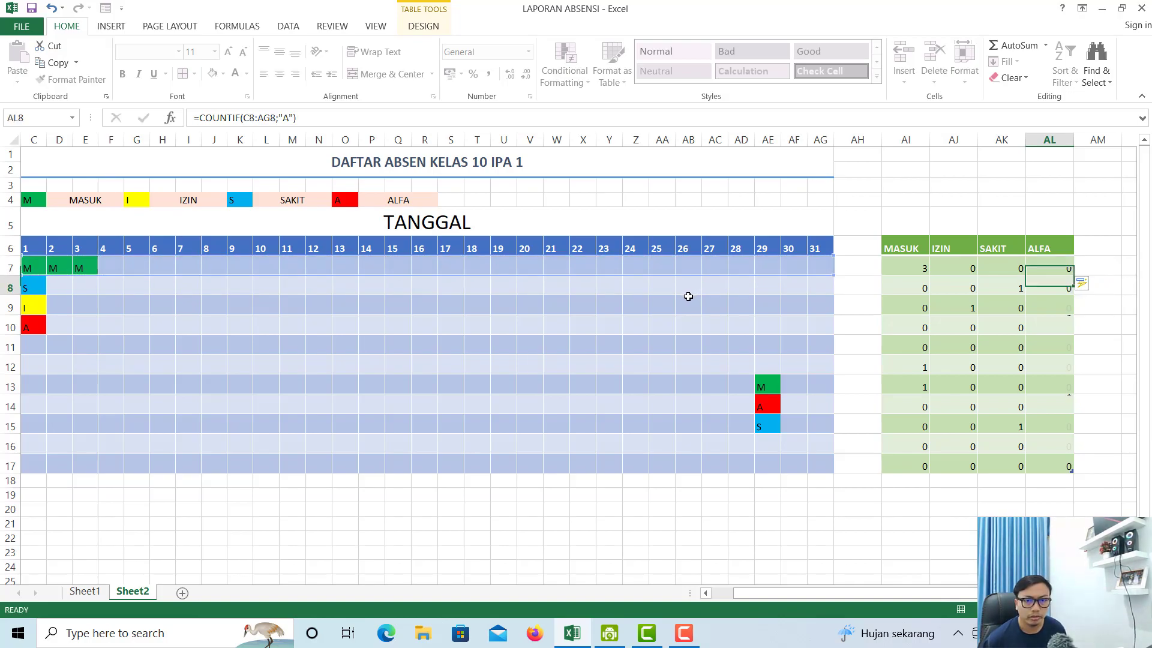
{"action": "left_click", "coordinate": [958, 268]}
{"action": "left_click_drag", "start_coordinate": [922, 289], "coordinate": [1065, 288]}
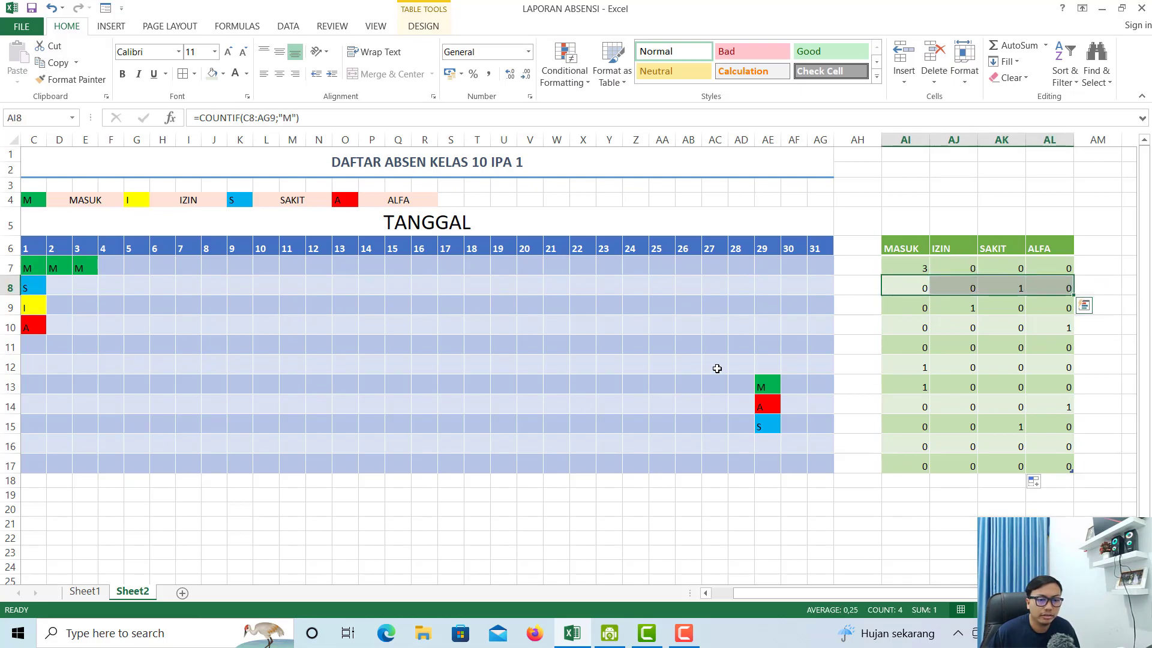
- Enter M in AF12 for the student in row 12 on date 30, and check the MASUK total in AI12
{"action": "left_click", "coordinate": [770, 368]}
{"action": "left_click", "coordinate": [794, 368]}
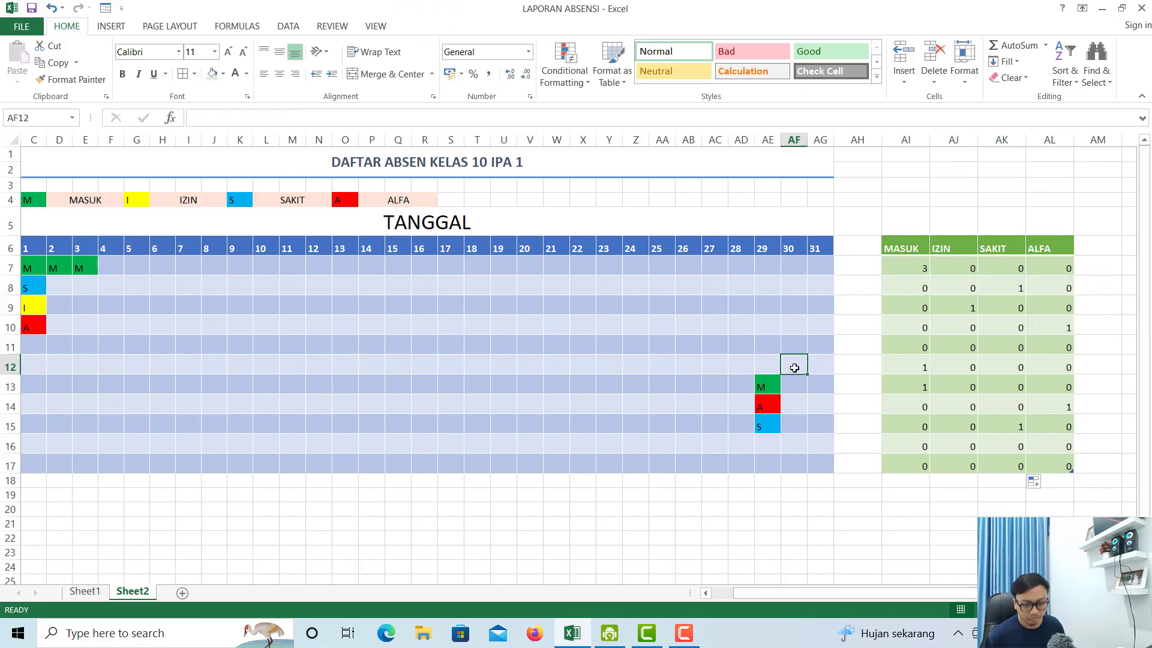
{"action": "type", "text": "M"}
{"action": "key", "text": "Return"}
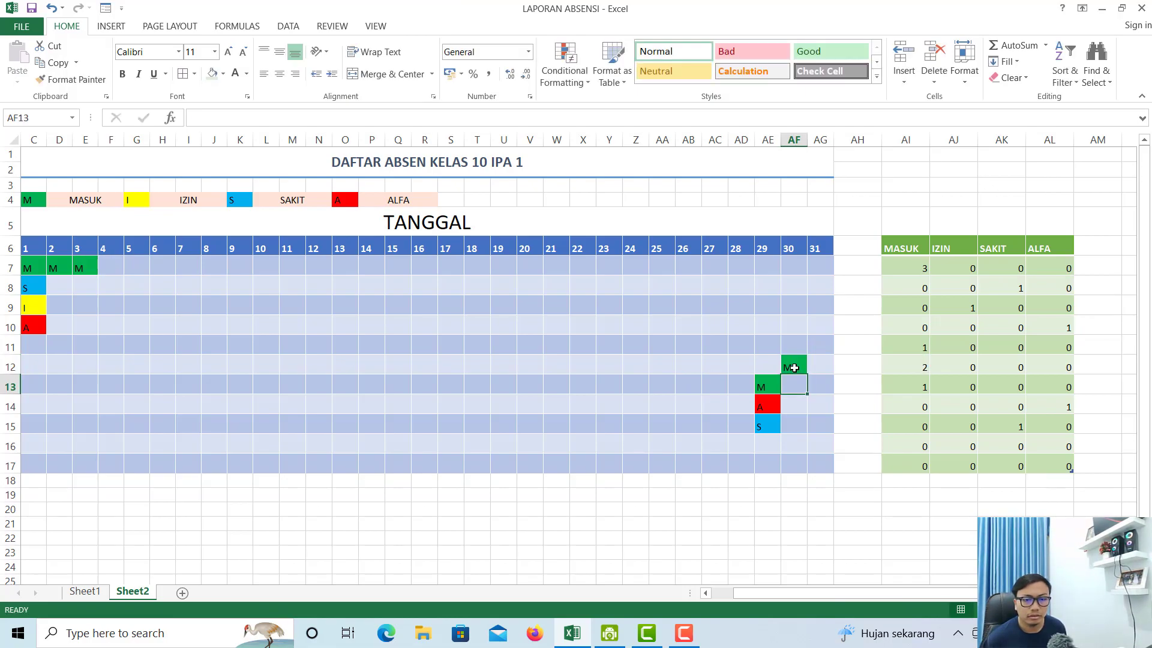
{"action": "left_click", "coordinate": [915, 376]}
{"action": "left_click", "coordinate": [902, 368]}
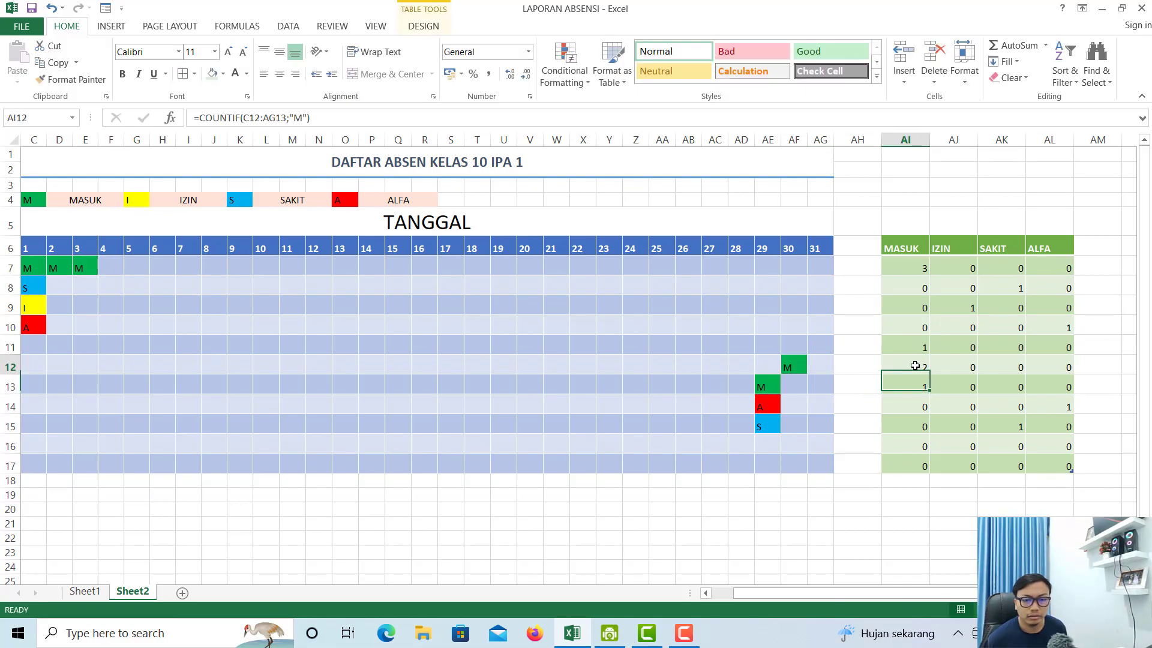
- Enter S in AD12 and A in Z12 for the student in row 12, checking the SAKIT total in AK12
{"action": "left_click", "coordinate": [737, 366]}
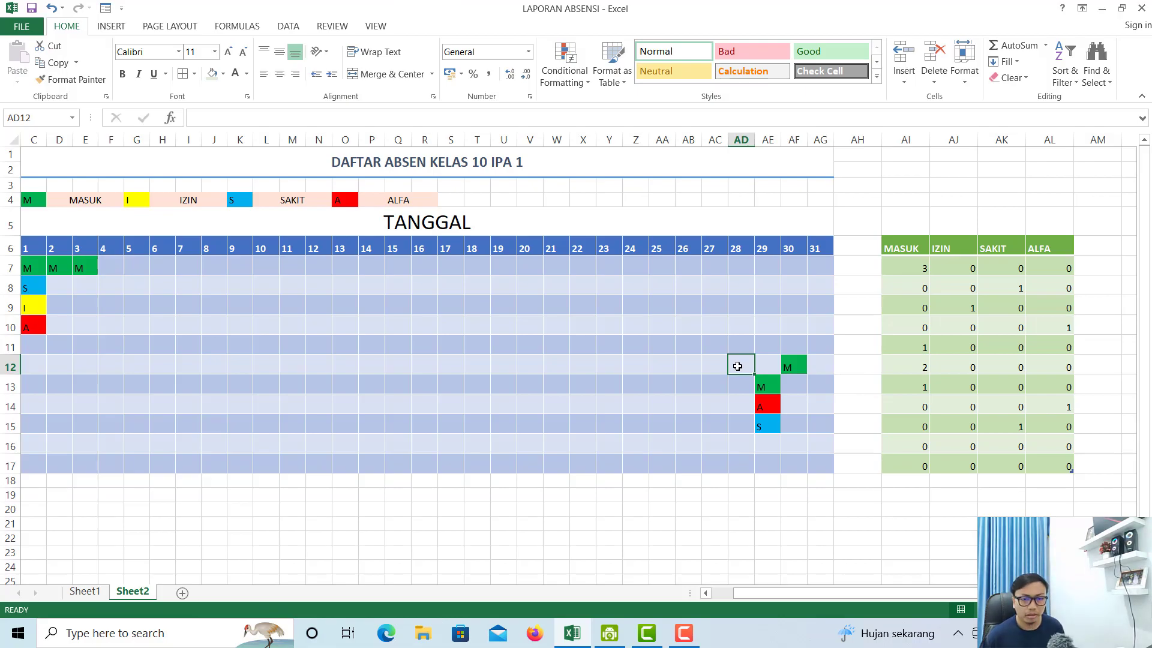
{"action": "type", "text": "S"}
{"action": "key", "text": "Return"}
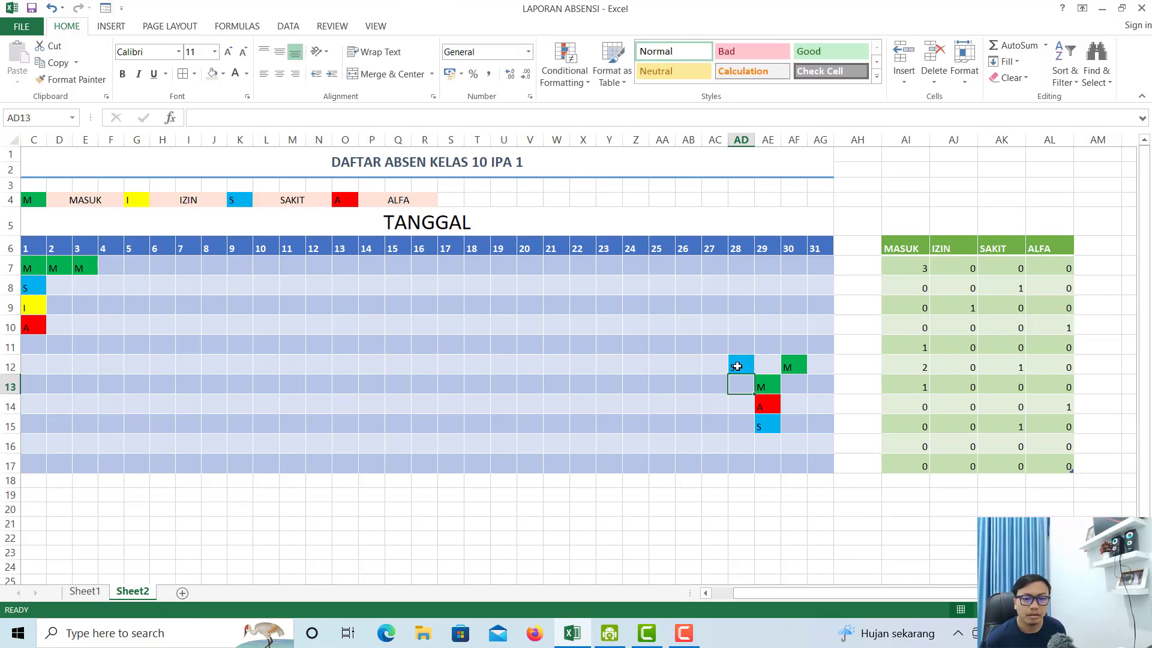
{"action": "left_click", "coordinate": [1000, 369]}
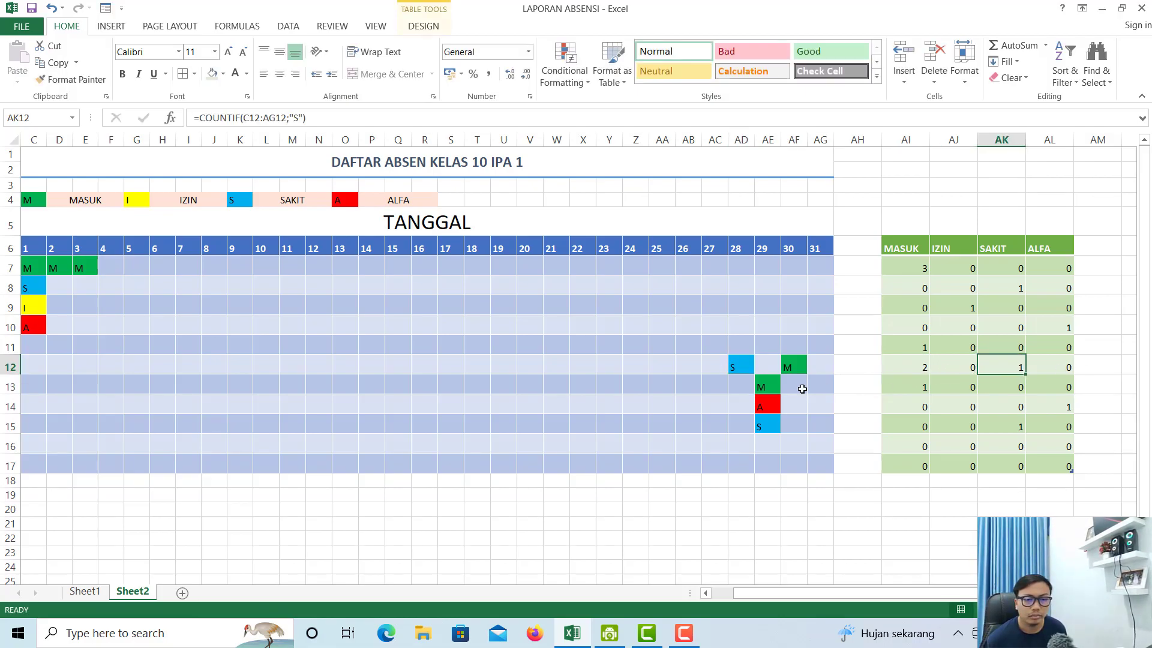
{"action": "left_click", "coordinate": [637, 362]}
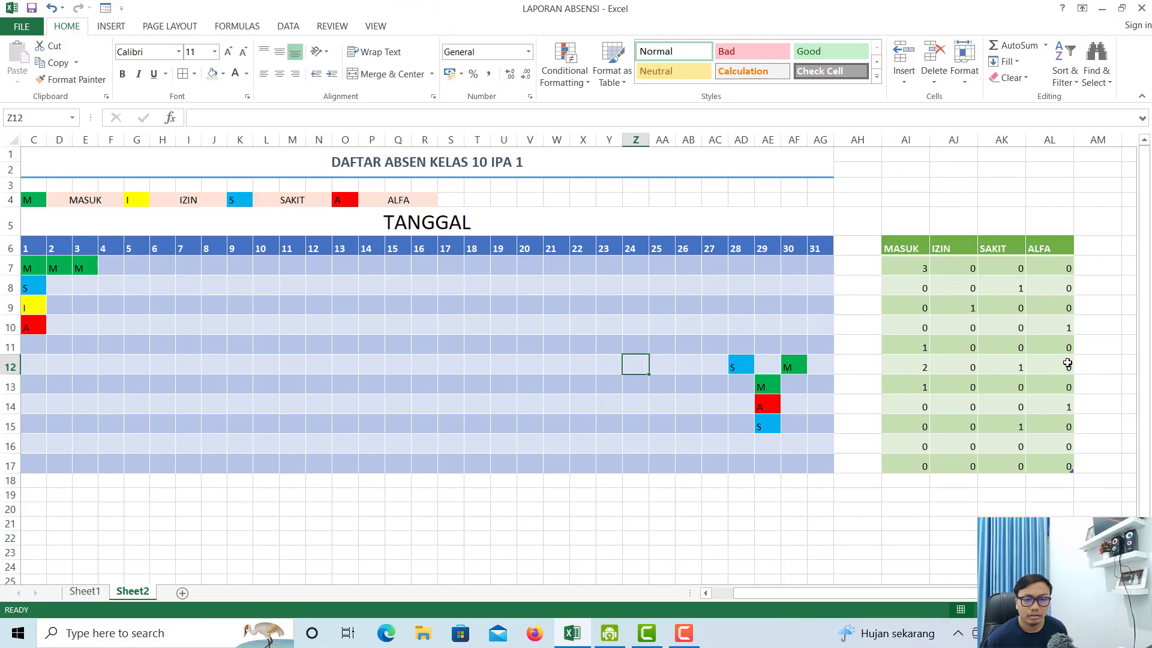
{"action": "type", "text": "A"}
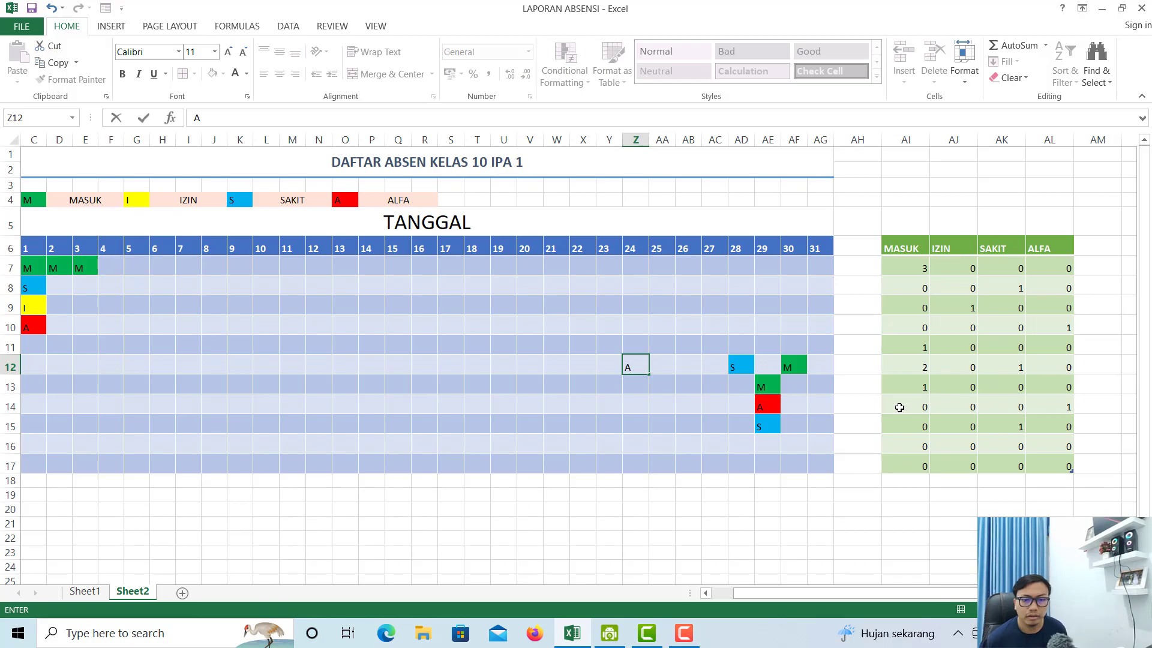
{"action": "key", "text": "Return"}
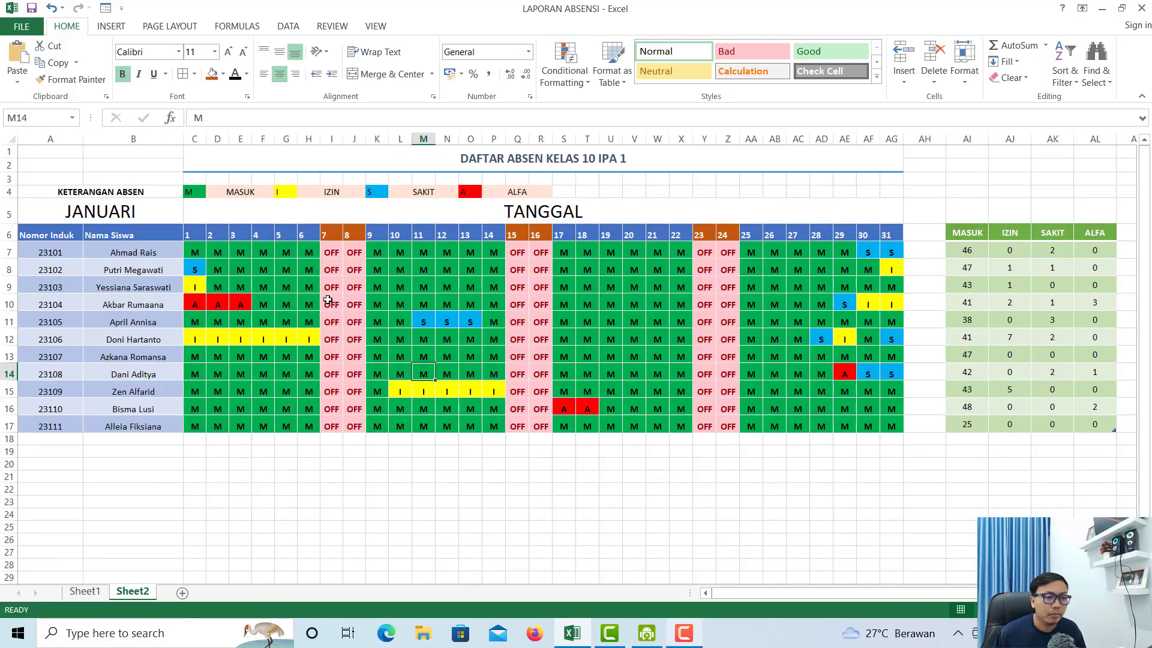
- Review the filled attendance codes in C7:AG17 and the orange header for date 7 in I6
{"action": "left_click", "coordinate": [202, 236]}
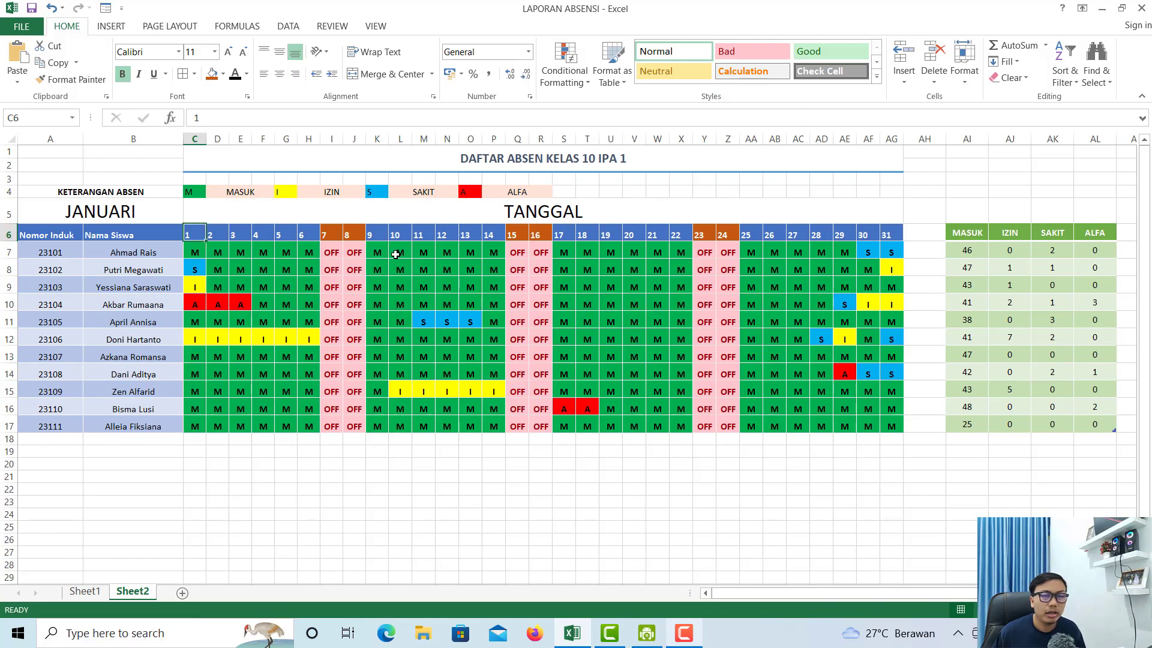
{"action": "left_click", "coordinate": [202, 251]}
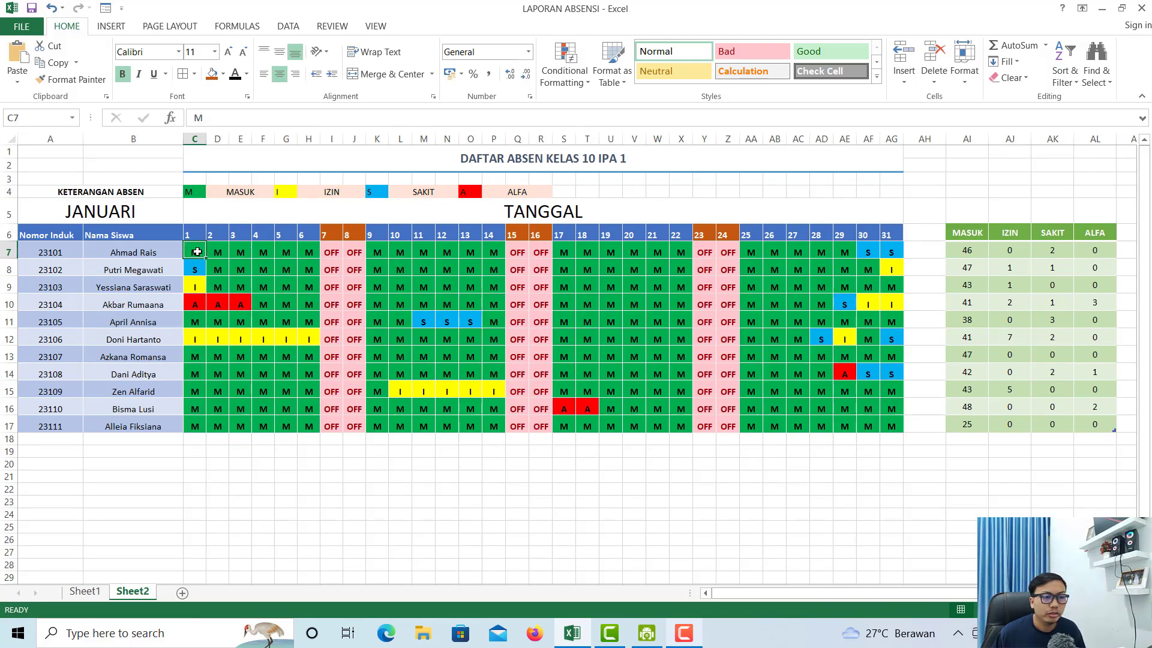
{"action": "left_click_drag", "start_coordinate": [203, 251], "coordinate": [895, 428]}
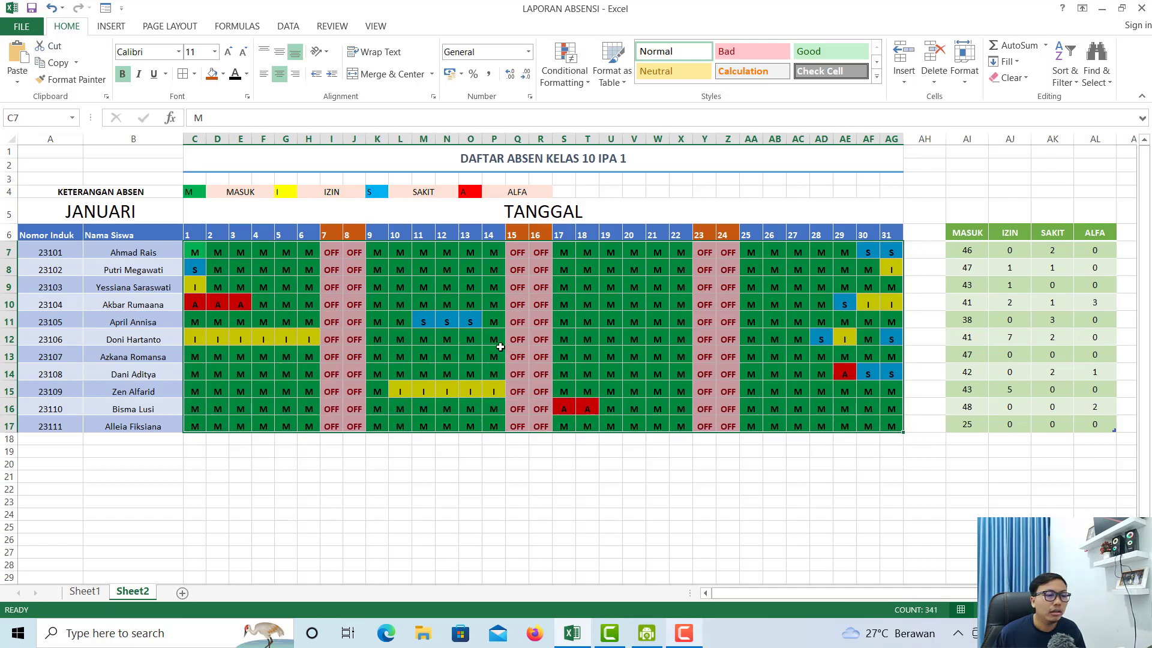
{"action": "left_click", "coordinate": [330, 234]}
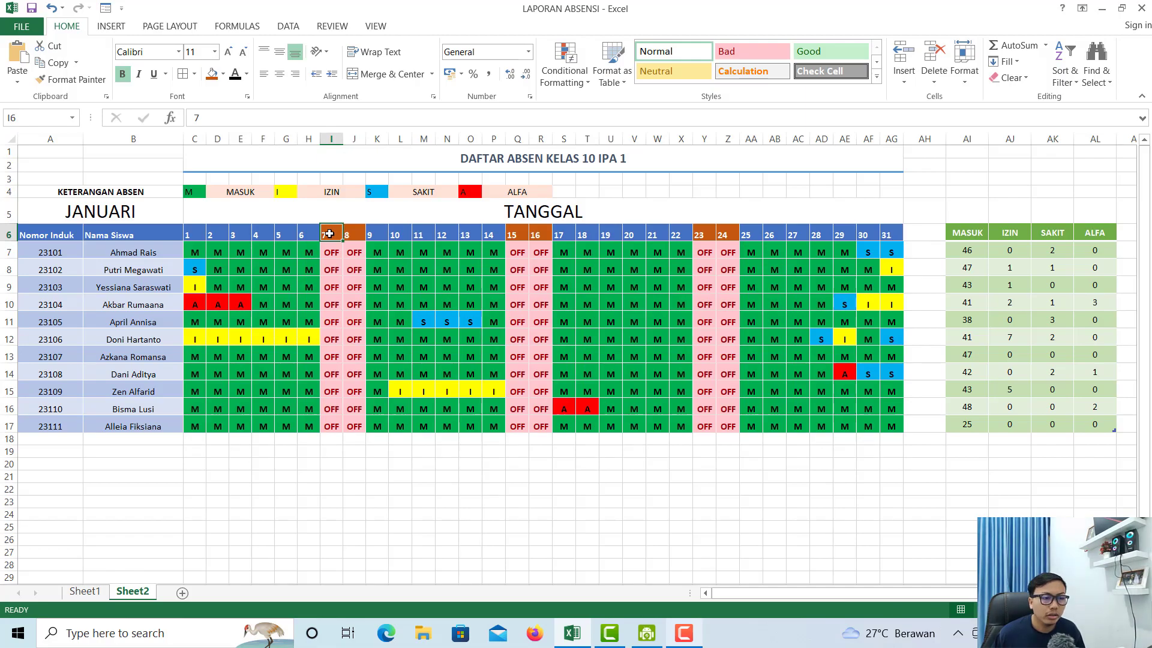
- Review the orange headers for dates 7–8, 15–16 and 23–24 in row 6 and the OFF cells in I7:J17
{"action": "left_click", "coordinate": [305, 234]}
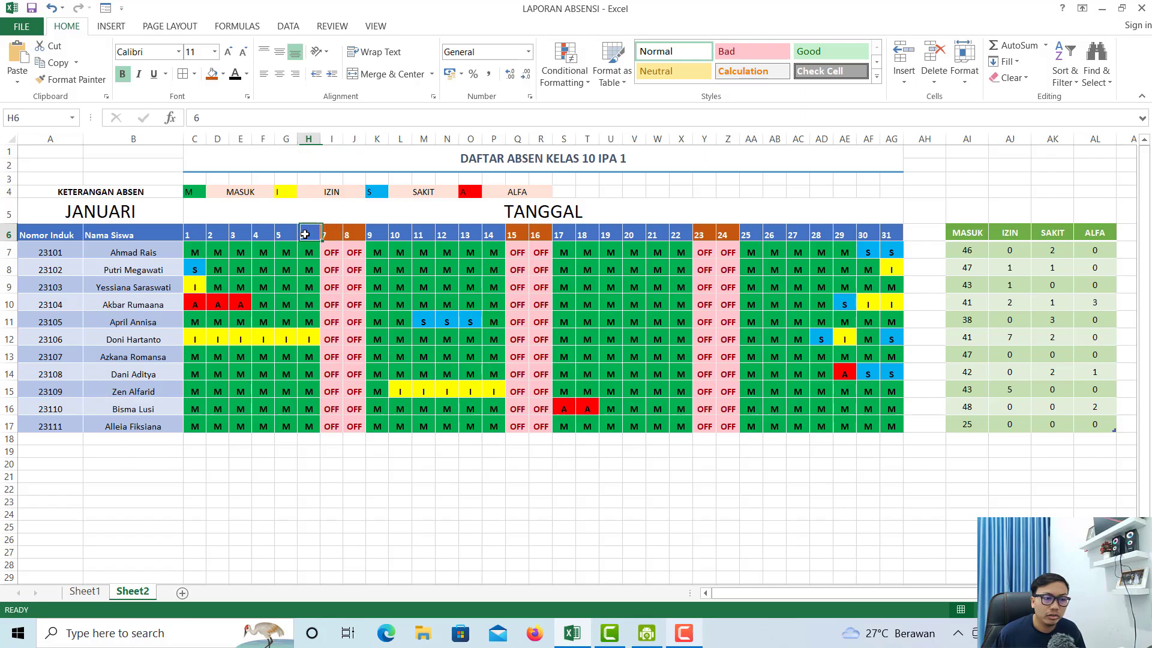
{"action": "left_click", "coordinate": [332, 233]}
{"action": "mouse_move", "coordinate": [340, 234]}
{"action": "left_mouse_down"}
{"action": "mouse_move", "coordinate": [353, 234]}
{"action": "mouse_move", "coordinate": [331, 234]}
{"action": "mouse_move", "coordinate": [353, 231]}
{"action": "left_mouse_up"}
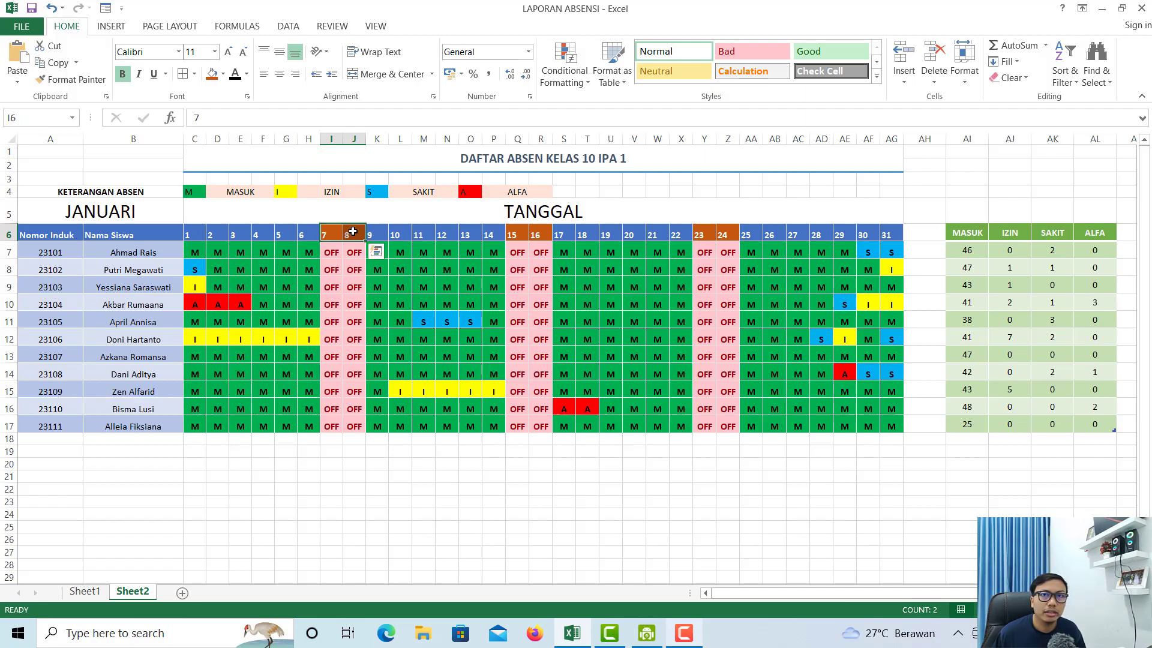
{"action": "left_click_drag", "start_coordinate": [519, 231], "coordinate": [536, 230]}
{"action": "left_click_drag", "start_coordinate": [699, 232], "coordinate": [723, 231]}
{"action": "left_click", "coordinate": [333, 250]}
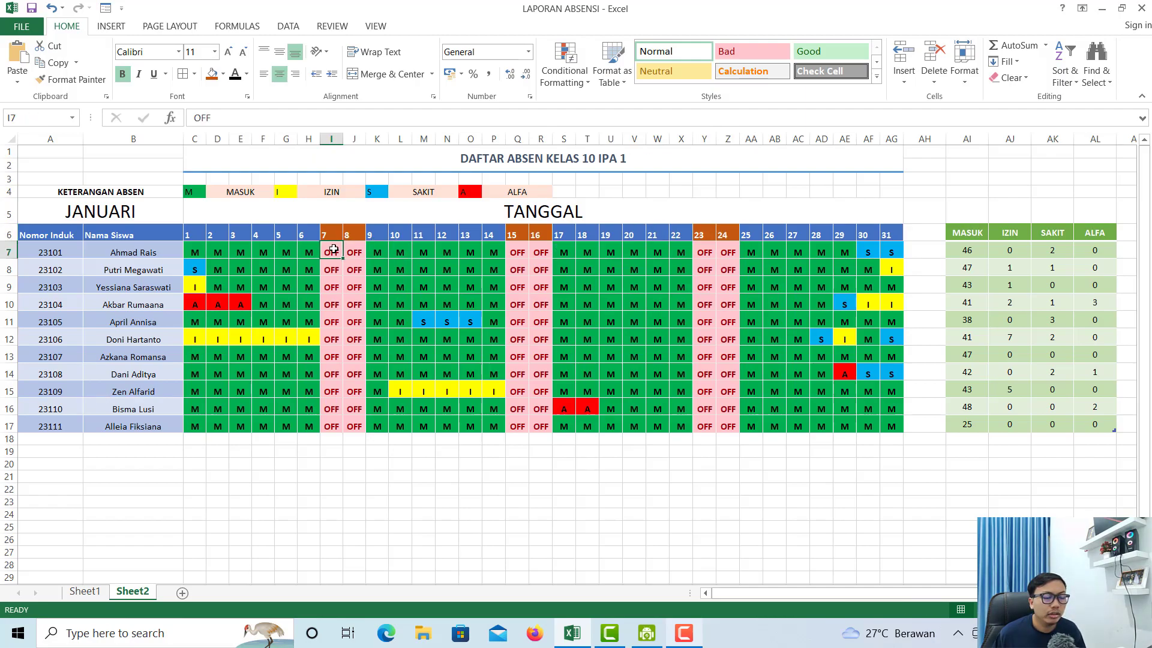
{"action": "left_click_drag", "start_coordinate": [332, 254], "coordinate": [358, 426]}
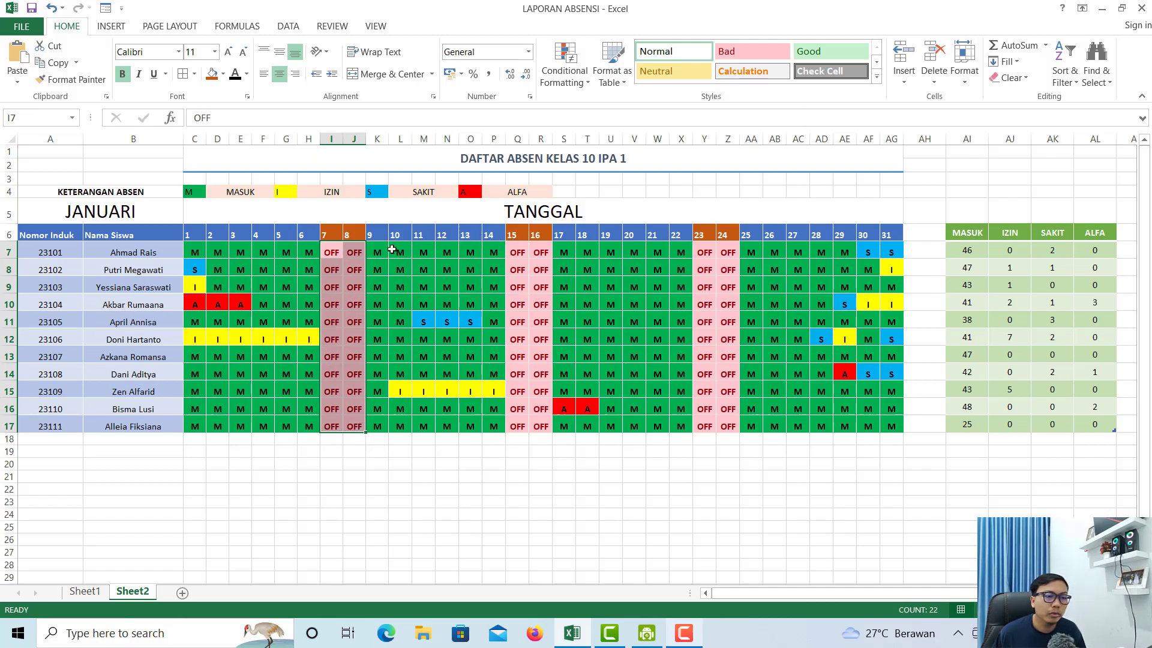
{"action": "left_click", "coordinate": [329, 257]}
{"action": "left_click_drag", "start_coordinate": [355, 256], "coordinate": [354, 426]}
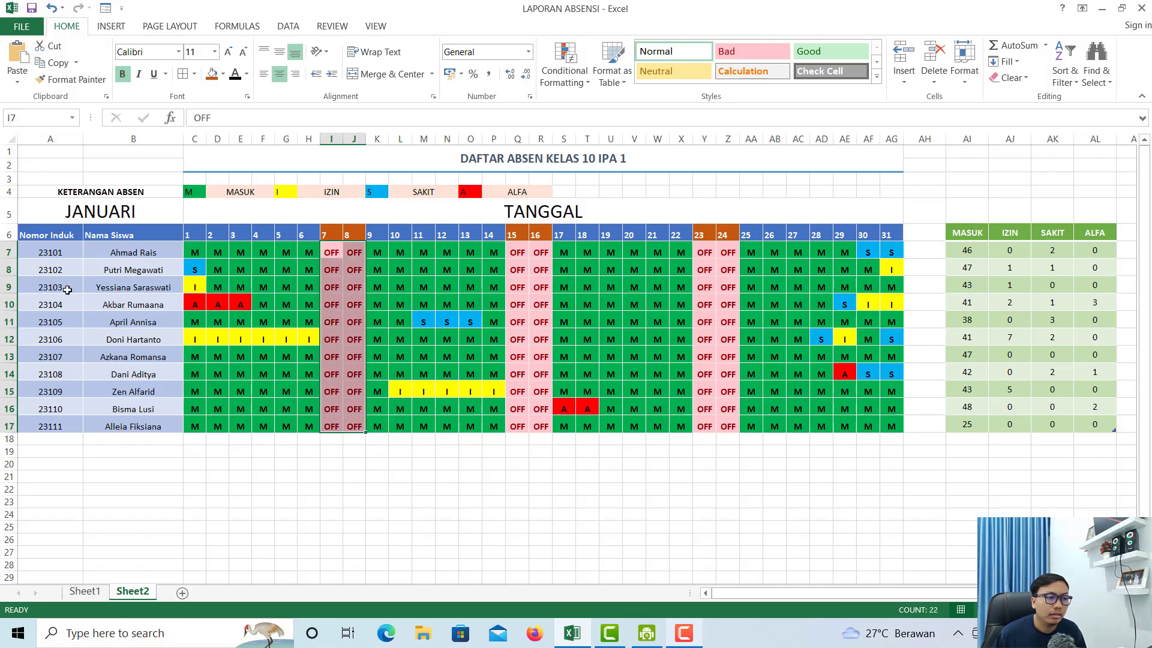
- Start an Equal To highlight rule on A7:AG17 with OFF as the value to match
{"action": "left_click", "coordinate": [48, 252]}
{"action": "left_click_drag", "start_coordinate": [48, 252], "coordinate": [894, 427]}
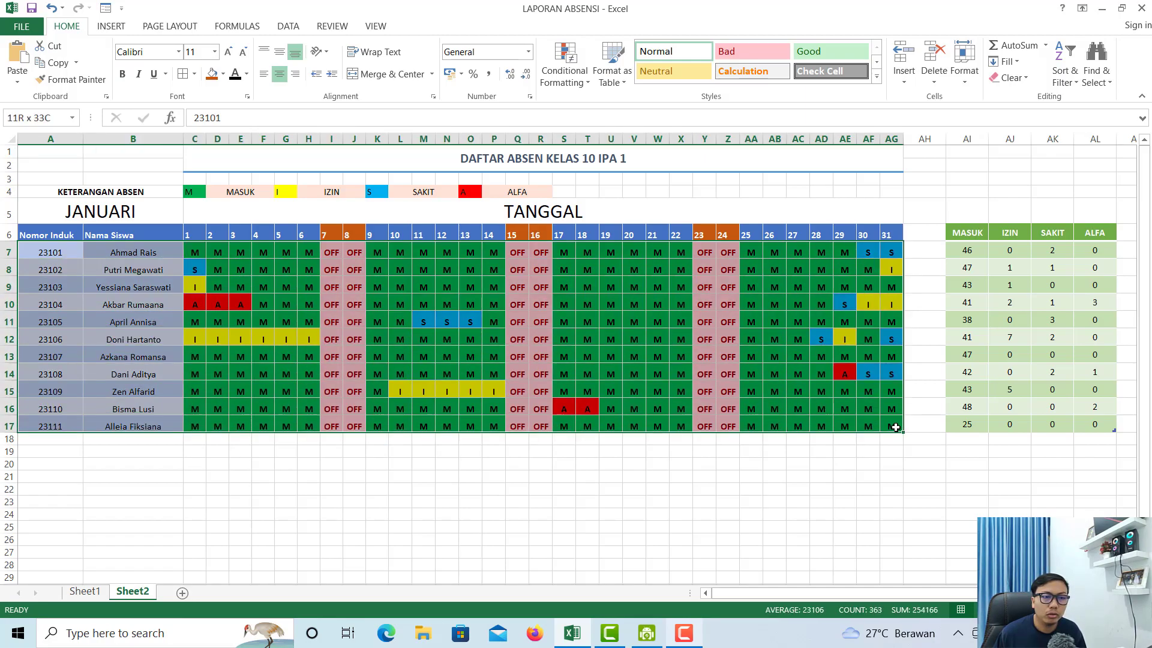
{"action": "left_click", "coordinate": [566, 84]}
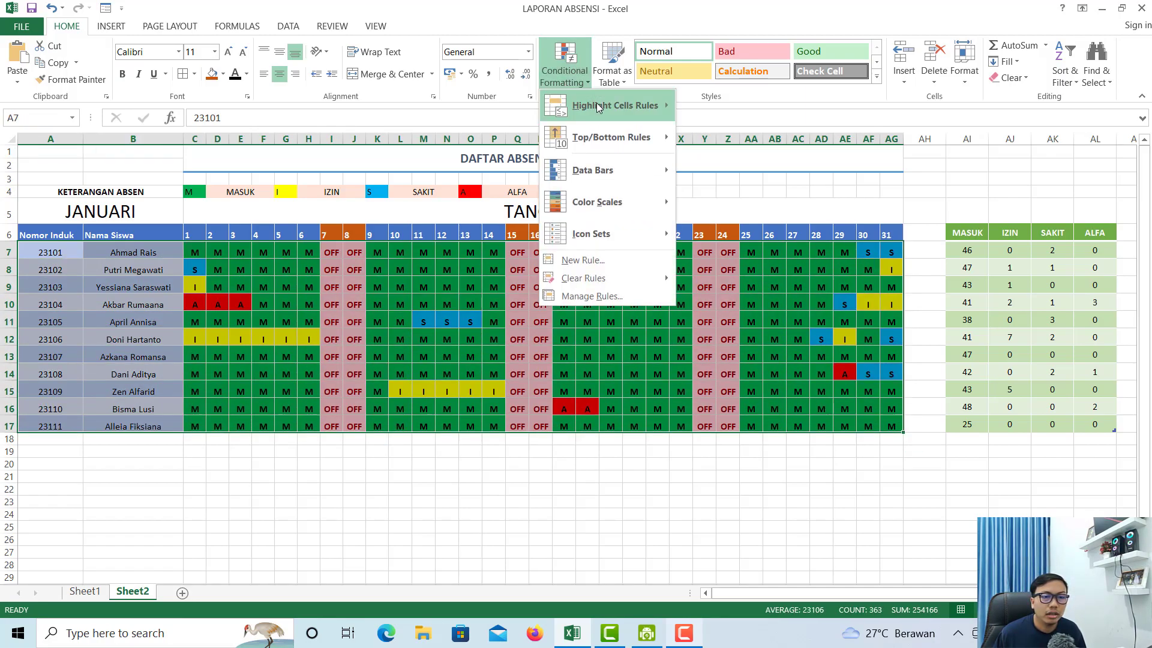
{"action": "mouse_move", "coordinate": [618, 107]}
{"action": "left_click", "coordinate": [737, 210]}
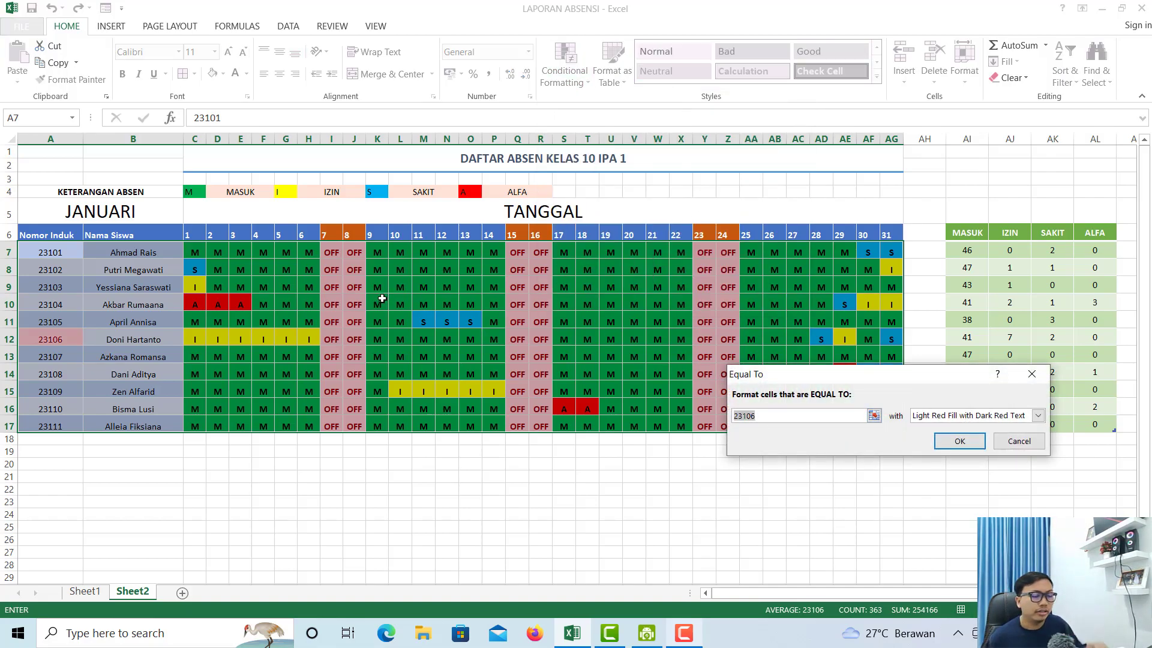
{"action": "left_click", "coordinate": [787, 416]}
{"action": "key", "text": "BackSpace"}
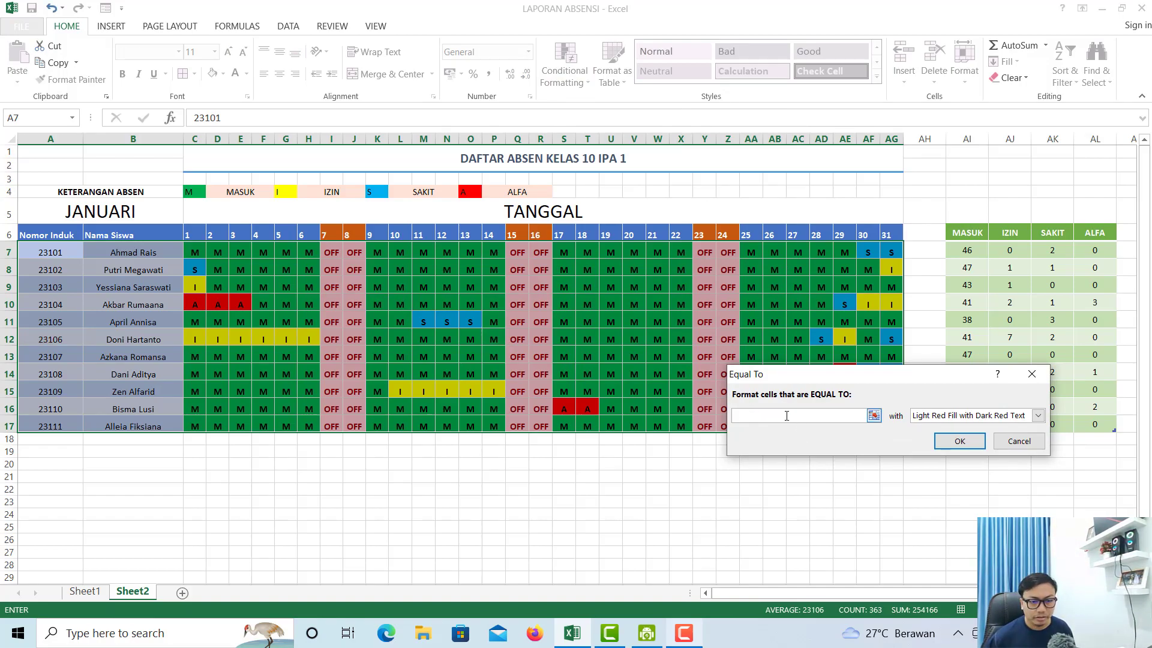
- Format the OFF matches with Light Red Fill with Dark Red Text and apply the rule
{"action": "left_click", "coordinate": [989, 415]}
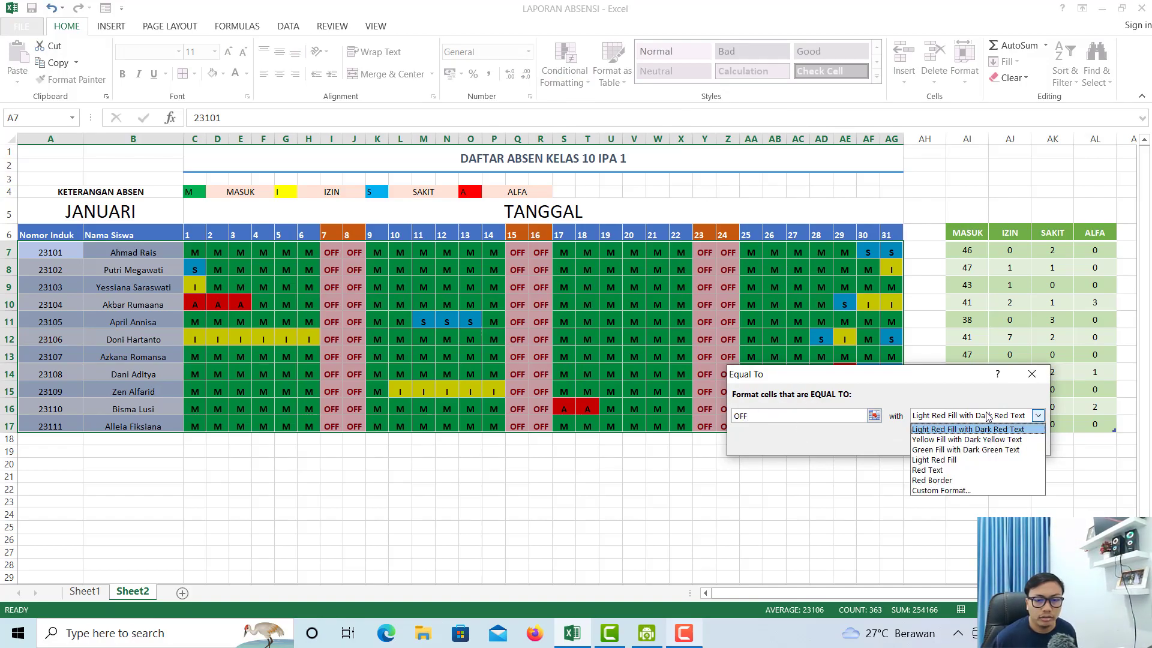
{"action": "left_click", "coordinate": [925, 419]}
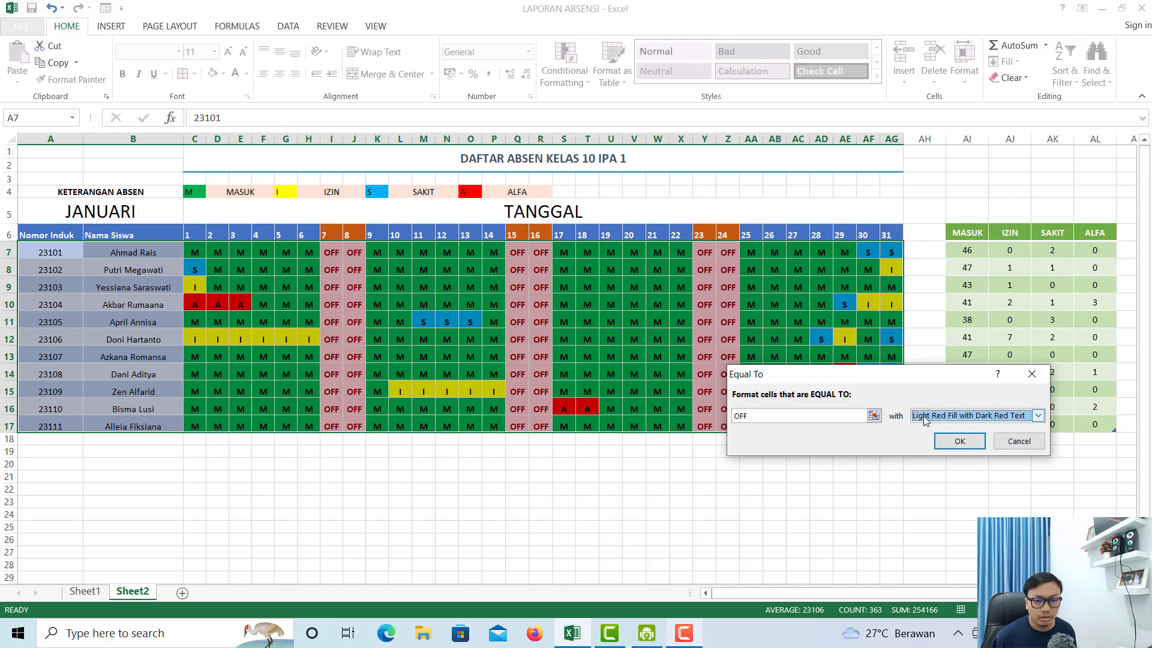
{"action": "left_click", "coordinate": [925, 419]}
{"action": "left_click", "coordinate": [930, 440]}
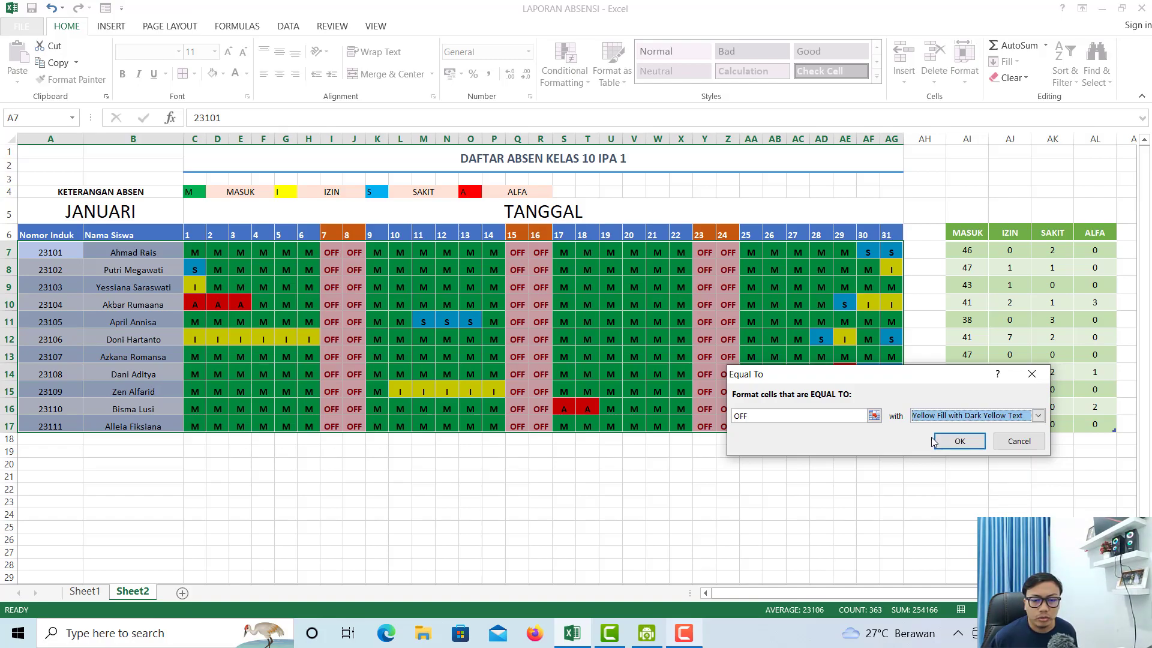
{"action": "left_click", "coordinate": [932, 418]}
{"action": "left_click", "coordinate": [933, 428]}
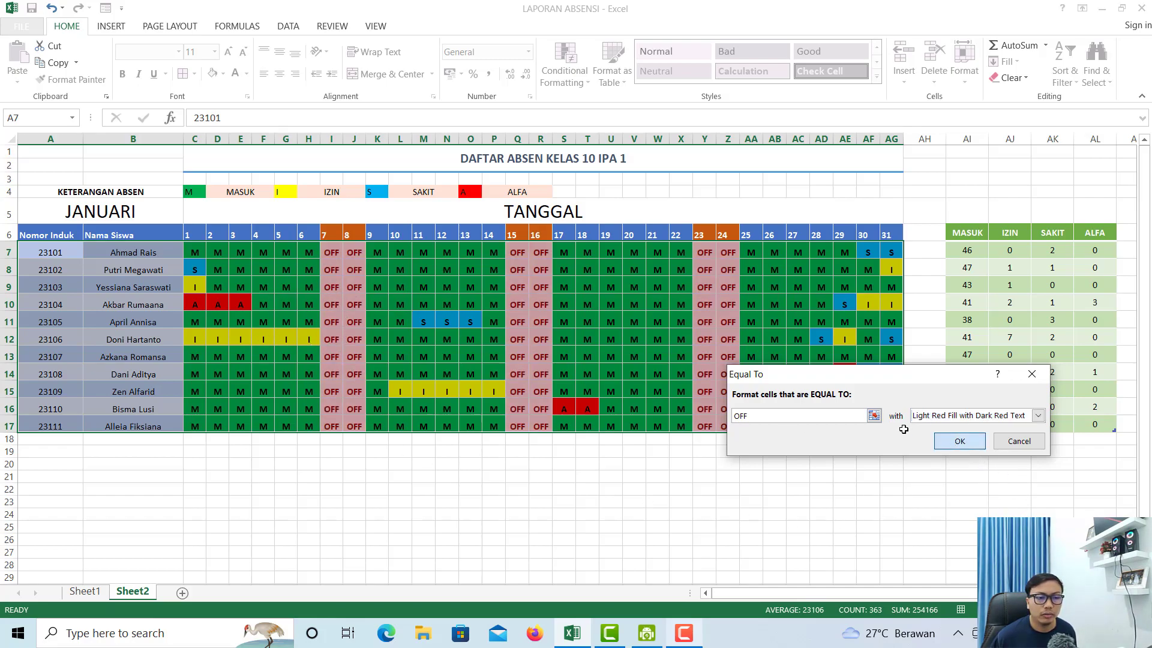
{"action": "left_click", "coordinate": [959, 441]}
- Check the OFF columns for dates 7 and 8 in I6:J17, and clear the range selection
{"action": "left_click_drag", "start_coordinate": [331, 234], "coordinate": [356, 427]}
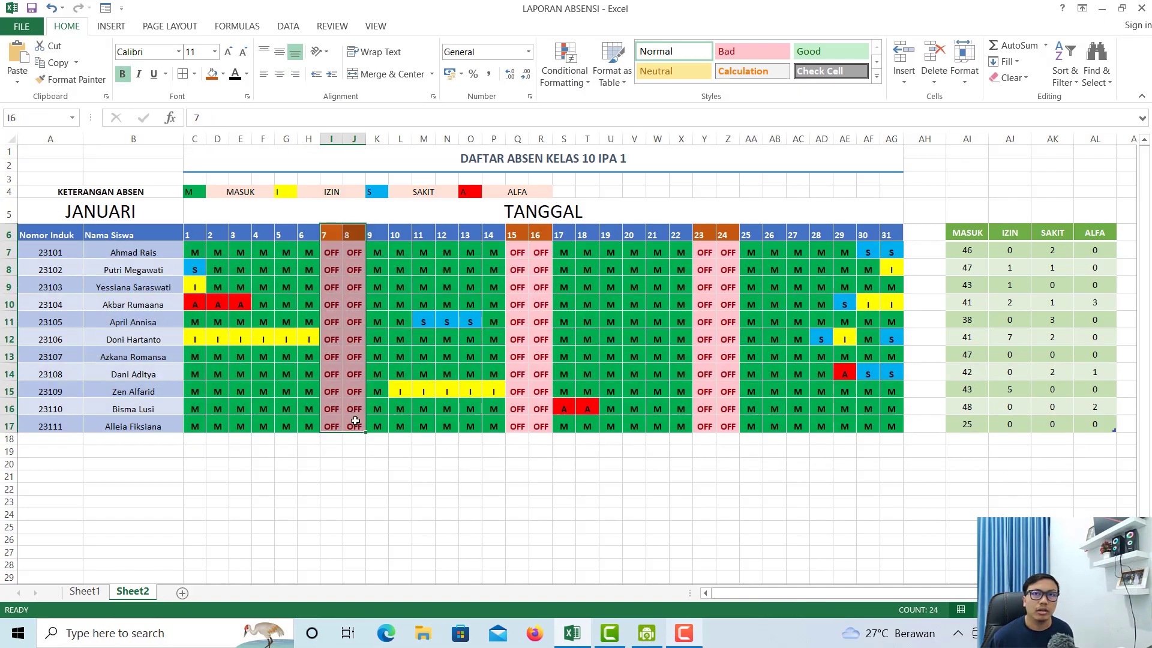
{"action": "left_click", "coordinate": [442, 451]}
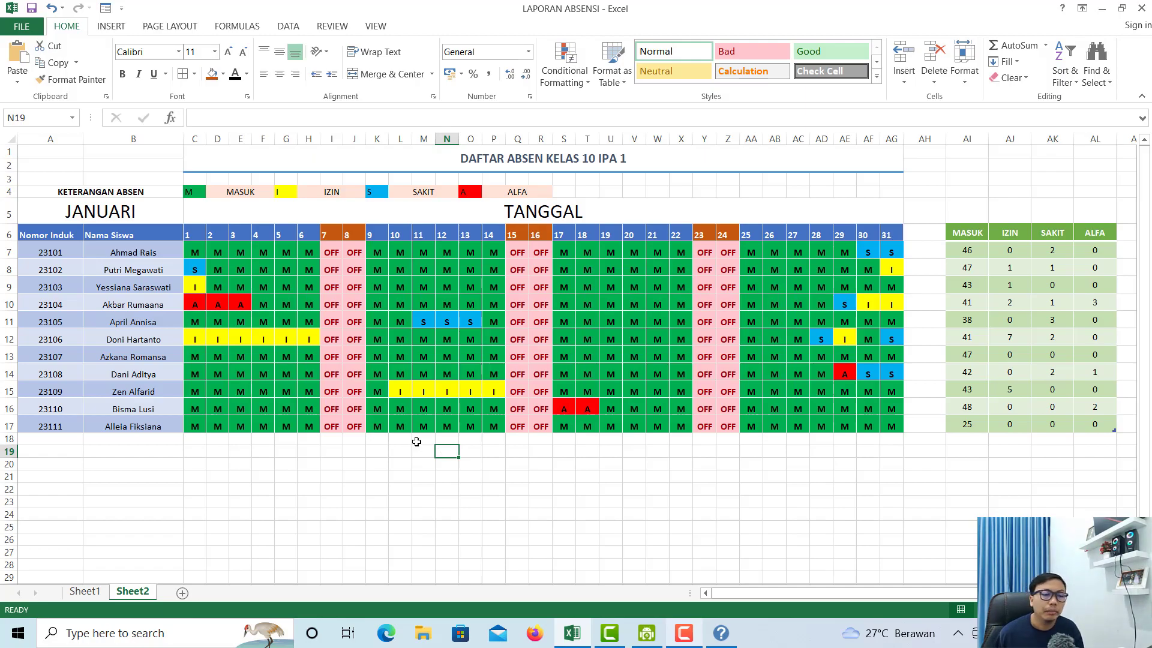
{"action": "left_click", "coordinate": [395, 450]}
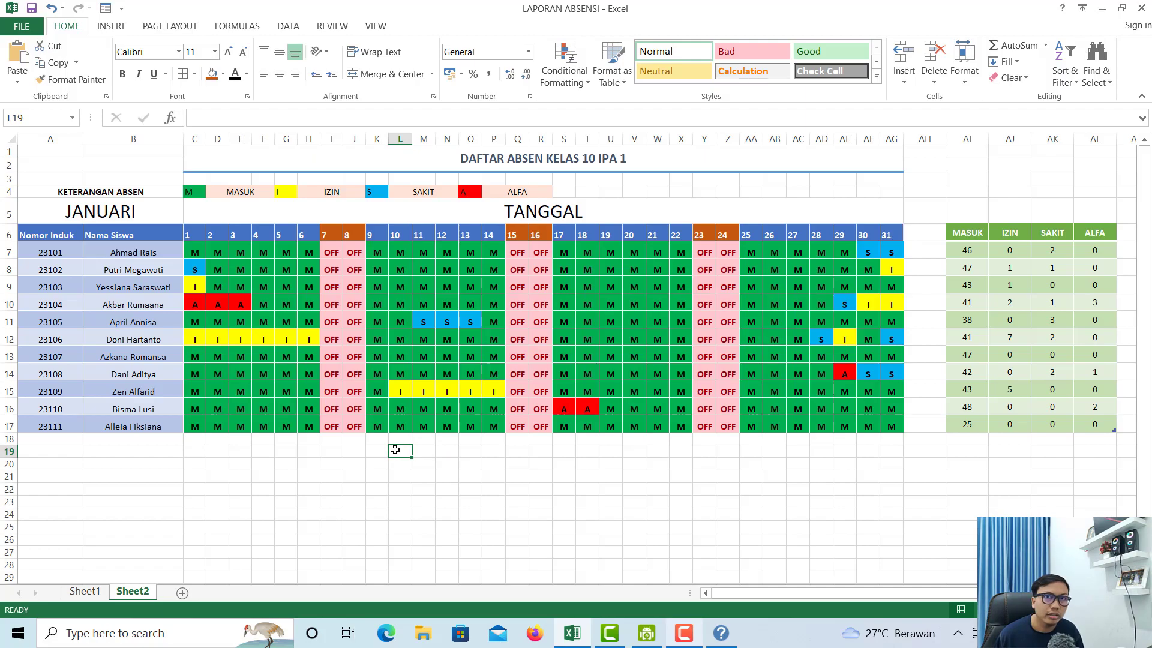
{"action": "left_click", "coordinate": [684, 632]}
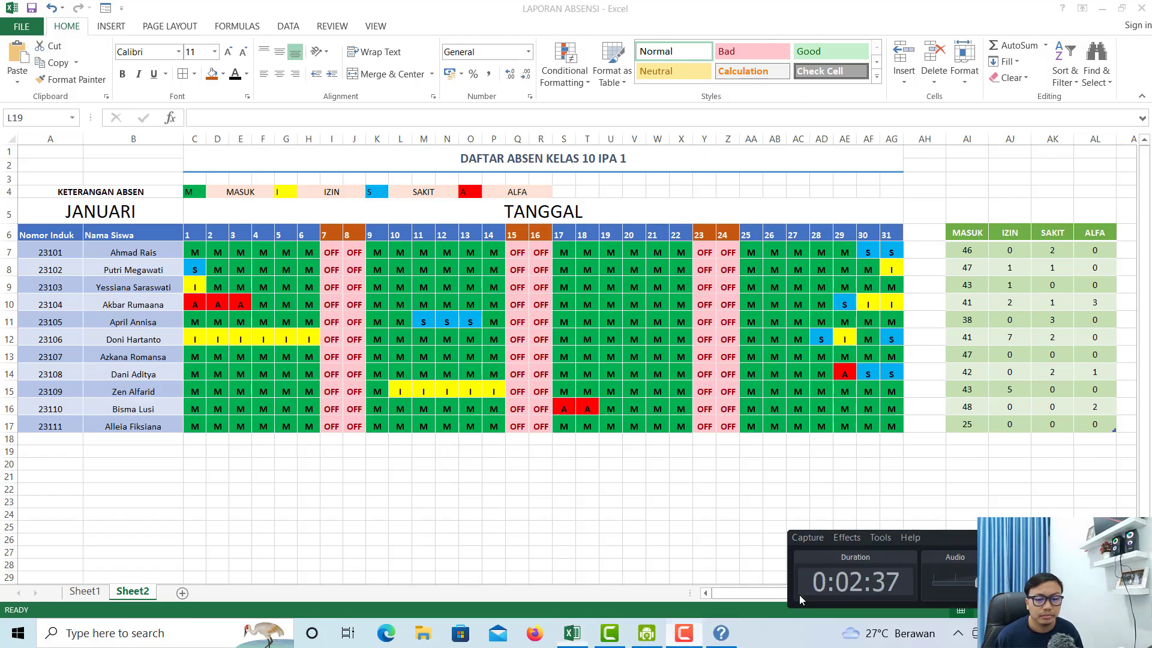
{"action": "left_click", "coordinate": [1119, 569]}
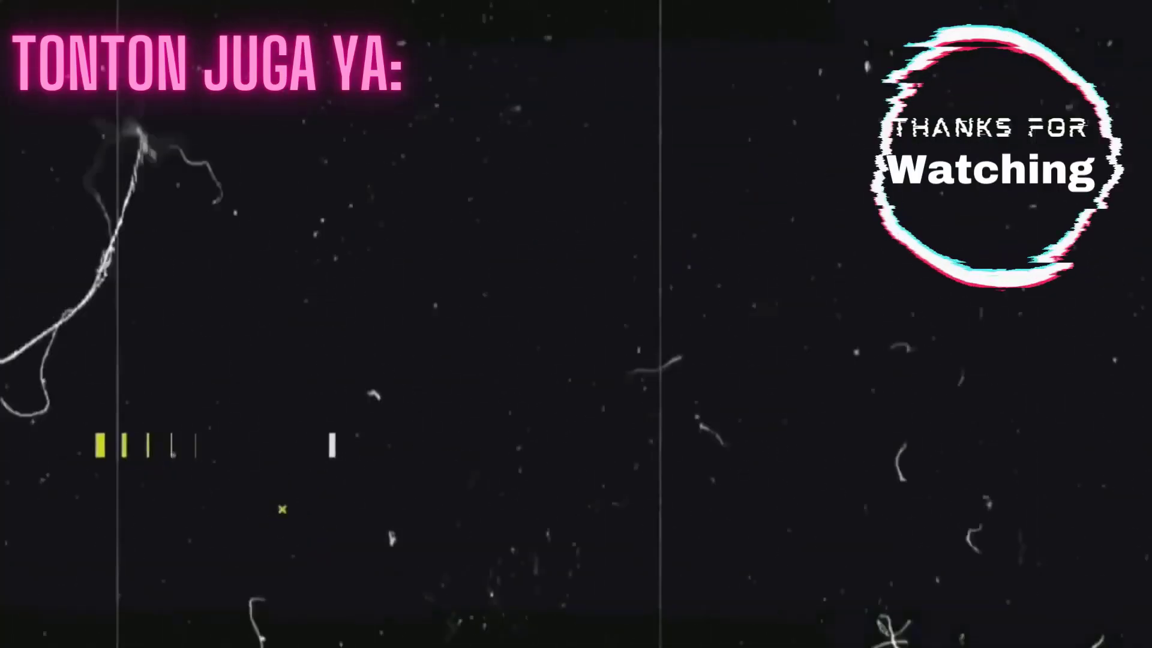